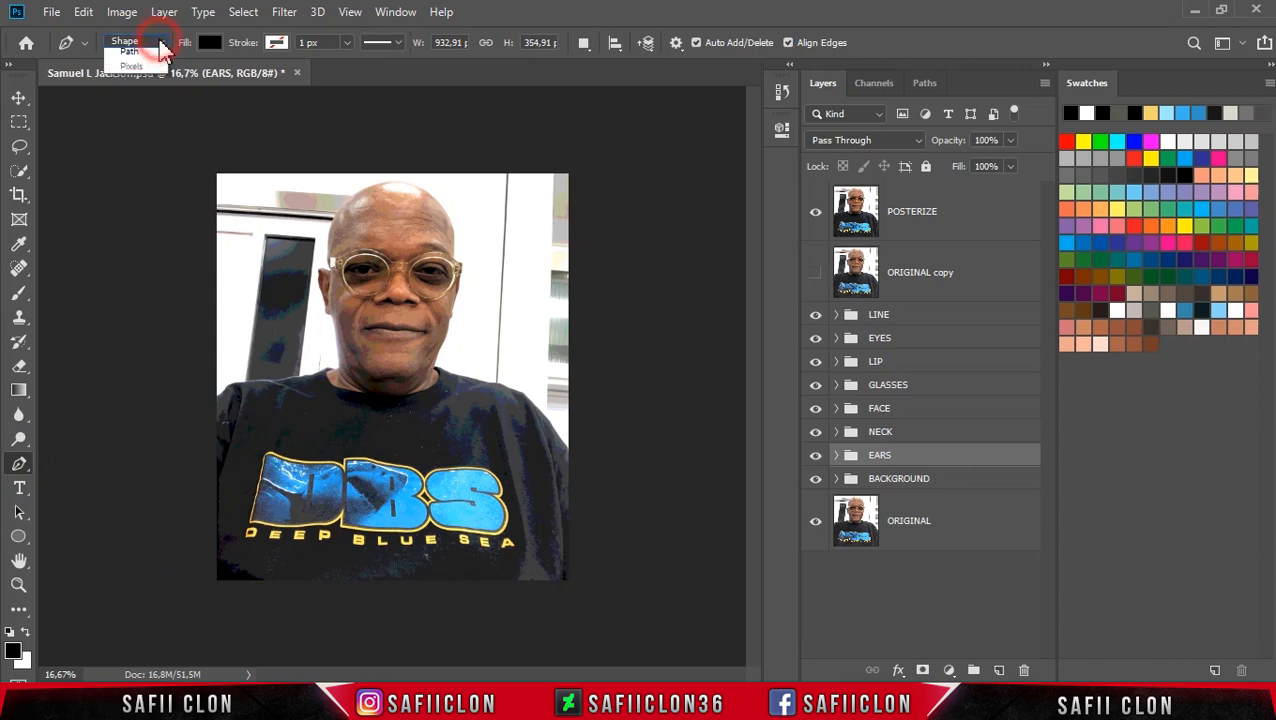
# Step: Set the Pen tool to Shape mode with New Layer as the path operation
pyautogui.click(142, 44)
pyautogui.click(583, 42)
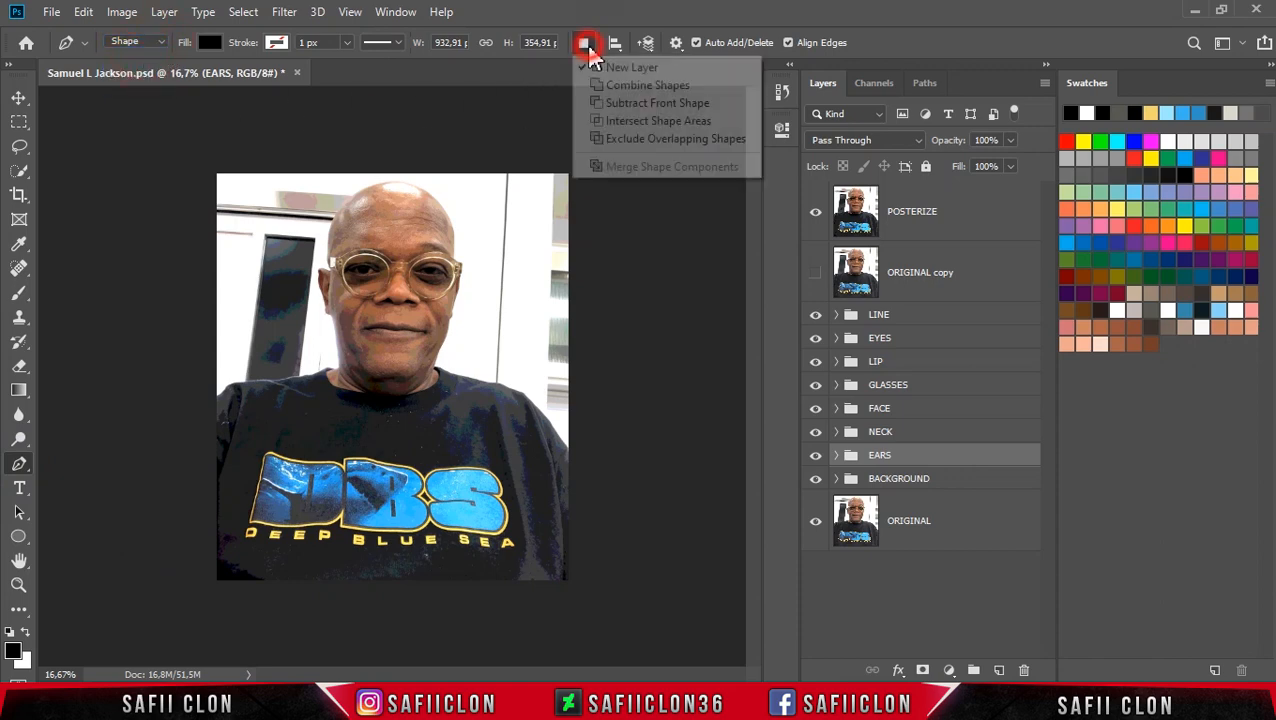
pyautogui.click(610, 67)
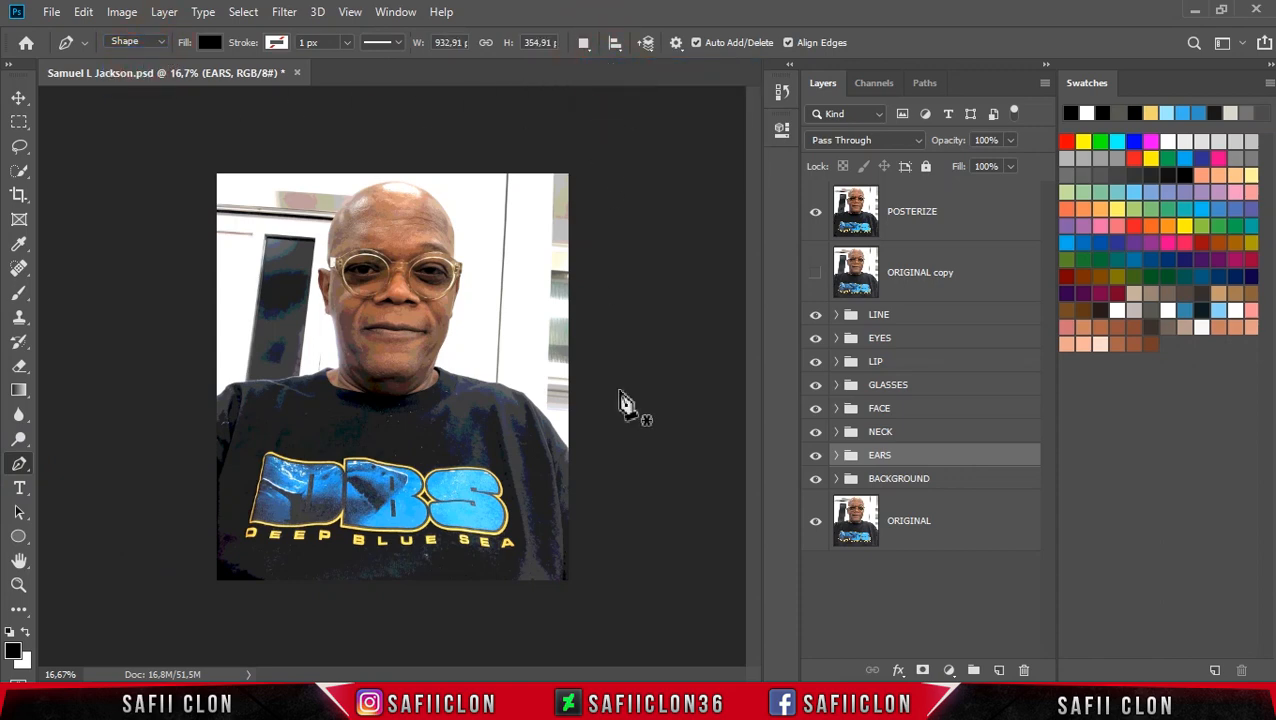
# Step: Select the BACKGROUND group and hide the POSTERIZE layer so the line art can be traced
pyautogui.click(900, 481)
pyautogui.hotkey('ctrl', '+')
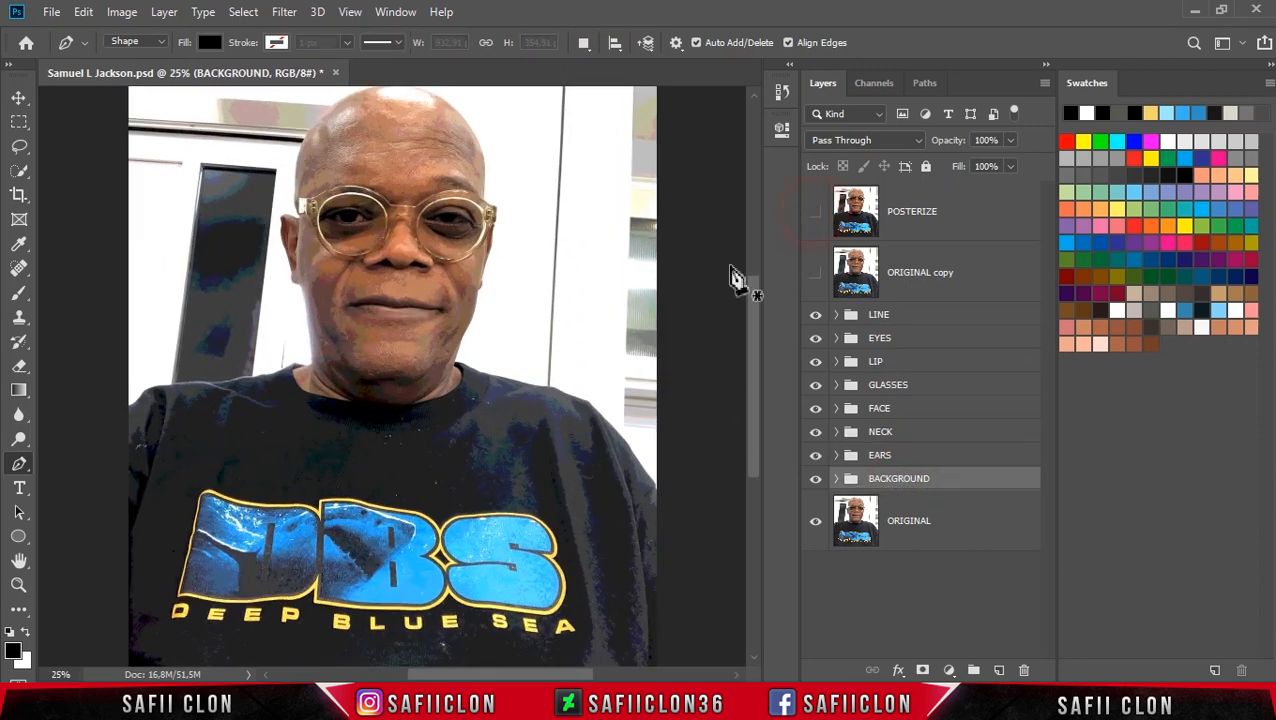
pyautogui.hotkey('ctrl', '+')
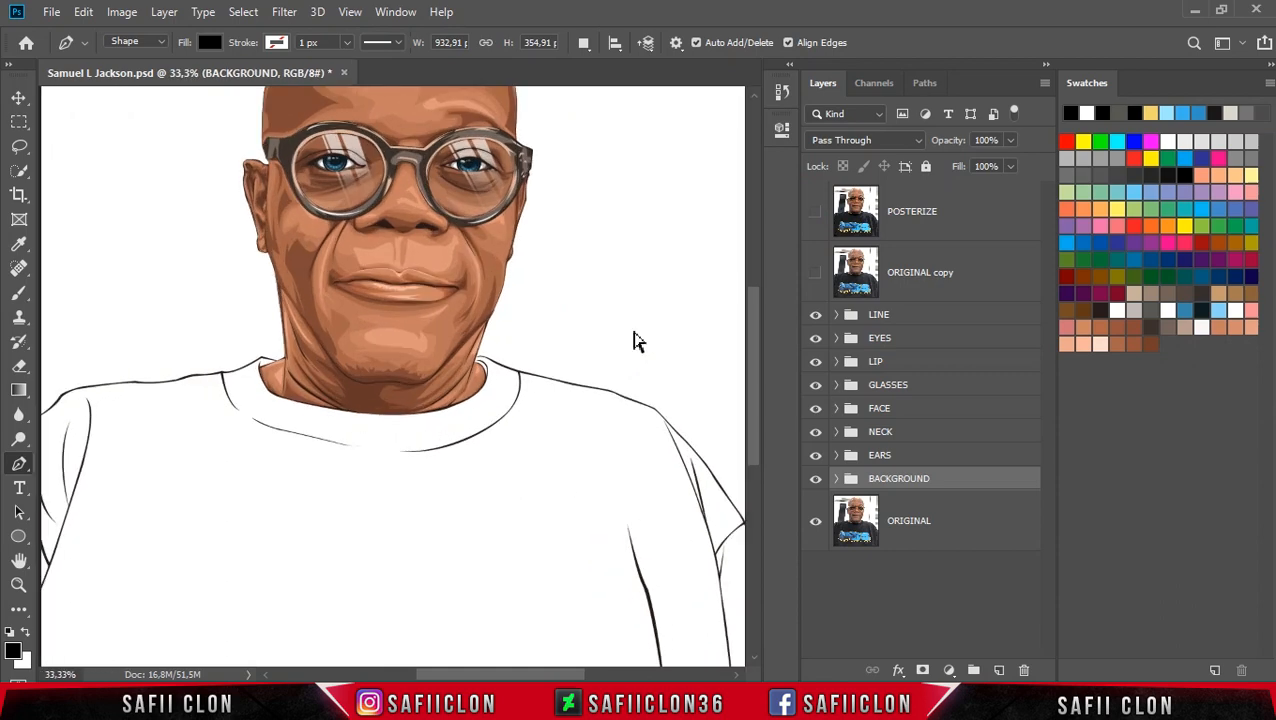
pyautogui.hotkey('ctrl', '+')
pyautogui.hotkey('ctrl', '+')
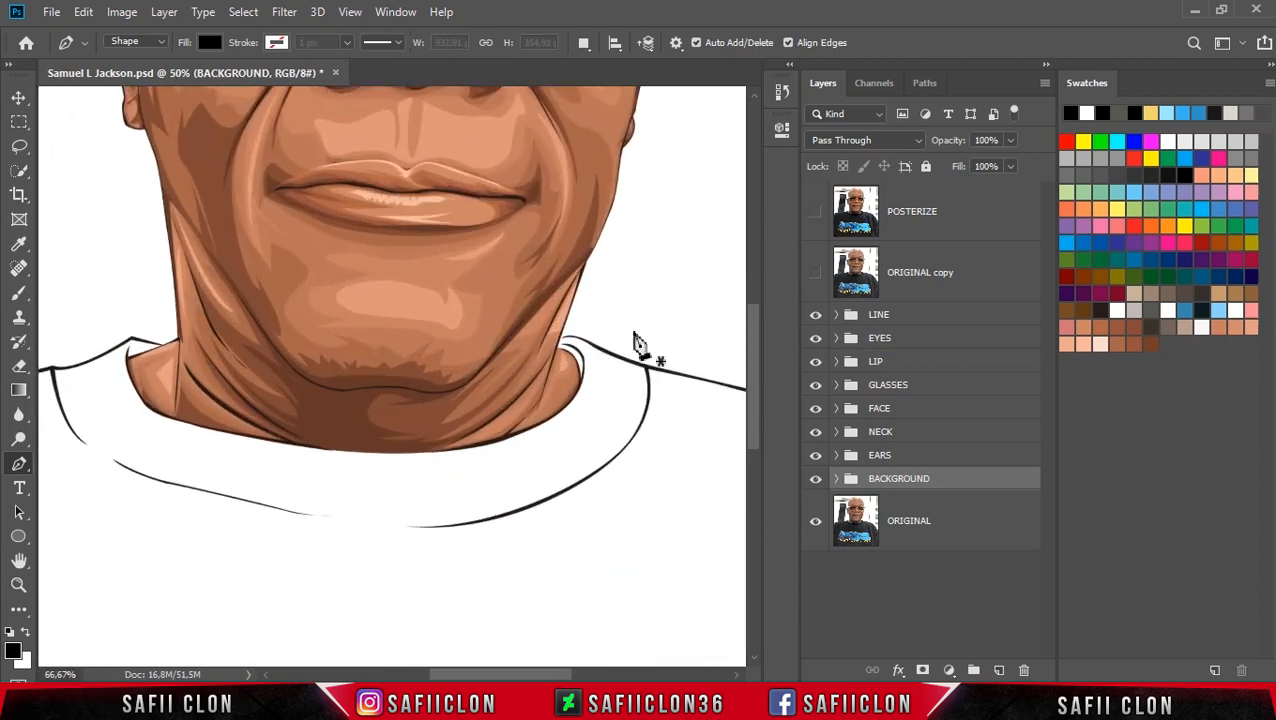
pyautogui.moveTo(510, 676); pyautogui.dragTo(415, 672)
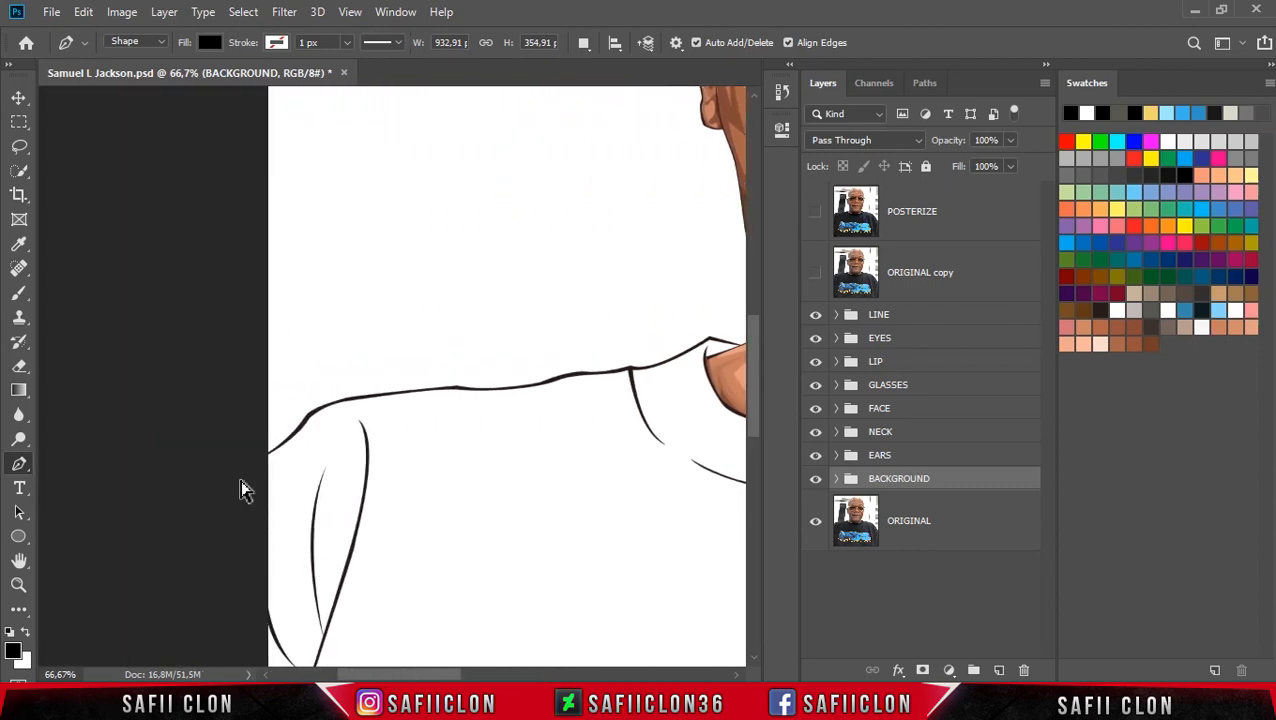
pyautogui.hotkey('ctrl', '+')
pyautogui.scroll(-1, 245, 460)
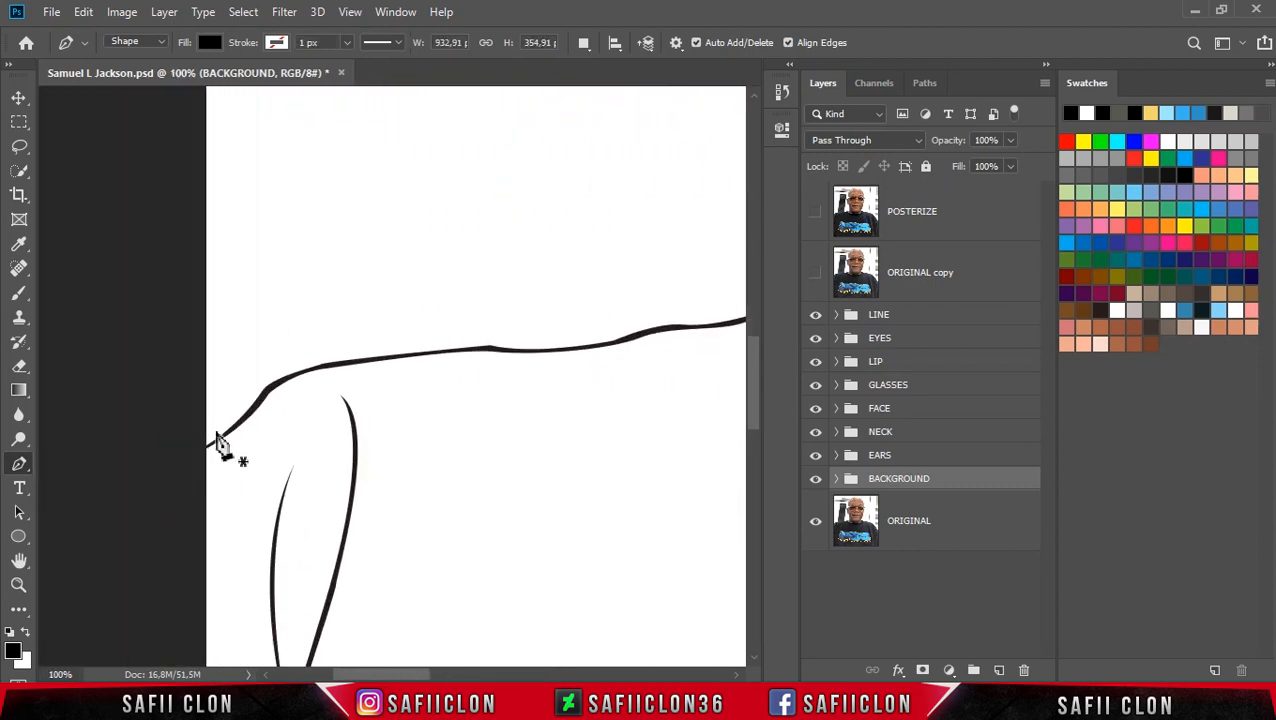
# Step: Begin the shirt shape with the Pen tool, tracing the shoulder line from the canvas's left edge up to the collar tip
pyautogui.click(200, 453)
pyautogui.click(231, 430)
pyautogui.click(268, 397)
pyautogui.moveTo(266, 392); pyautogui.dragTo(357, 361)
pyautogui.moveTo(487, 350); pyautogui.dragTo(512, 354)
pyautogui.moveTo(397, 674); pyautogui.dragTo(432, 674)
pyautogui.moveTo(340, 341); pyautogui.dragTo(421, 339)
pyautogui.click(459, 320)
pyautogui.moveTo(579, 276); pyautogui.dragTo(645, 231)
pyautogui.moveTo(450, 674); pyautogui.dragTo(470, 674)
pyautogui.keyDown('alt'); pyautogui.click(439, 276); pyautogui.keyUp('alt')
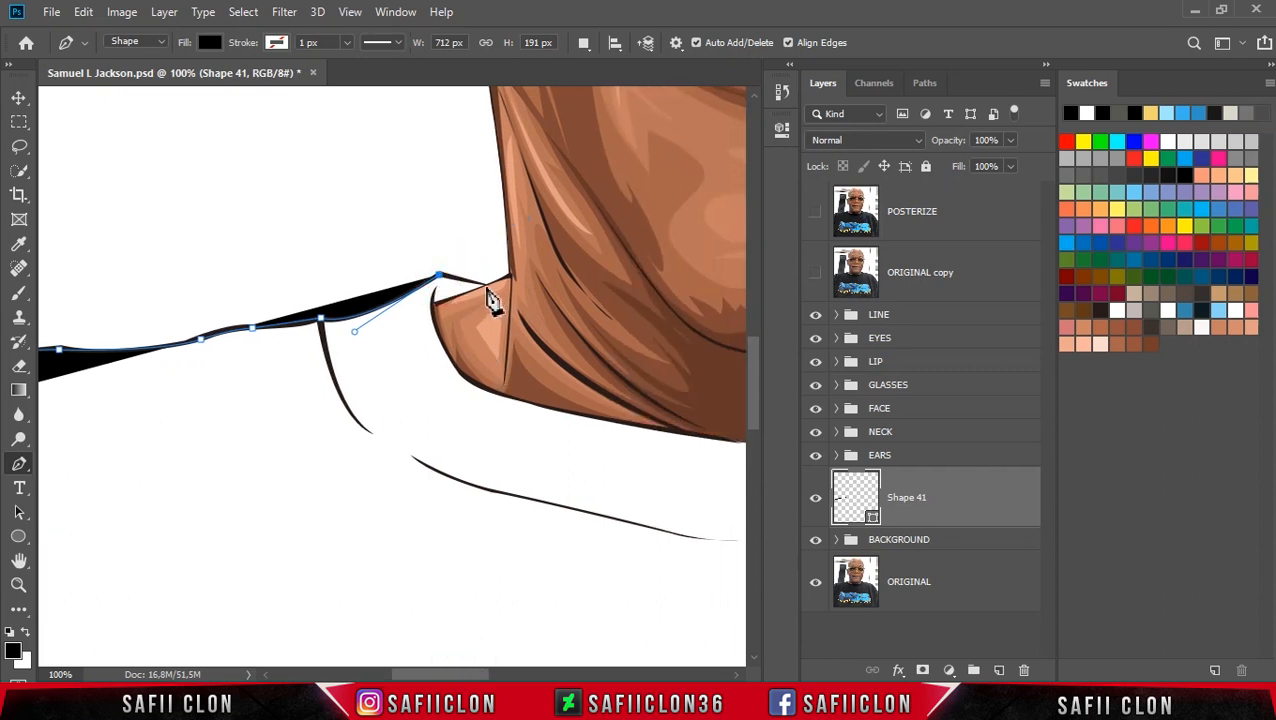
# Step: Continue the shirt path behind the neck and over the collar to the start of the opposite shoulder
pyautogui.click(485, 287)
pyautogui.click(490, 348)
pyautogui.moveTo(480, 674); pyautogui.dragTo(573, 674)
pyautogui.click(502, 410)
pyautogui.click(709, 298)
pyautogui.click(397, 281)
pyautogui.click(448, 284)
pyautogui.click(483, 303)
pyautogui.click(528, 317)
# Step: Trace the shirt path along the shoulder line on the image's right side to the top of the sleeve
pyautogui.moveTo(560, 674); pyautogui.dragTo(605, 673)
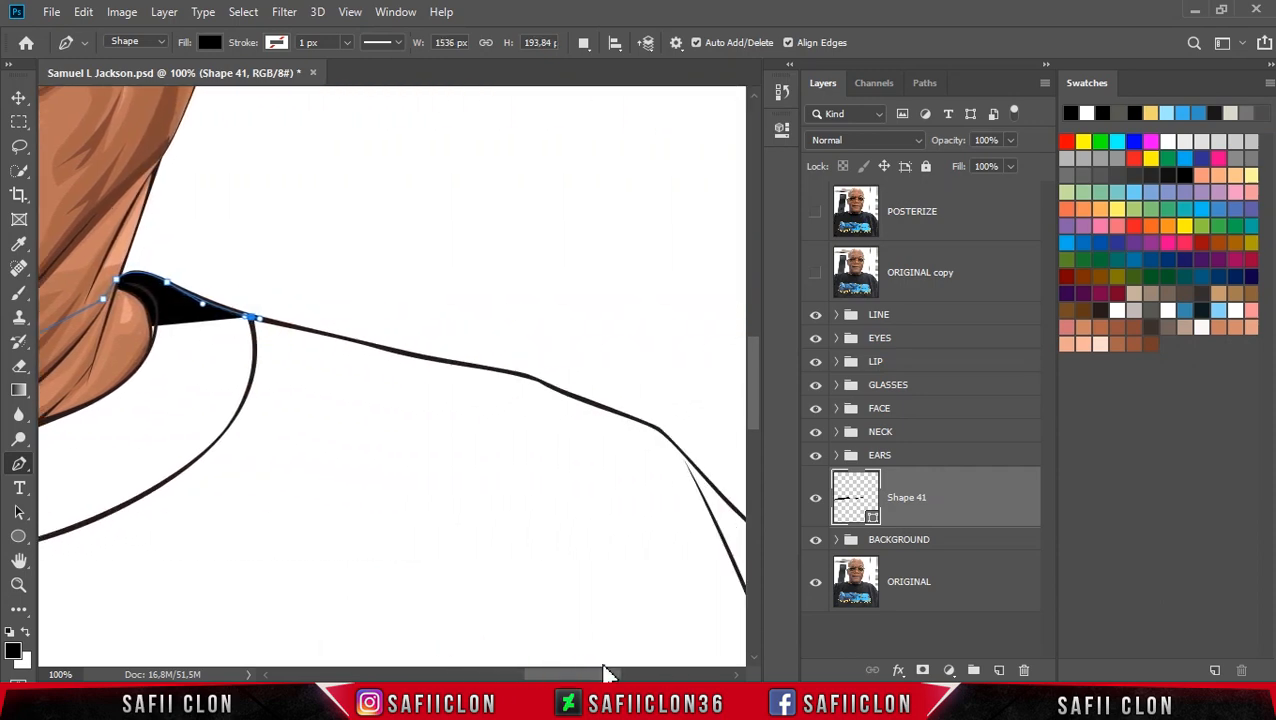
pyautogui.click(322, 333)
pyautogui.click(439, 360)
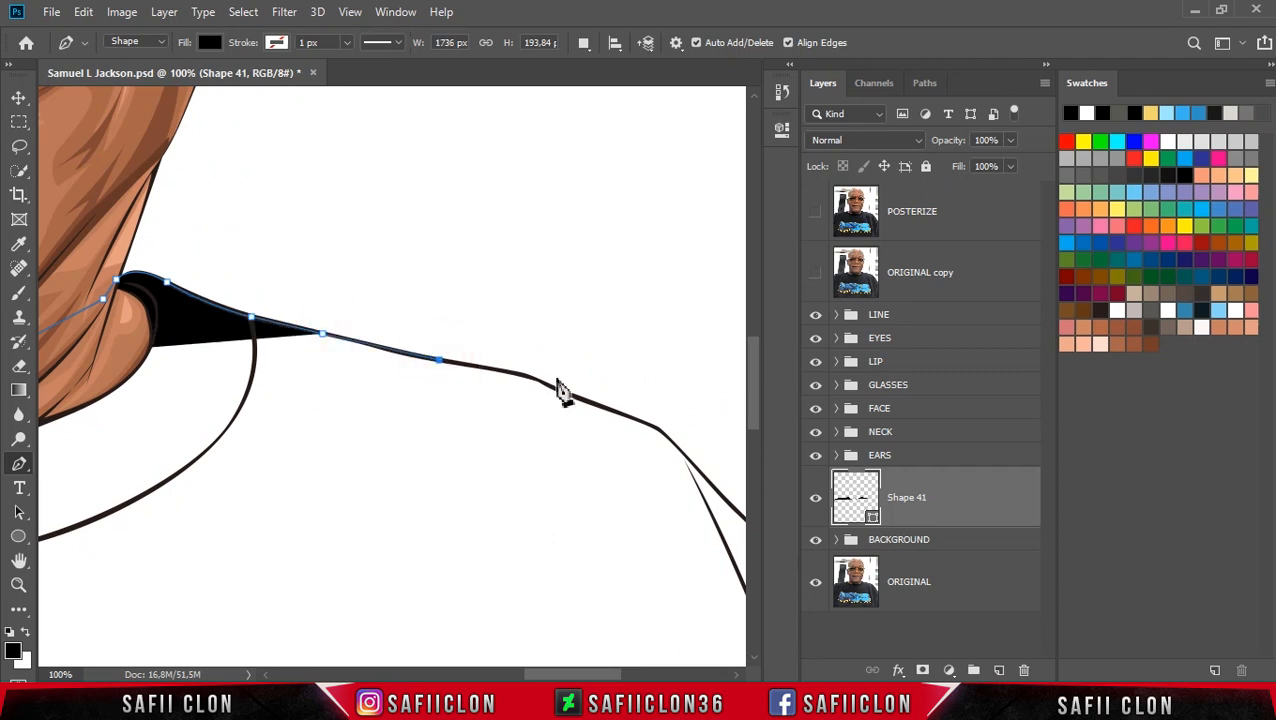
pyautogui.click(529, 377)
pyautogui.click(575, 399)
pyautogui.click(659, 430)
# Step: Extend the shirt path down the outer sleeve line and just past the canvas's right edge
pyautogui.click(609, 675)
pyautogui.moveTo(609, 675); pyautogui.dragTo(640, 675)
pyautogui.scroll(-4, 621, 510)
pyautogui.click(508, 379)
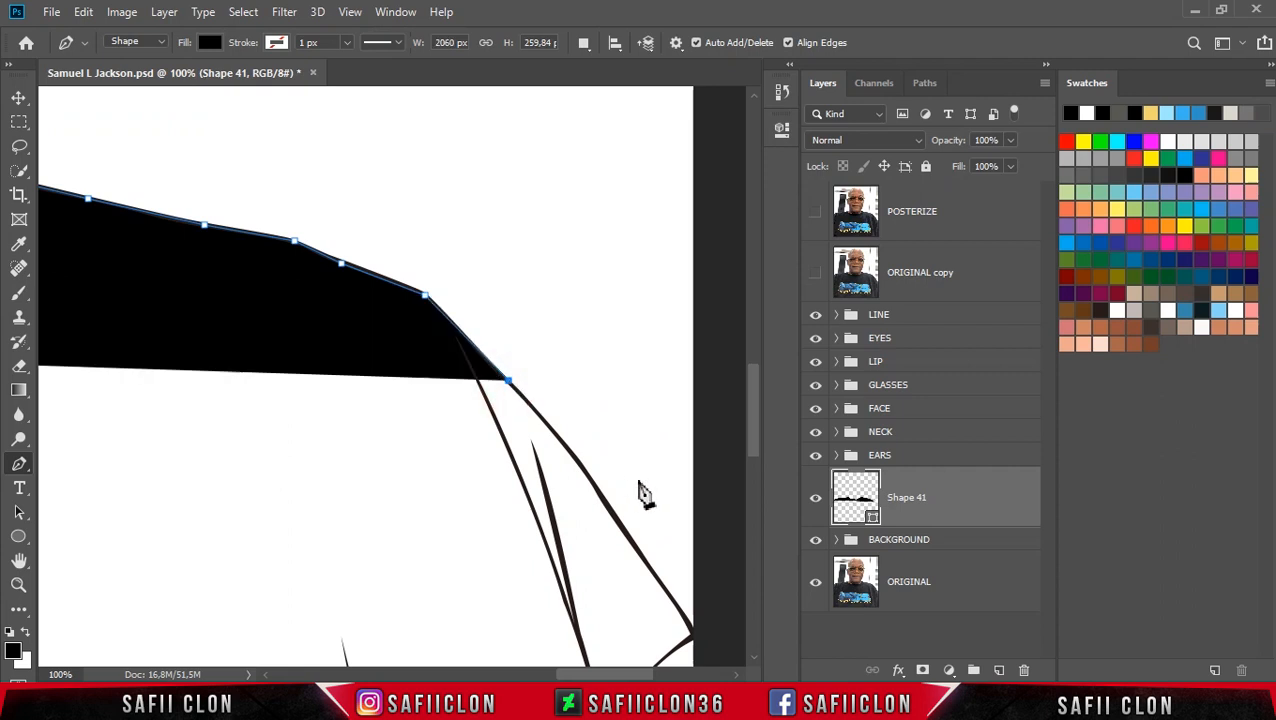
pyautogui.scroll(-3, 637, 483)
pyautogui.scroll(-3, 612, 383)
pyautogui.click(587, 308)
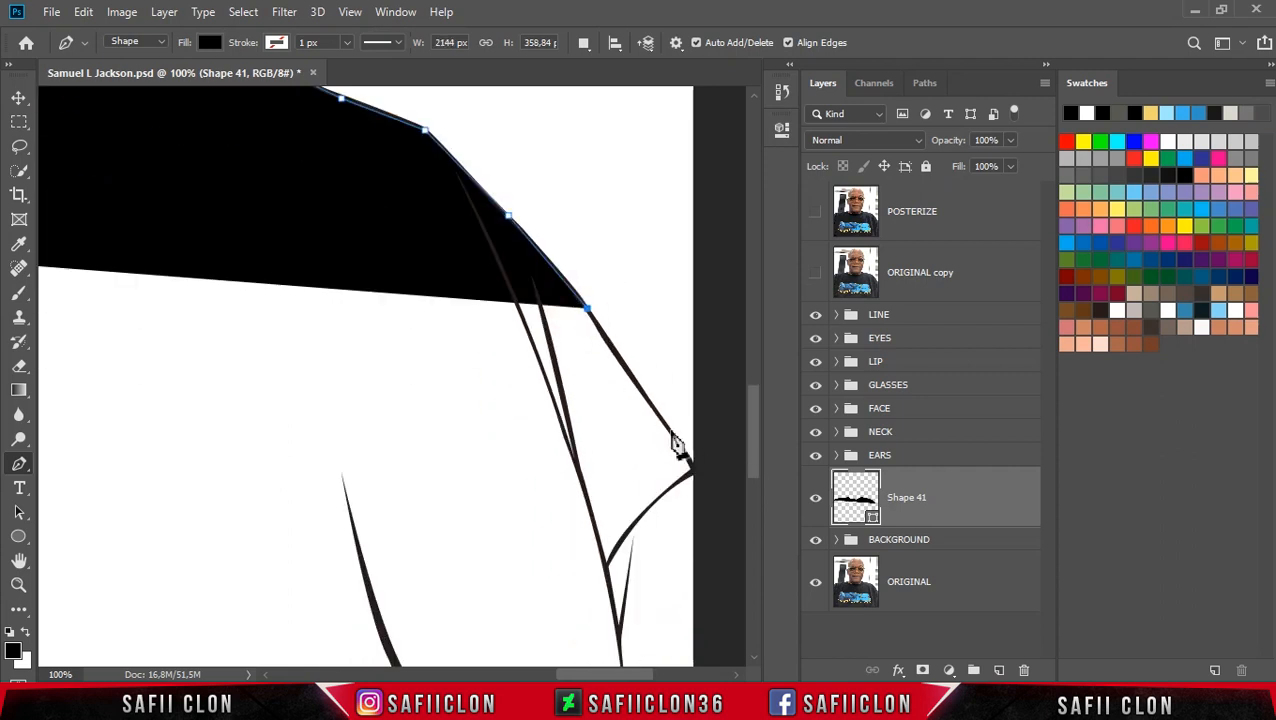
pyautogui.click(670, 429)
pyautogui.click(706, 494)
# Step: Route the path around the outside of the canvas's lower corners and close the shirt shape at its starting anchor
pyautogui.hotkey('ctrl', '-')
pyautogui.hotkey('ctrl', '-')
pyautogui.hotkey('ctrl', '-')
pyautogui.hotkey('ctrl', '-')
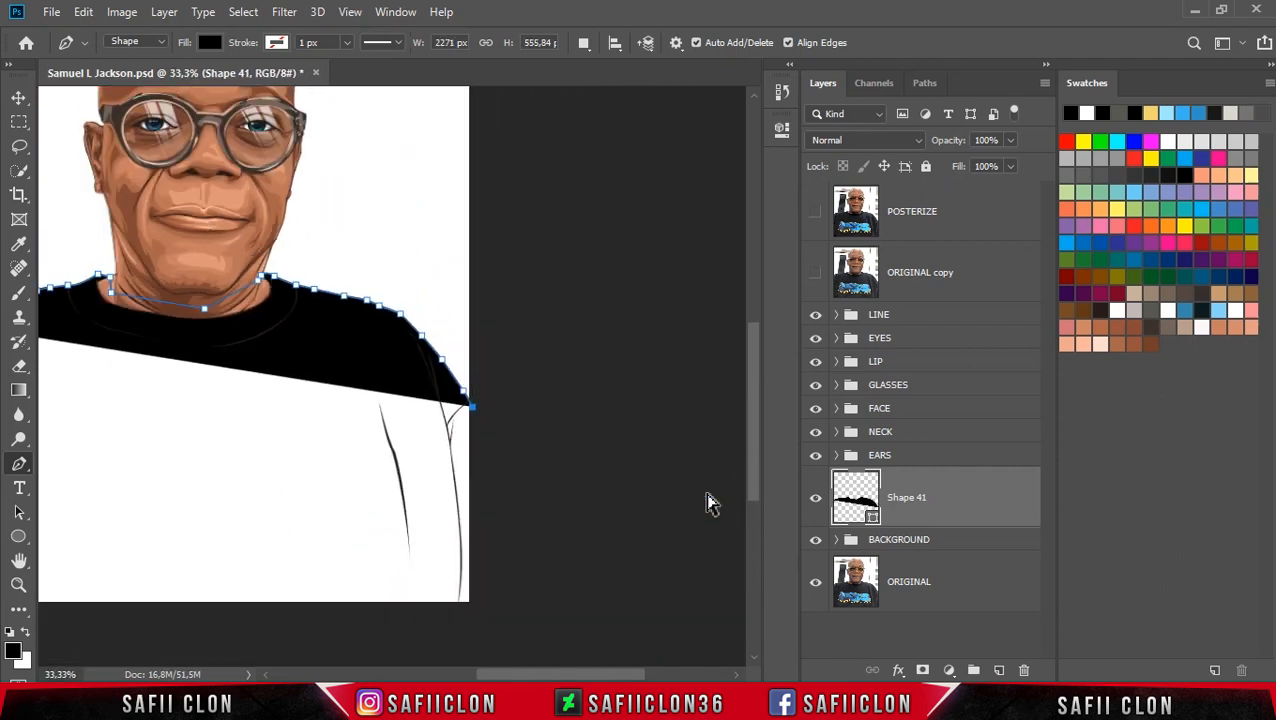
pyautogui.hotkey('ctrl', '-')
pyautogui.hotkey('ctrl', '-')
pyautogui.click(591, 586)
pyautogui.click(392, 603)
pyautogui.click(207, 593)
pyautogui.click(204, 416)
pyautogui.click(216, 396)
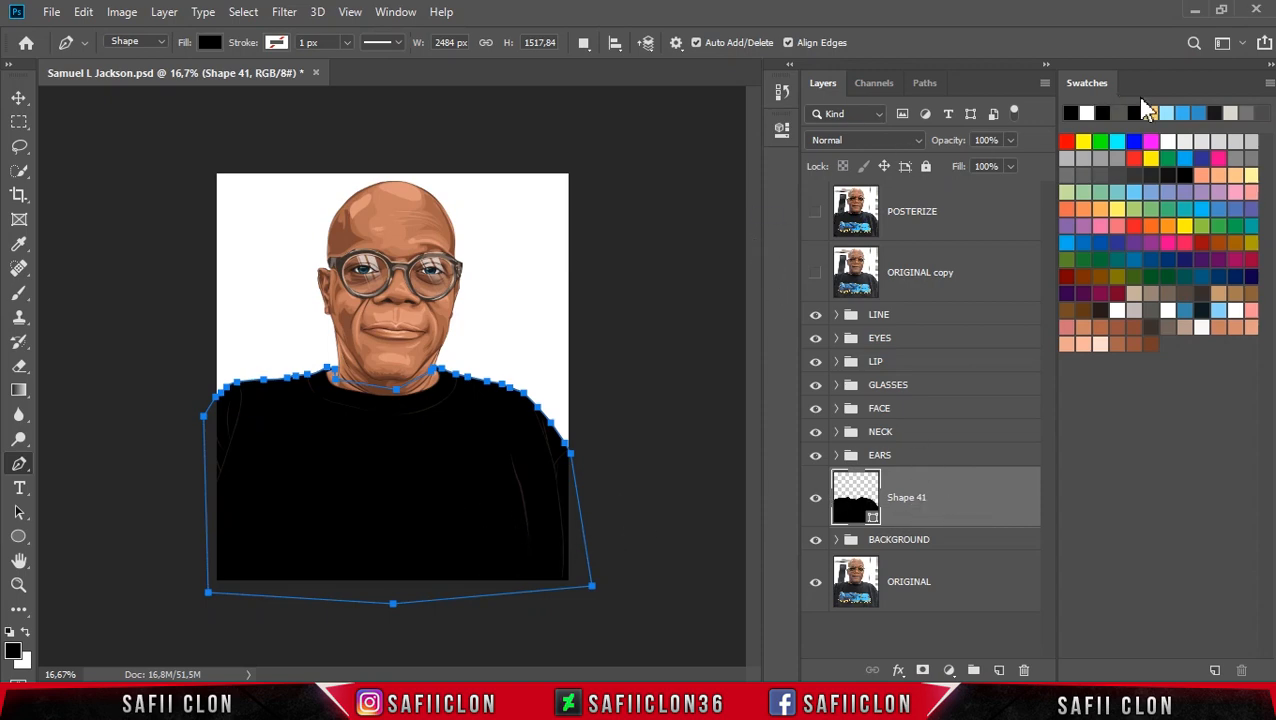
# Step: Load the Cloth swatch file into the swatches through the Preset Manager
pyautogui.click(1268, 86)
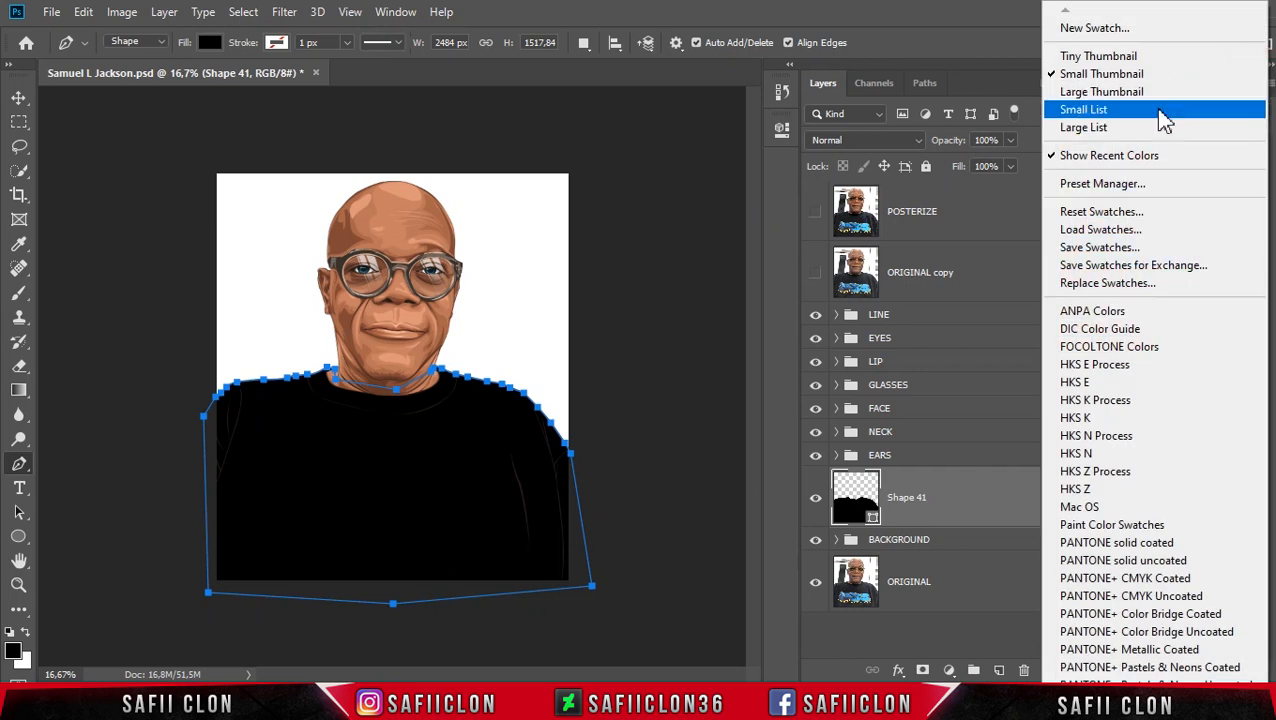
pyautogui.click(1105, 184)
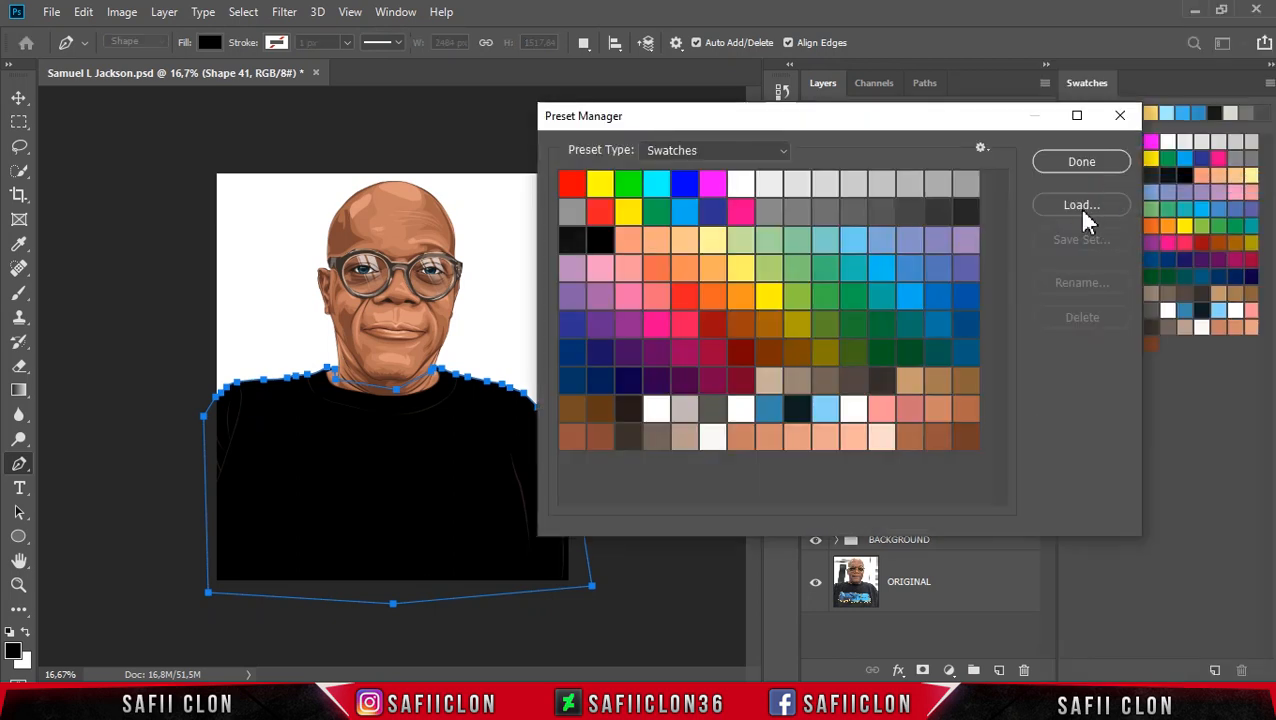
pyautogui.click(1084, 210)
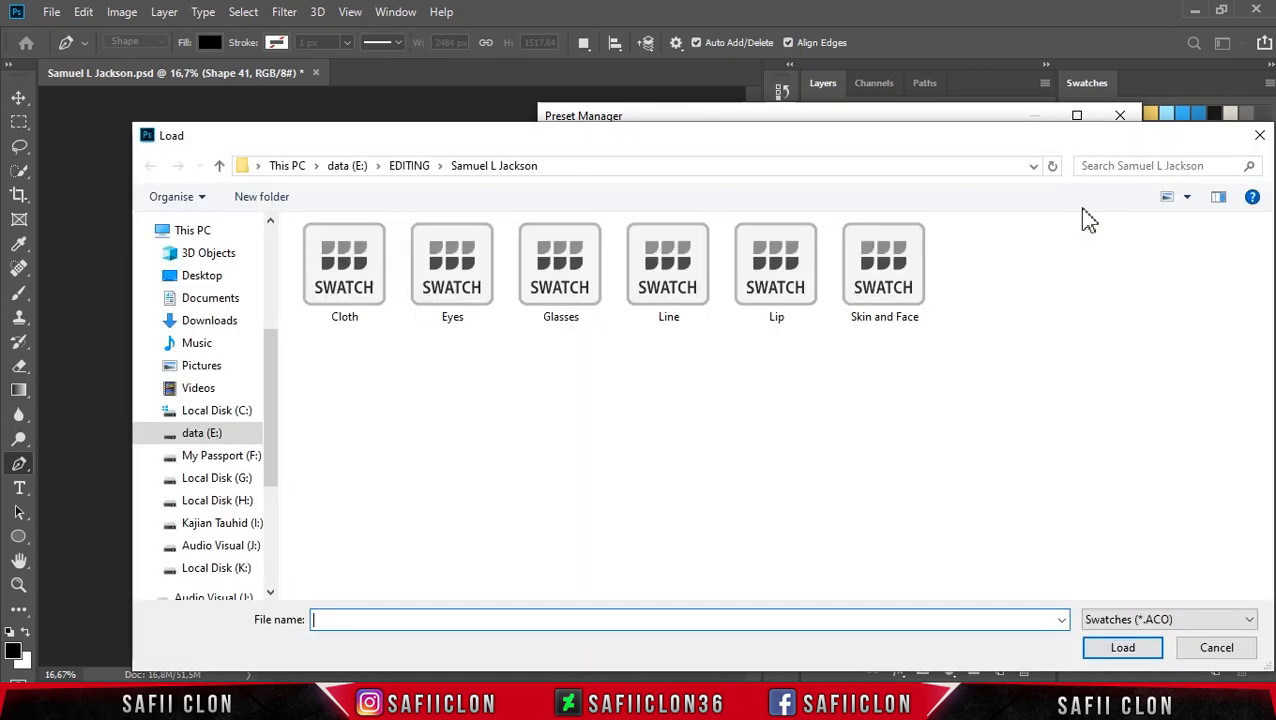
pyautogui.click(343, 292)
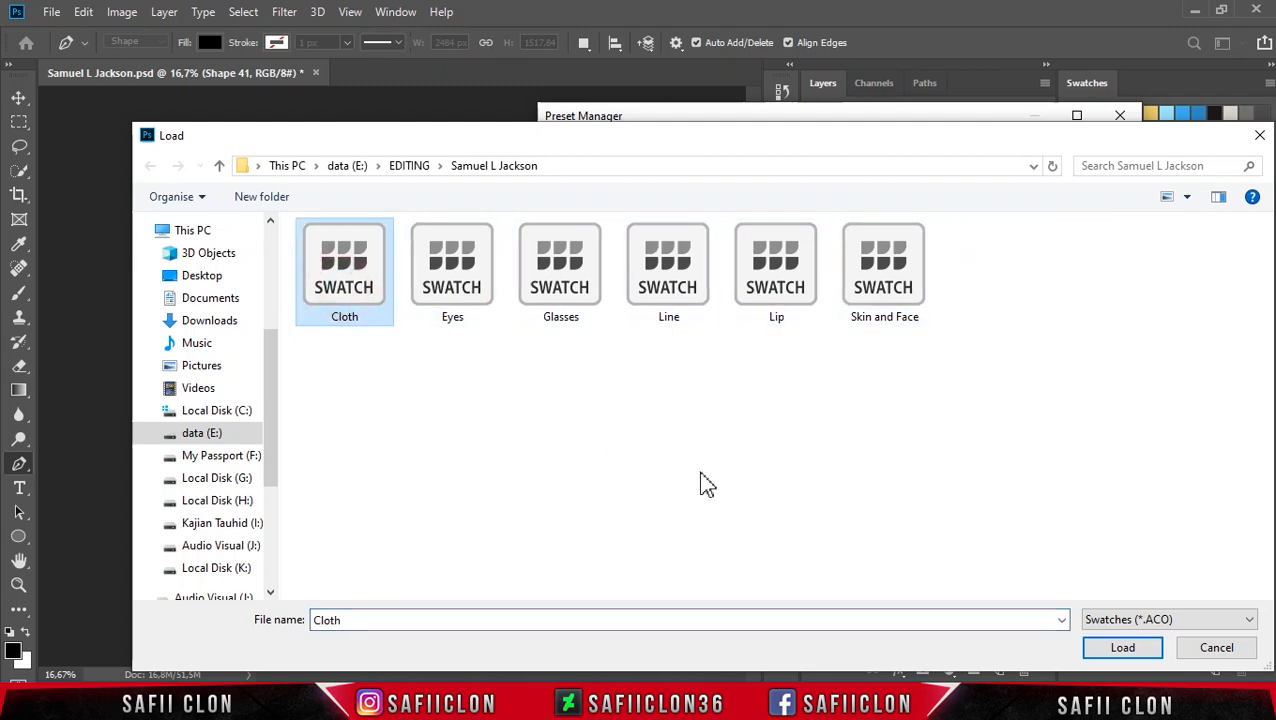
pyautogui.click(1120, 650)
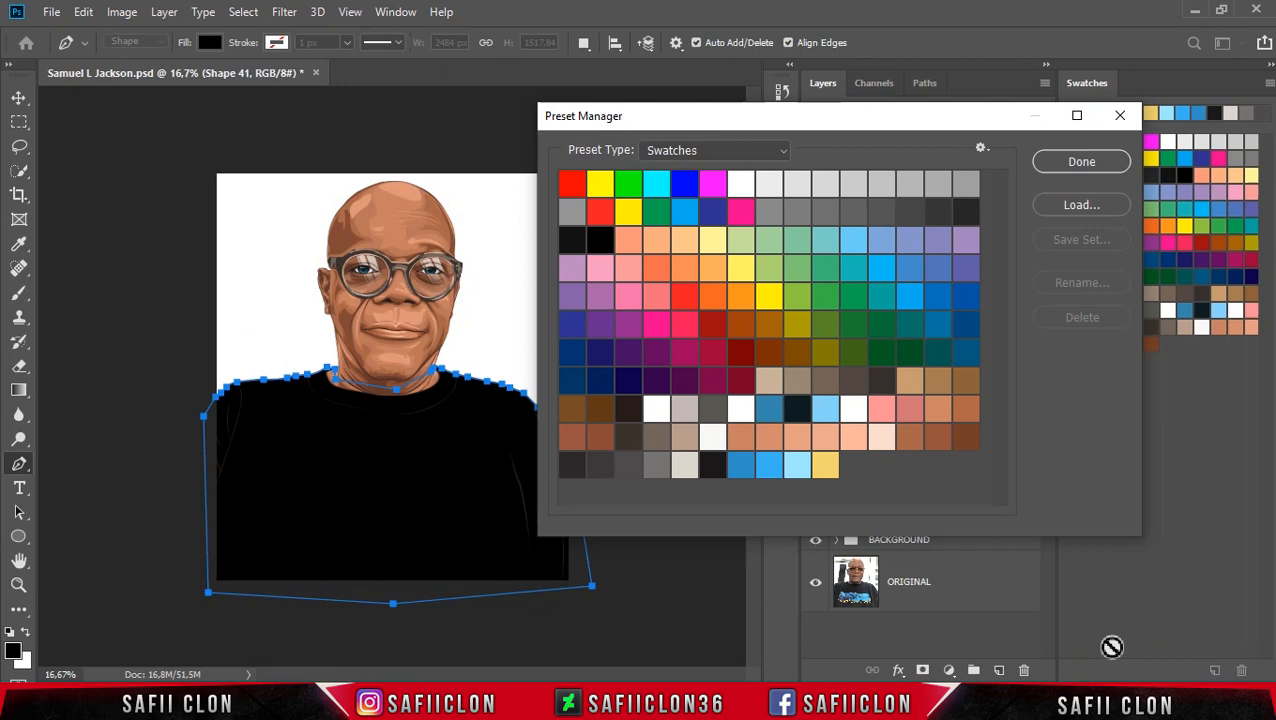
pyautogui.click(1074, 168)
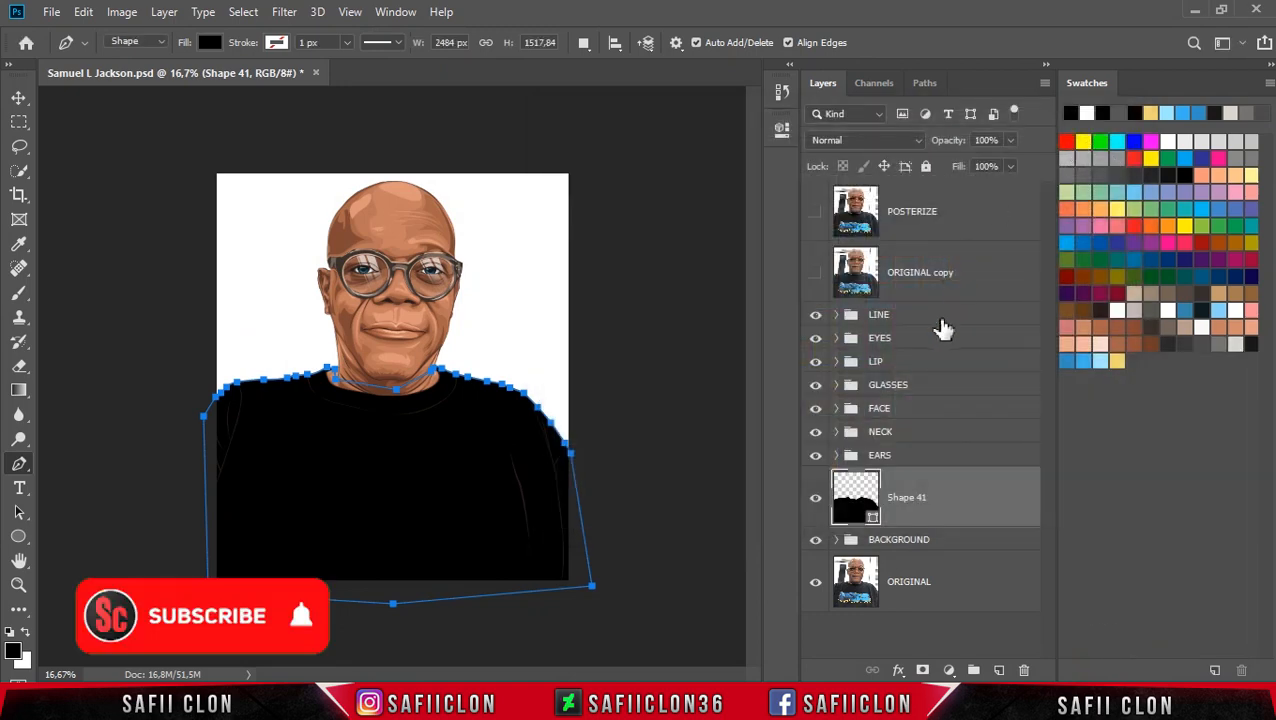
# Step: Change the shirt shape's fill to the dark grey Cloth swatch, #2c292a
pyautogui.click(876, 520)
pyautogui.doubleClick(873, 519)
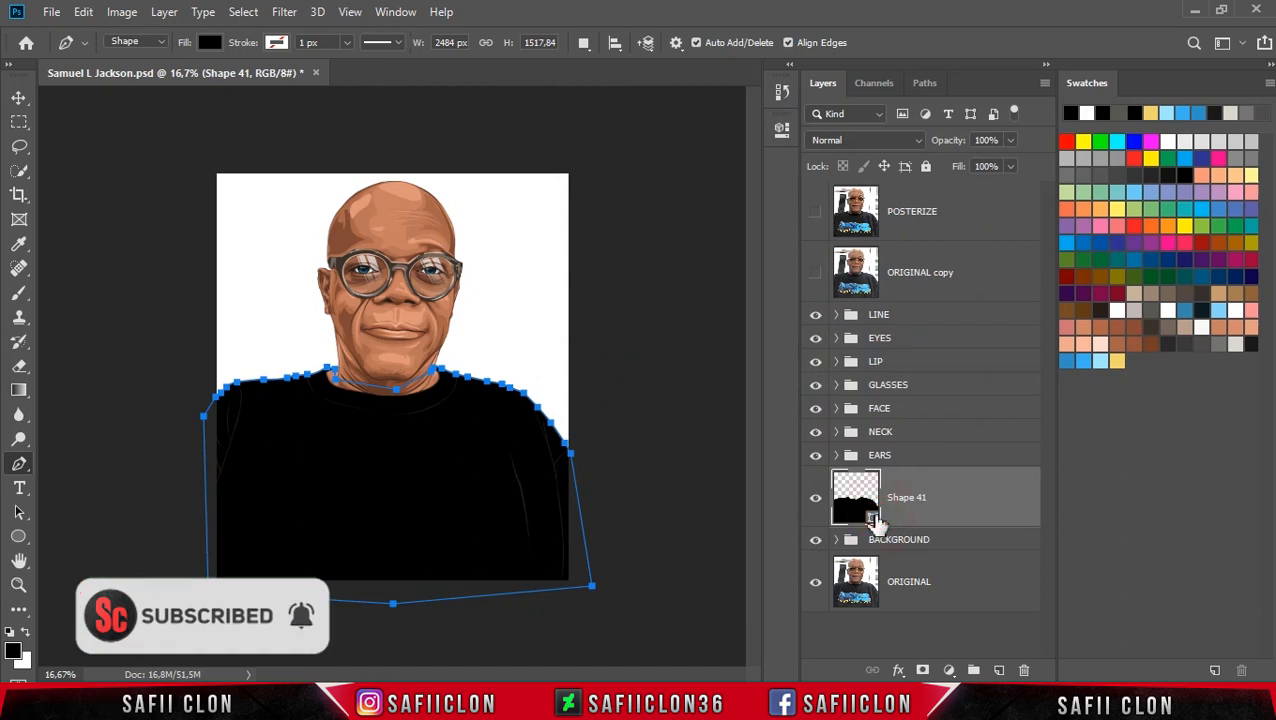
pyautogui.click(929, 103)
pyautogui.moveTo(929, 103); pyautogui.dragTo(871, 98)
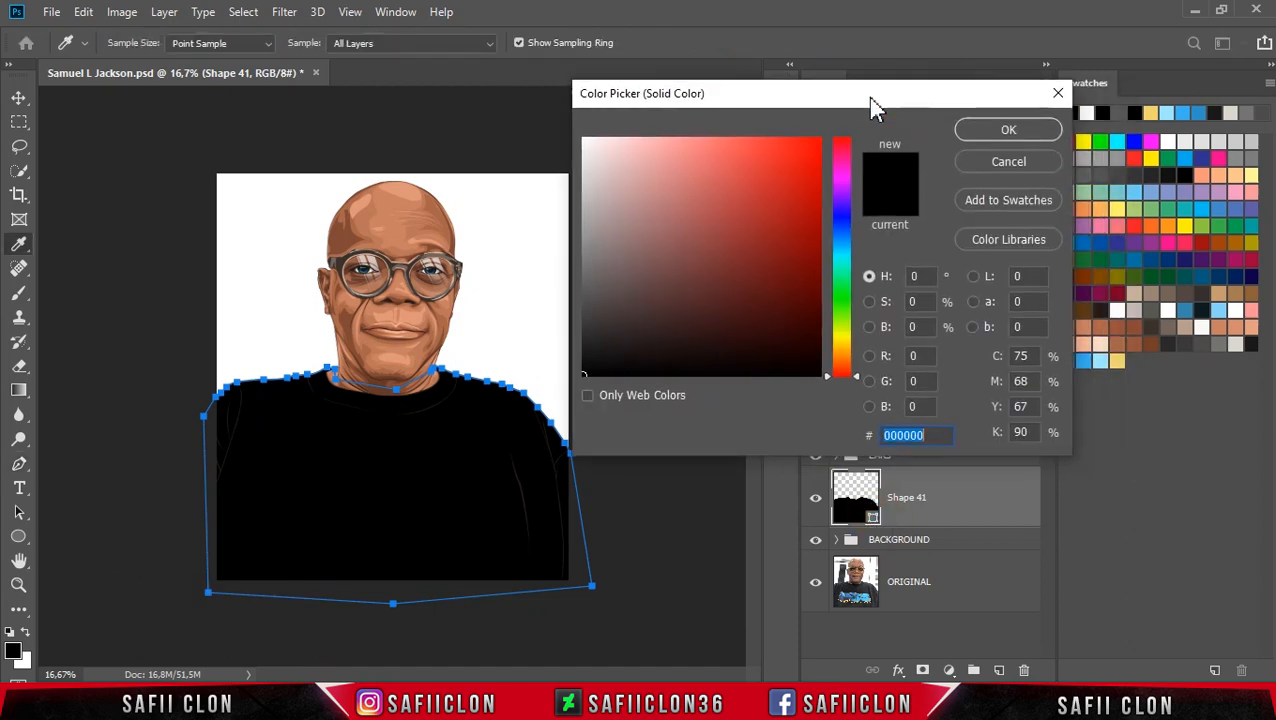
pyautogui.click(1175, 340)
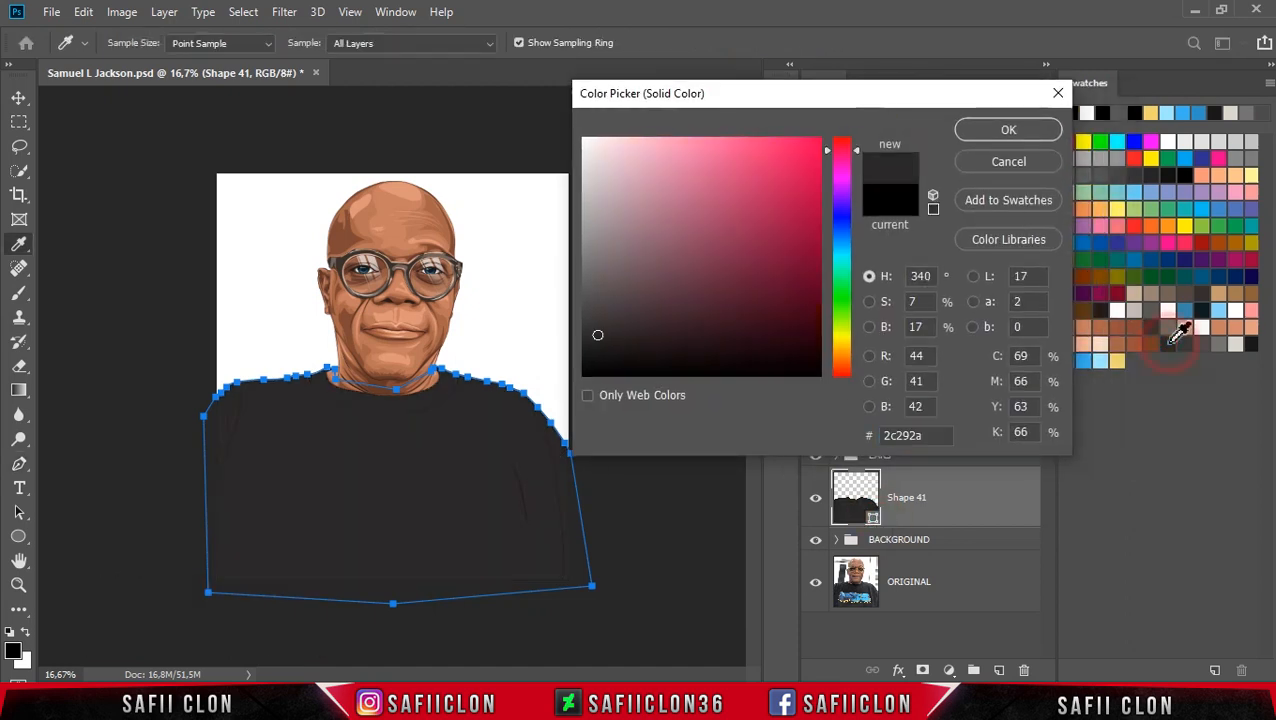
pyautogui.click(1004, 132)
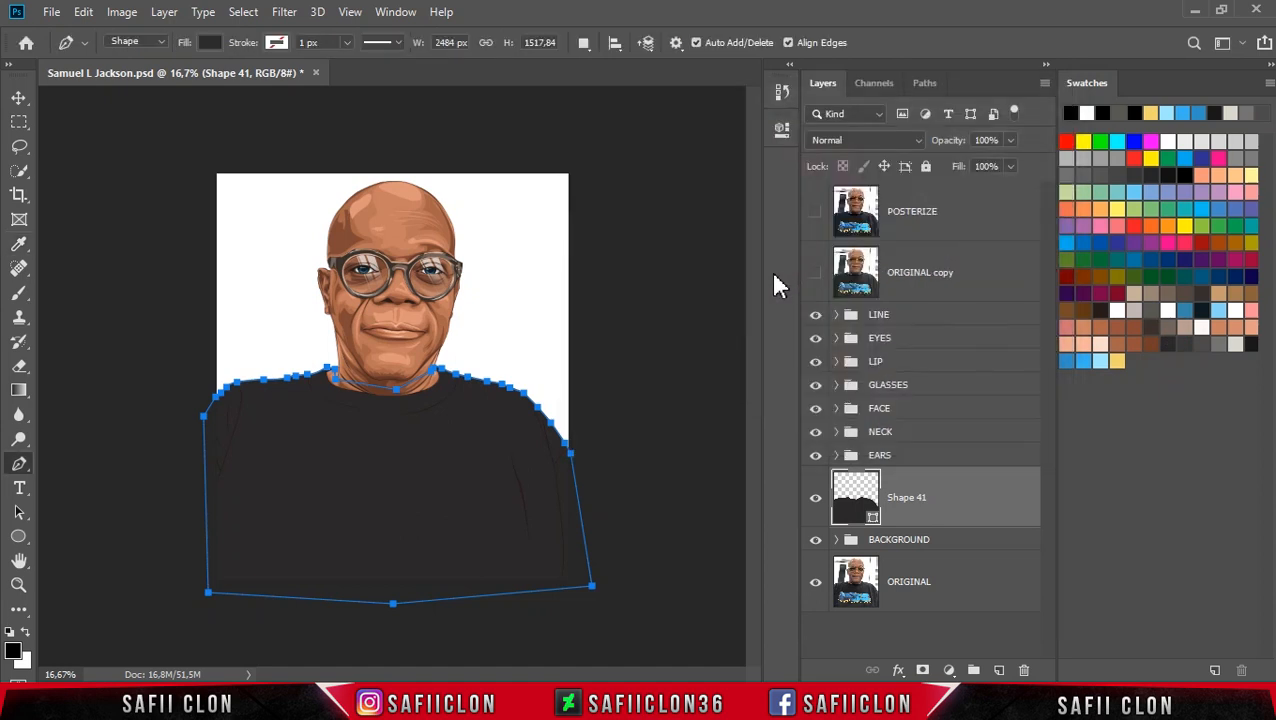
# Step: Show the POSTERIZE layer as a reference over the shirt and choose New Layer for the next pen shape
pyautogui.hotkey('ctrl', '+')
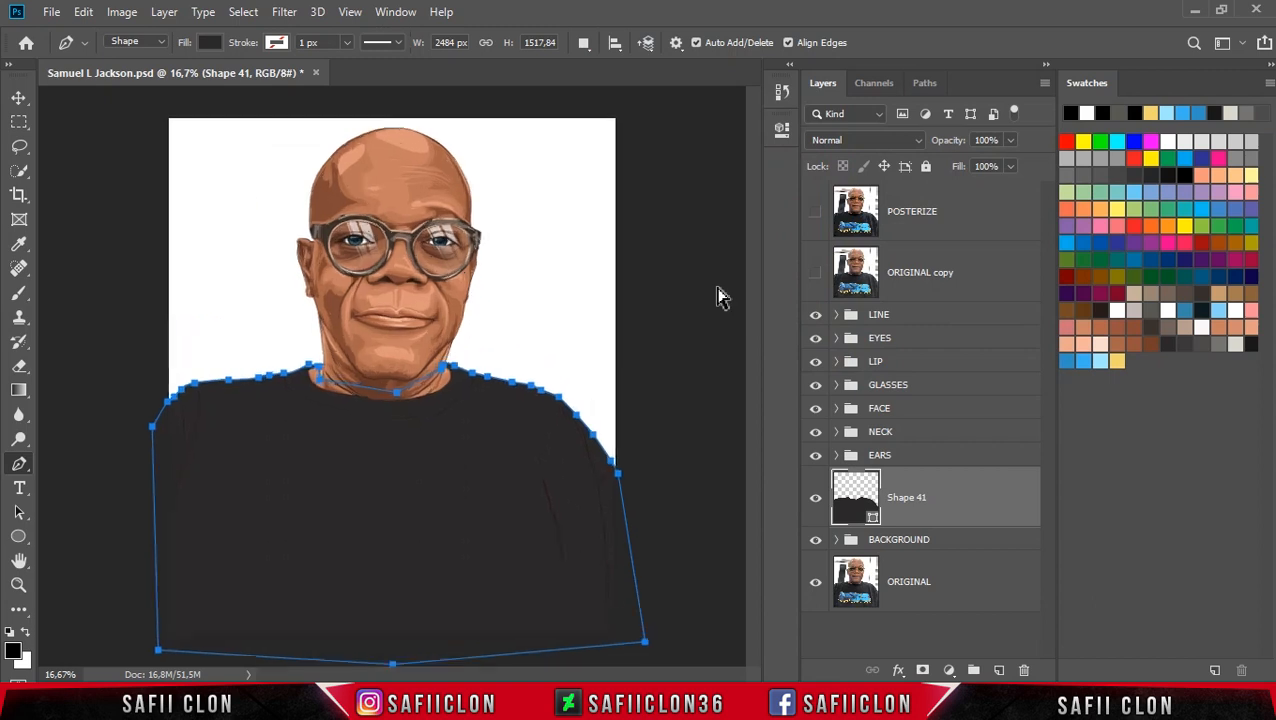
pyautogui.scroll(-4, 716, 300)
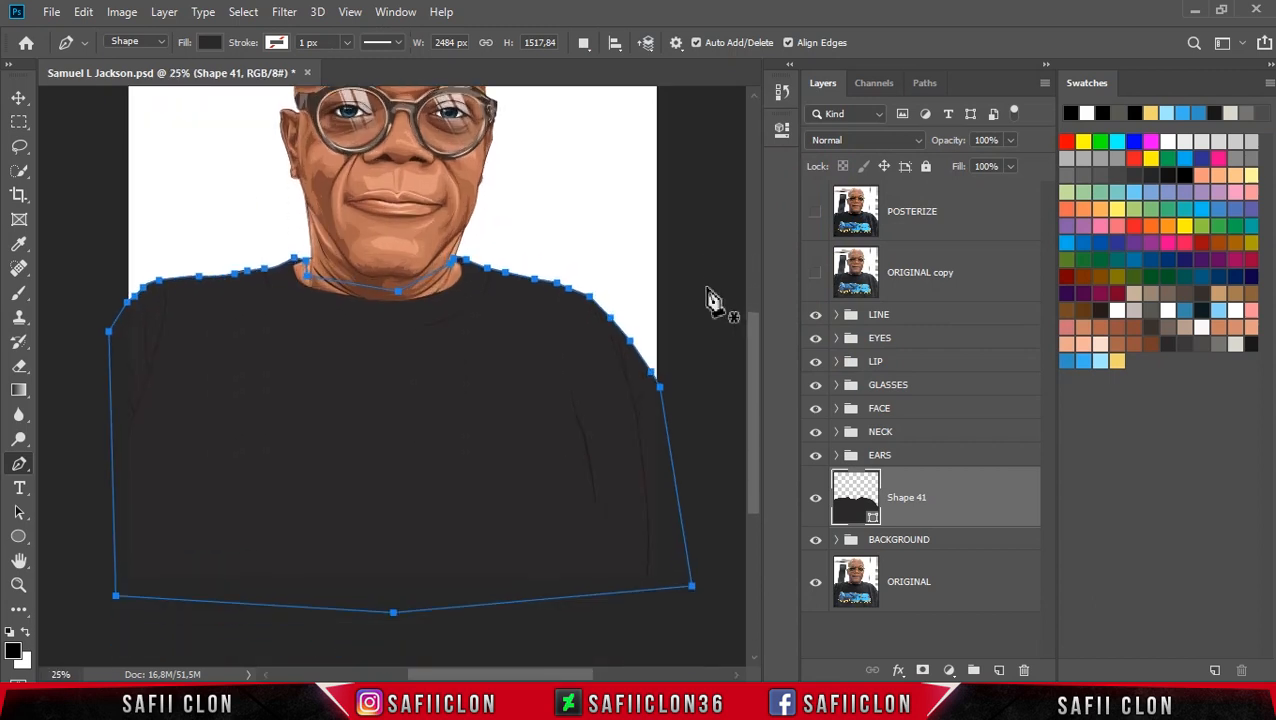
pyautogui.click(815, 215)
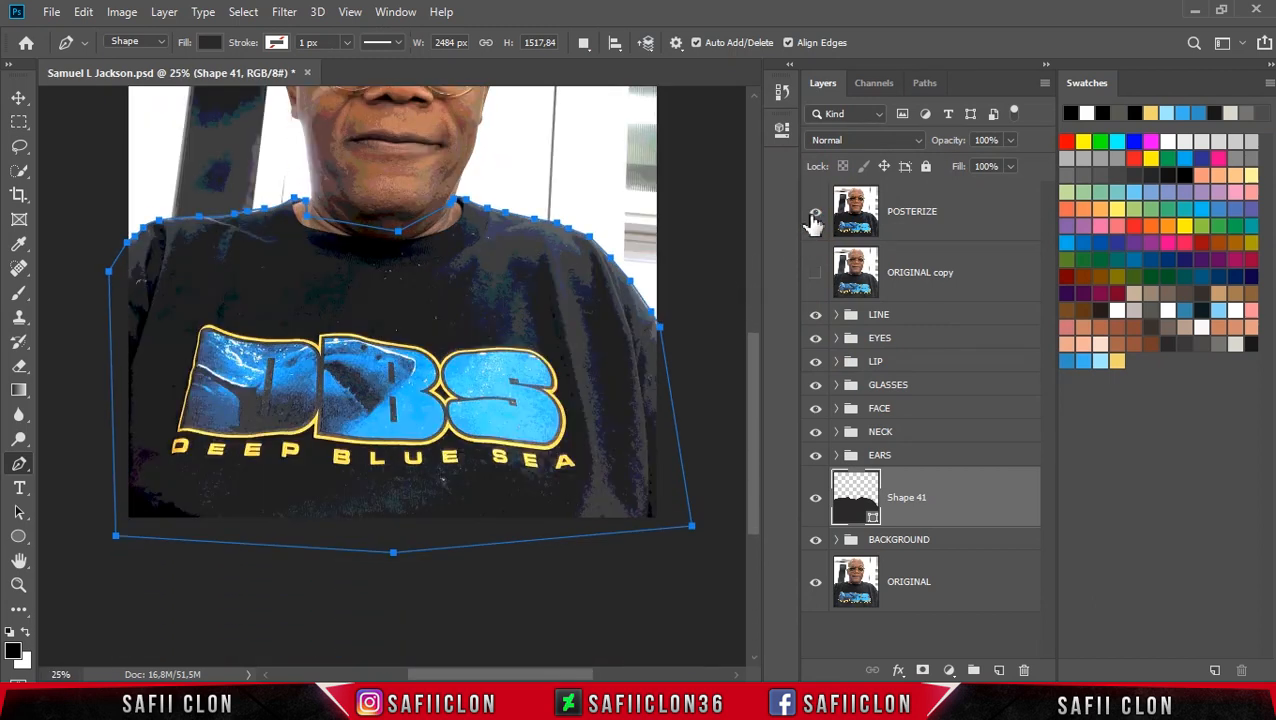
pyautogui.click(589, 45)
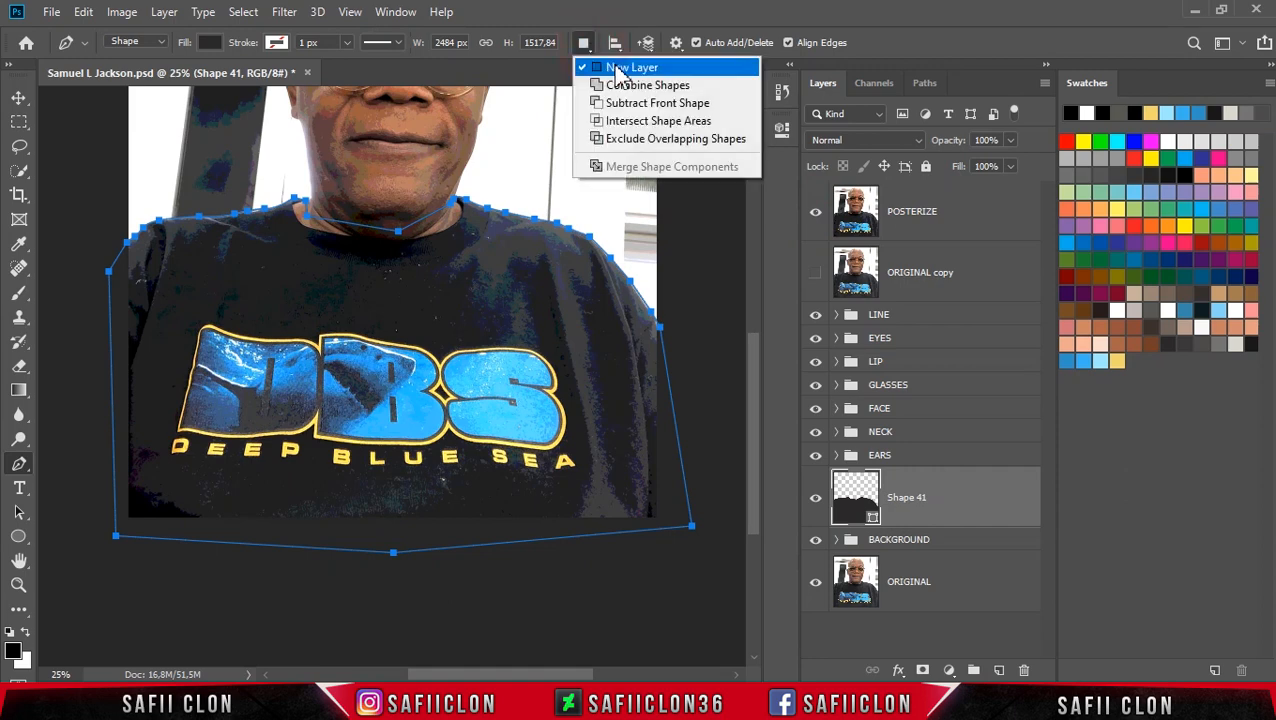
pyautogui.click(620, 68)
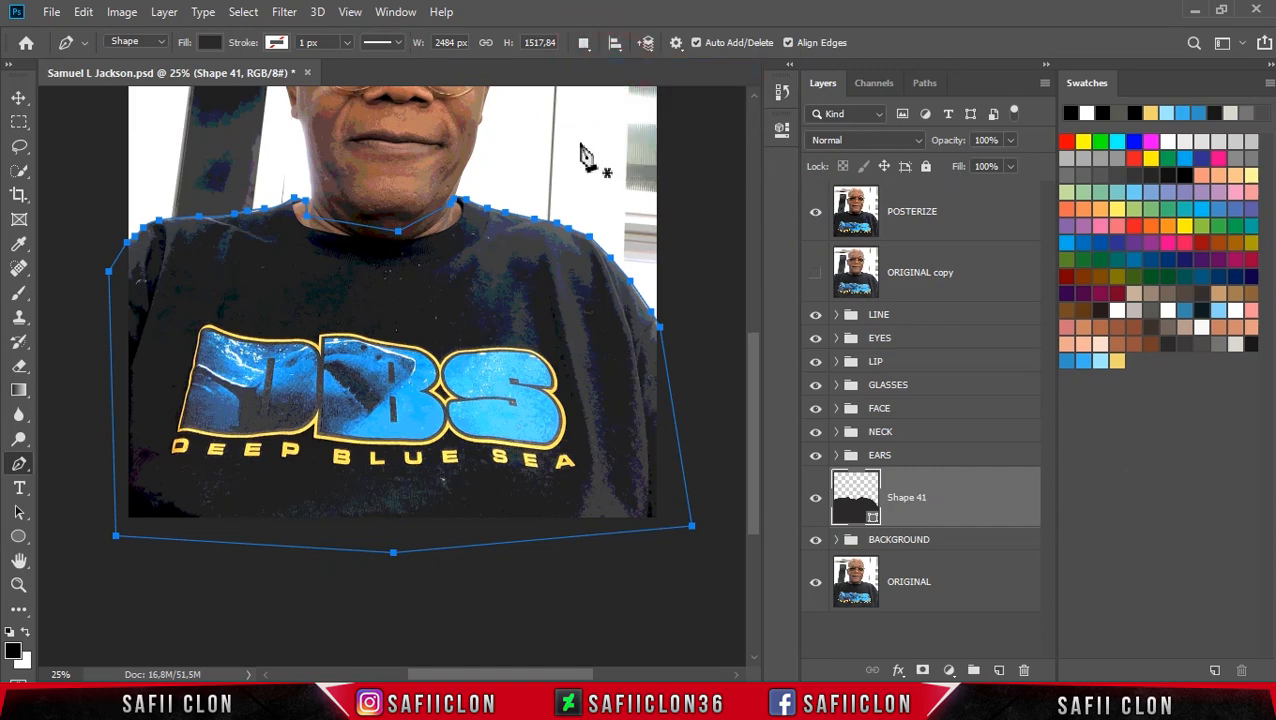
pyautogui.hotkey('ctrl', '+')
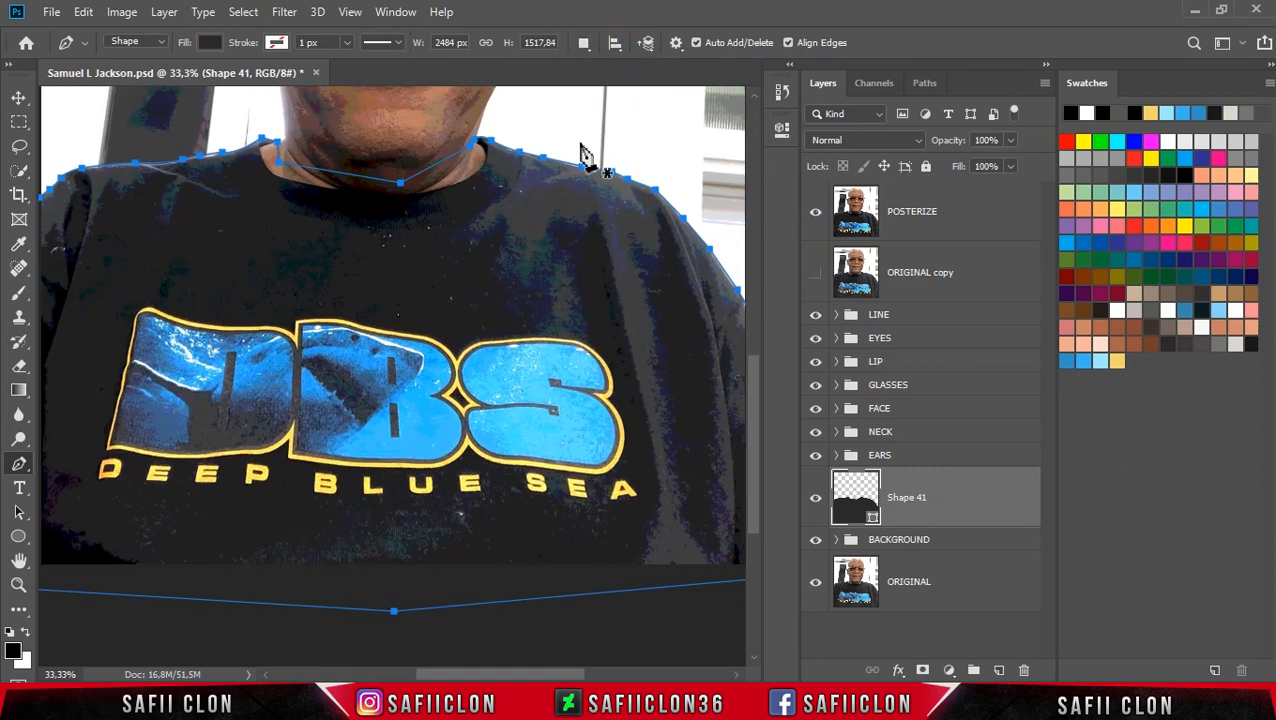
pyautogui.scroll(1, 235, 305)
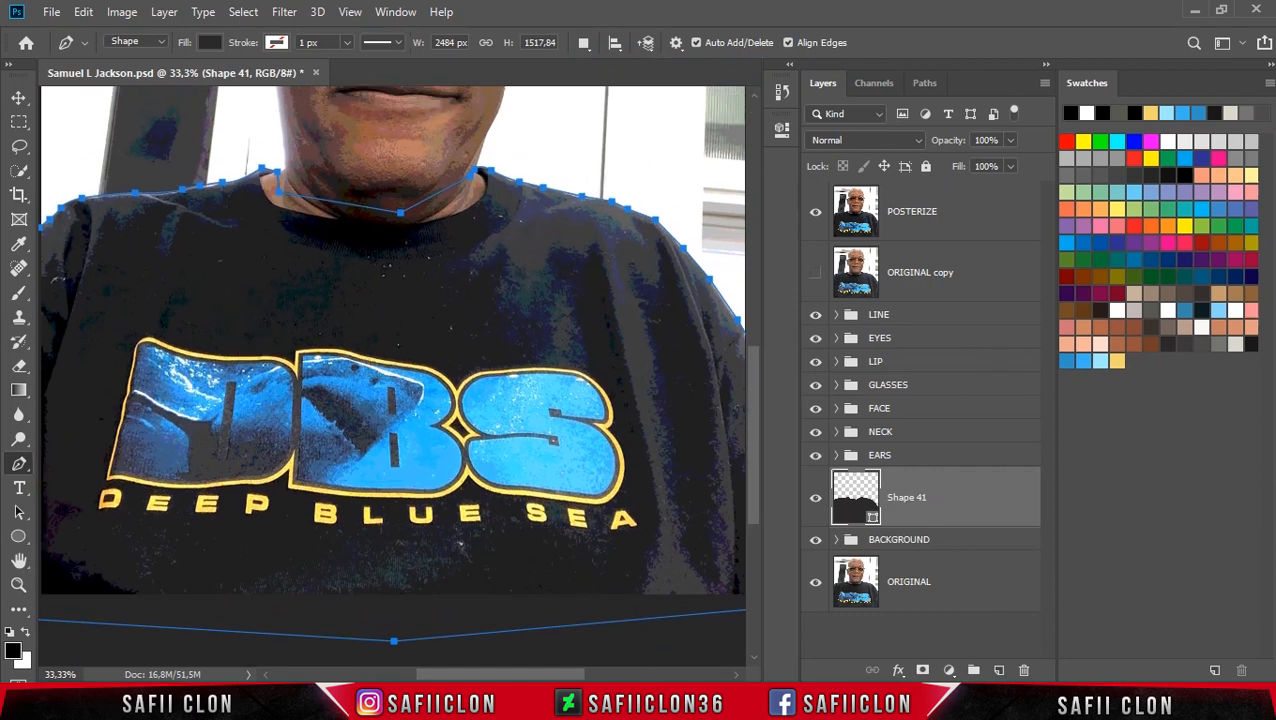
pyautogui.moveTo(548, 676); pyautogui.dragTo(520, 676)
pyautogui.click(583, 43)
pyautogui.click(600, 67)
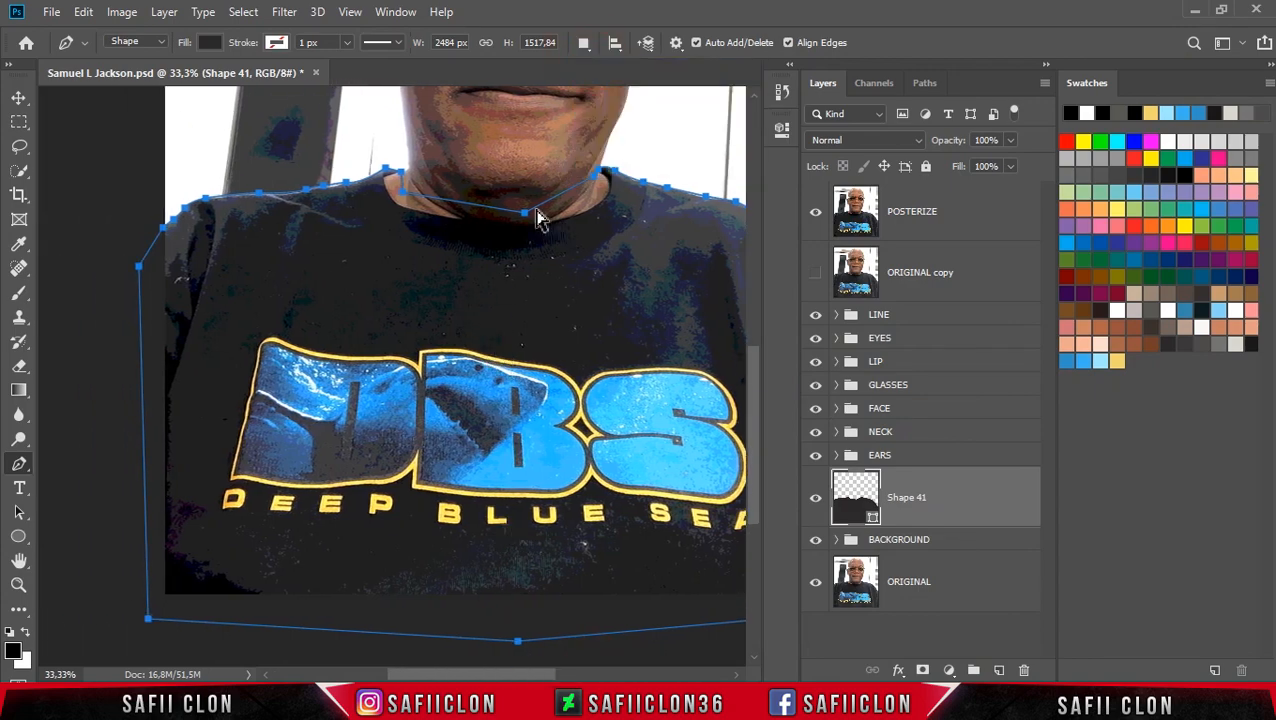
# Step: Start a new pen shape at the canvas's left edge and trace the outer folds of the left sleeve
pyautogui.hotkey('ctrl', '+')
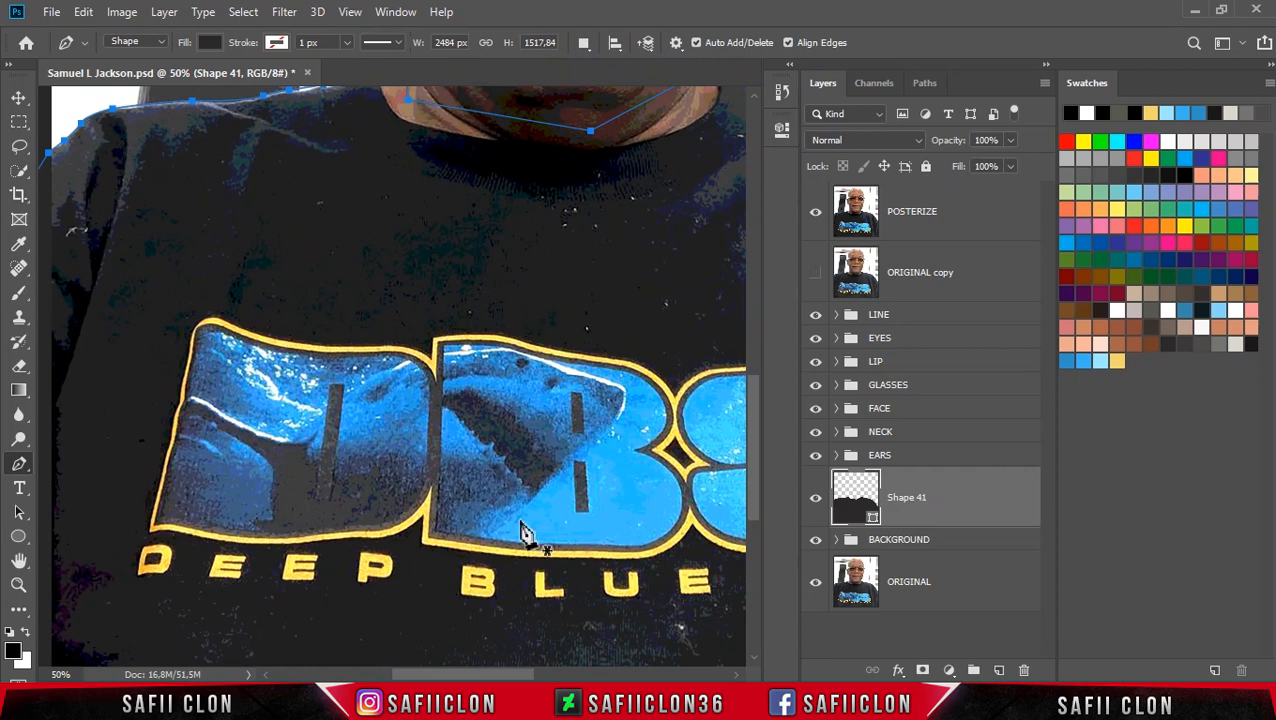
pyautogui.moveTo(500, 672); pyautogui.dragTo(468, 678)
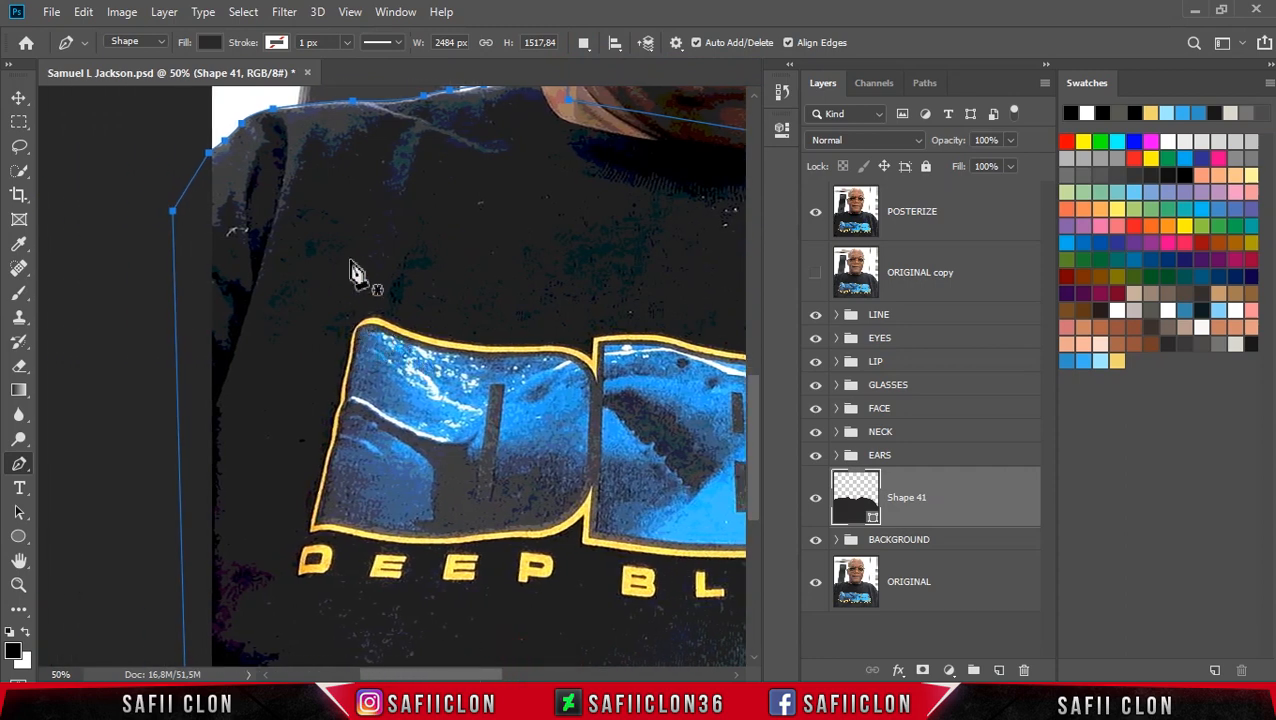
pyautogui.click(817, 213)
pyautogui.click(816, 212)
pyautogui.click(200, 323)
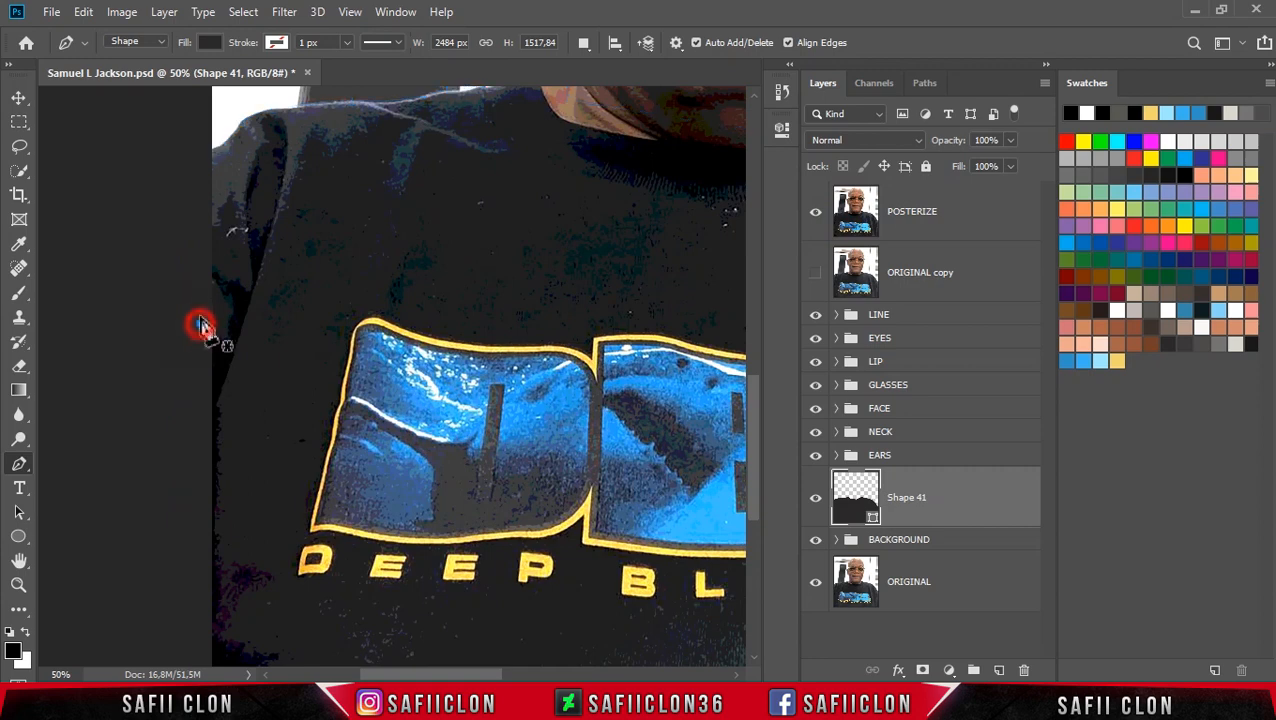
pyautogui.click(202, 287)
pyautogui.click(218, 322)
pyautogui.moveTo(213, 290); pyautogui.dragTo(200, 274)
pyautogui.click(203, 228)
pyautogui.click(219, 232)
pyautogui.click(235, 271)
# Step: Trace the narrow folds at the top of the left sleeve and down its inner seam
pyautogui.click(218, 212)
pyautogui.click(236, 176)
pyautogui.click(248, 267)
pyautogui.click(247, 164)
pyautogui.click(269, 145)
pyautogui.click(265, 203)
pyautogui.click(253, 298)
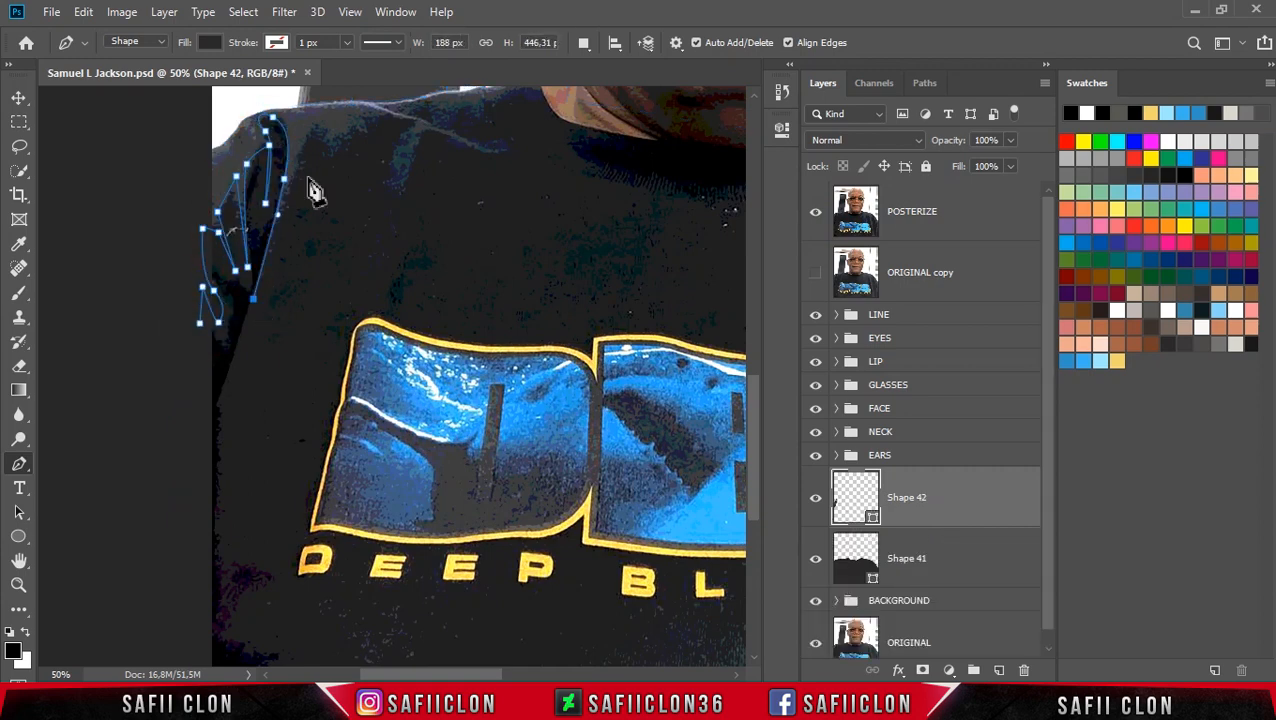
# Step: Extend the path through the long thin folds running from the left shoulder down beside the DBS print
pyautogui.moveTo(309, 150); pyautogui.dragTo(318, 138)
pyautogui.click(327, 180)
pyautogui.click(248, 432)
pyautogui.click(343, 167)
pyautogui.click(385, 148)
pyautogui.click(328, 338)
pyautogui.click(380, 188)
pyautogui.click(284, 536)
pyautogui.click(389, 190)
pyautogui.click(397, 217)
pyautogui.click(403, 194)
pyautogui.click(433, 193)
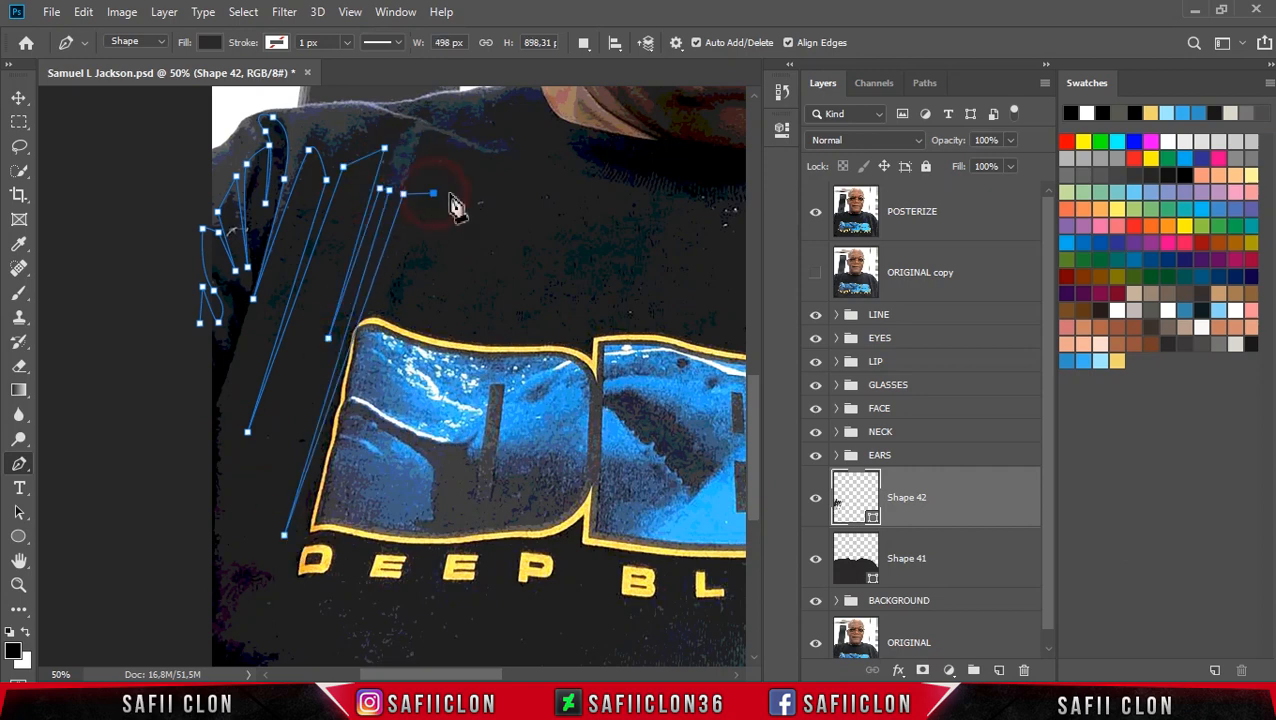
# Step: Carry the path across the upper left chest and outline the small folds beside the collar
pyautogui.scroll(3, 566, 208)
pyautogui.moveTo(503, 211)
pyautogui.mouseDown()
pyautogui.moveTo(530, 195)
pyautogui.moveTo(528, 209)
pyautogui.mouseUp()
pyautogui.scroll(-4, 536, 218)
pyautogui.hotkey('ctrl', '-')
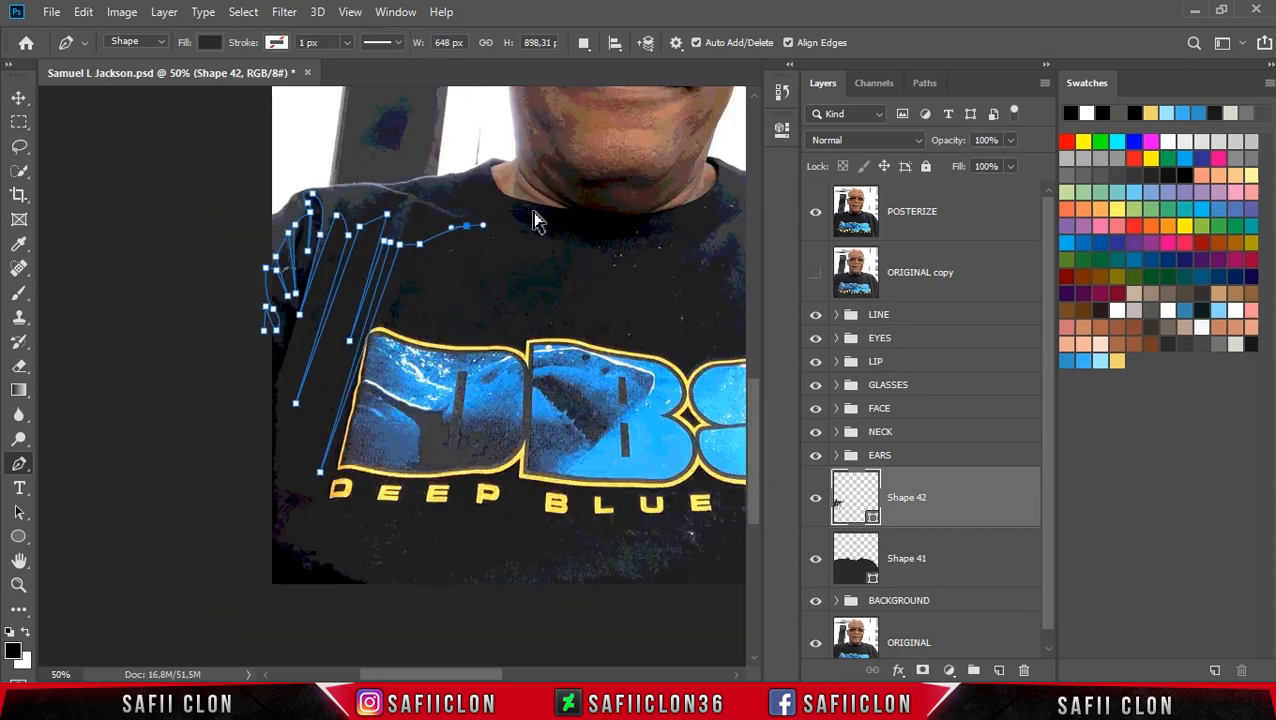
pyautogui.click(815, 211)
pyautogui.hotkey('ctrl', 'z')
pyautogui.click(449, 205)
pyautogui.click(441, 194)
pyautogui.click(471, 204)
pyautogui.click(453, 180)
# Step: Run the path through the neck area from the left side of the collar to the right side
pyautogui.hotkey('ctrl', '+')
pyautogui.click(540, 288)
pyautogui.hscroll(3, 425, 333)
pyautogui.click(328, 263)
pyautogui.click(360, 271)
pyautogui.click(528, 302)
pyautogui.click(600, 298)
pyautogui.click(650, 266)
pyautogui.click(647, 242)
pyautogui.click(662, 245)
# Step: Curve the path around the right side of the collar with broken handles, ending below the neckline
pyautogui.moveTo(671, 273); pyautogui.dragTo(738, 304)
pyautogui.click(677, 298)
pyautogui.click(692, 332)
pyautogui.keyDown('alt'); pyautogui.click(718, 279); pyautogui.keyUp('alt')
pyautogui.moveTo(652, 365); pyautogui.dragTo(566, 410)
pyautogui.keyDown('alt'); pyautogui.click(652, 365); pyautogui.keyUp('alt')
# Step: Trace the short zigzag folds on the right chest just below the collar
pyautogui.moveTo(519, 672); pyautogui.dragTo(565, 672)
pyautogui.click(421, 379)
pyautogui.click(370, 392)
pyautogui.click(389, 434)
pyautogui.click(414, 390)
pyautogui.click(397, 446)
pyautogui.click(448, 381)
pyautogui.click(464, 386)
# Step: Trace the long diagonal fold from the right chest down to the hem and along it toward the lower left
pyautogui.scroll(-3, 459, 397)
pyautogui.hotkey('ctrl', '-')
pyautogui.click(370, 441)
pyautogui.moveTo(237, 604); pyautogui.dragTo(170, 624)
pyautogui.moveTo(311, 602); pyautogui.dragTo(442, 606)
pyautogui.click(293, 625)
pyautogui.click(232, 628)
# Step: Outline the branching Y-shaped folds at the shirt's lower left and turn the path back at the hem
pyautogui.click(309, 457)
pyautogui.click(294, 455)
pyautogui.moveTo(257, 556)
pyautogui.mouseDown()
pyautogui.moveTo(281, 535)
pyautogui.moveTo(236, 561)
pyautogui.mouseUp()
pyautogui.click(253, 449)
pyautogui.click(227, 458)
pyautogui.click(223, 562)
pyautogui.click(219, 599)
pyautogui.click(216, 622)
pyautogui.moveTo(196, 650); pyautogui.dragTo(168, 664)
# Step: Trace the curved belly fold from the hem and follow the diagonal fold up the right chest
pyautogui.click(376, 631)
pyautogui.click(416, 604)
pyautogui.moveTo(542, 566); pyautogui.dragTo(572, 504)
pyautogui.click(569, 494)
pyautogui.moveTo(460, 590); pyautogui.dragTo(418, 599)
pyautogui.moveTo(565, 396); pyautogui.dragTo(571, 388)
pyautogui.click(540, 415)
# Step: Trace the pointed upper folds of the right chest and return down the diagonal crease
pyautogui.moveTo(577, 323); pyautogui.dragTo(590, 312)
pyautogui.click(587, 333)
pyautogui.click(574, 373)
pyautogui.click(598, 344)
pyautogui.click(610, 326)
pyautogui.click(617, 376)
pyautogui.click(548, 472)
pyautogui.click(518, 530)
# Step: Outline the wide shadow fold beside the right sleeve and the narrow folds rising to the shoulder
pyautogui.click(611, 412)
pyautogui.click(607, 498)
pyautogui.moveTo(573, 564); pyautogui.dragTo(597, 547)
pyautogui.moveTo(638, 553); pyautogui.dragTo(659, 582)
pyautogui.moveTo(677, 516); pyautogui.dragTo(655, 422)
pyautogui.click(637, 296)
pyautogui.moveTo(625, 304); pyautogui.dragTo(669, 318)
pyautogui.click(686, 493)
pyautogui.keyDown('alt'); pyautogui.click(643, 285); pyautogui.keyUp('alt')
# Step: Route the path down and around outside the canvas's lower edge and close the shape at its starting anchor
pyautogui.moveTo(728, 570); pyautogui.dragTo(729, 590)
pyautogui.click(614, 673)
pyautogui.moveTo(479, 624); pyautogui.dragTo(397, 674)
pyautogui.moveTo(393, 654); pyautogui.dragTo(180, 630)
pyautogui.moveTo(135, 528); pyautogui.dragTo(122, 490)
pyautogui.click(157, 396)
pyautogui.click(178, 371)
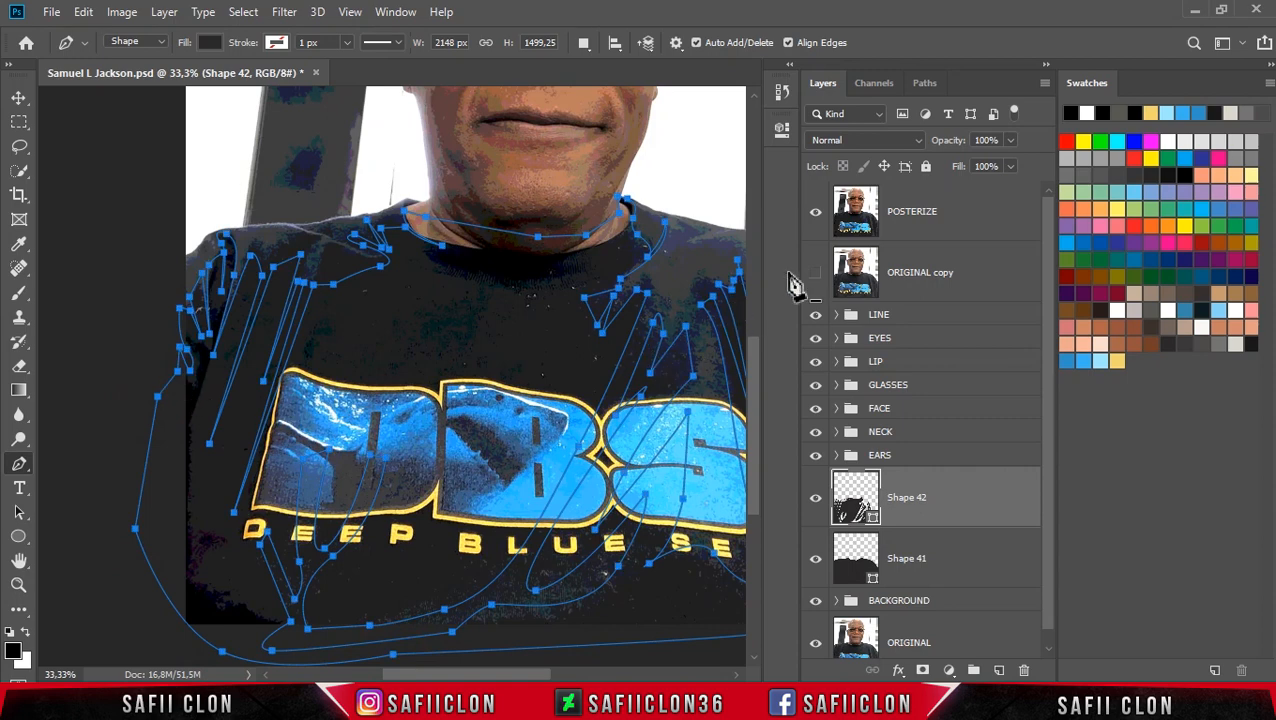
# Step: Hide the POSTERIZE layer and change the new fold shape's fill to the Cloth swatch #3a3839
pyautogui.click(816, 213)
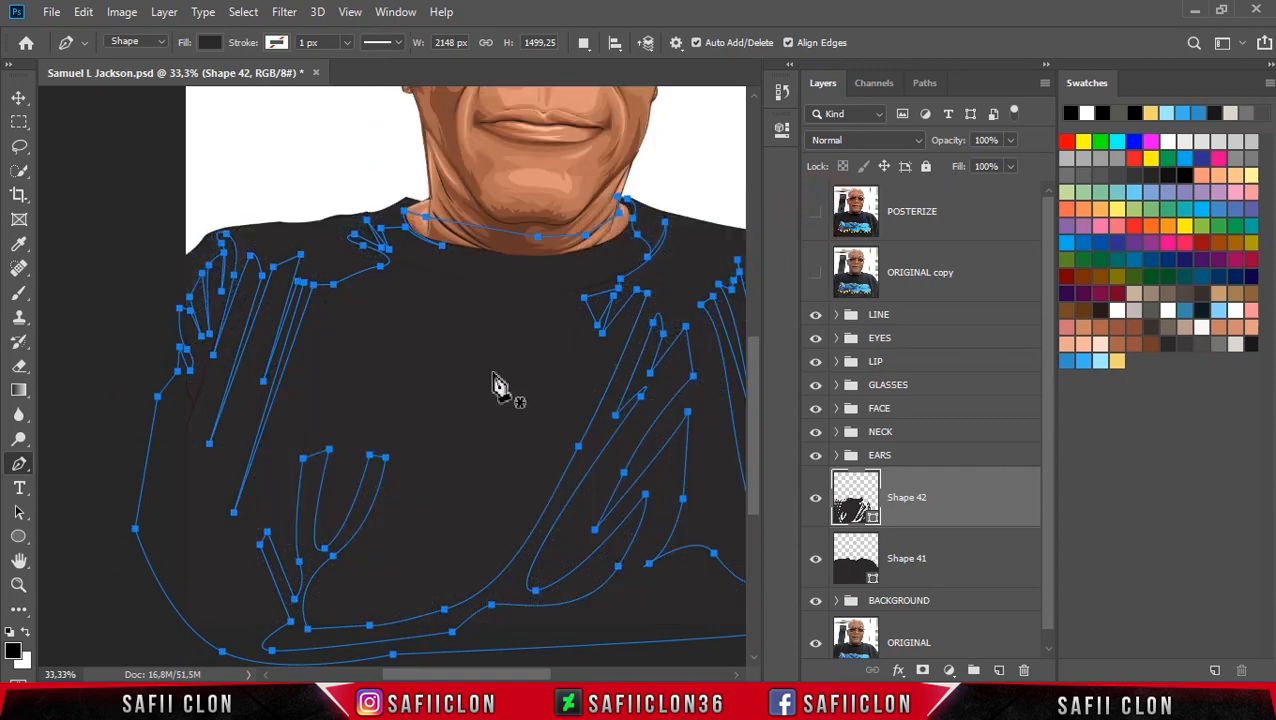
pyautogui.doubleClick(866, 512)
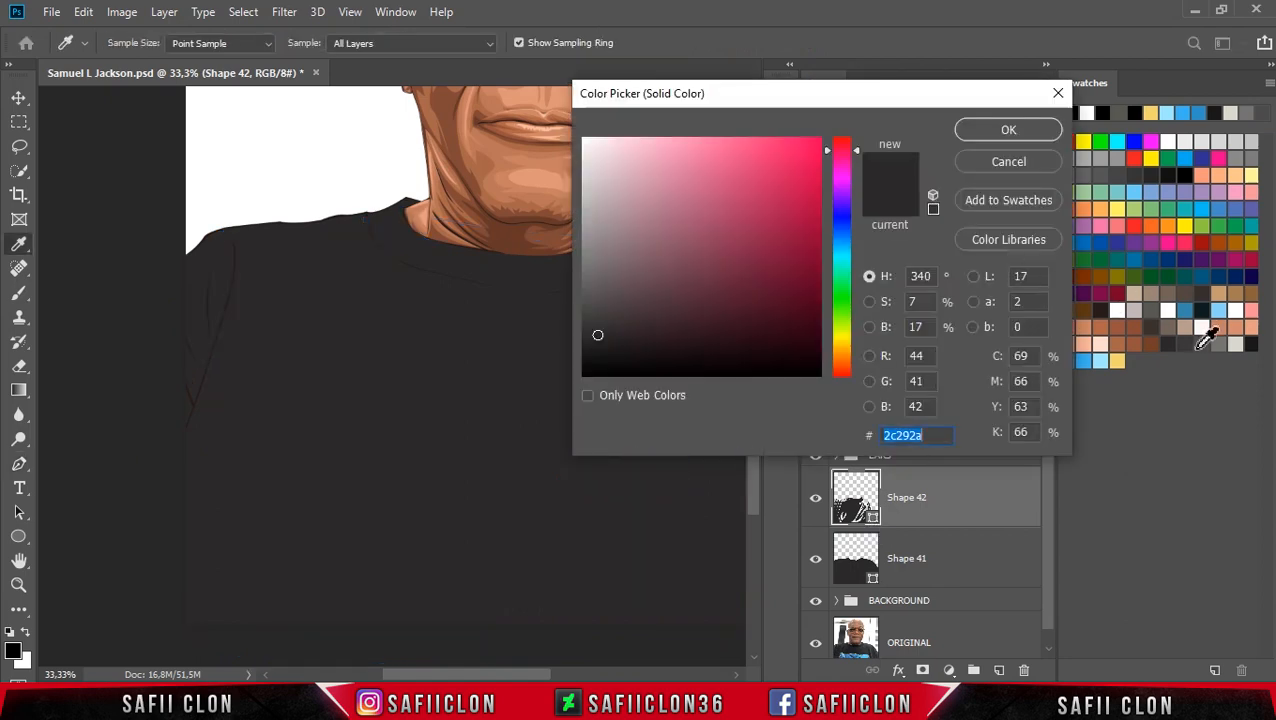
pyautogui.click(1190, 340)
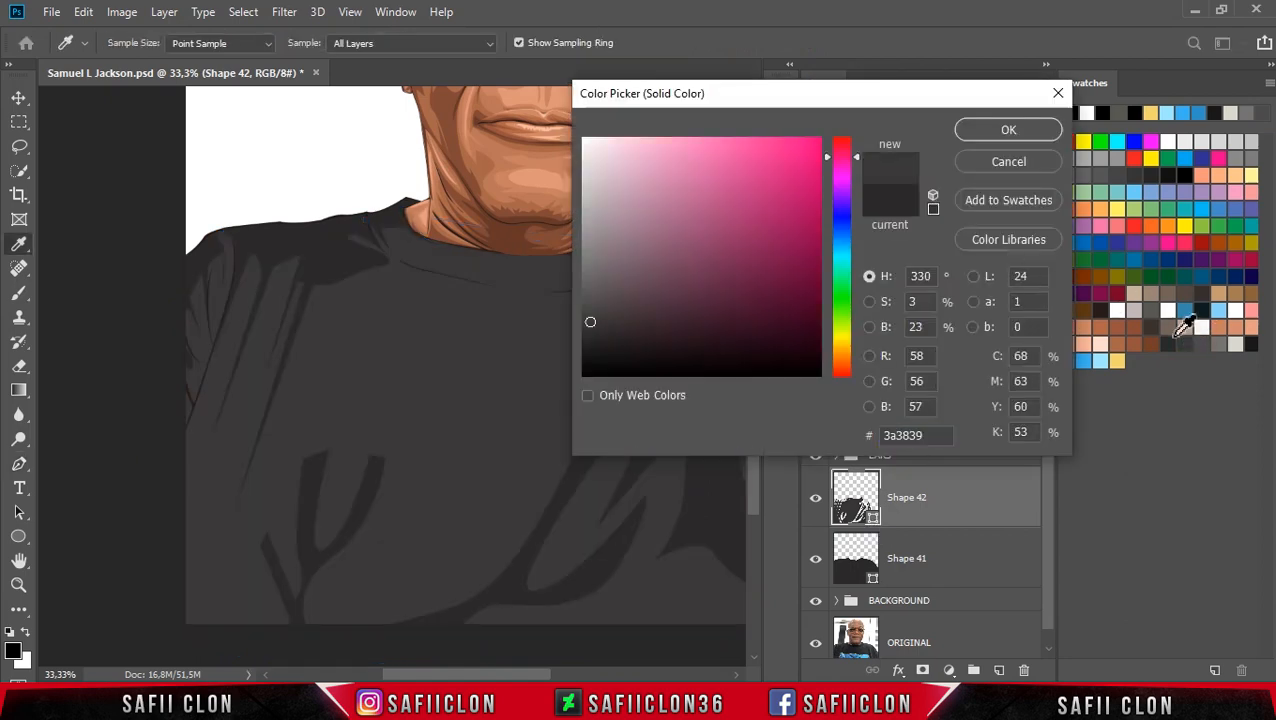
pyautogui.press('p')
pyautogui.click(975, 132)
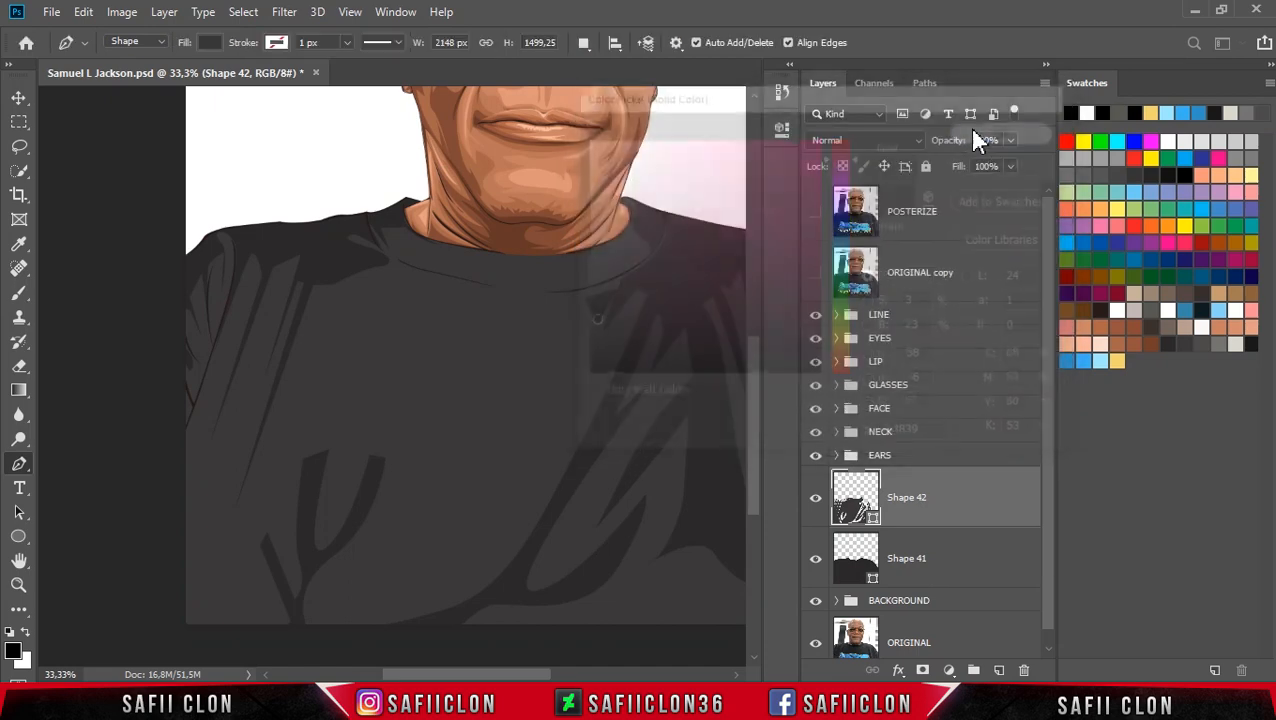
# Step: Clip the Shape 42 layer to the base shirt shape with a clipping mask
pyautogui.moveTo(498, 676); pyautogui.dragTo(530, 676)
pyautogui.rightClick(943, 501)
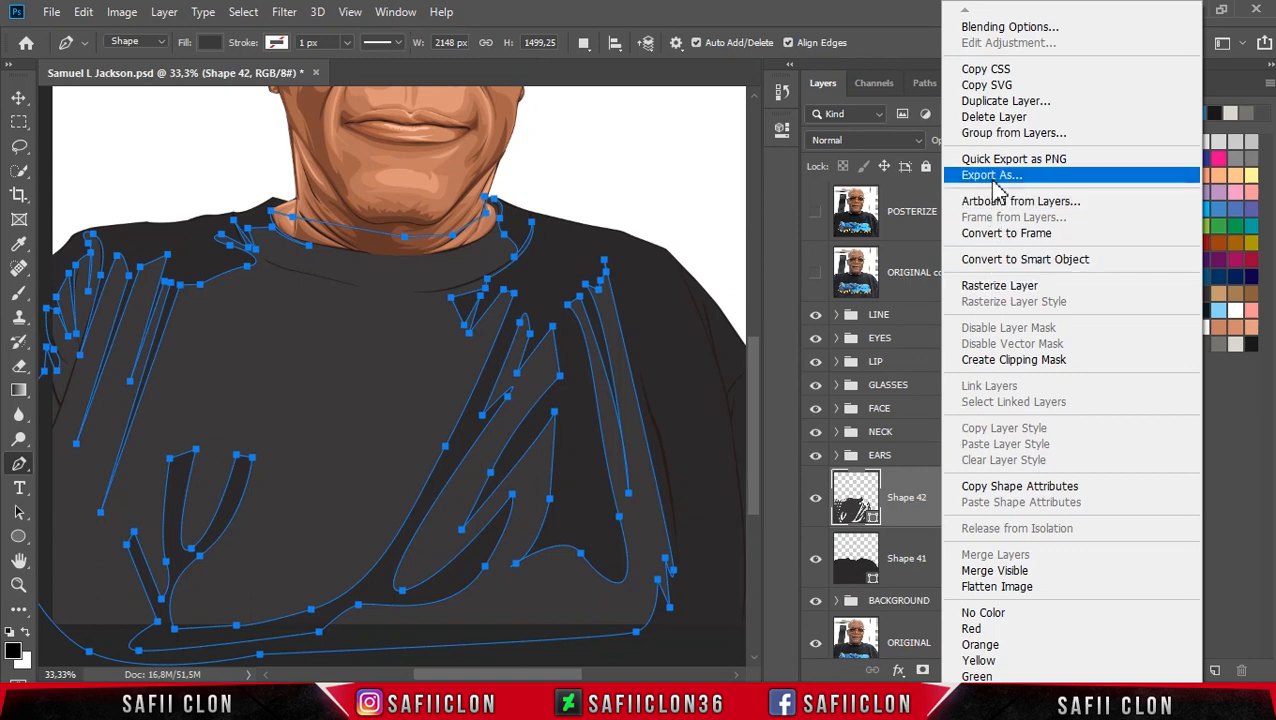
pyautogui.click(1000, 360)
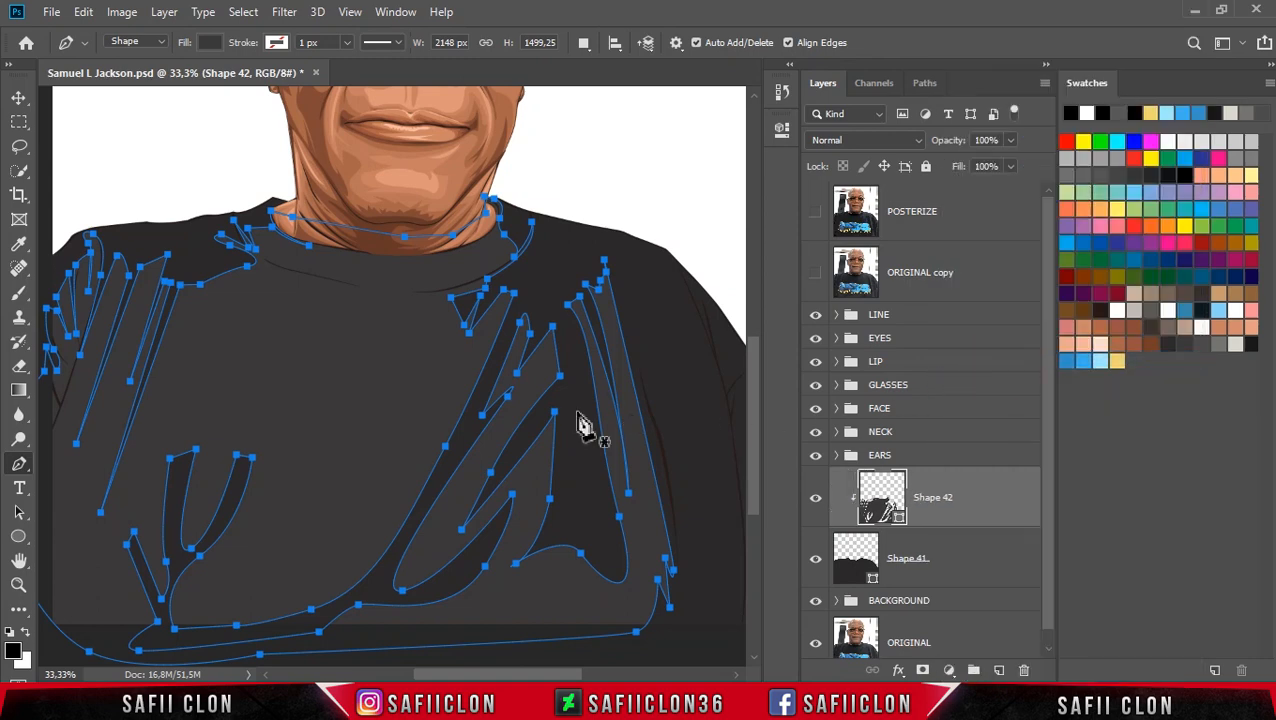
# Step: Set the path operation to Combine Shapes and show the POSTERIZE layer as a tracing reference
pyautogui.click(584, 44)
pyautogui.click(603, 84)
pyautogui.click(816, 214)
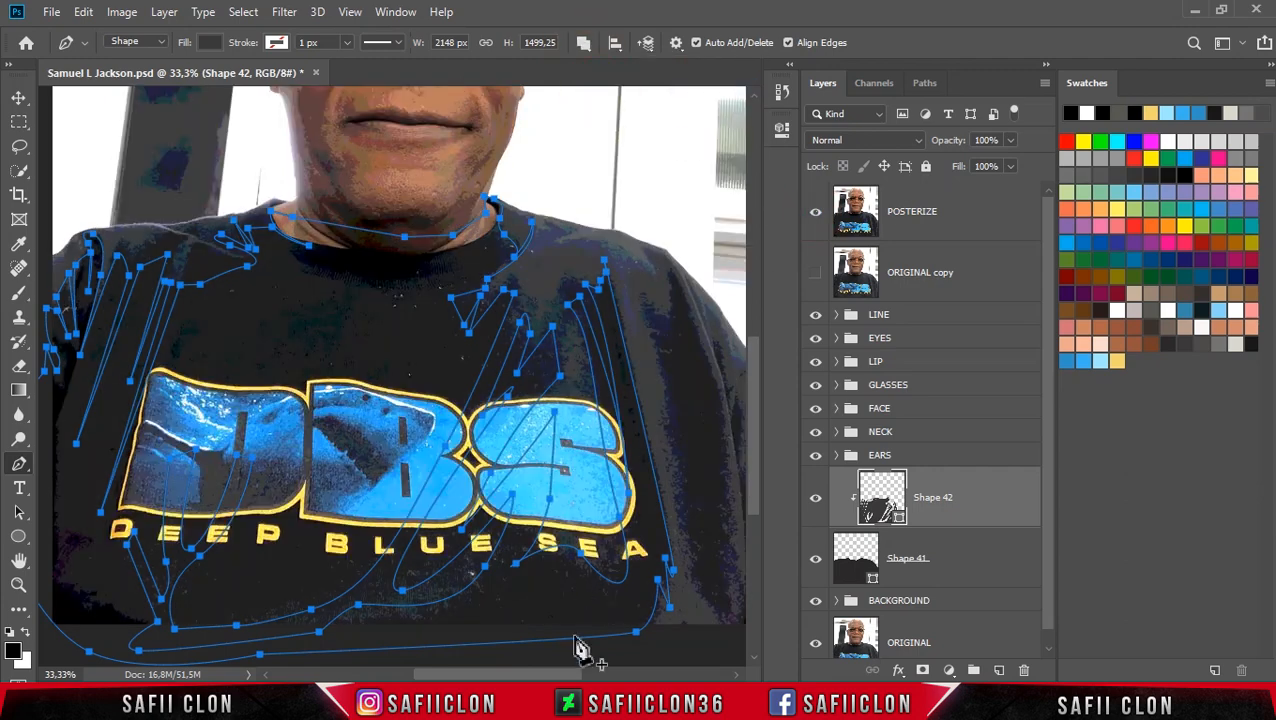
# Step: Start an added subpath at the right shoulder and trace the long narrow folds down the right sleeve
pyautogui.moveTo(574, 674); pyautogui.dragTo(606, 674)
pyautogui.click(534, 271)
pyautogui.click(538, 297)
pyautogui.click(569, 448)
pyautogui.click(566, 488)
pyautogui.click(568, 506)
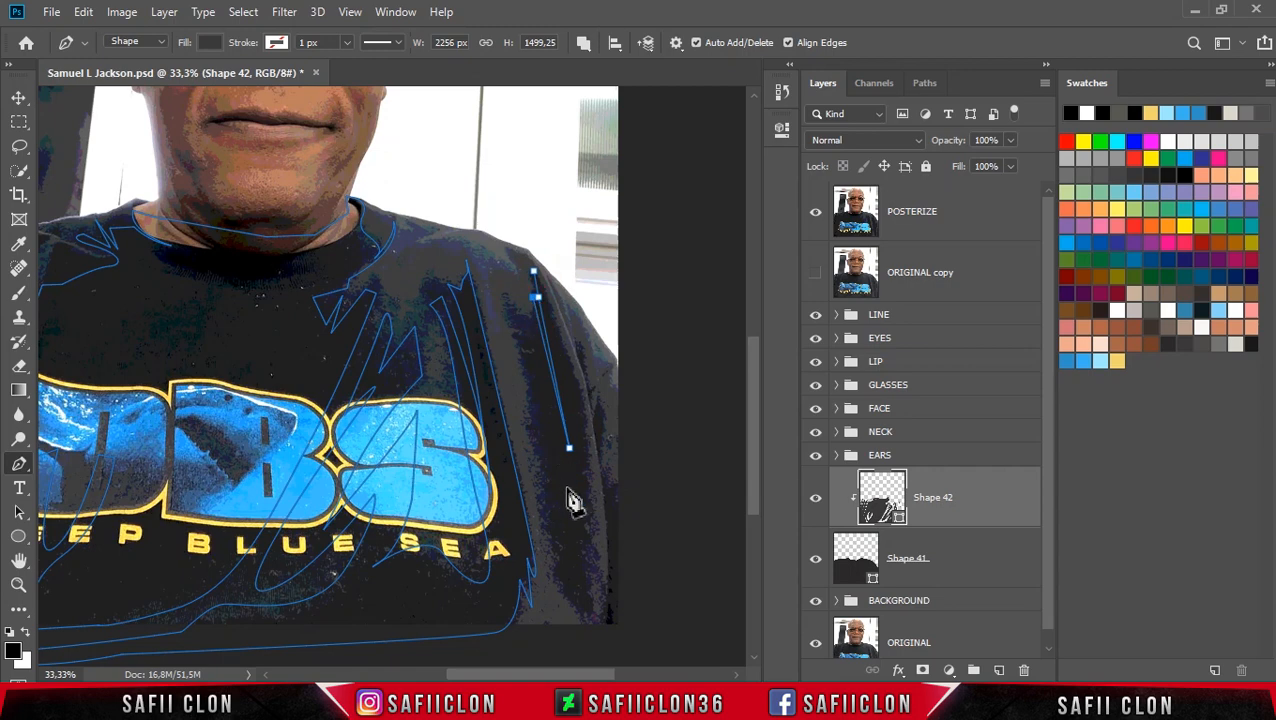
pyautogui.click(556, 567)
pyautogui.click(523, 407)
pyautogui.click(558, 532)
pyautogui.click(531, 474)
# Step: Trace the right sleeve's jagged folds down to the hem and back up, closing the subpath at the shoulder
pyautogui.click(558, 583)
pyautogui.click(574, 607)
pyautogui.click(584, 627)
pyautogui.click(596, 580)
pyautogui.click(581, 526)
pyautogui.click(591, 531)
pyautogui.click(572, 466)
pyautogui.click(593, 497)
pyautogui.click(534, 271)
# Step: Start another subpath along the right sleeve's outer part, taking it to the hem and outside the canvas's right edge
pyautogui.click(577, 350)
pyautogui.click(624, 530)
pyautogui.click(607, 630)
pyautogui.scroll(-1, 612, 640)
pyautogui.click(592, 627)
pyautogui.click(632, 359)
# Step: Trace the small outer folds of the right sleeve back up to the shoulder and hide the POSTERIZE layer
pyautogui.click(615, 371)
pyautogui.click(611, 351)
pyautogui.click(602, 322)
pyautogui.click(598, 288)
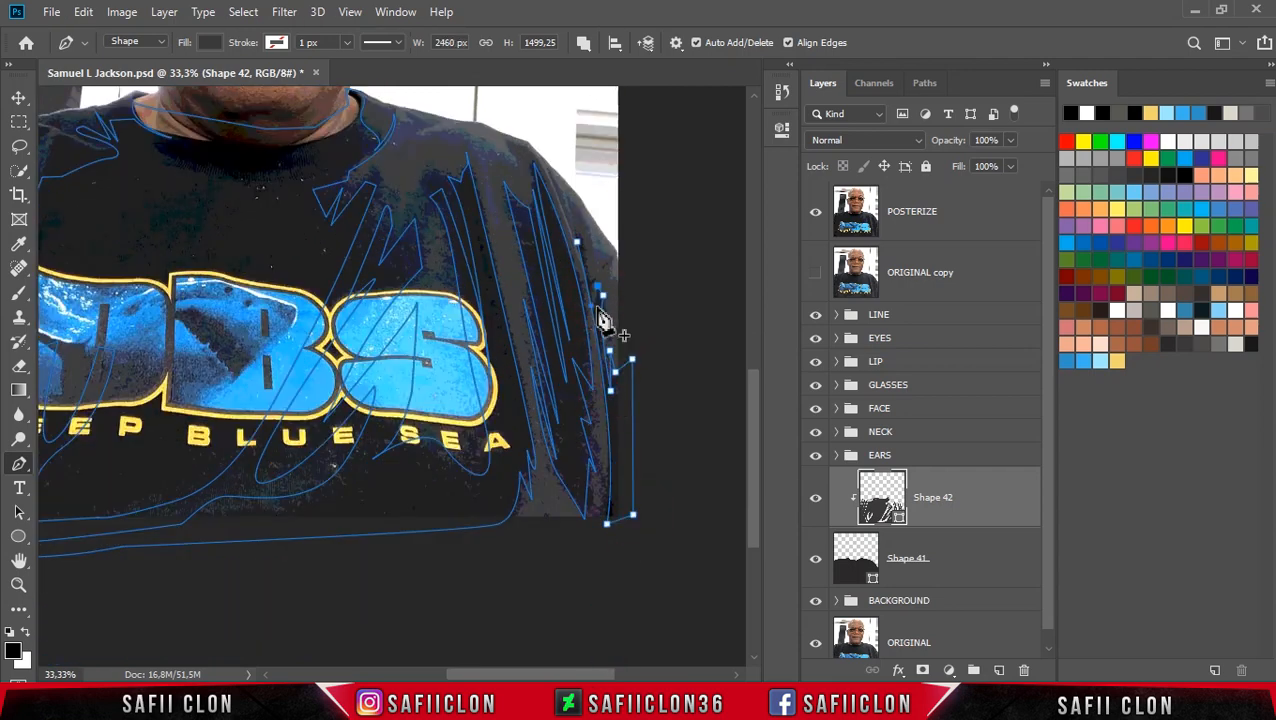
pyautogui.click(596, 279)
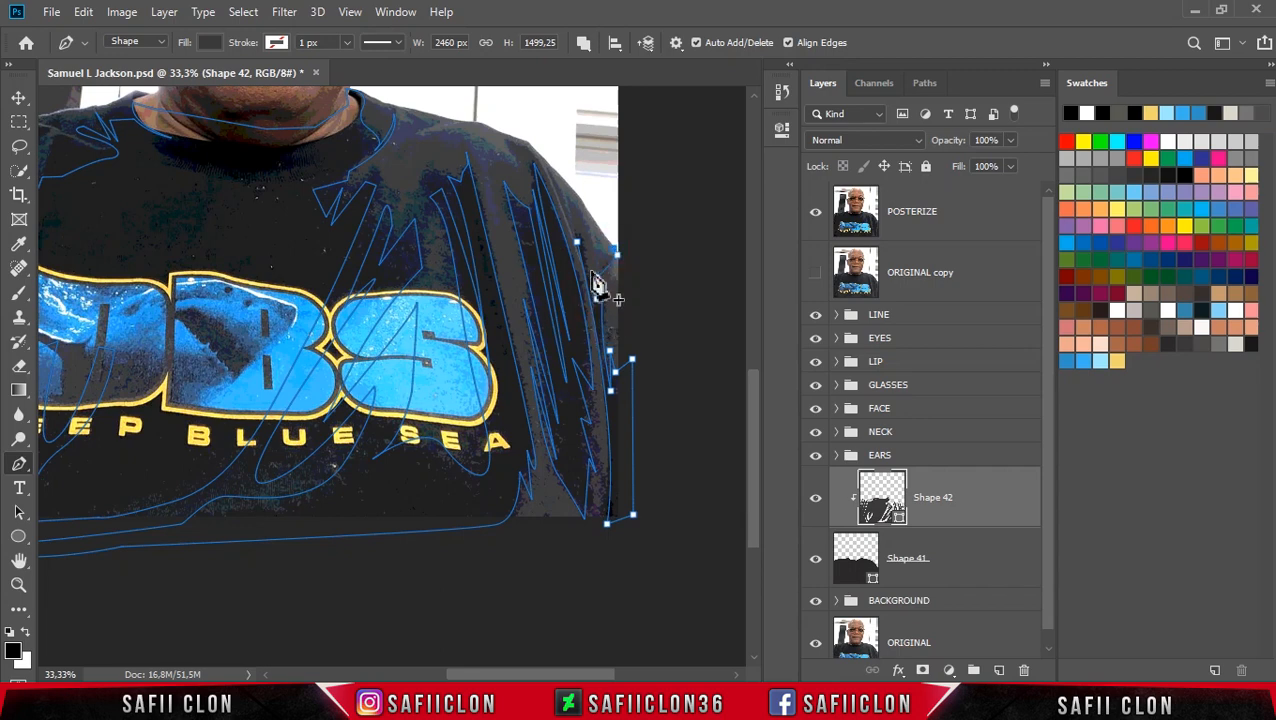
pyautogui.click(566, 204)
pyautogui.click(818, 218)
pyautogui.moveTo(546, 674); pyautogui.dragTo(518, 673)
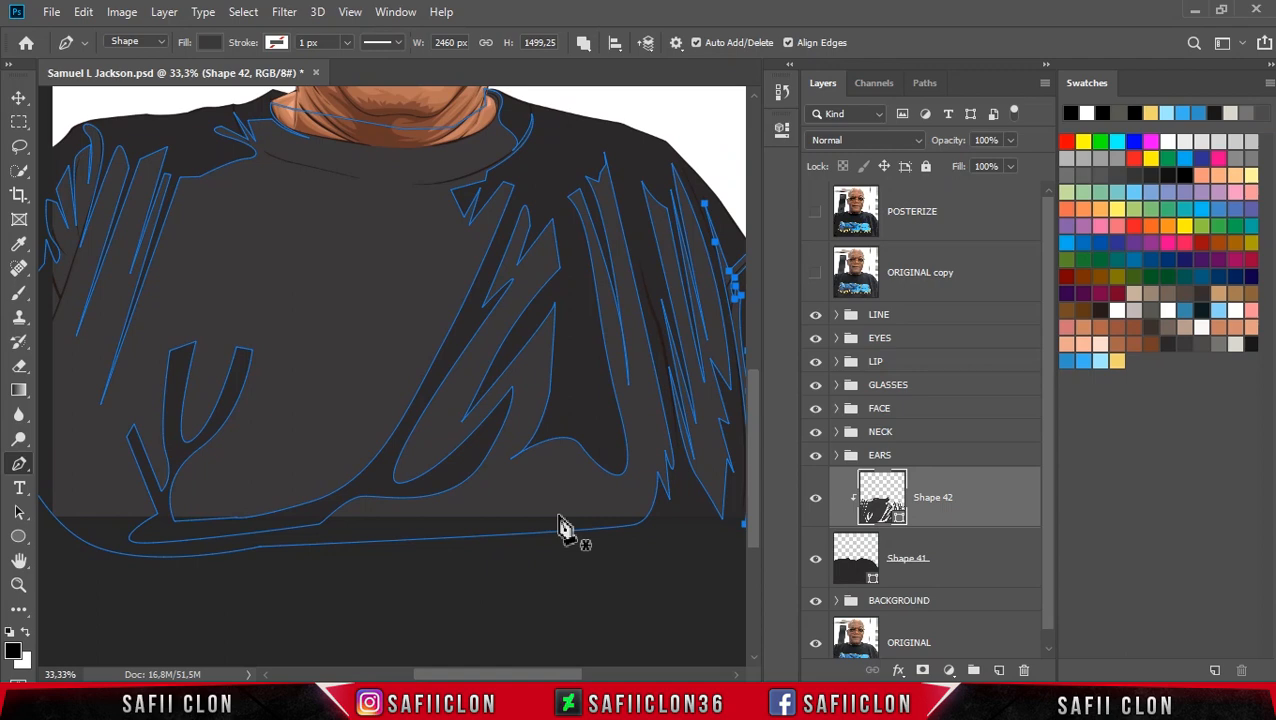
# Step: Change the fill of the base shirt shape, Shape 41, to the Cloth swatch #4e4b4d and select the Shape 42 layer
pyautogui.click(860, 575)
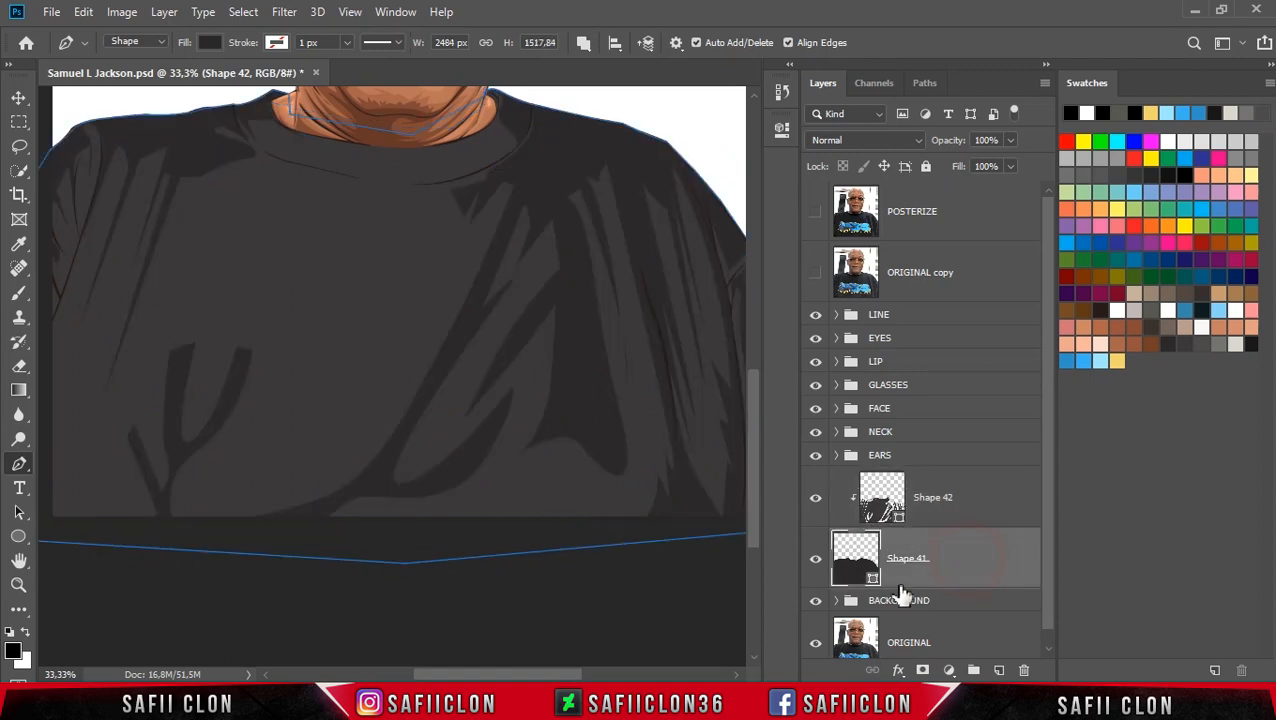
pyautogui.click(870, 582)
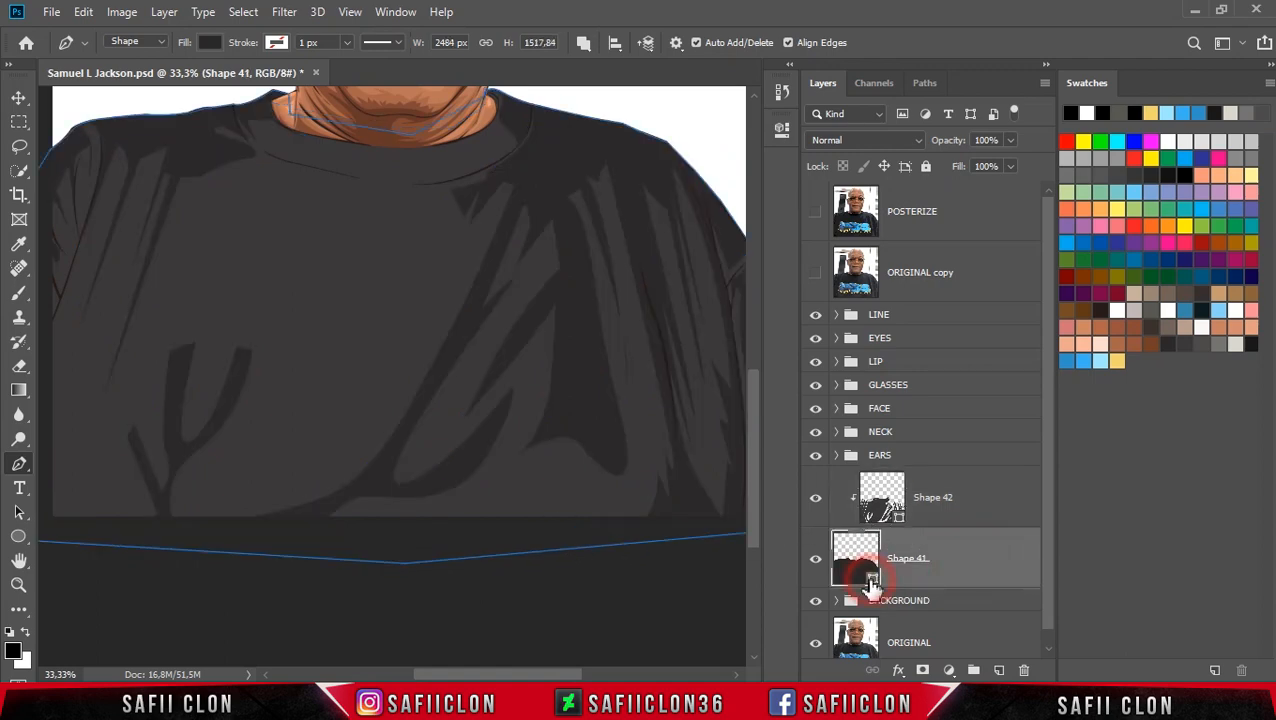
pyautogui.click(1214, 344)
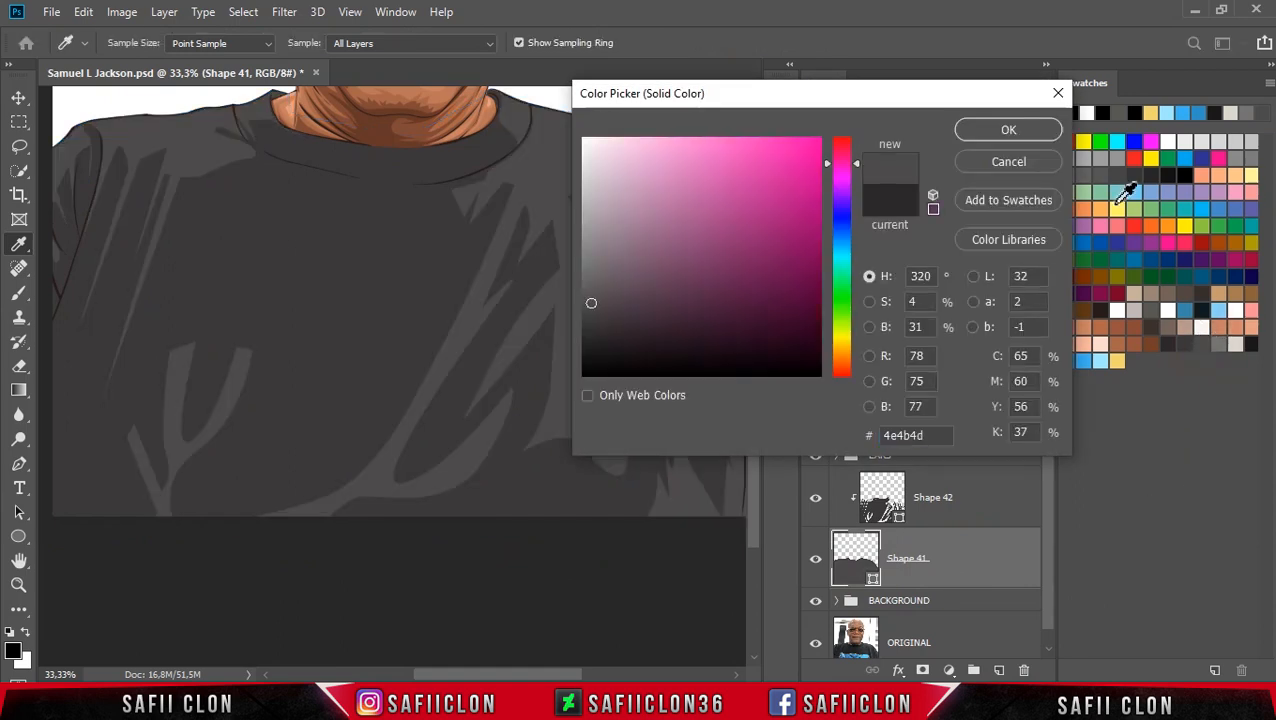
pyautogui.click(1033, 141)
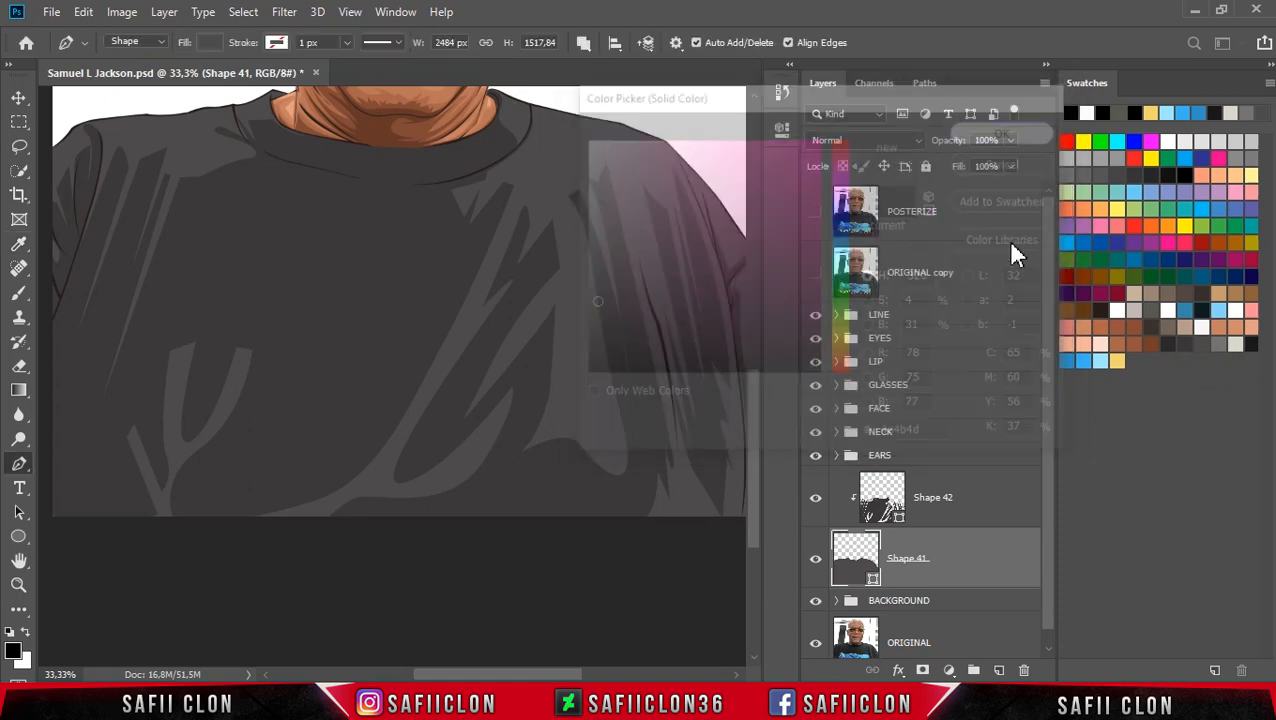
pyautogui.click(1001, 497)
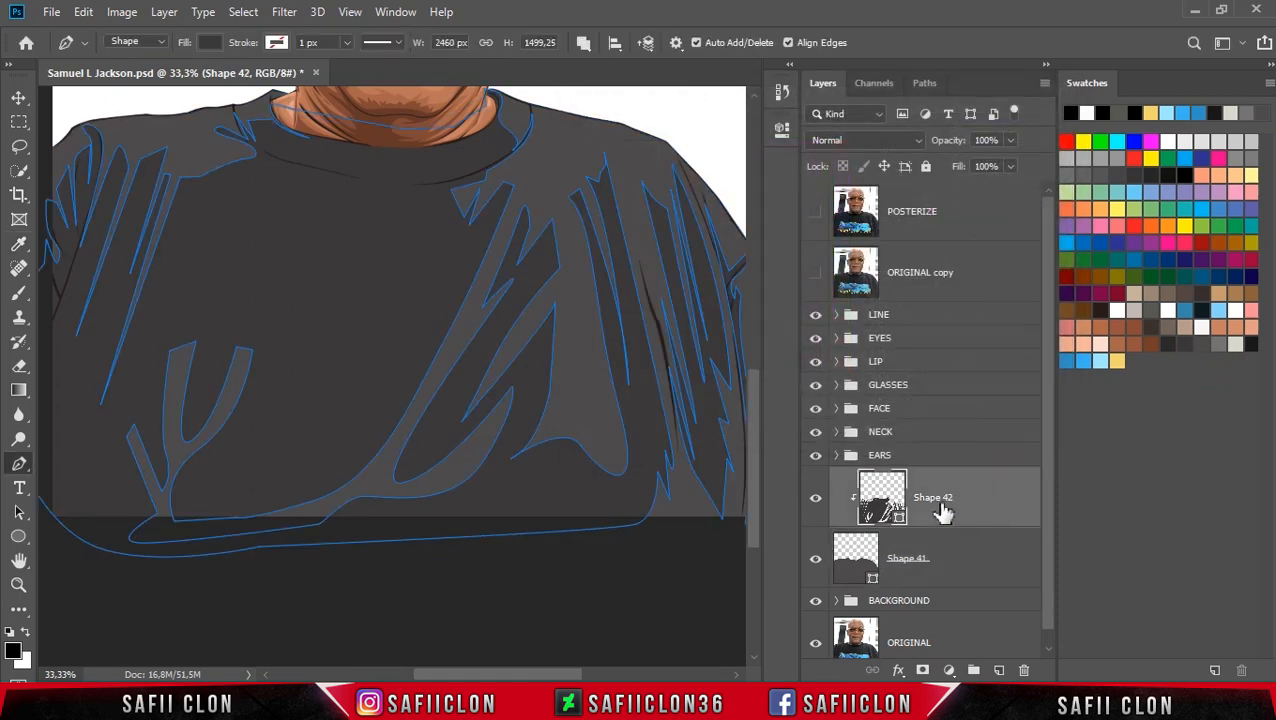
# Step: Reapply the Cloth swatch #3a3839 as the fill of the Shape 42 fold layer
pyautogui.doubleClick(882, 500)
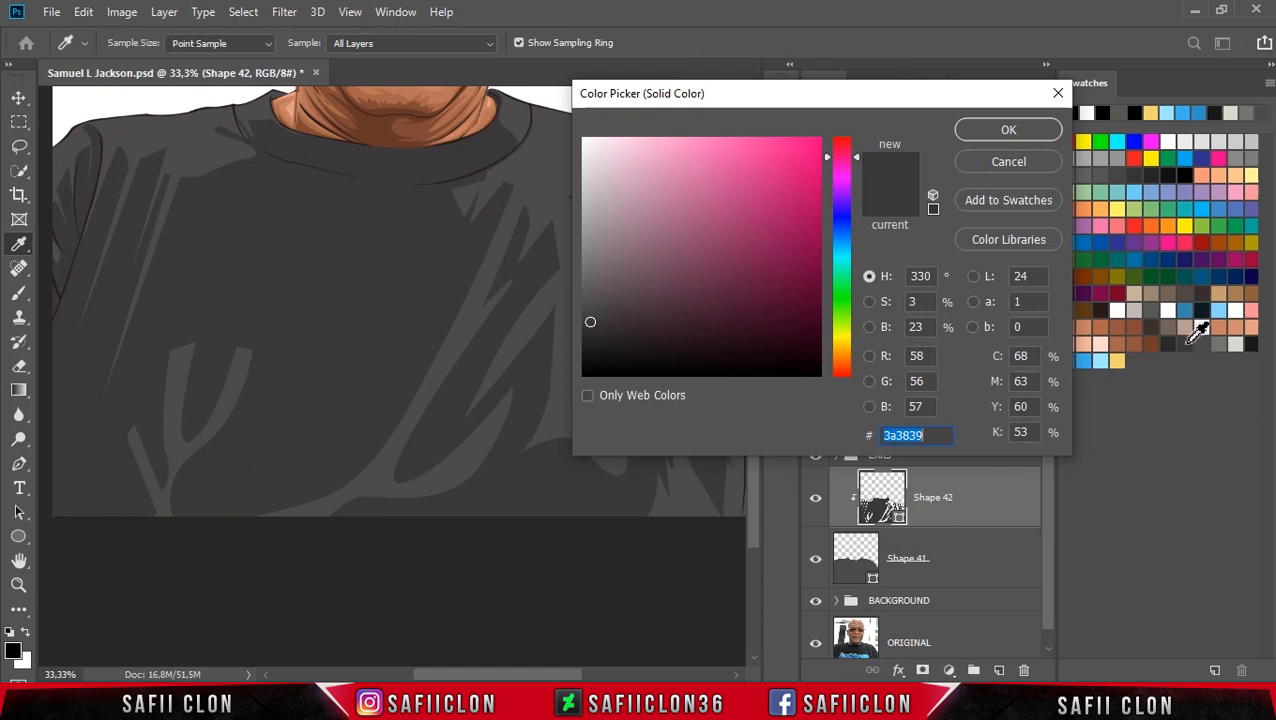
pyautogui.click(1188, 341)
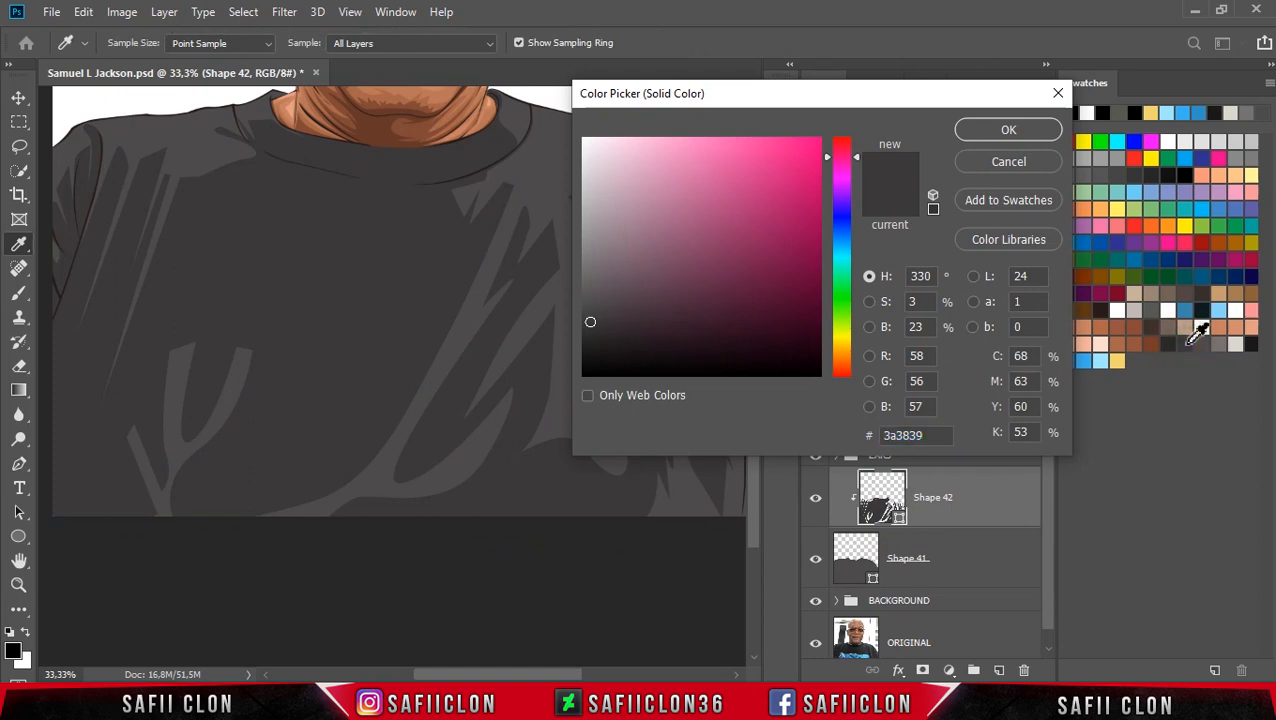
pyautogui.click(991, 134)
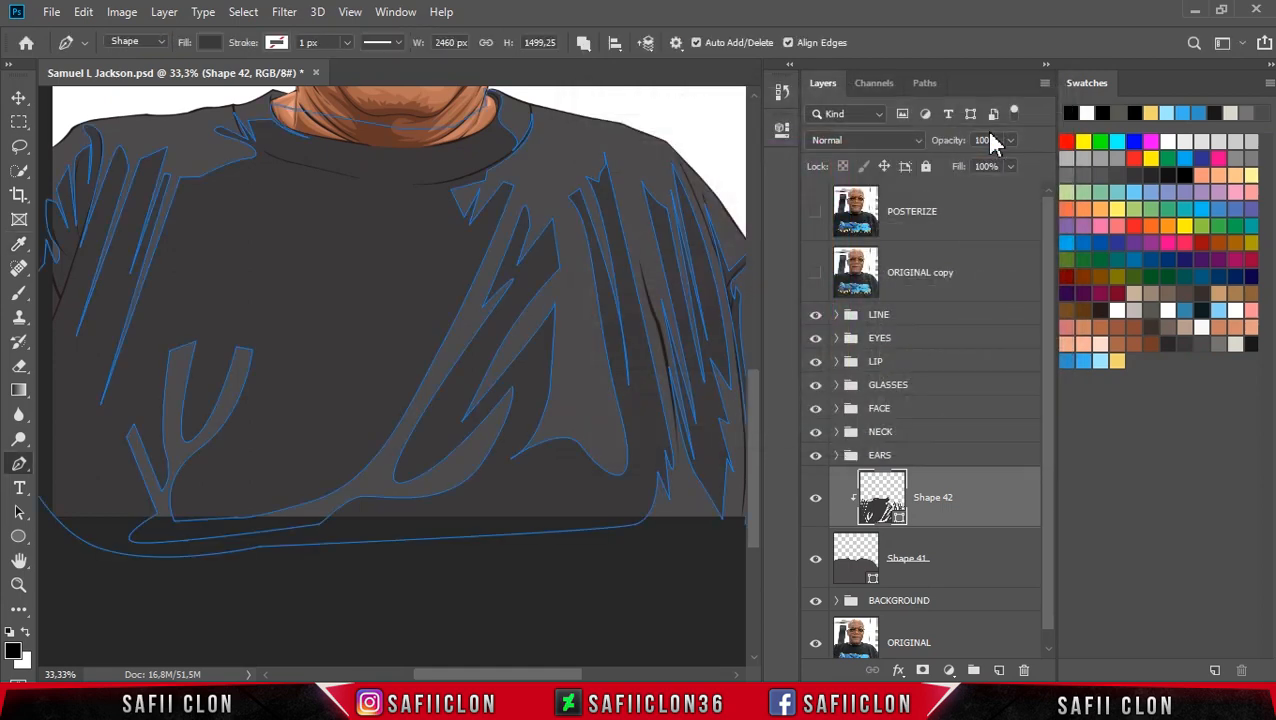
# Step: Darken the fill of the base shirt shape, Shape 41, to #3e3d3e
pyautogui.click(945, 558)
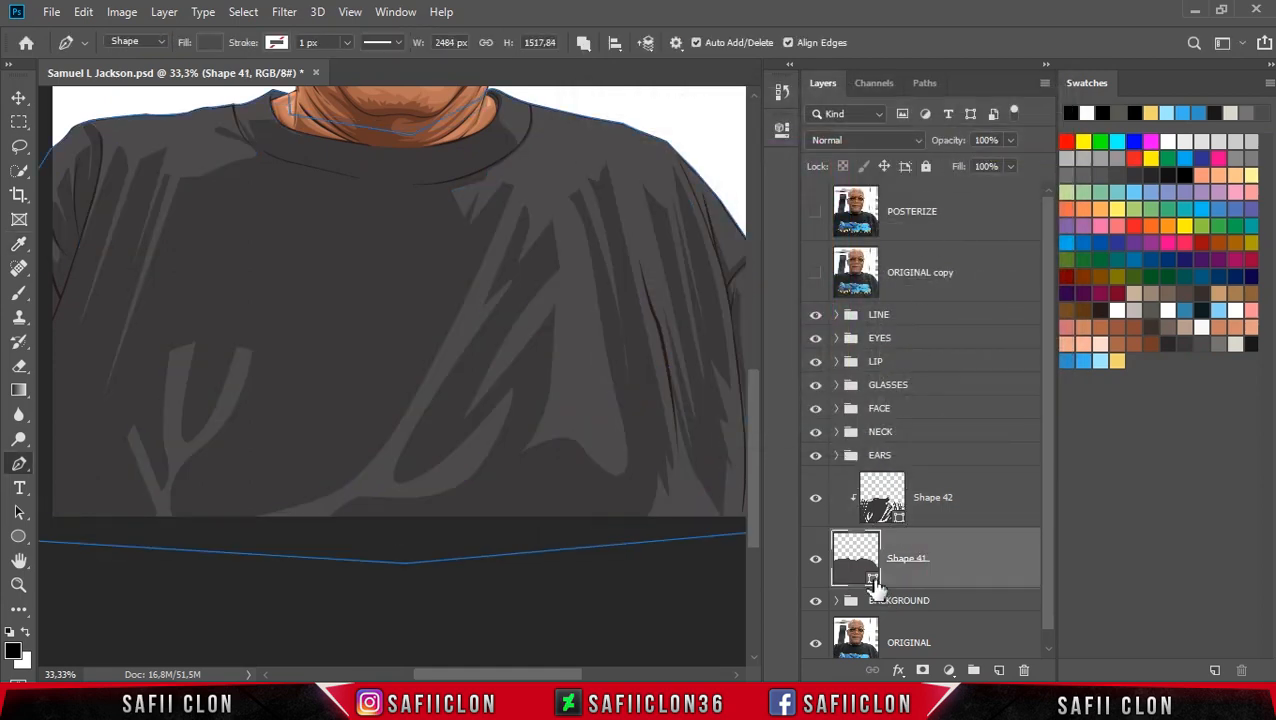
pyautogui.doubleClick(873, 580)
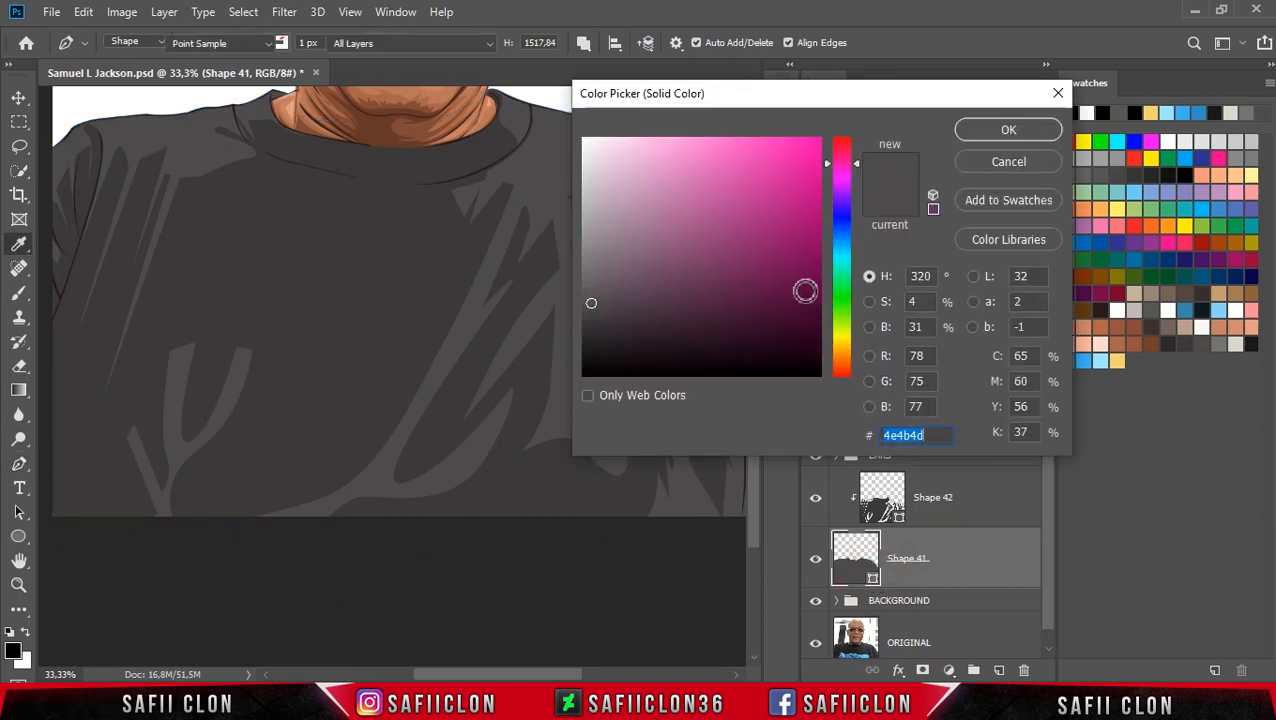
pyautogui.click(590, 312)
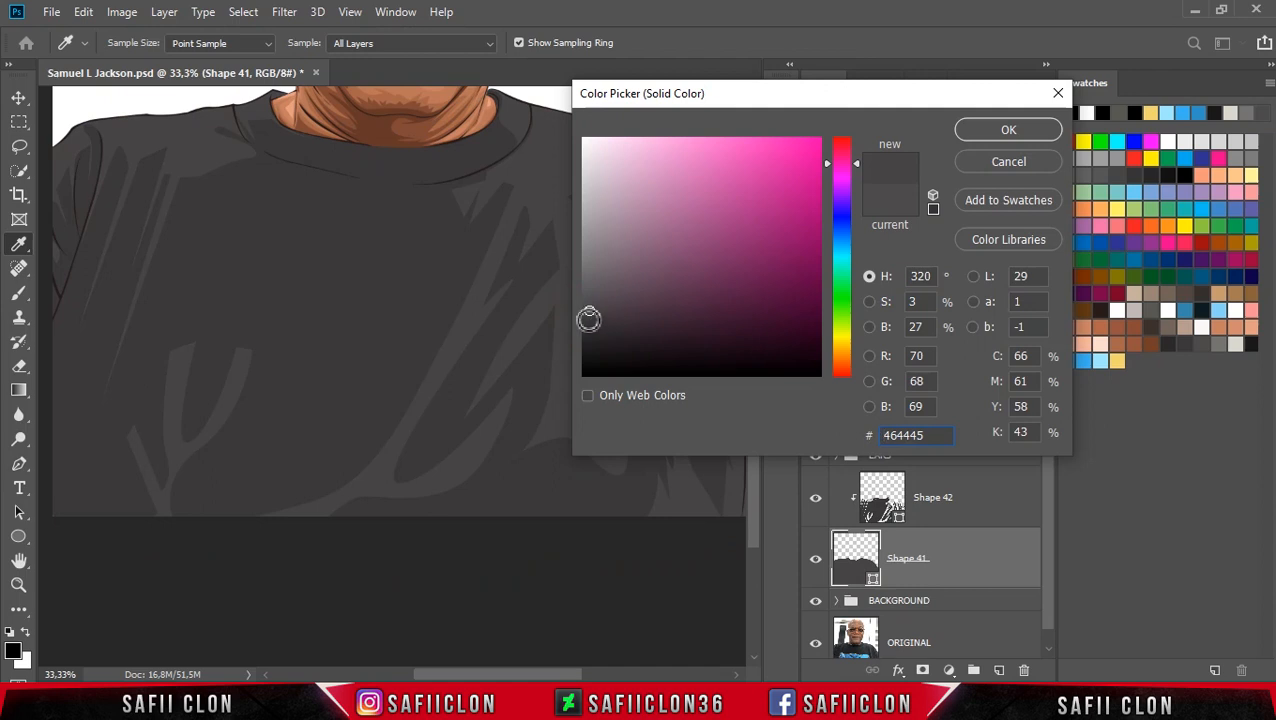
pyautogui.click(588, 320)
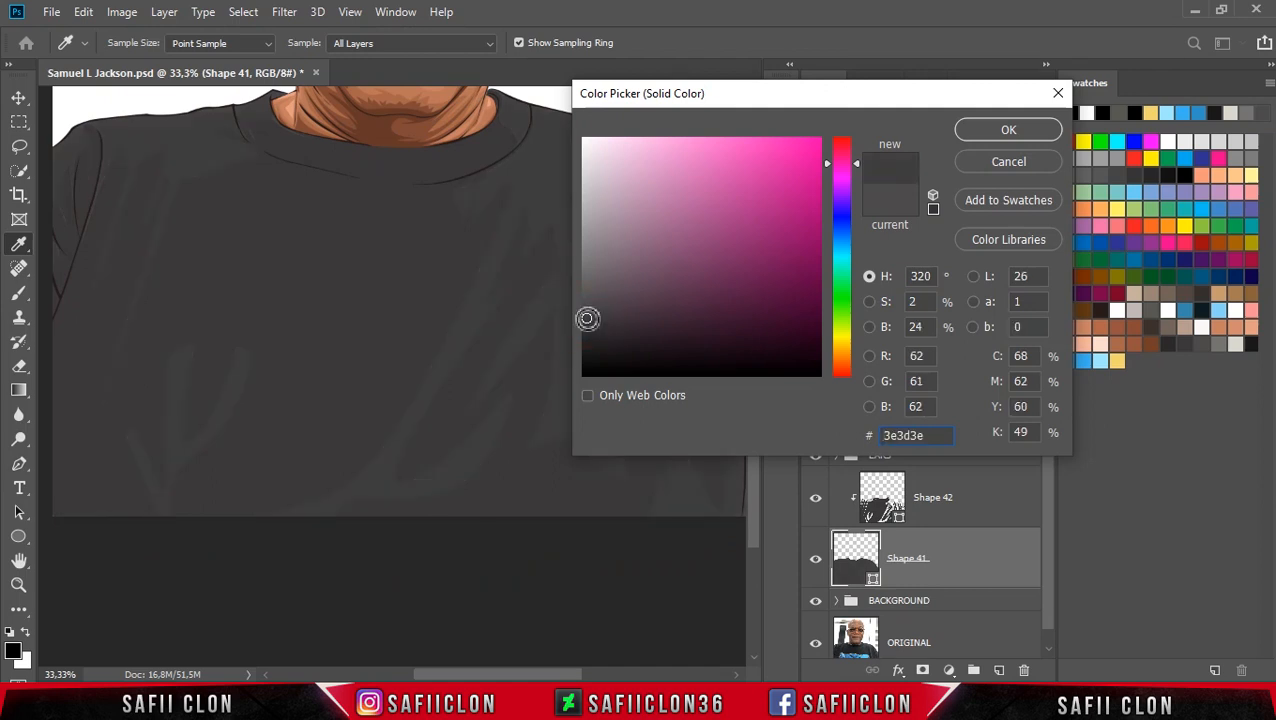
pyautogui.click(1014, 138)
# Step: Darken the fill of the clipped Shape 42 fold layer to #323132
pyautogui.click(985, 503)
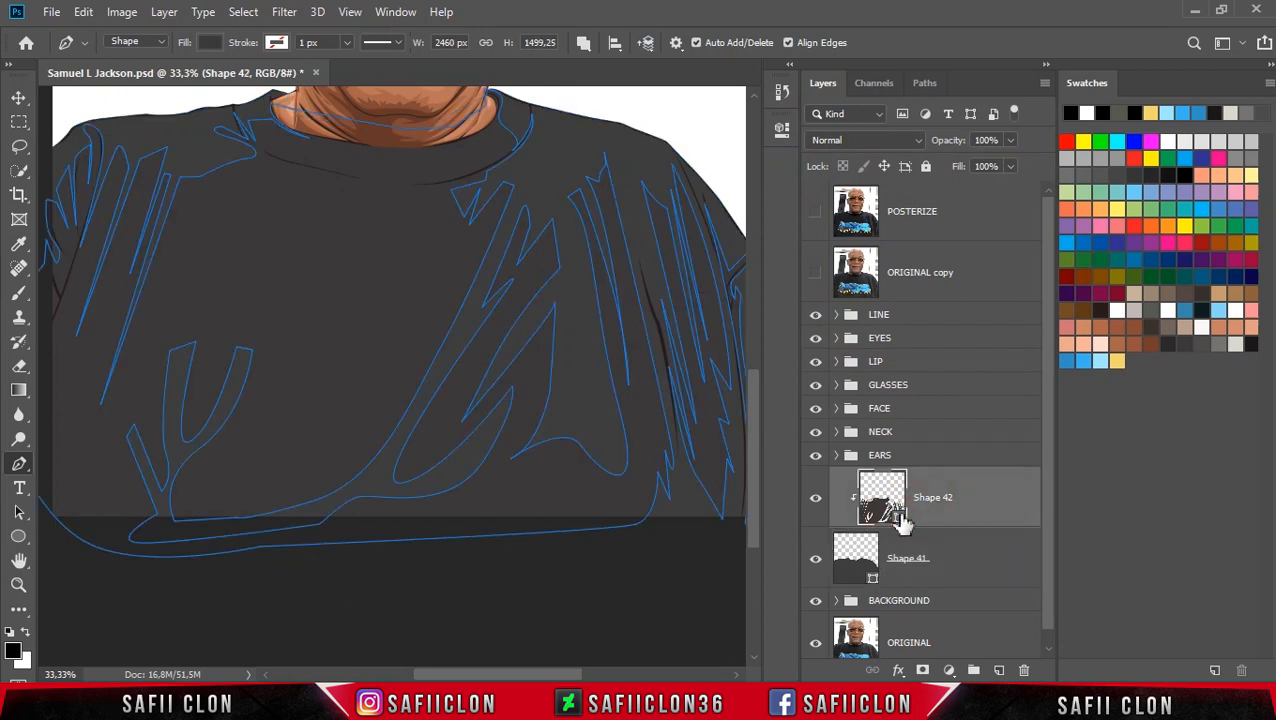
pyautogui.doubleClick(882, 500)
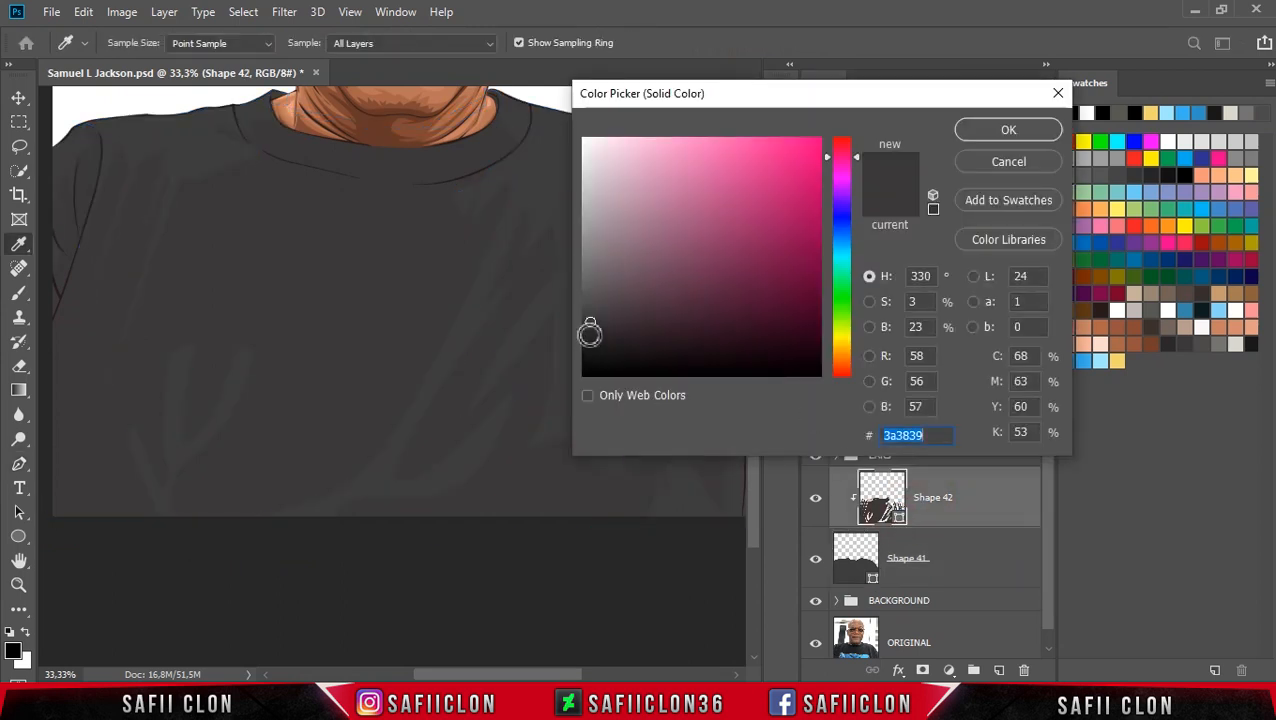
pyautogui.click(589, 334)
pyautogui.moveTo(588, 332); pyautogui.dragTo(587, 330)
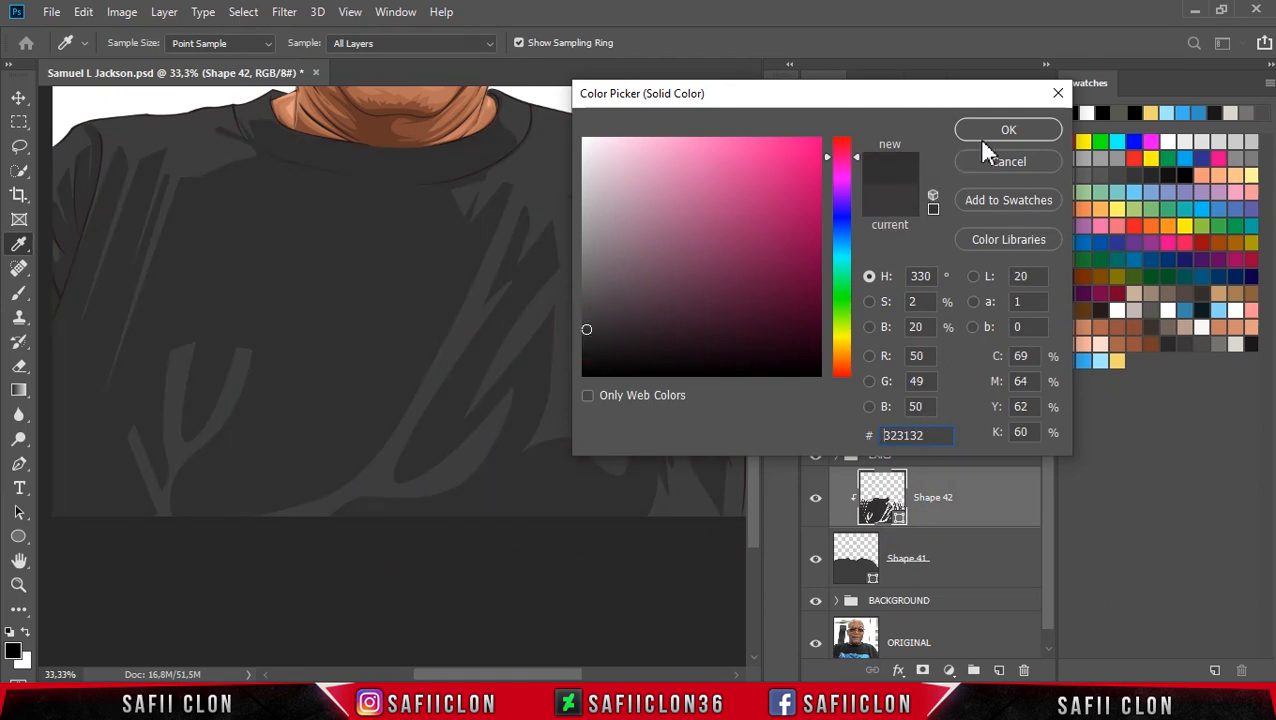
pyautogui.click(1006, 131)
# Step: Set the Pen tool's path operation to New Layer and show the POSTERIZE layer
pyautogui.press('p')
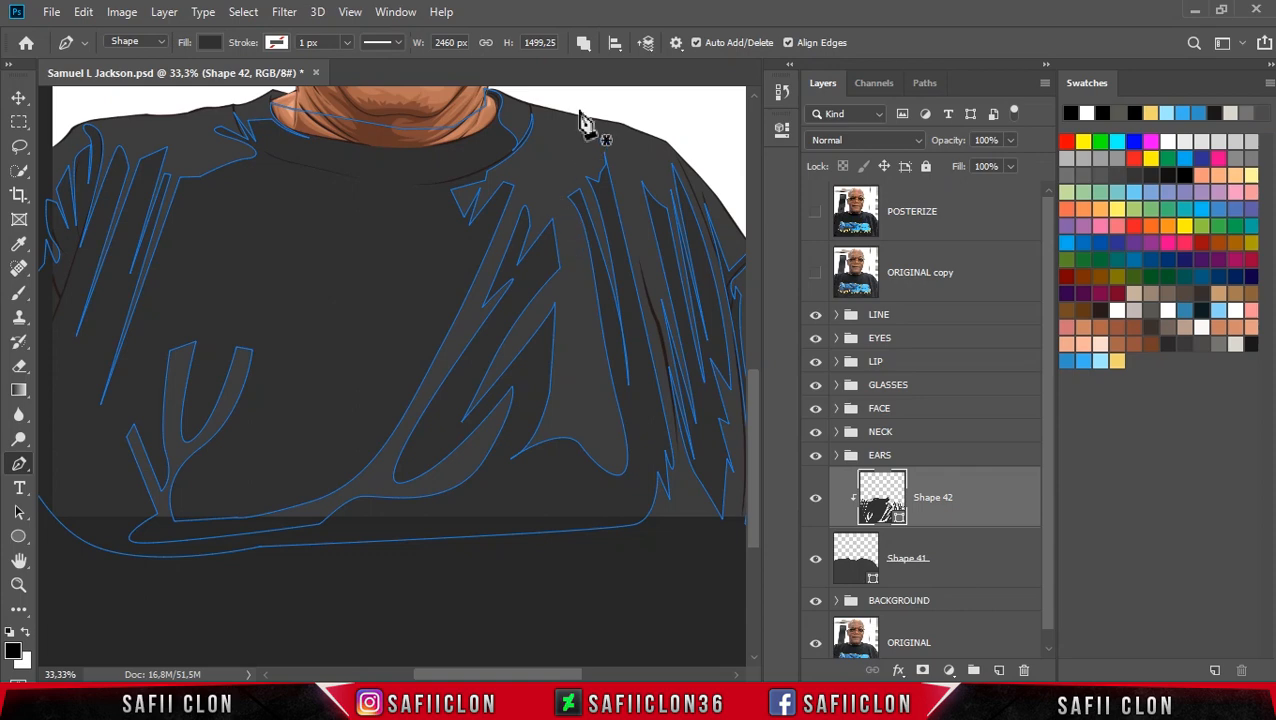
pyautogui.click(585, 45)
pyautogui.click(612, 66)
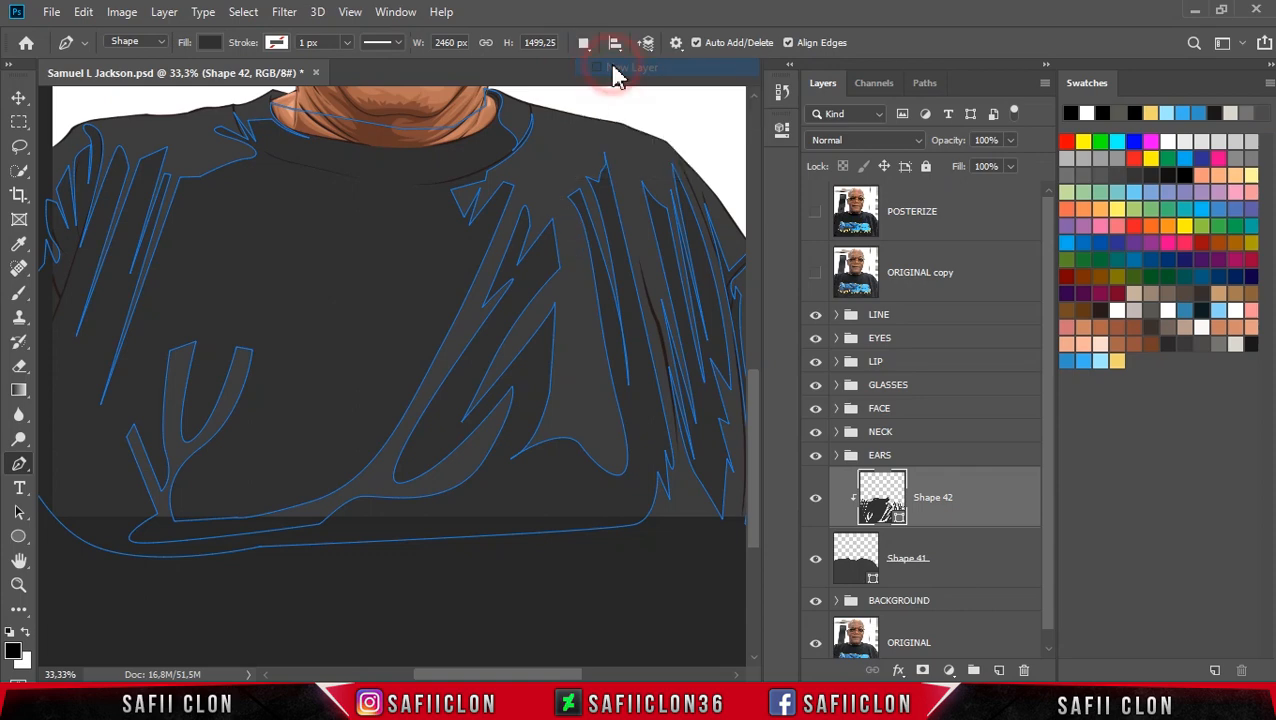
pyautogui.click(816, 217)
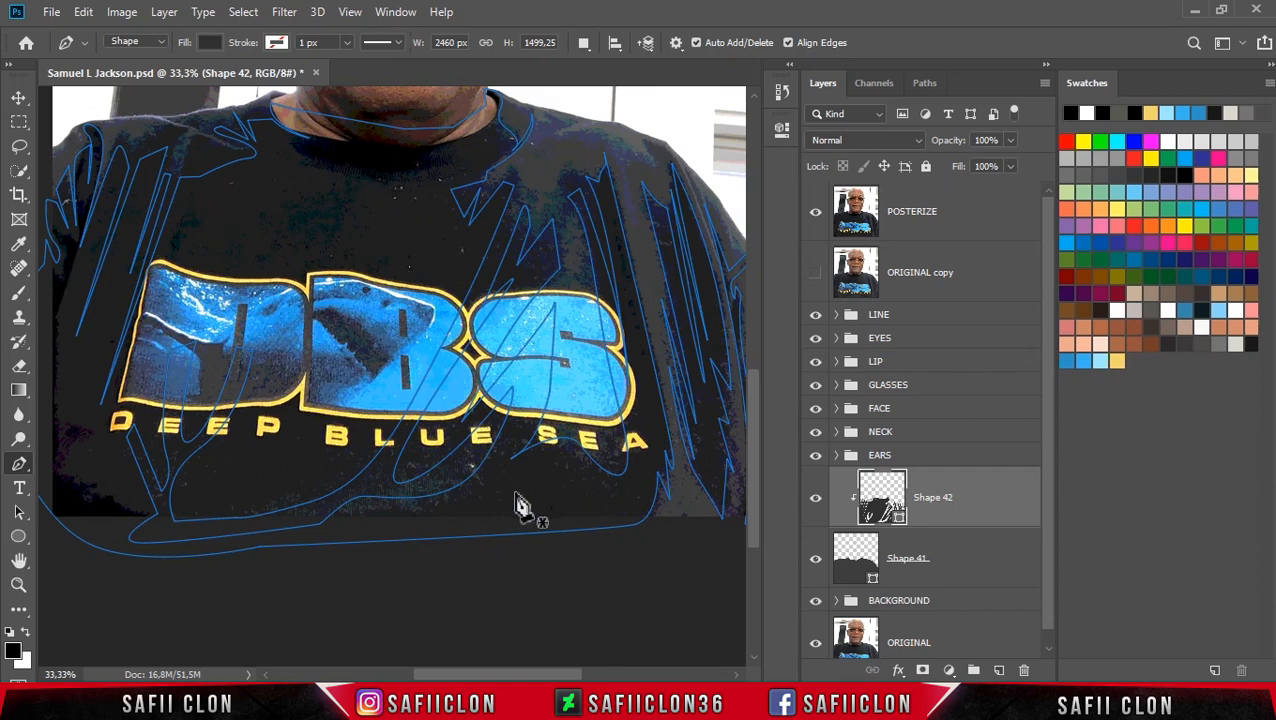
# Step: Start a new shape at the outer edge of the left shoulder, tracing the small highlight folds at the top of the sleeve
pyautogui.moveTo(545, 674); pyautogui.dragTo(473, 672)
pyautogui.scroll(5, 578, 460)
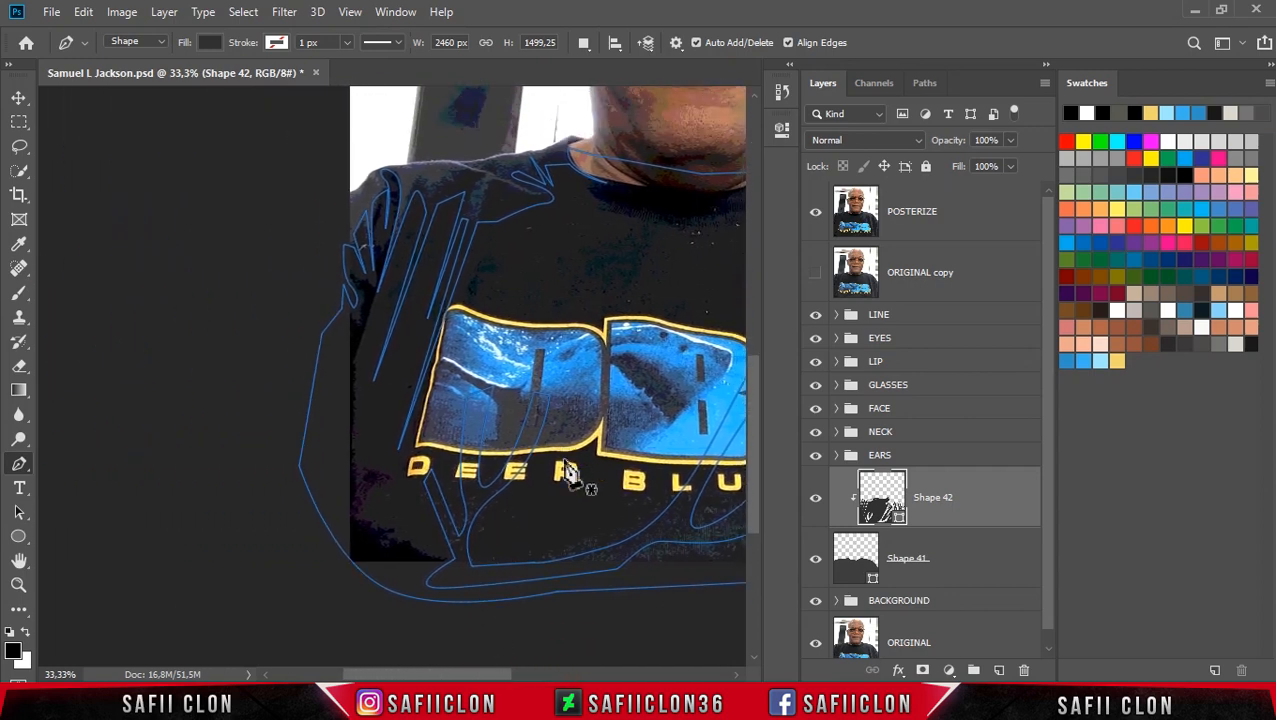
pyautogui.scroll(1, 578, 458)
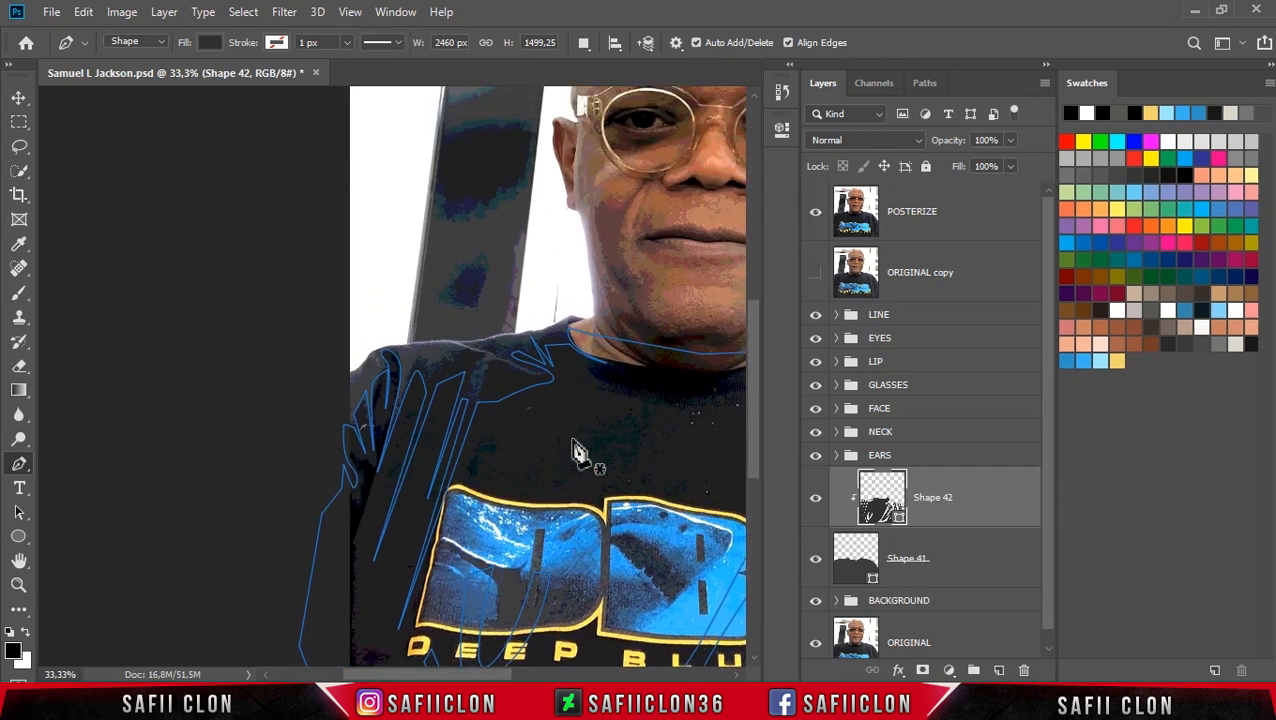
pyautogui.hotkey('ctrl', '+')
pyautogui.hotkey('ctrl', '+')
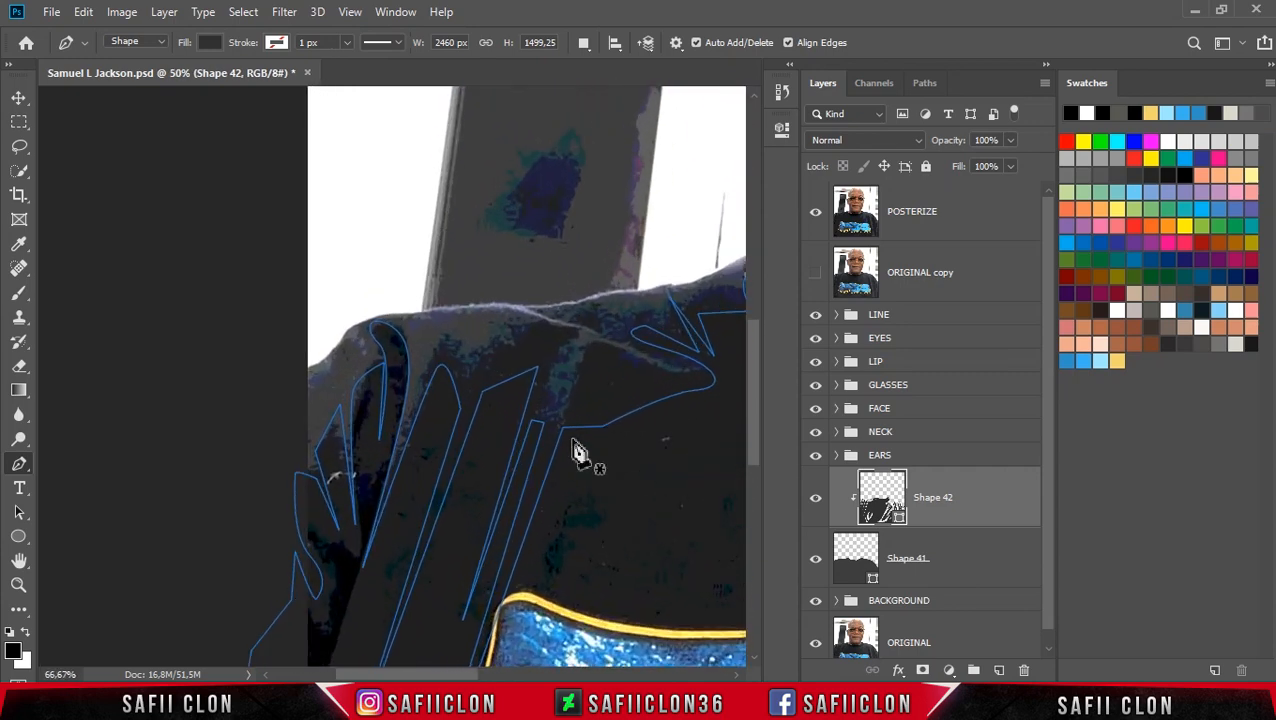
pyautogui.click(297, 409)
pyautogui.moveTo(316, 401); pyautogui.dragTo(316, 430)
pyautogui.click(349, 341)
pyautogui.keyDown('alt'); pyautogui.click(331, 411); pyautogui.keyUp('alt')
pyautogui.moveTo(361, 355); pyautogui.dragTo(432, 321)
pyautogui.click(371, 356)
# Step: Trace the highlight along the left shoulder's upper edge, including the narrow pointed fold reaching down toward the chest
pyautogui.click(448, 320)
pyautogui.click(430, 316)
pyautogui.click(476, 315)
pyautogui.click(525, 315)
pyautogui.click(508, 309)
pyautogui.click(815, 212)
pyautogui.click(815, 212)
pyautogui.click(593, 336)
pyautogui.moveTo(679, 369); pyautogui.dragTo(637, 327)
pyautogui.click(537, 311)
pyautogui.click(582, 310)
# Step: Trace the rest of the left shoulder highlight through its small jagged folds up to the collar beside the neck
pyautogui.moveTo(434, 674); pyautogui.dragTo(489, 674)
pyautogui.moveTo(328, 313); pyautogui.dragTo(445, 296)
pyautogui.click(349, 321)
pyautogui.click(359, 329)
pyautogui.click(403, 292)
pyautogui.click(442, 268)
pyautogui.click(476, 260)
# Step: Carry the outline above the left shoulder and past the canvas edge back to the sleeve, and hide the POSTERIZE layer
pyautogui.click(452, 233)
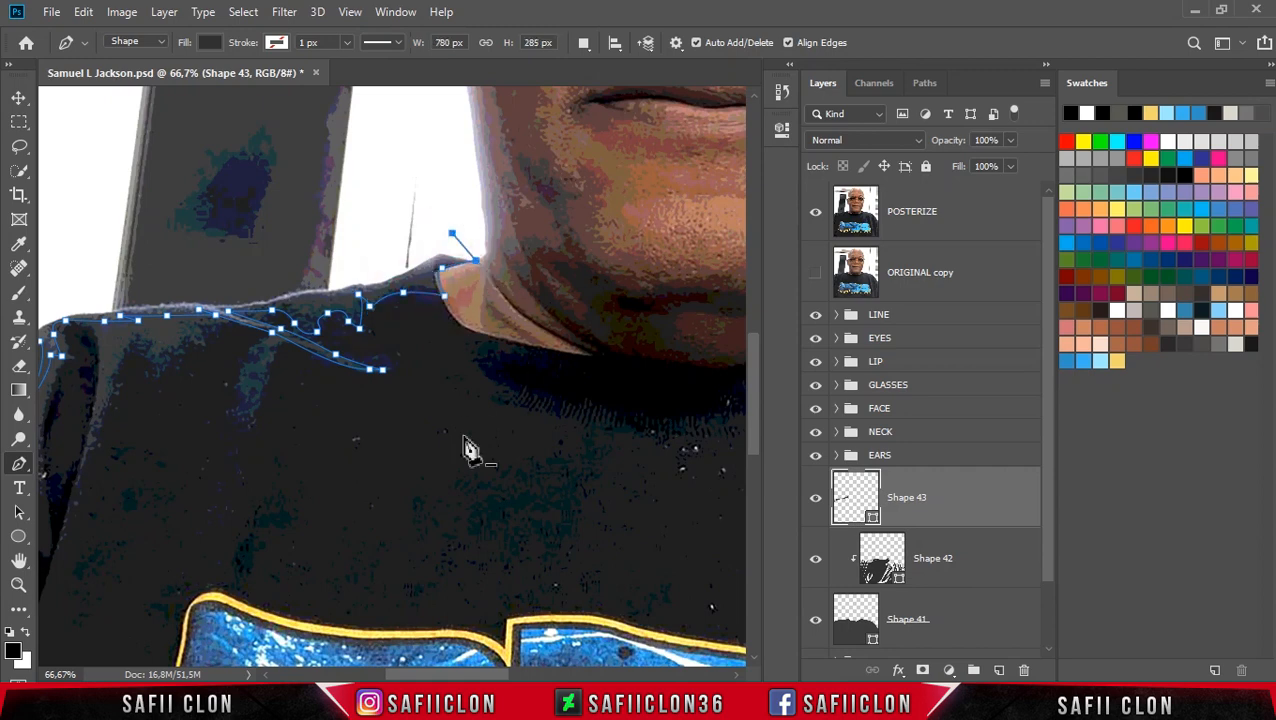
pyautogui.moveTo(459, 674); pyautogui.dragTo(442, 674)
pyautogui.moveTo(129, 280); pyautogui.dragTo(72, 316)
pyautogui.moveTo(87, 408); pyautogui.dragTo(118, 456)
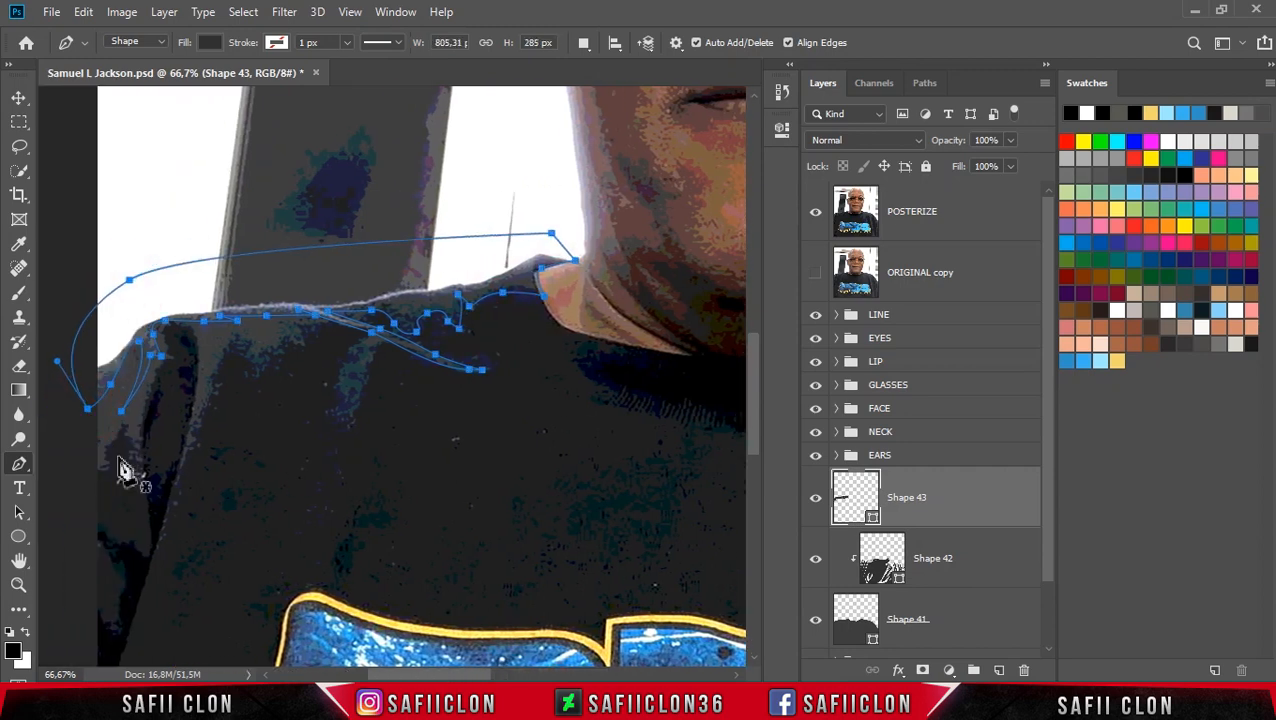
pyautogui.click(816, 213)
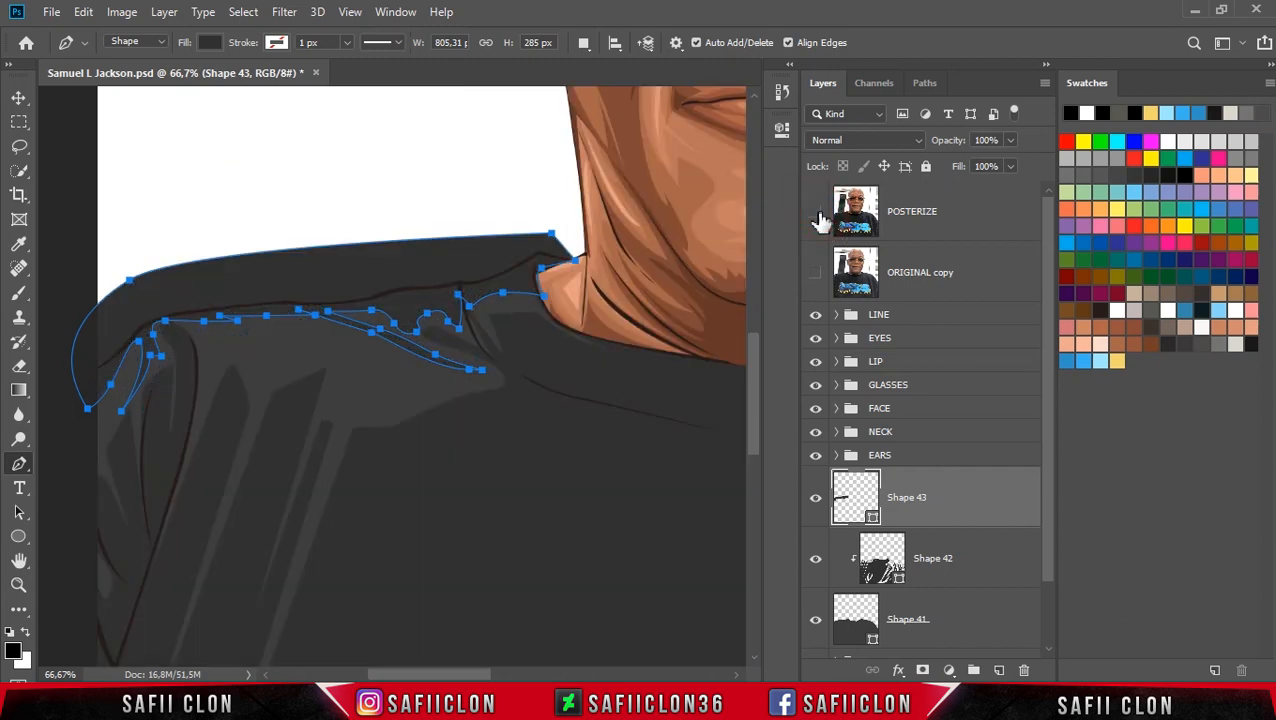
# Step: Clip Shape 43 to the shirt and set its fill to the Cloth swatch #747371
pyautogui.hotkey('ctrl', '-')
pyautogui.hotkey('ctrl', '-')
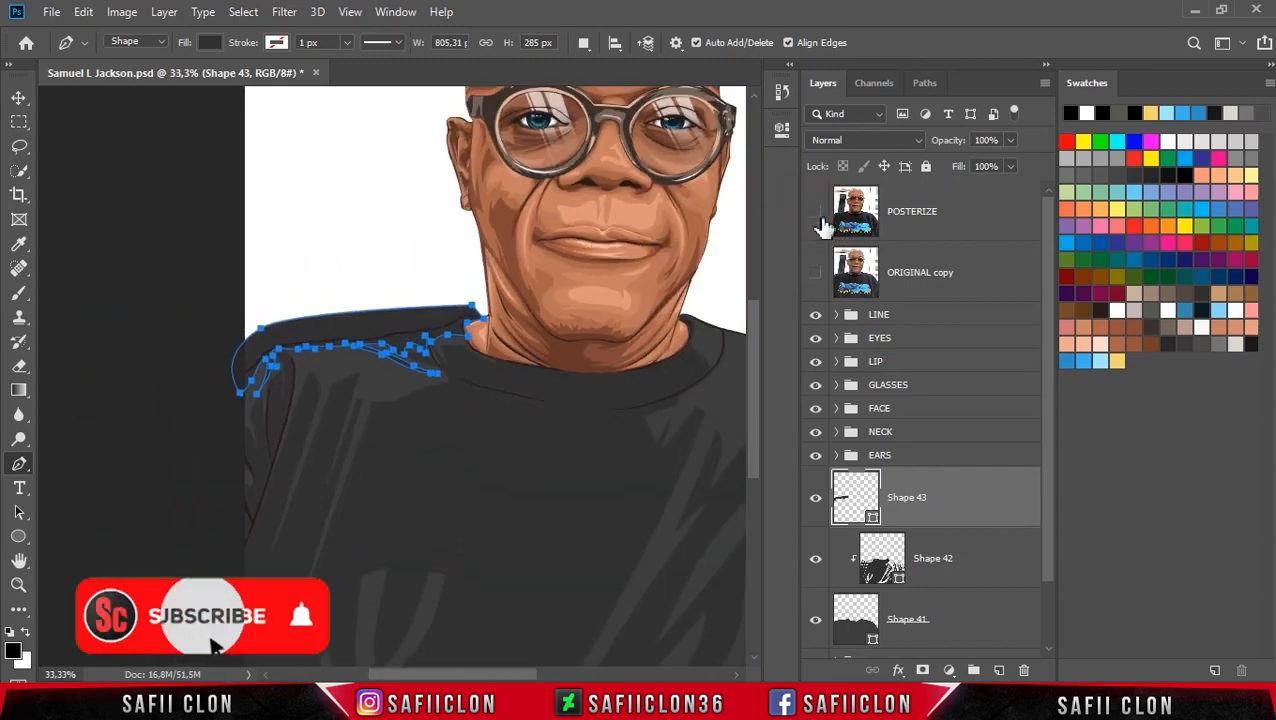
pyautogui.rightClick(948, 503)
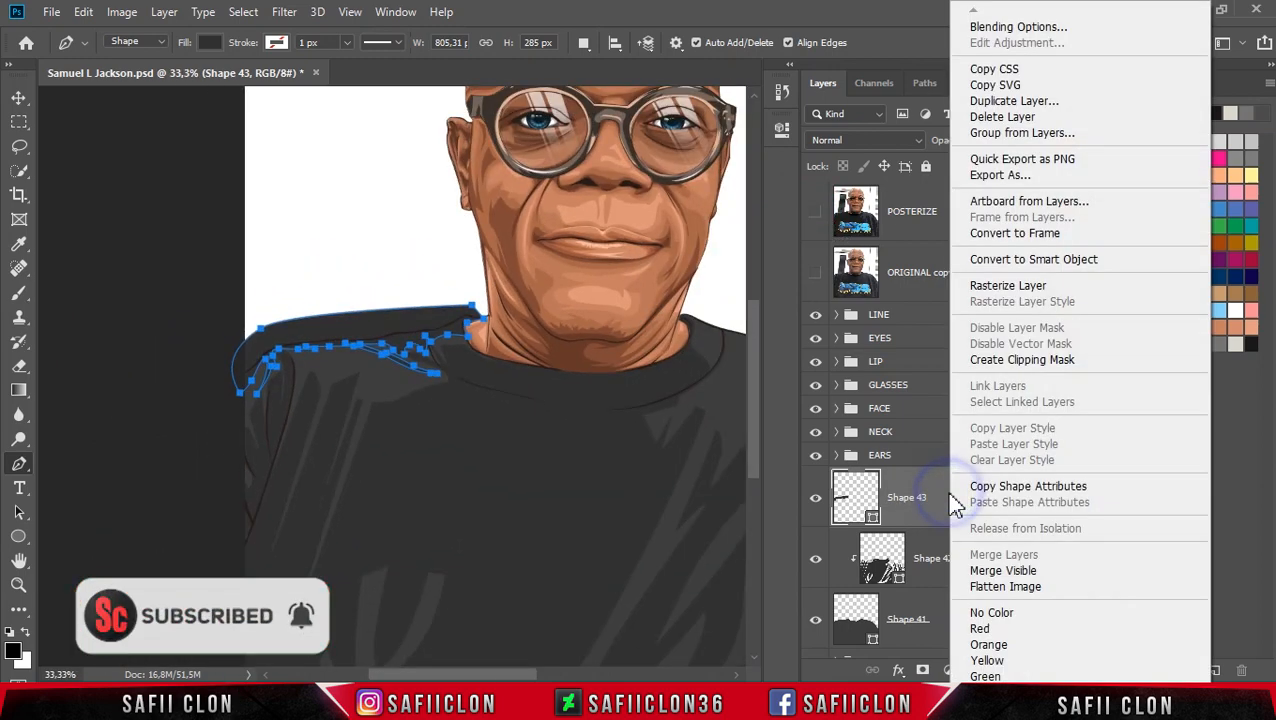
pyautogui.click(1012, 362)
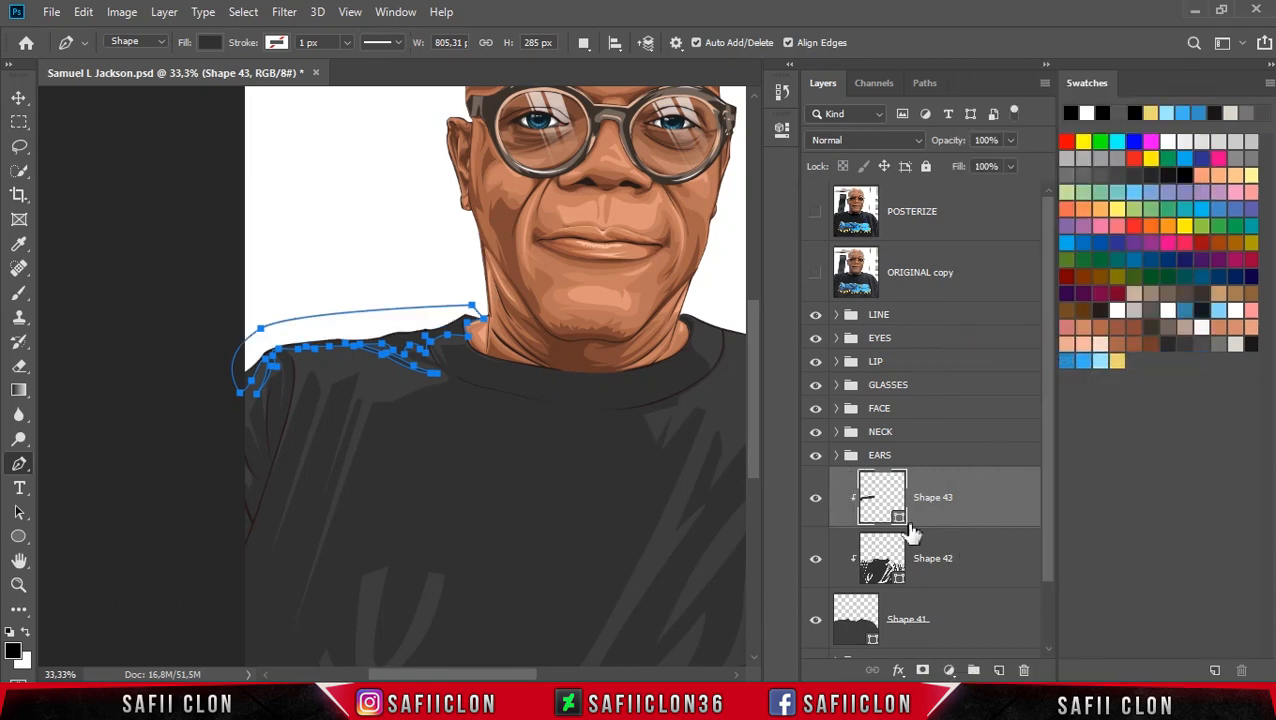
pyautogui.click(898, 516)
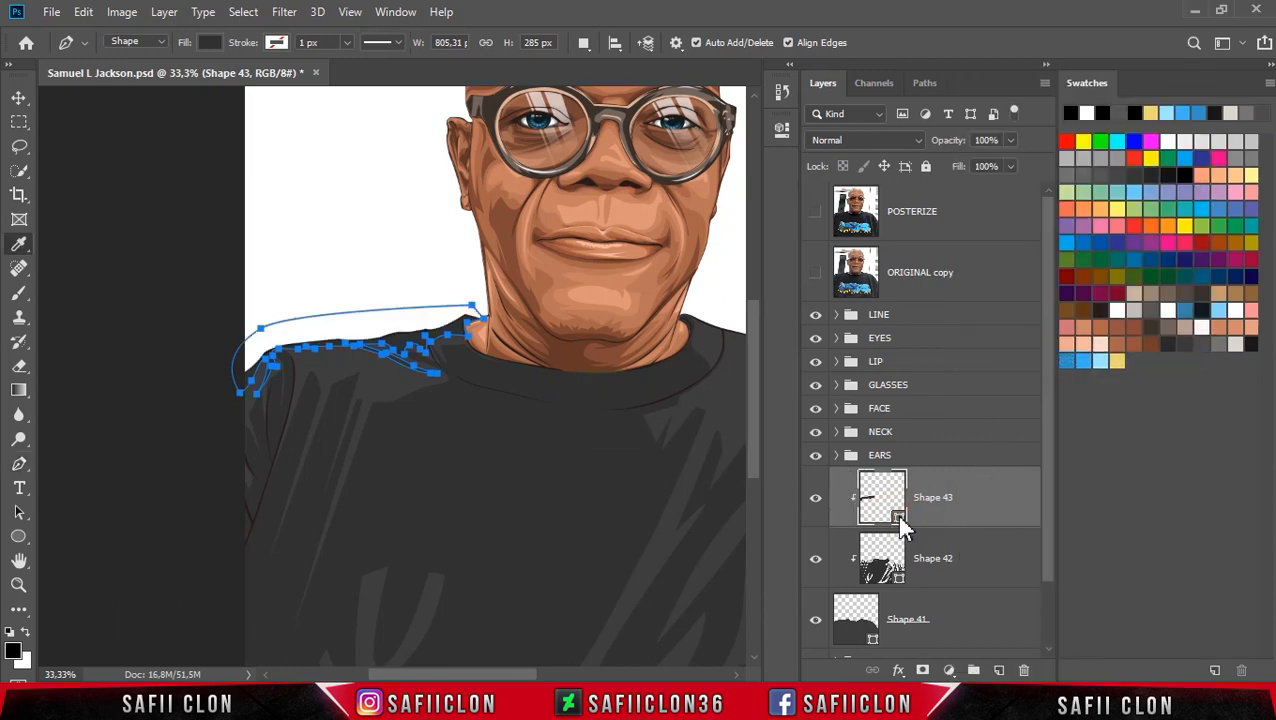
pyautogui.doubleClick(902, 527)
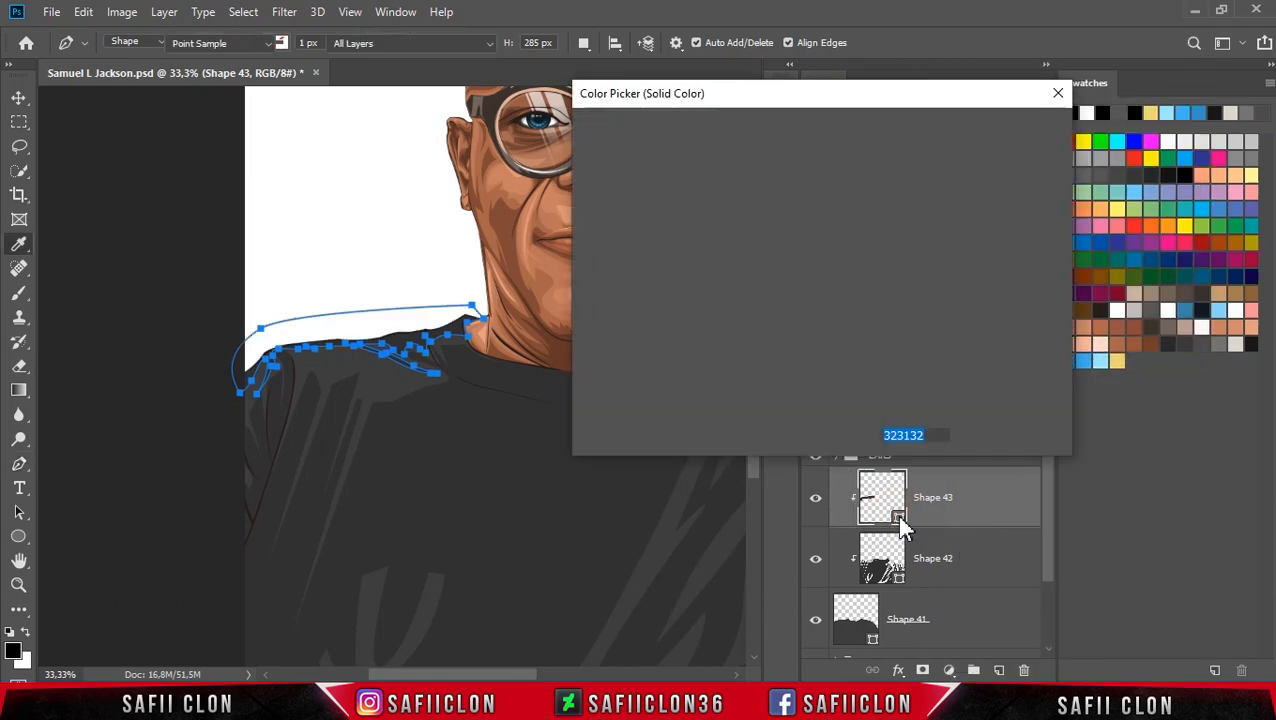
pyautogui.click(1204, 342)
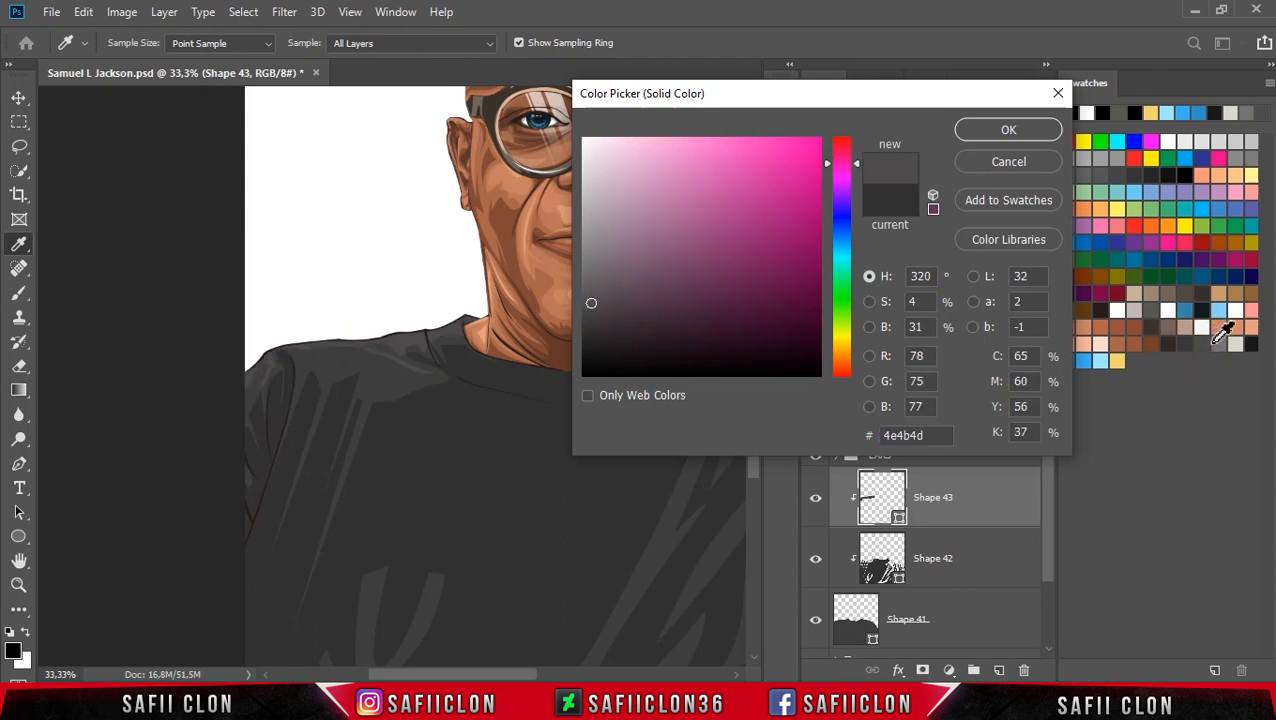
pyautogui.click(1223, 341)
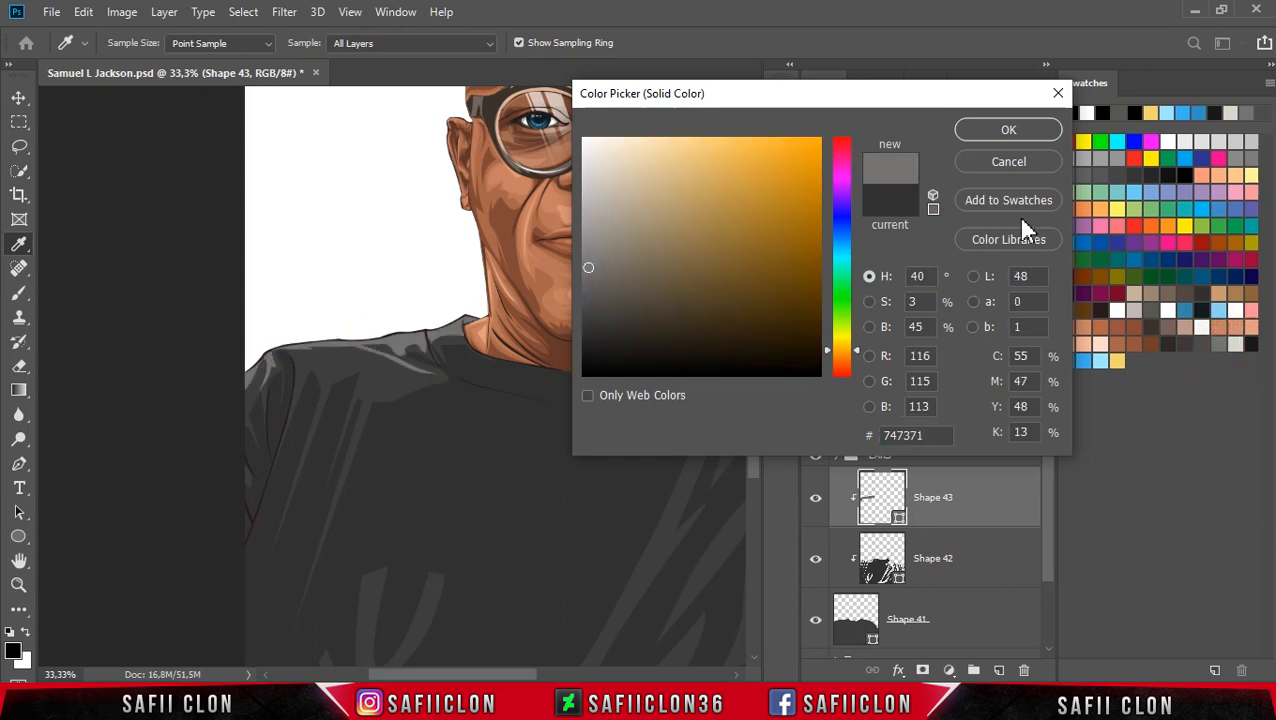
pyautogui.click(968, 132)
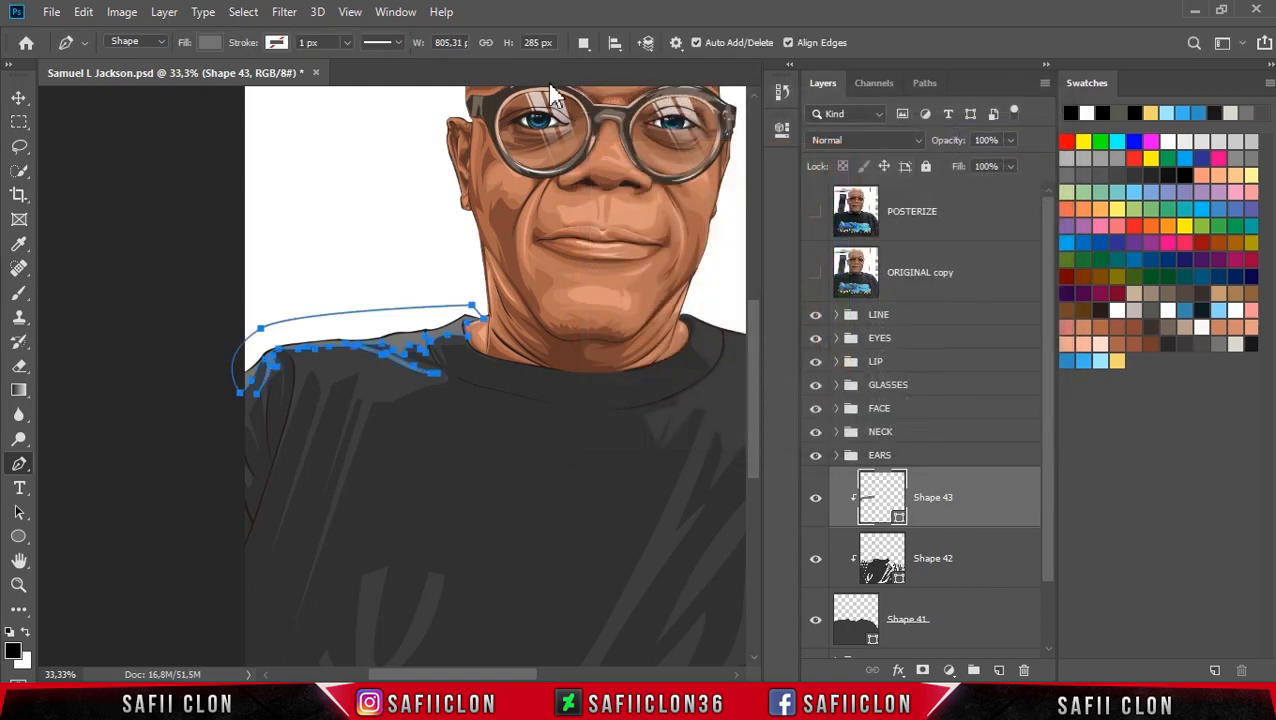
# Step: Set the path operation to Combine Shapes and show the POSTERIZE layer again
pyautogui.click(583, 44)
pyautogui.click(618, 85)
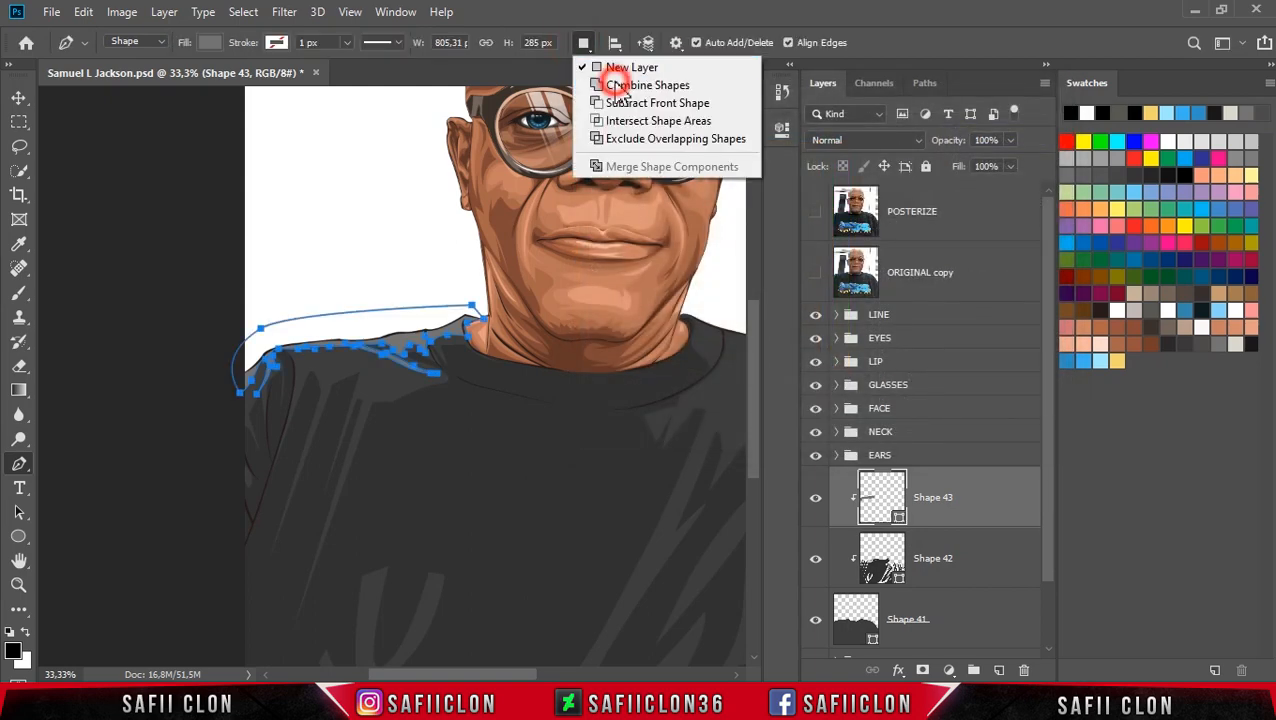
pyautogui.click(815, 213)
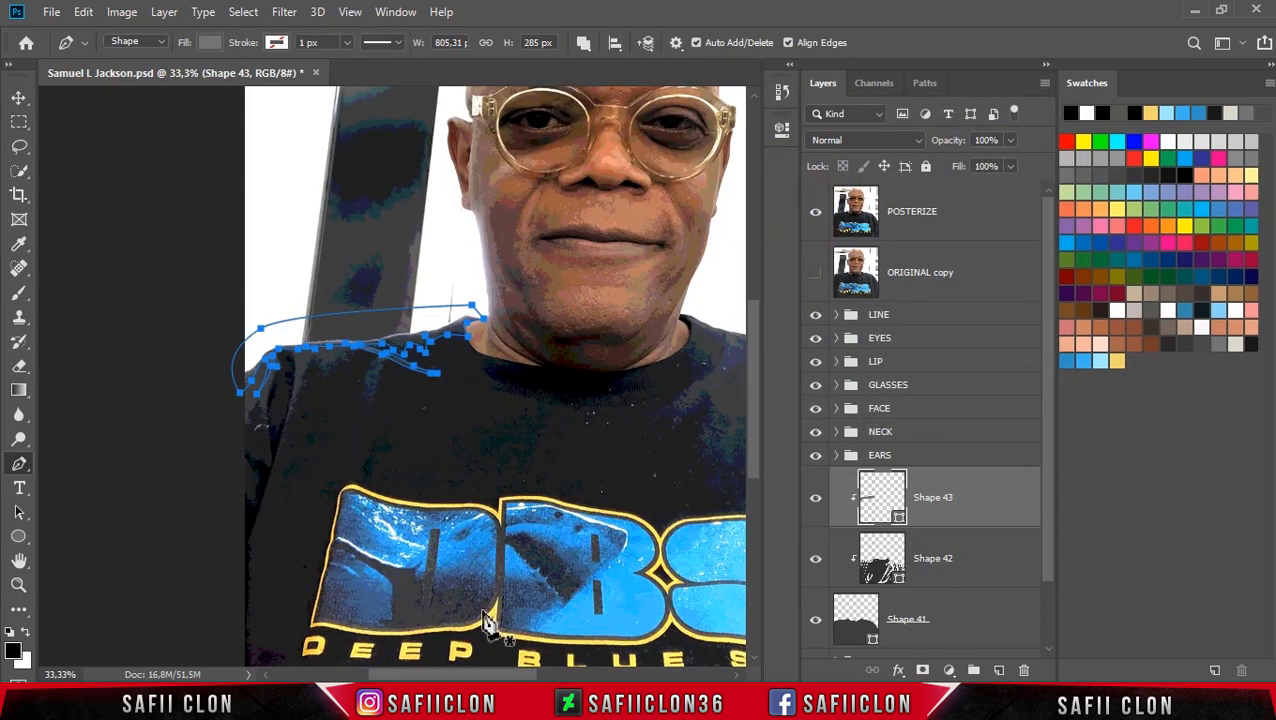
# Step: Start a highlight subpath in Shape 43 at the right side of the collar, tracing onto the right shoulder
pyautogui.moveTo(471, 677); pyautogui.dragTo(555, 677)
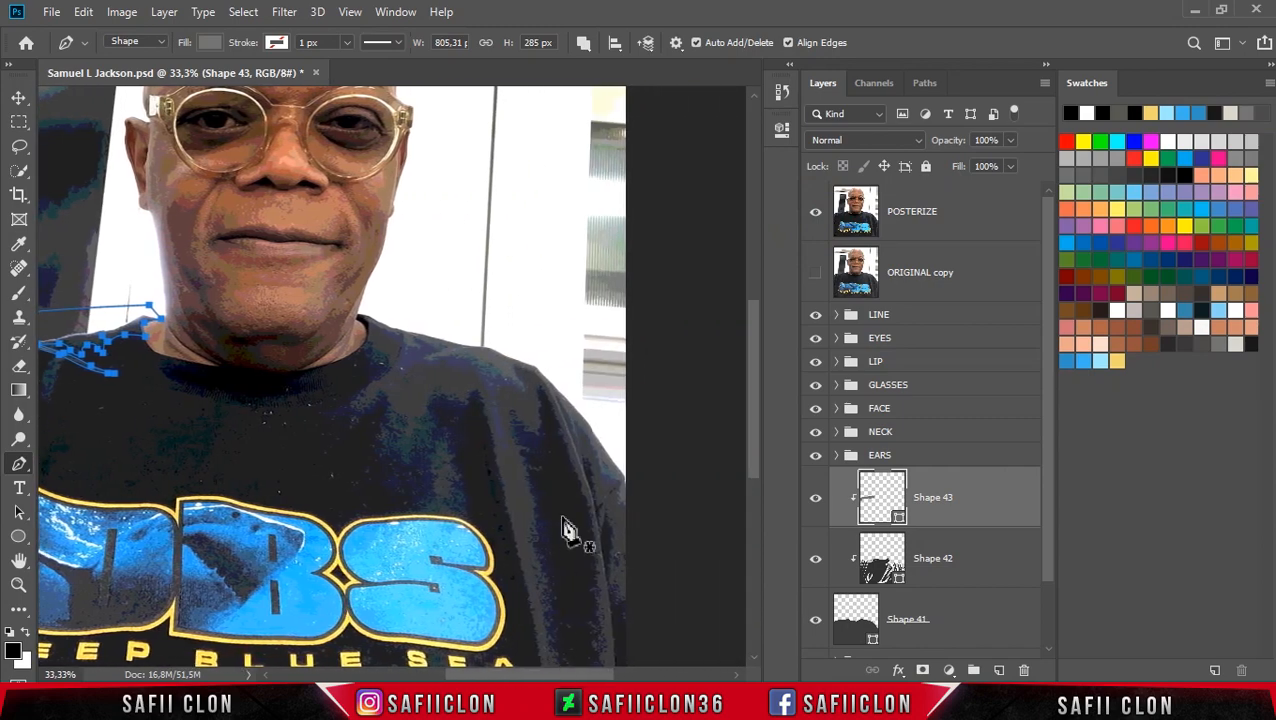
pyautogui.hotkey('ctrl', '+')
pyautogui.hotkey('ctrl', '+')
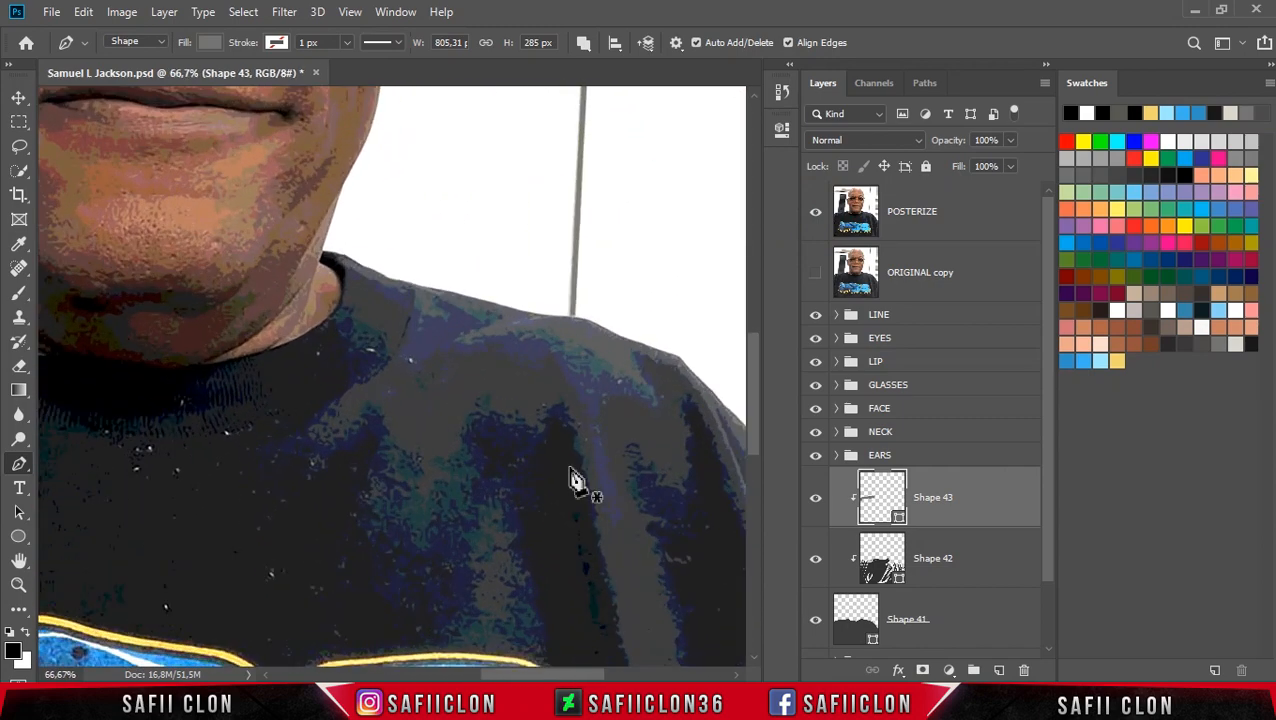
pyautogui.scroll(2, 333, 356)
pyautogui.click(340, 310)
pyautogui.click(348, 313)
pyautogui.click(378, 330)
pyautogui.click(410, 339)
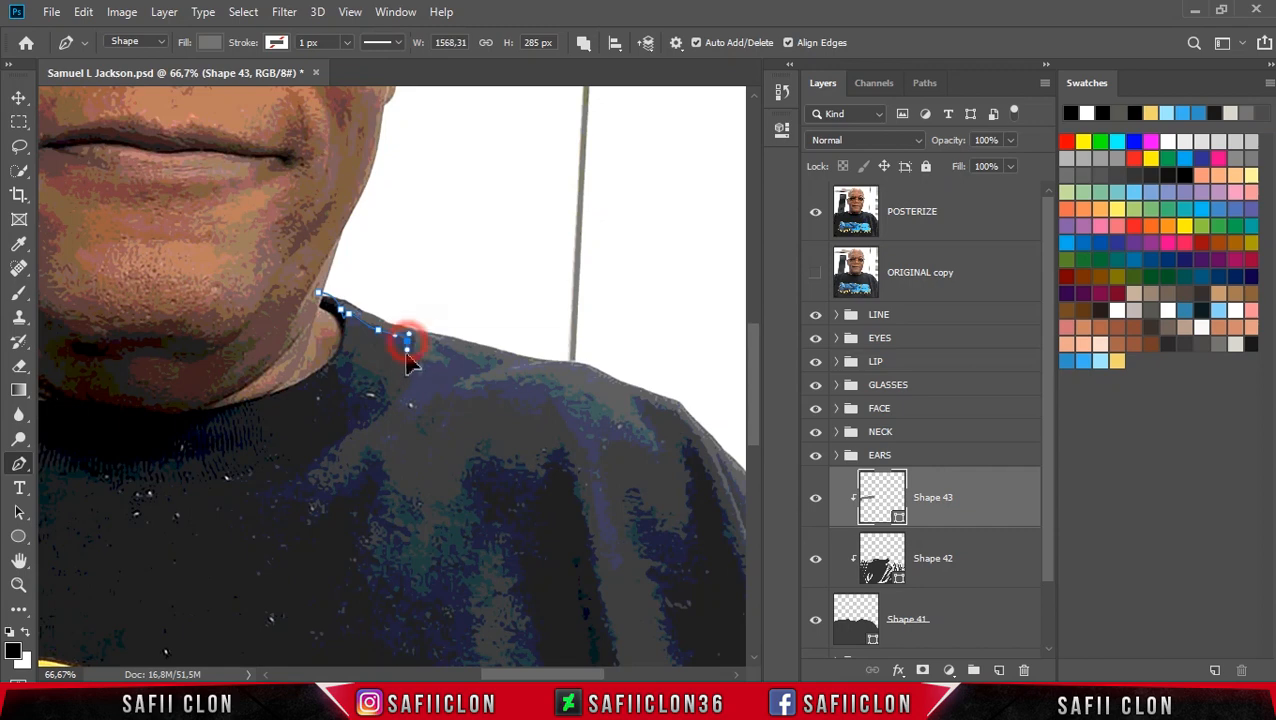
pyautogui.click(419, 373)
pyautogui.click(447, 365)
# Step: Trace the jagged highlight folds along the right shoulder out to the top of the sleeve
pyautogui.click(490, 359)
pyautogui.click(485, 390)
pyautogui.click(475, 381)
pyautogui.click(512, 377)
pyautogui.click(535, 377)
pyautogui.click(521, 386)
pyautogui.click(559, 383)
pyautogui.click(551, 392)
pyautogui.click(590, 403)
pyautogui.click(568, 421)
pyautogui.click(601, 422)
pyautogui.keyDown('alt'); pyautogui.click(648, 449); pyautogui.keyUp('alt')
pyautogui.moveTo(626, 397); pyautogui.dragTo(686, 418)
pyautogui.keyDown('alt'); pyautogui.click(627, 398); pyautogui.keyUp('alt')
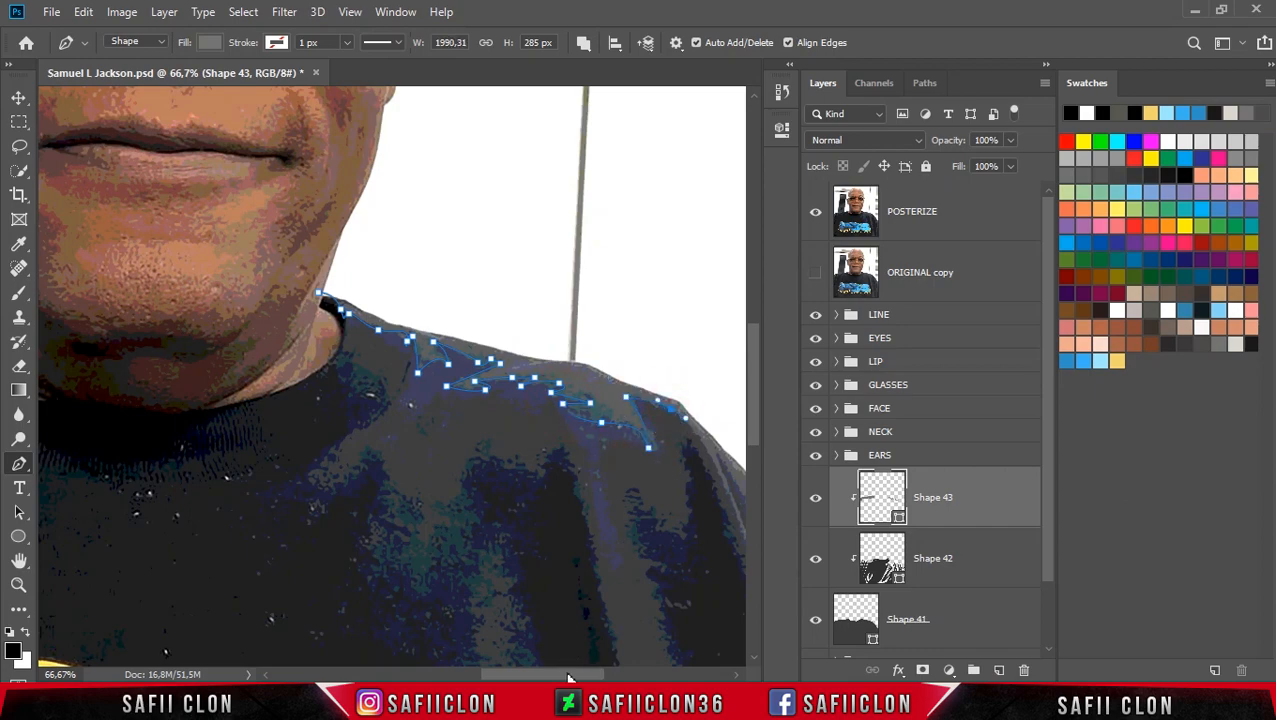
# Step: Continue the Shape 43 highlight from the right shoulder in a long curve down the sleeve fold, checking against the POSTERIZE layer
pyautogui.moveTo(568, 678); pyautogui.dragTo(612, 678)
pyautogui.scroll(-8, 498, 518)
pyautogui.moveTo(529, 403); pyautogui.dragTo(555, 485)
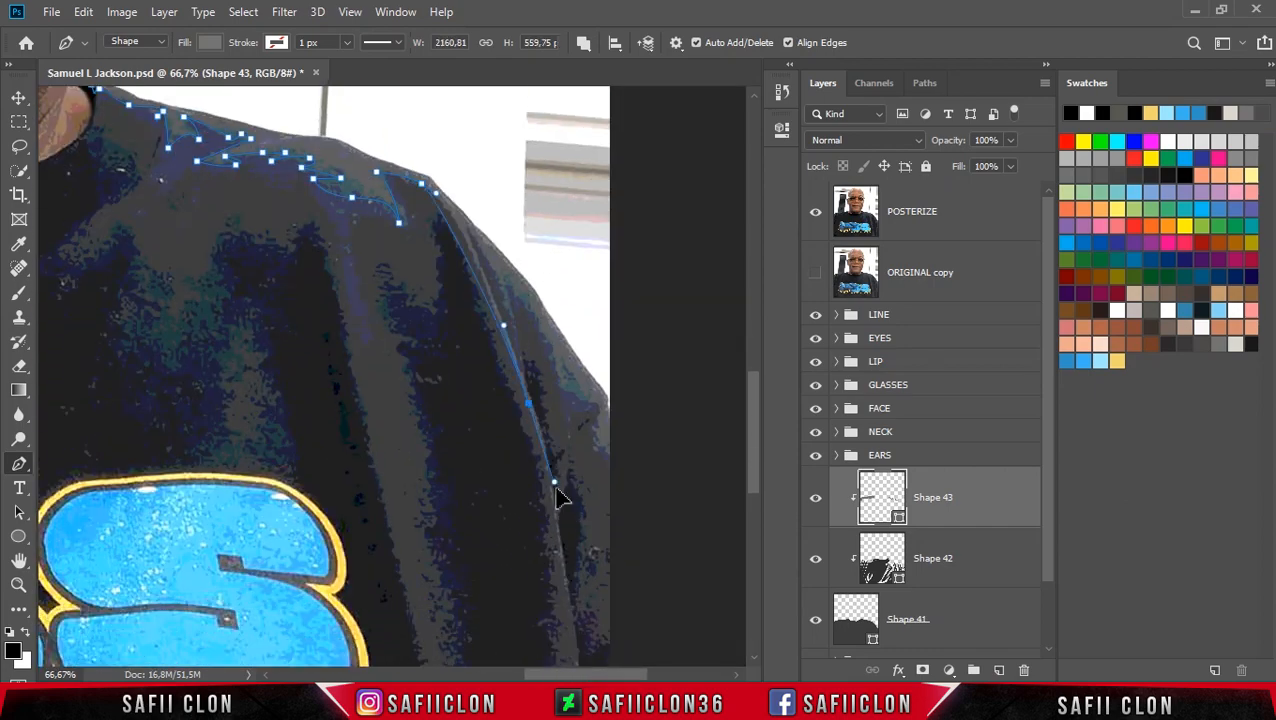
pyautogui.keyDown('alt'); pyautogui.click(529, 403); pyautogui.keyUp('alt')
pyautogui.scroll(-3, 565, 490)
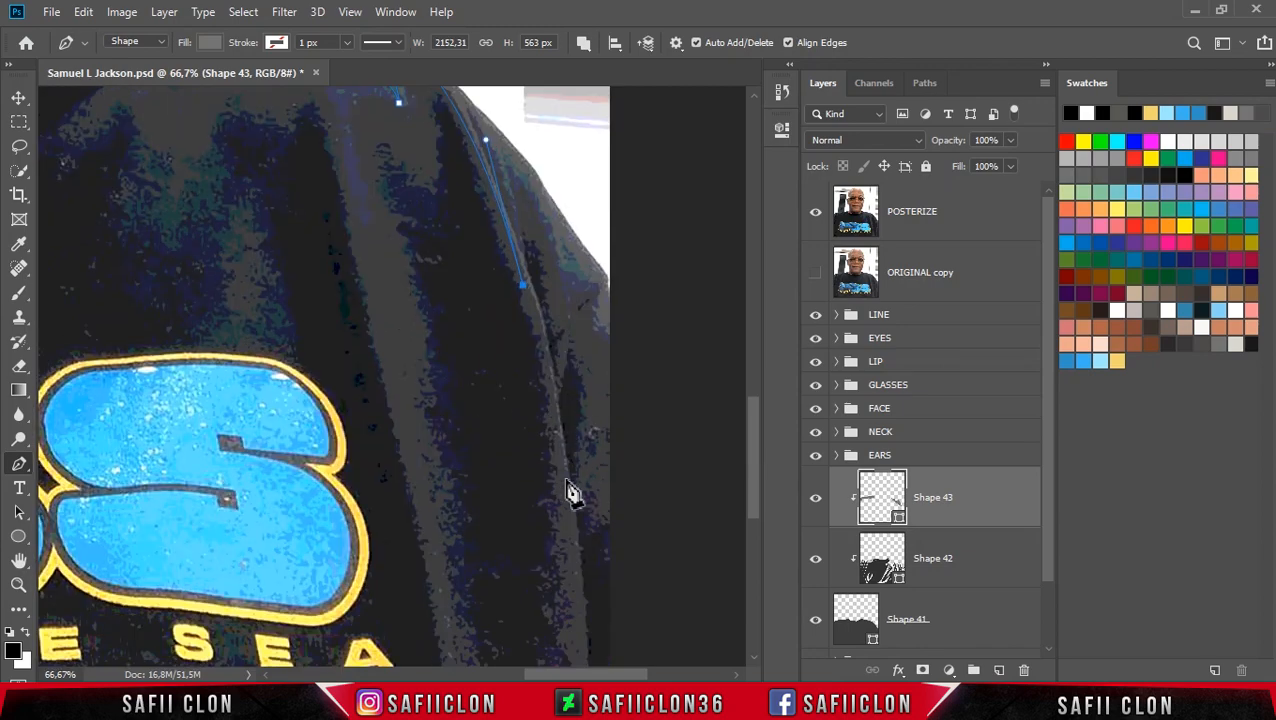
pyautogui.moveTo(566, 478); pyautogui.dragTo(567, 503)
pyautogui.scroll(-2, 590, 470)
pyautogui.click(816, 212)
pyautogui.click(816, 212)
pyautogui.click(586, 570)
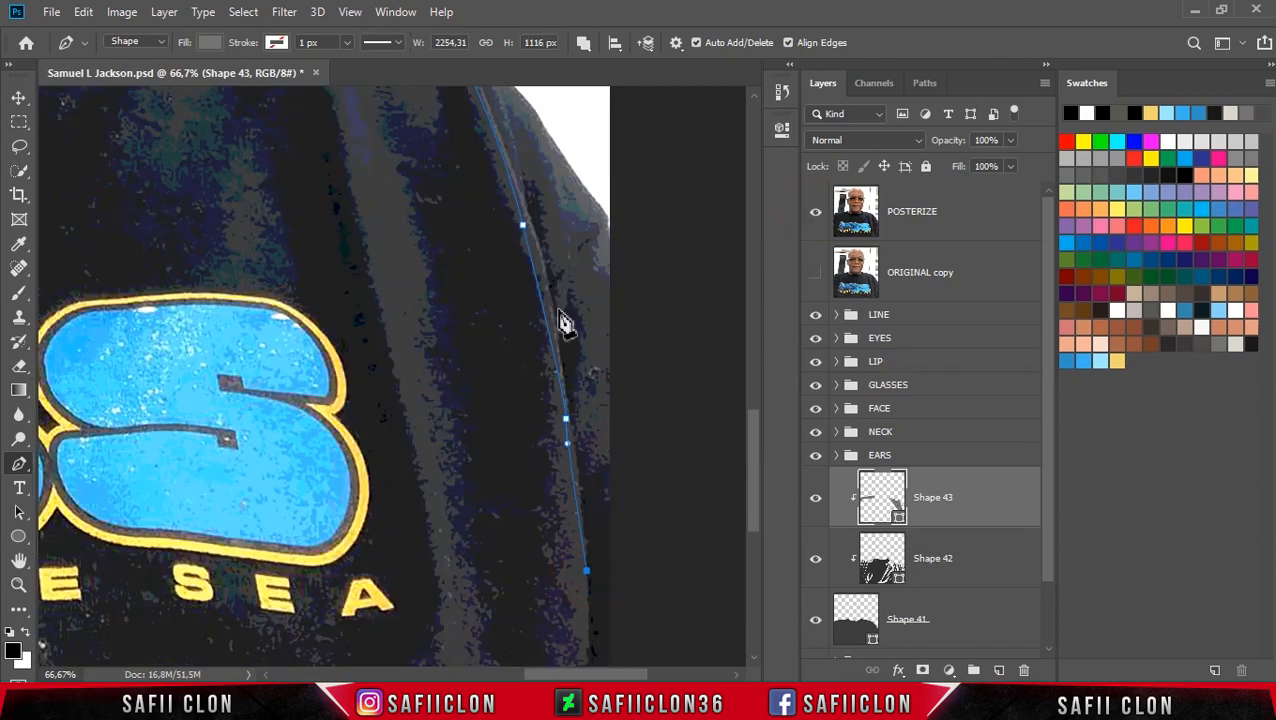
# Step: Bring the highlight path back up to the shoulder and trace the jagged folds along the outer edge of the right sleeve
pyautogui.scroll(6, 755, 393)
pyautogui.click(466, 308)
pyautogui.moveTo(516, 410); pyautogui.dragTo(519, 461)
pyautogui.keyDown('alt'); pyautogui.click(516, 410); pyautogui.keyUp('alt')
pyautogui.click(508, 360)
pyautogui.moveTo(568, 496); pyautogui.dragTo(576, 543)
pyautogui.keyDown('alt'); pyautogui.click(568, 496); pyautogui.keyUp('alt')
pyautogui.click(561, 438)
pyautogui.click(573, 470)
pyautogui.click(595, 485)
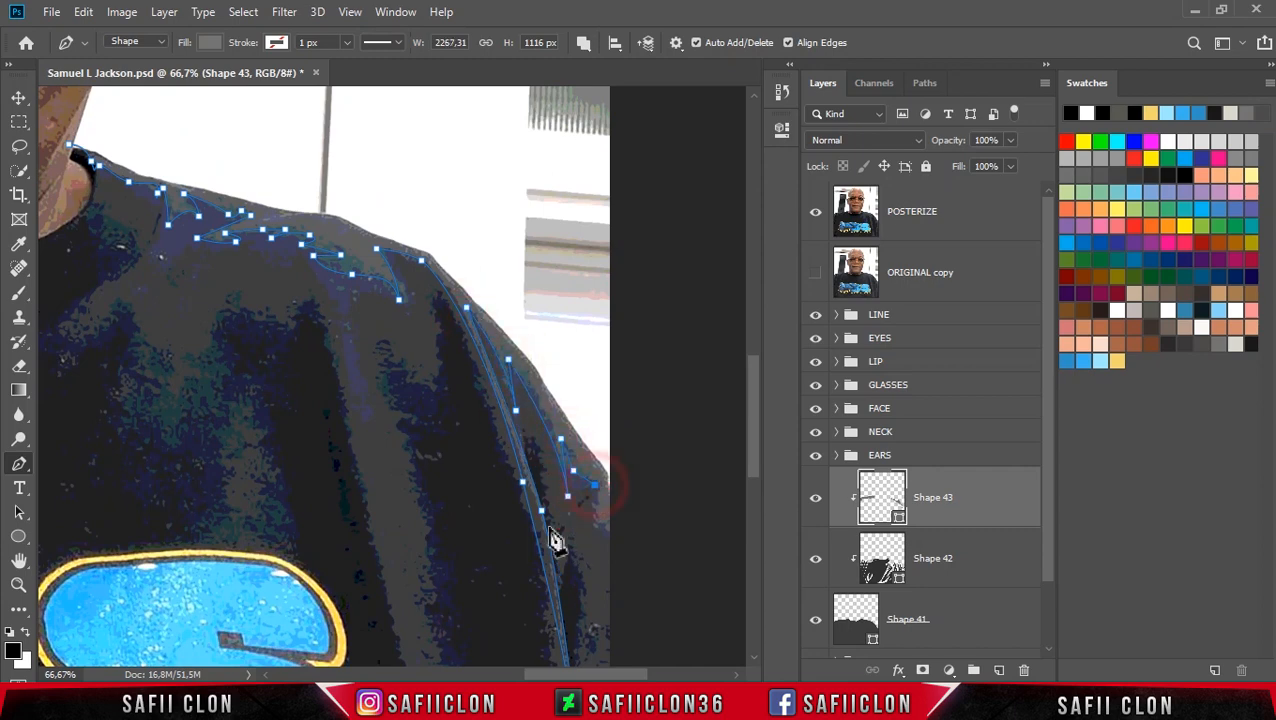
# Step: Extend the highlight to the canvas edge and close the subpath around the outside of the right shoulder at the collar
pyautogui.moveTo(588, 674); pyautogui.dragTo(601, 675)
pyautogui.scroll(-3, 669, 394)
pyautogui.click(815, 213)
pyautogui.click(815, 213)
pyautogui.click(535, 375)
pyautogui.click(530, 427)
pyautogui.click(561, 435)
pyautogui.click(558, 273)
pyautogui.hotkey('ctrl', '-')
pyautogui.moveTo(218, 122); pyautogui.dragTo(131, 117)
pyautogui.click(101, 125)
# Step: Check the shirt highlights on the whole portrait by comparing the view with and without the POSTERIZE layer
pyautogui.click(814, 212)
pyautogui.hotkey('ctrl', '-')
pyautogui.hotkey('ctrl', '-')
pyautogui.hotkey('ctrl', '-')
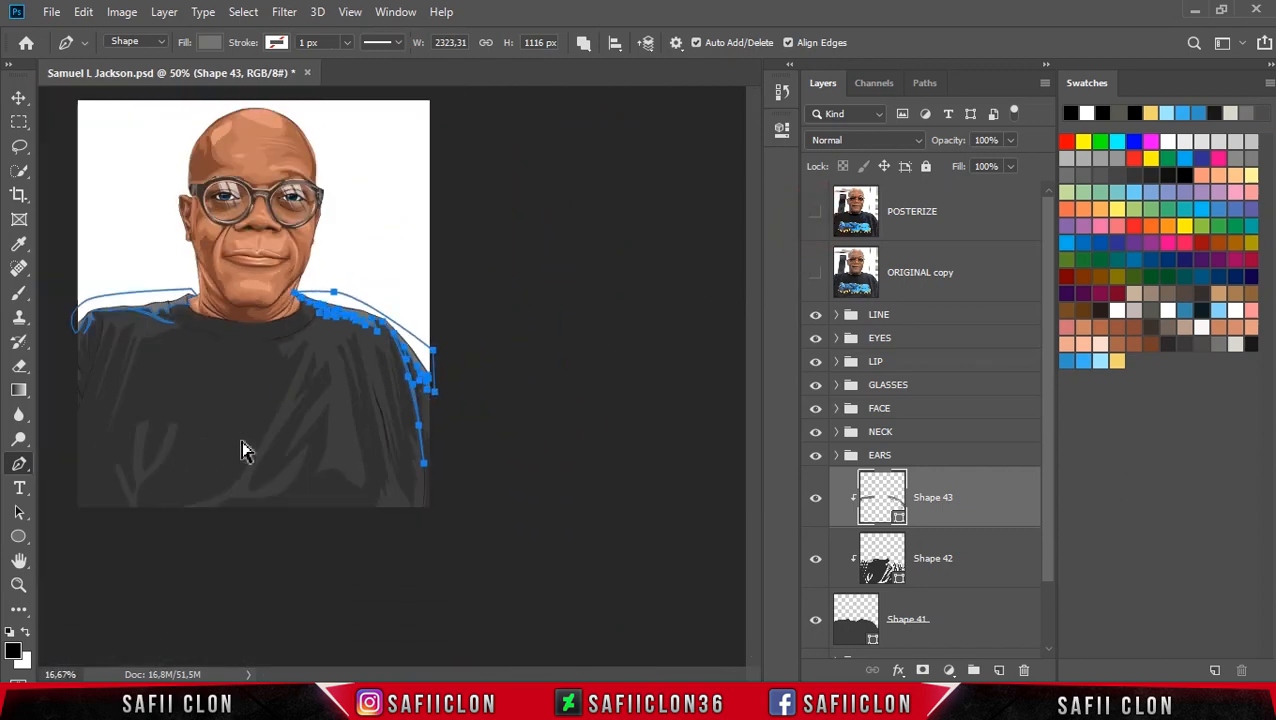
pyautogui.press('Return')
pyautogui.hotkey('ctrl', '+')
pyautogui.scroll(-1, 440, 495)
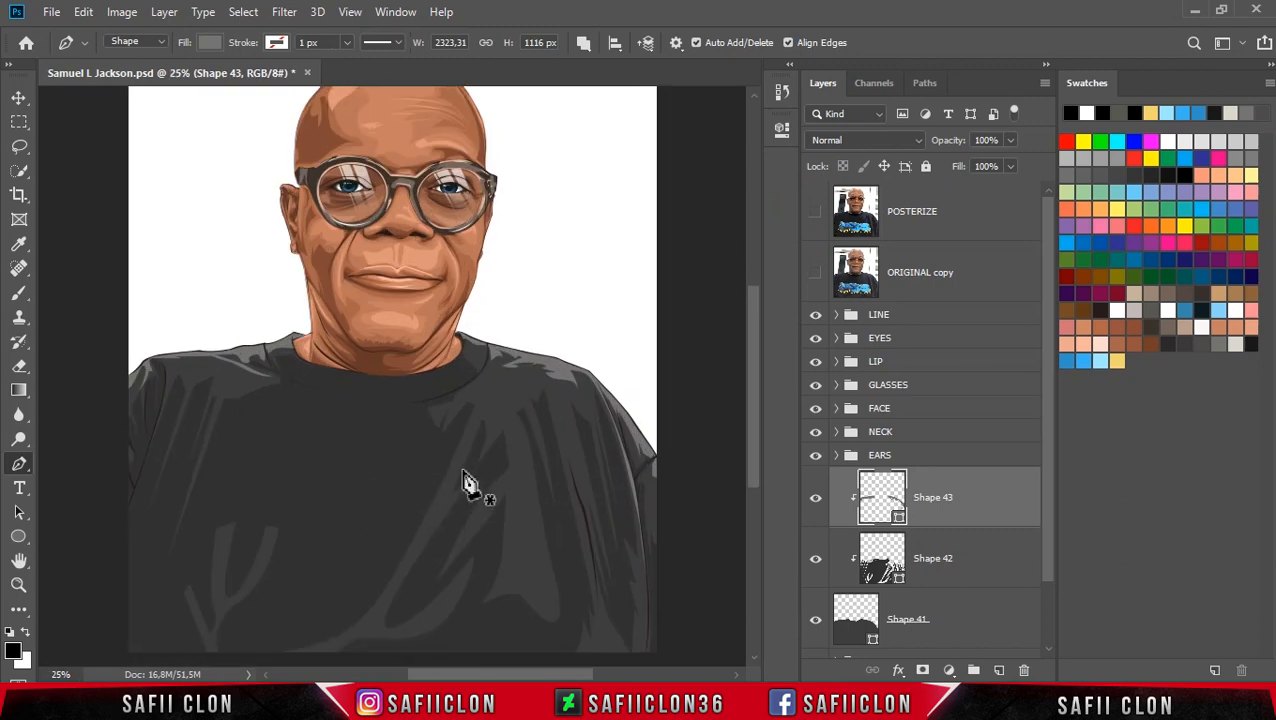
pyautogui.scroll(-3, 456, 463)
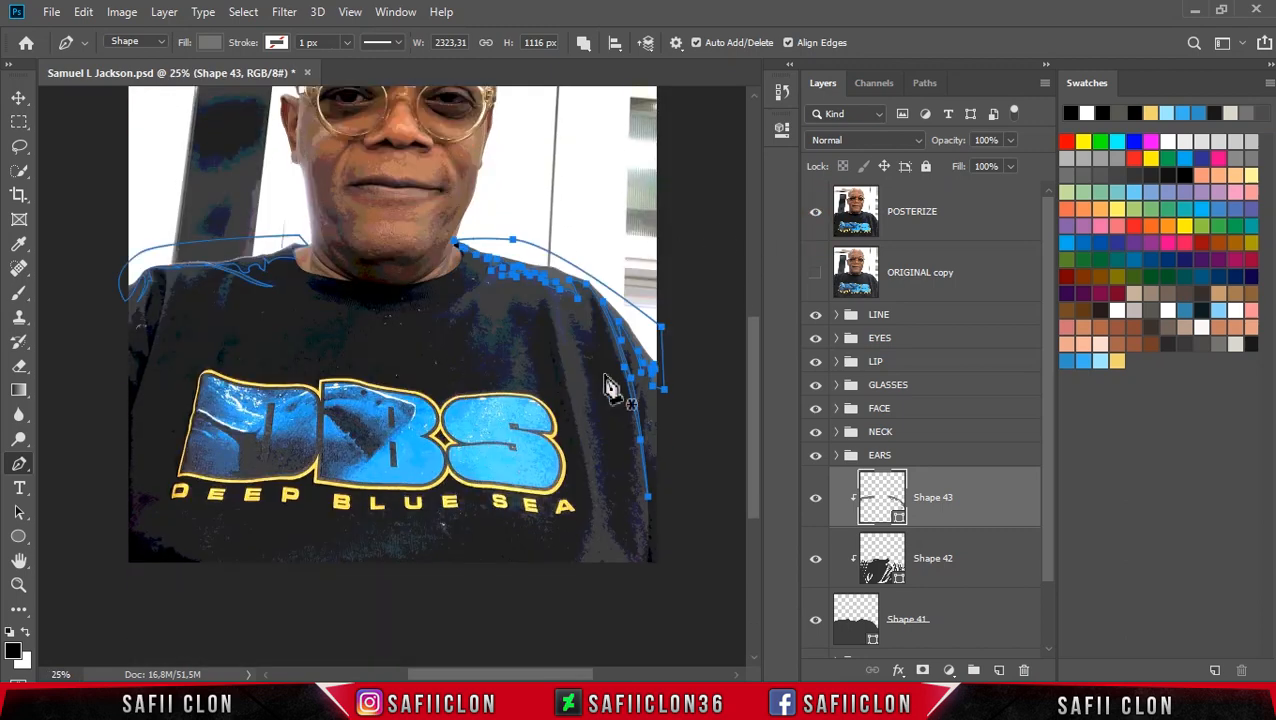
pyautogui.click(816, 219)
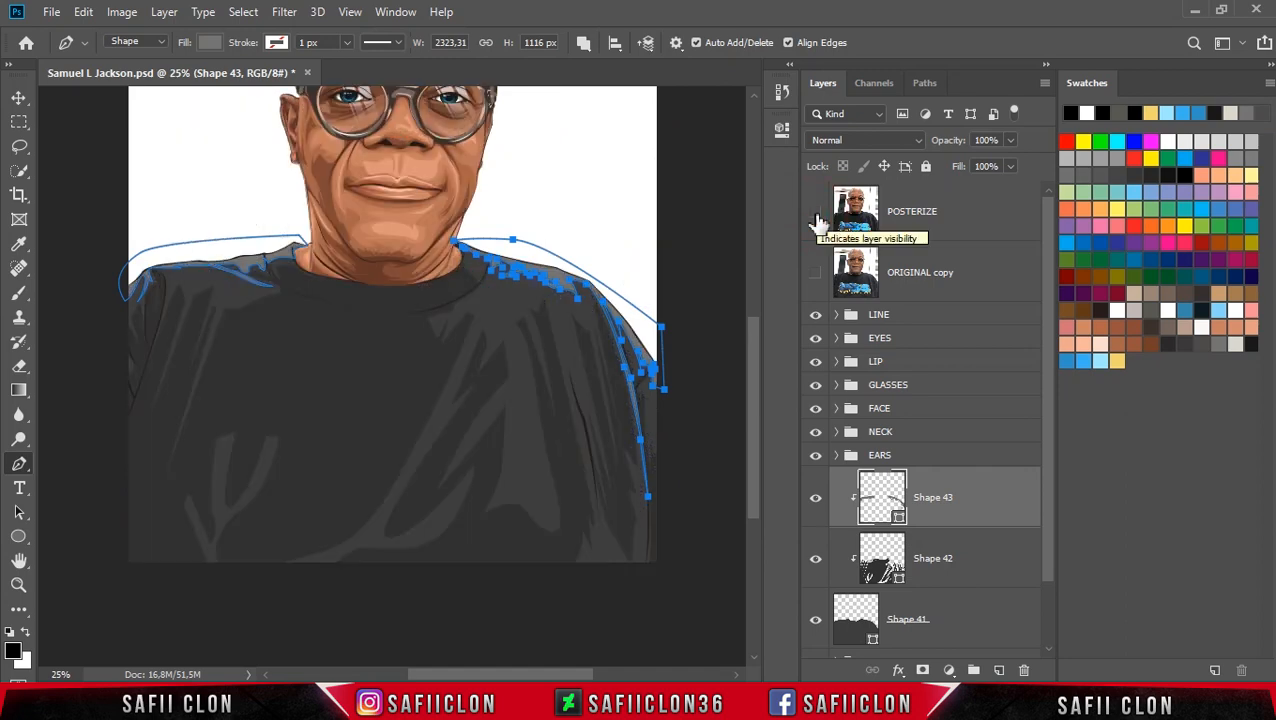
pyautogui.hotkey('ctrl', '+')
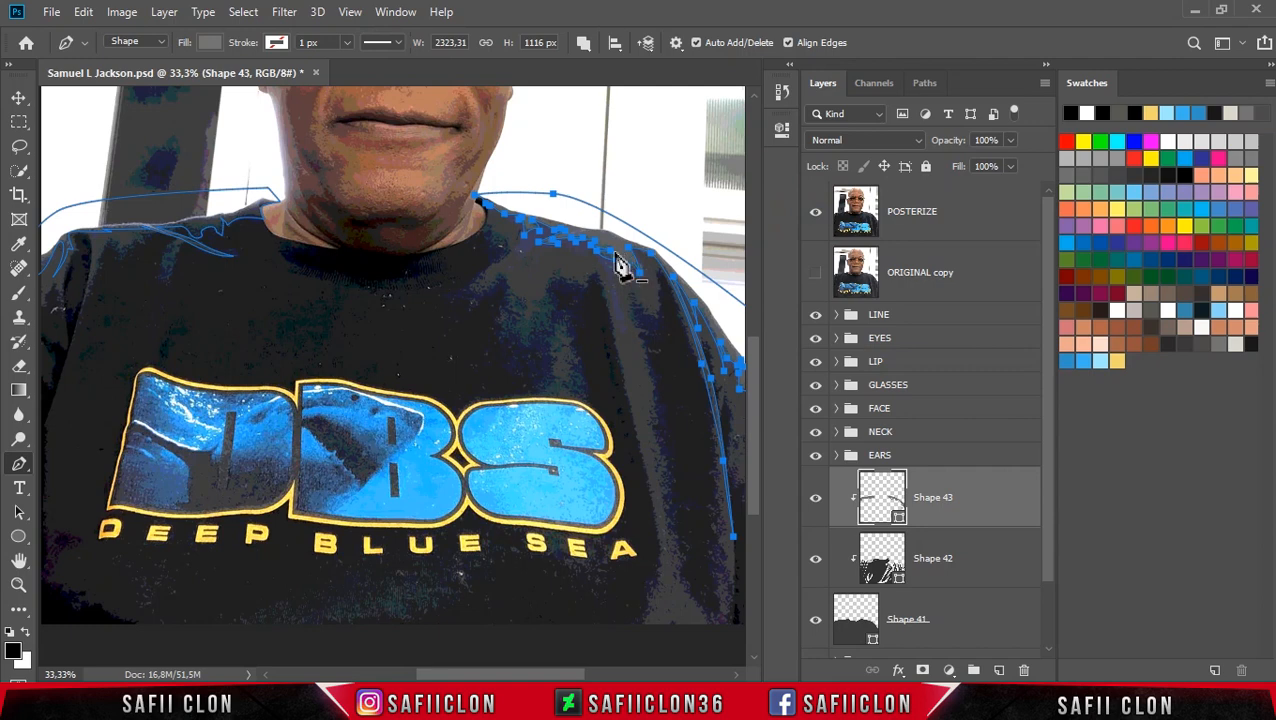
# Step: Trace a narrow highlight subpath in Shape 43 running down the chest fold from the right shoulder, and check it without the POSTERIZE layer
pyautogui.click(619, 252)
pyautogui.click(611, 287)
pyautogui.click(617, 320)
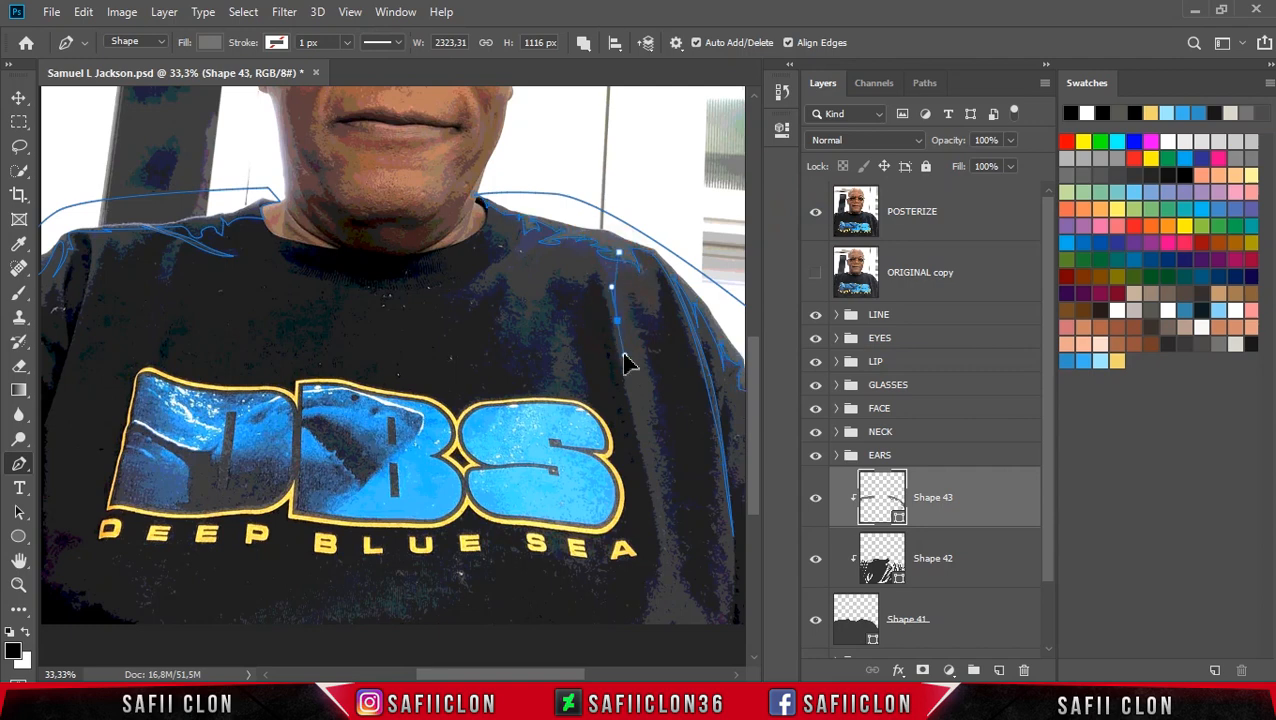
pyautogui.click(651, 473)
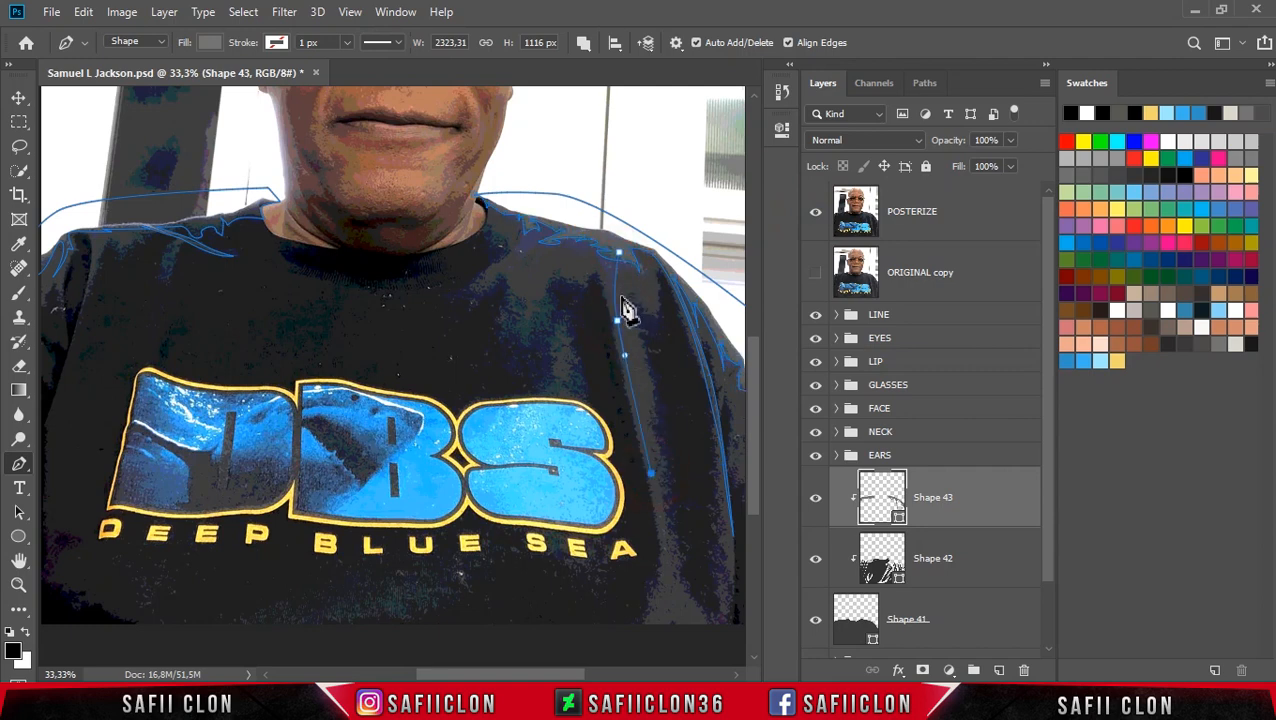
pyautogui.click(817, 216)
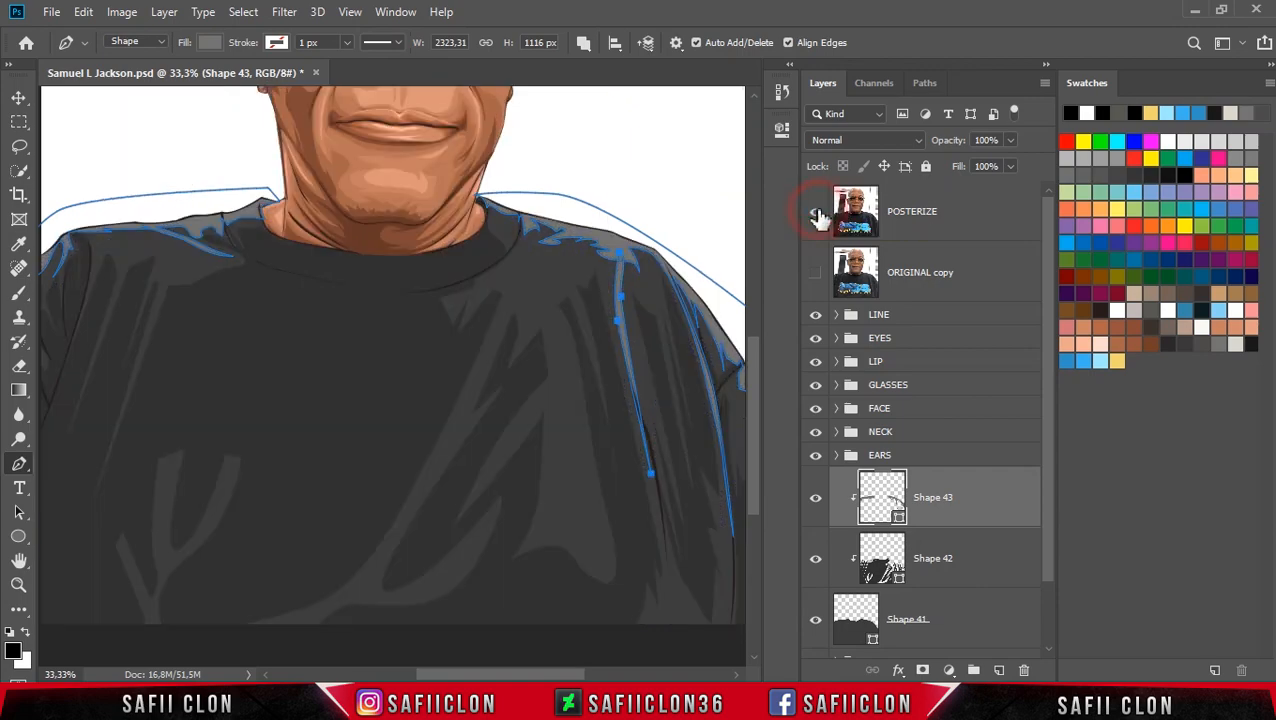
pyautogui.click(817, 224)
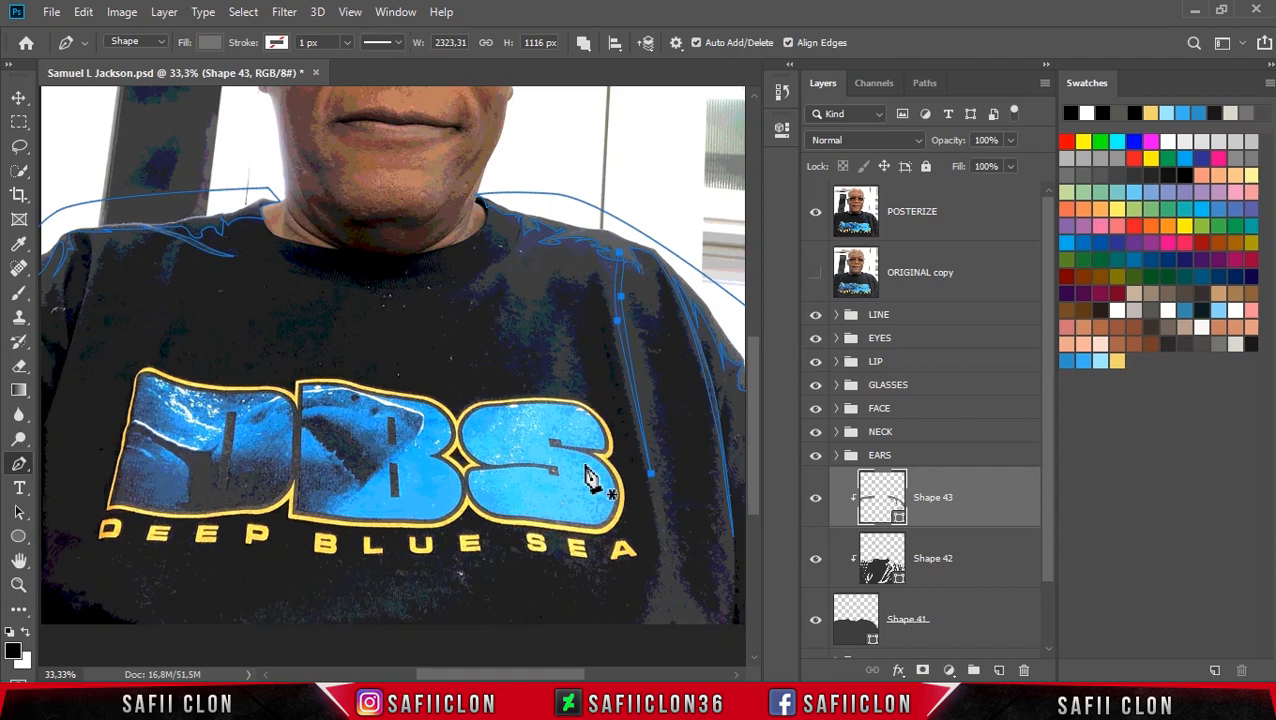
# Step: Set the path operation to New Layer and start a shadow shape with jagged points along the left side of the collar
pyautogui.click(583, 43)
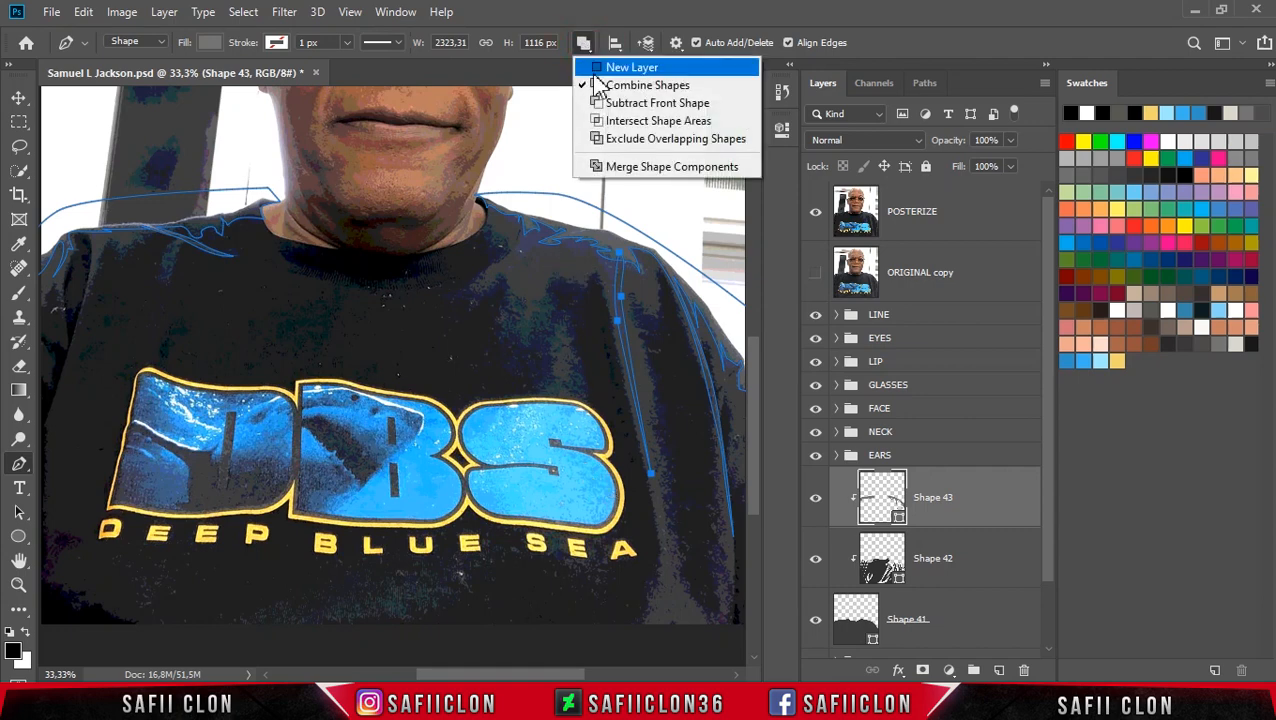
pyautogui.click(621, 69)
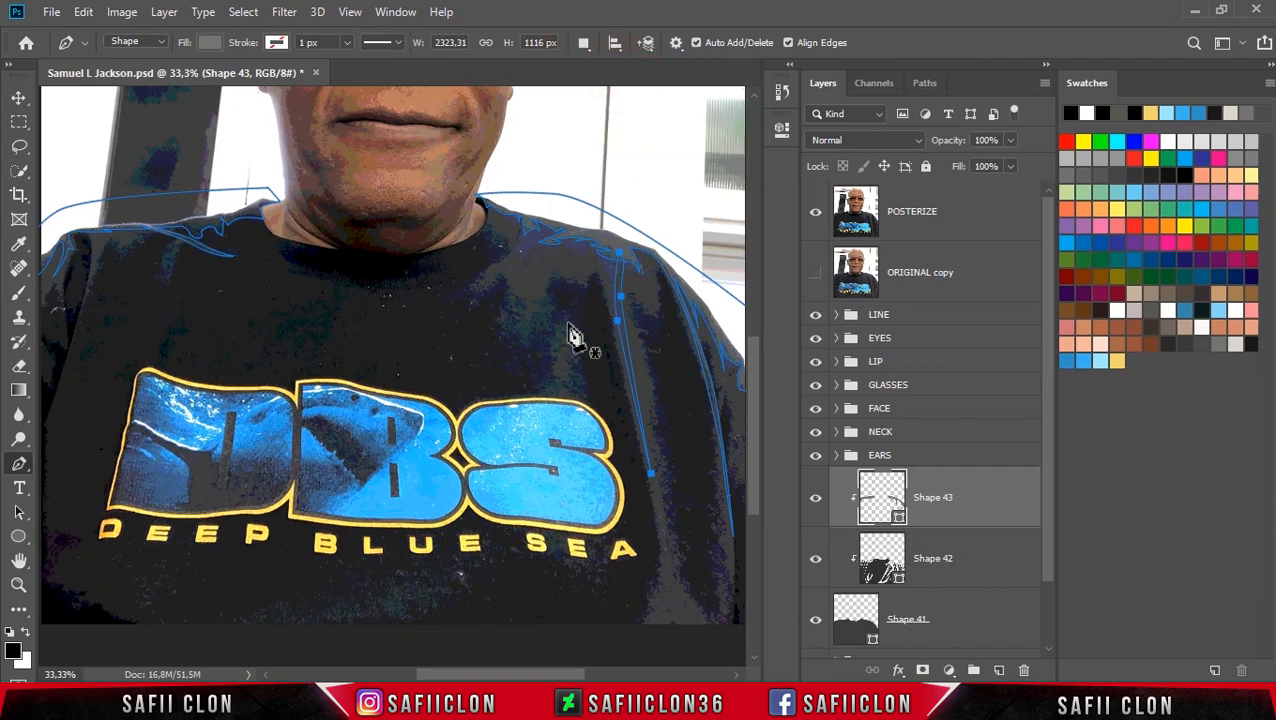
pyautogui.click(325, 244)
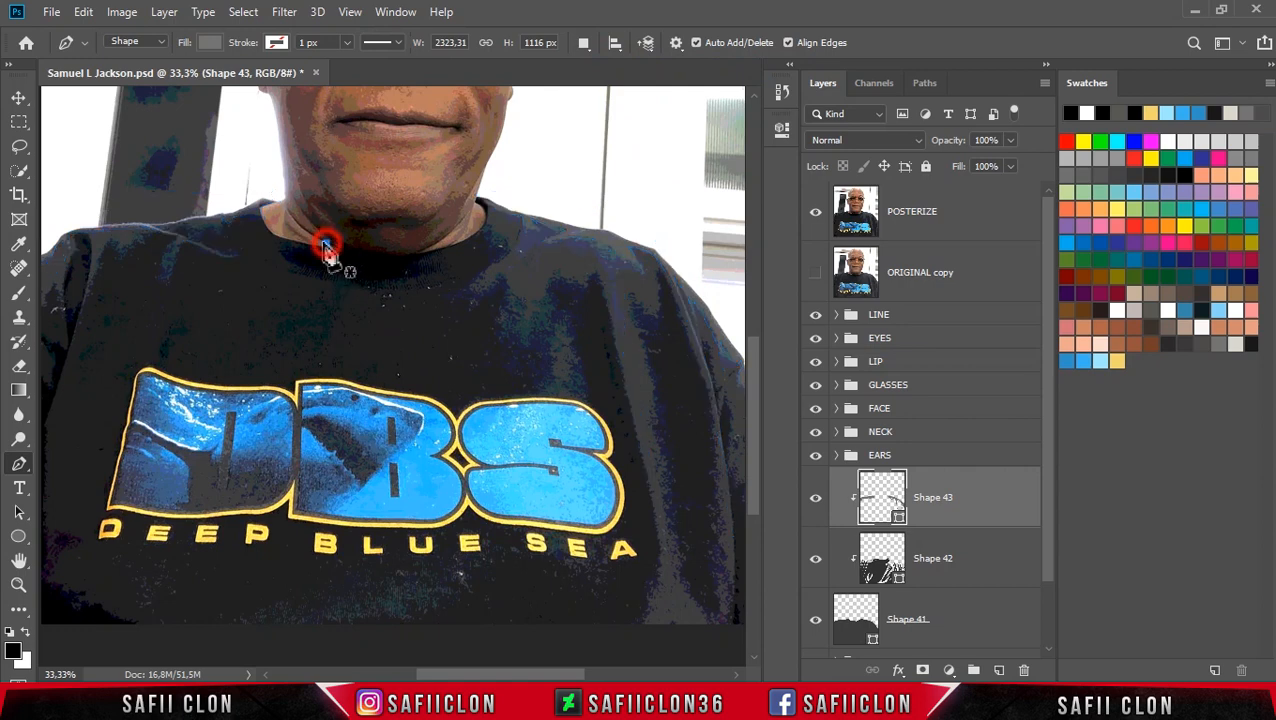
pyautogui.click(275, 241)
pyautogui.click(322, 256)
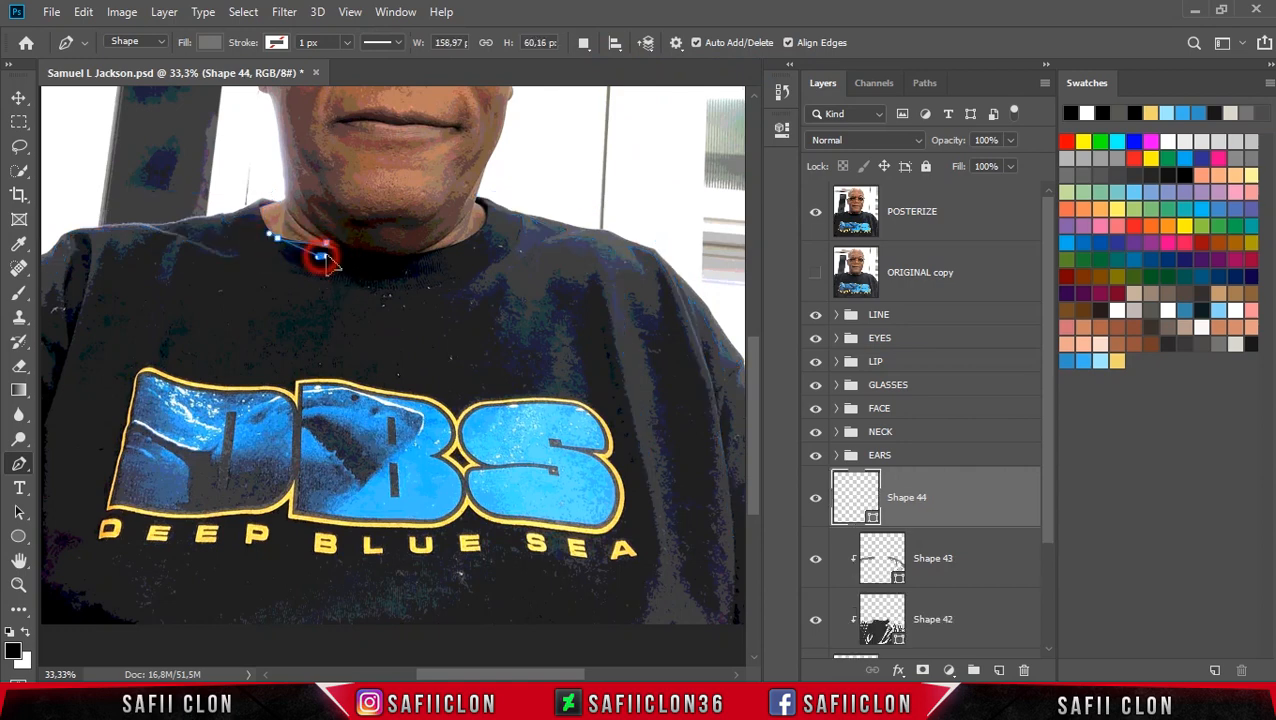
pyautogui.click(276, 250)
pyautogui.click(313, 268)
pyautogui.click(342, 276)
pyautogui.click(274, 267)
# Step: Curve the collar shadow along the neckband's lower edge, trace its jagged right end, and close the shape over the neck
pyautogui.moveTo(456, 283); pyautogui.dragTo(526, 247)
pyautogui.moveTo(377, 284)
pyautogui.mouseDown()
pyautogui.moveTo(399, 292)
pyautogui.moveTo(355, 287)
pyautogui.mouseUp()
pyautogui.keyDown('alt'); pyautogui.click(377, 284); pyautogui.keyUp('alt')
pyautogui.moveTo(455, 266); pyautogui.dragTo(480, 248)
pyautogui.keyDown('alt'); pyautogui.click(455, 266); pyautogui.keyUp('alt')
pyautogui.click(438, 266)
pyautogui.click(406, 272)
pyautogui.click(444, 260)
pyautogui.click(418, 263)
pyautogui.click(426, 227)
pyautogui.click(342, 235)
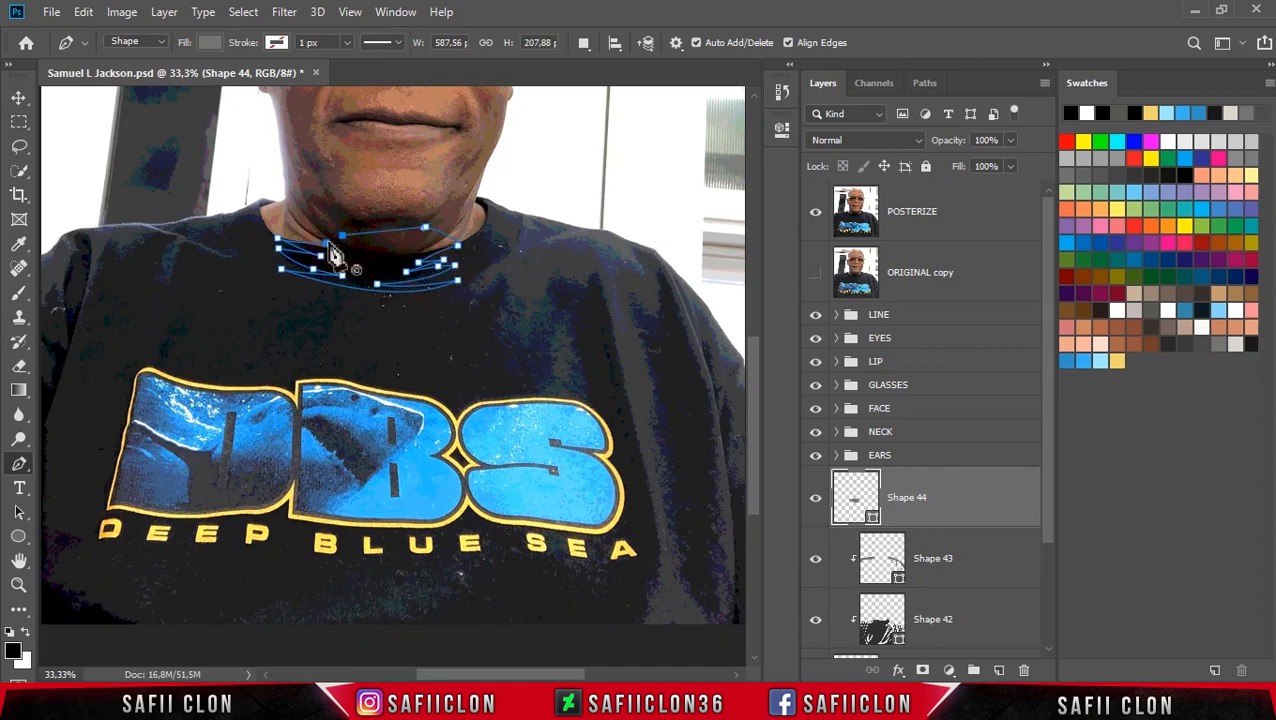
pyautogui.click(326, 242)
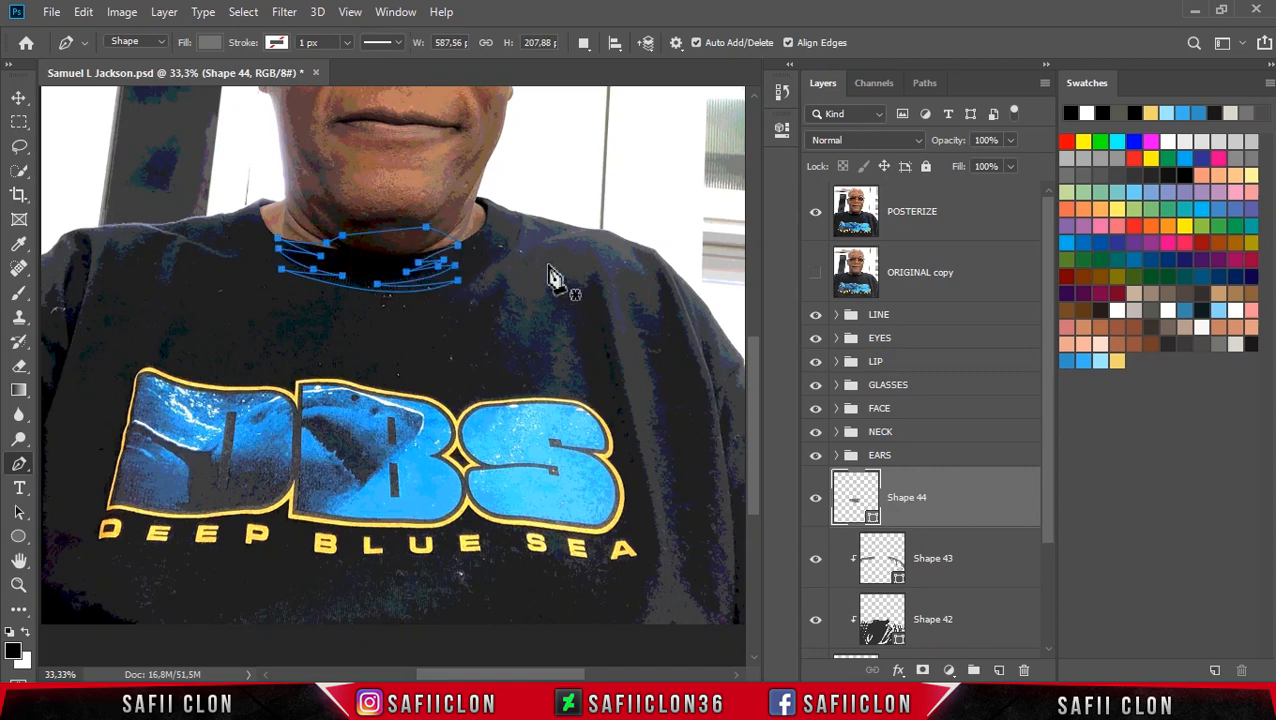
# Step: Hide the POSTERIZE layer and set the collar shadow's fill to #252324, starting from the dark Cloth swatch
pyautogui.click(815, 218)
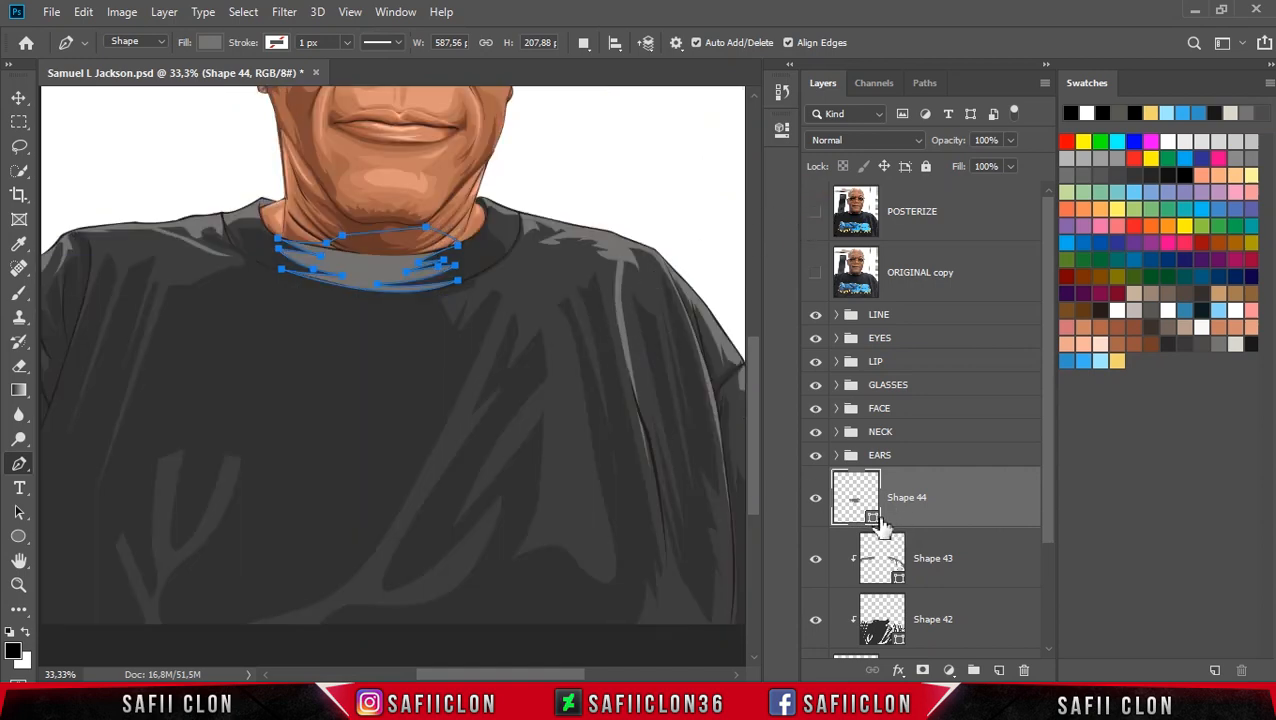
pyautogui.doubleClick(872, 520)
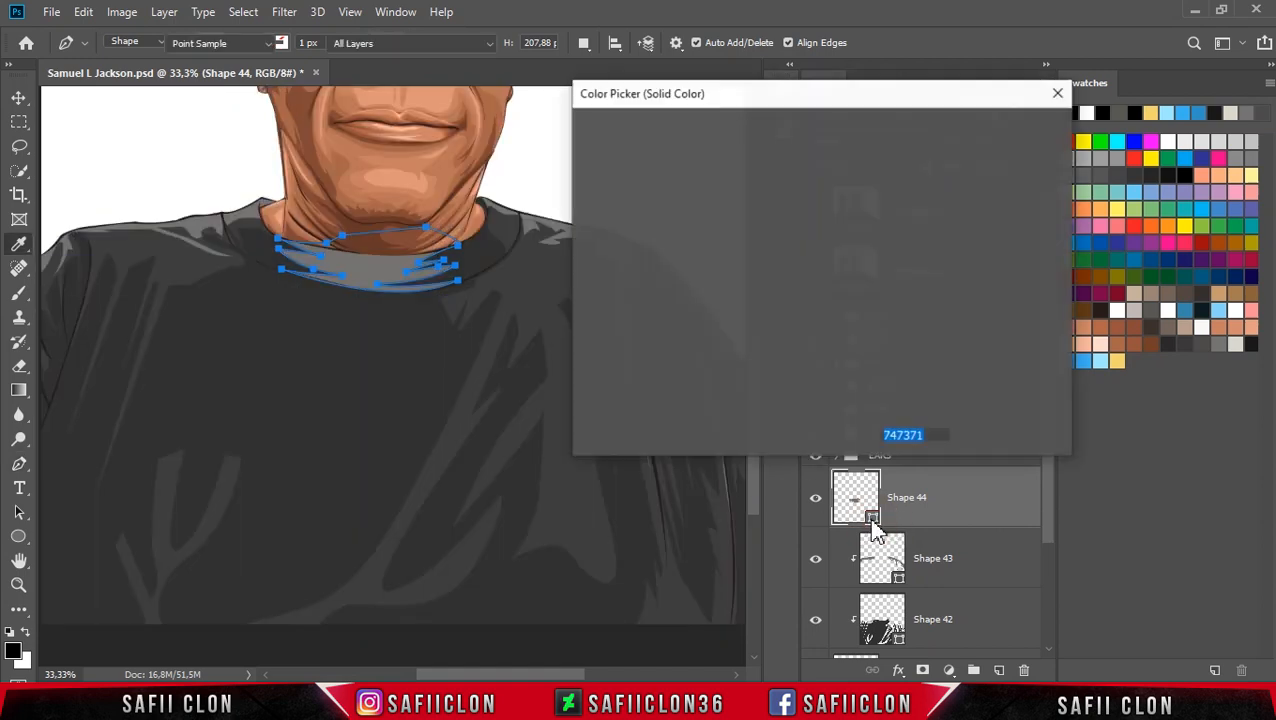
pyautogui.click(1185, 342)
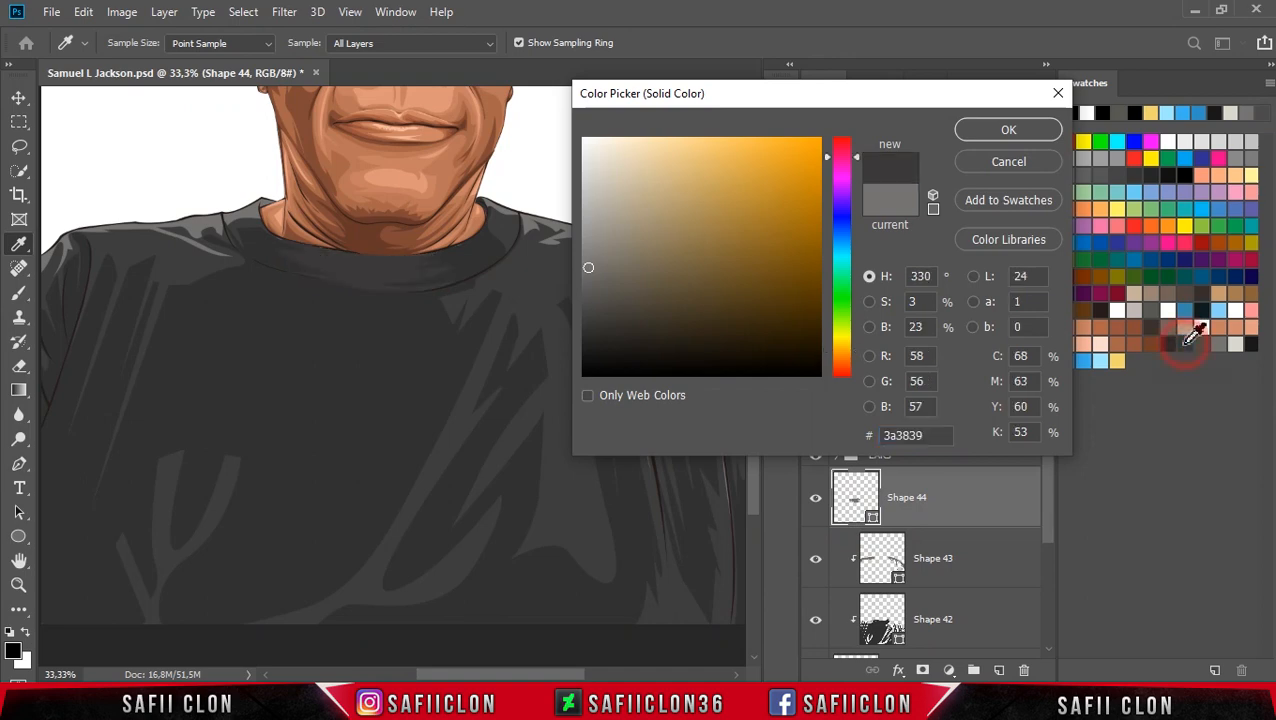
pyautogui.click(1179, 343)
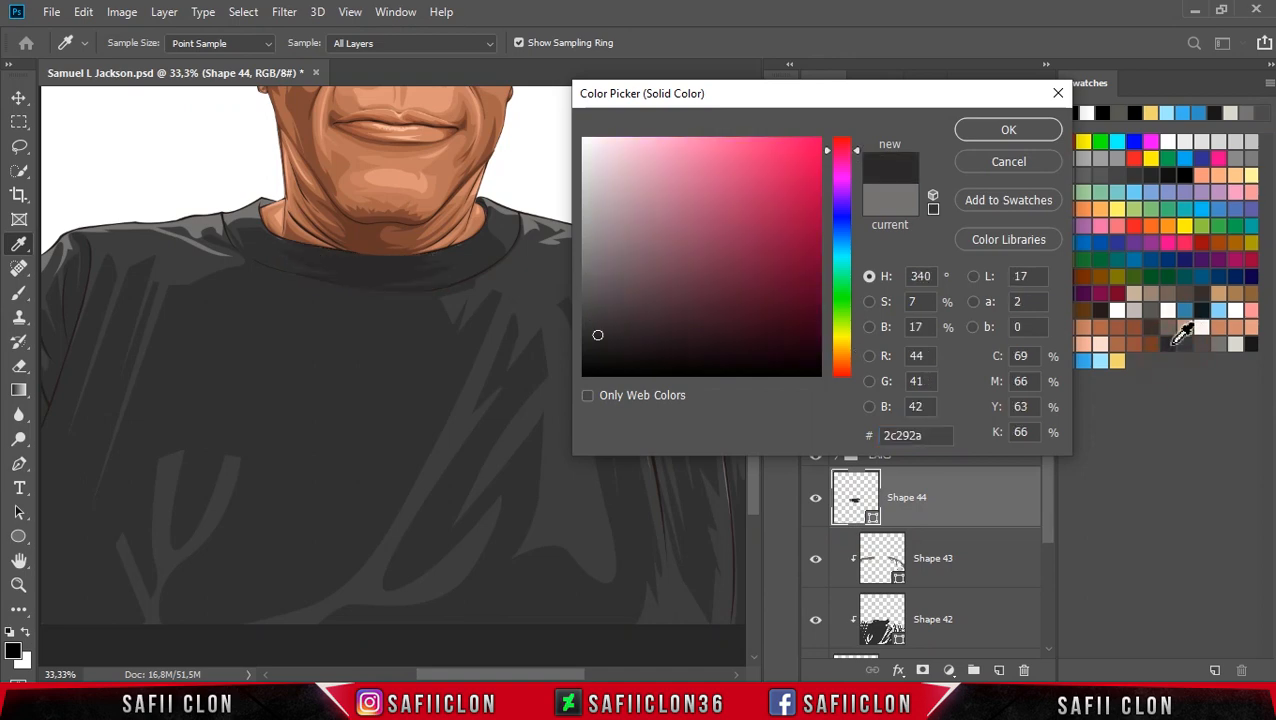
pyautogui.click(596, 342)
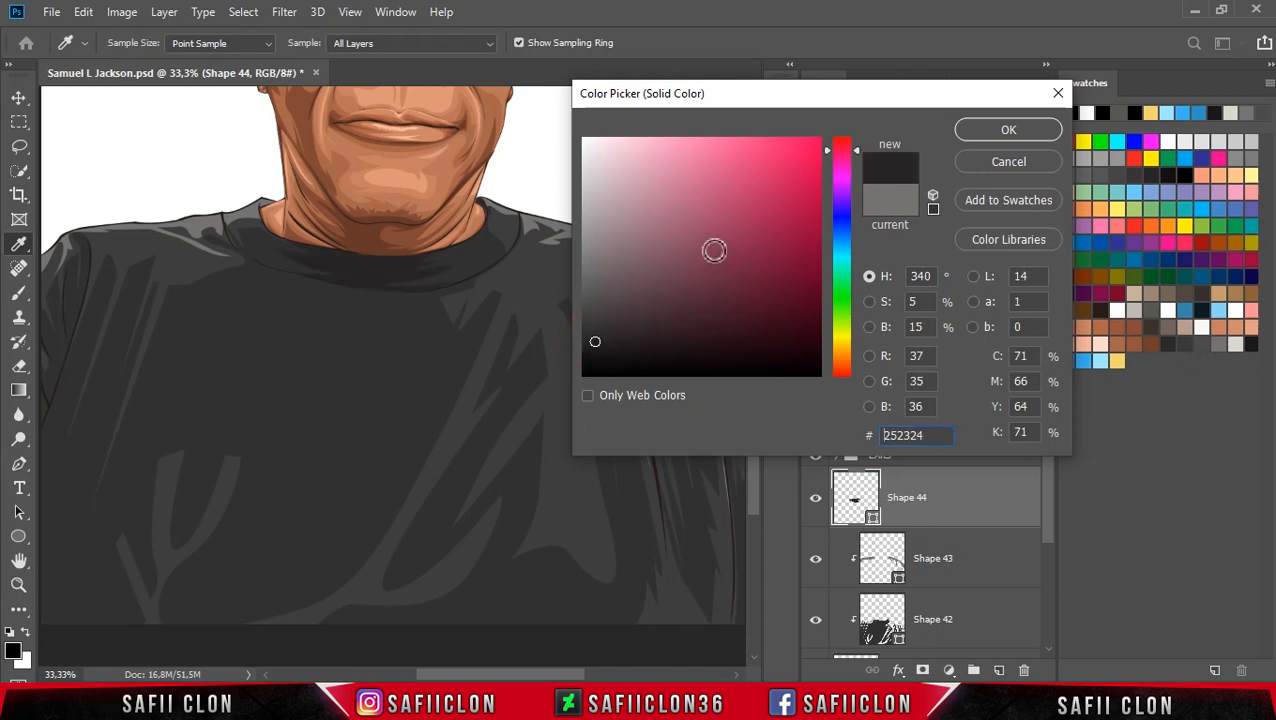
pyautogui.click(1040, 129)
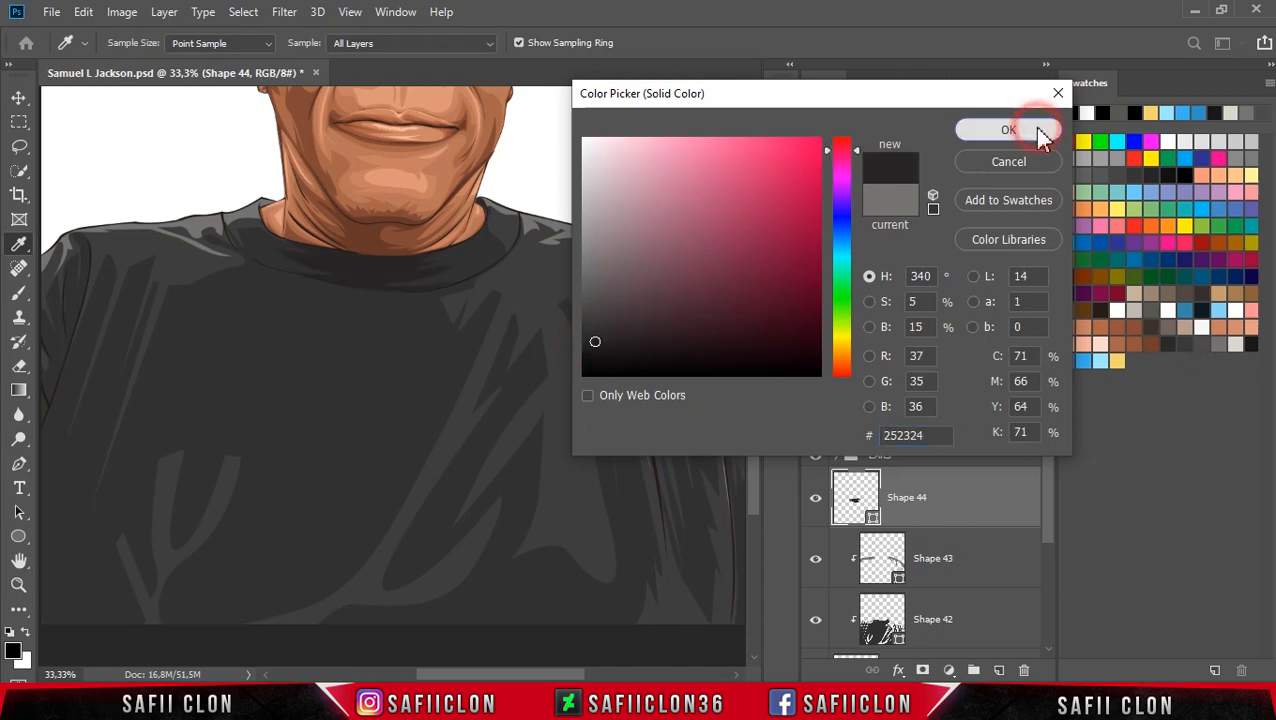
# Step: Set the path operation to Combine Shapes and compare the shirt in the POSTERIZE and ORIGINAL copy layers, leaving POSTERIZE shown
pyautogui.press('p')
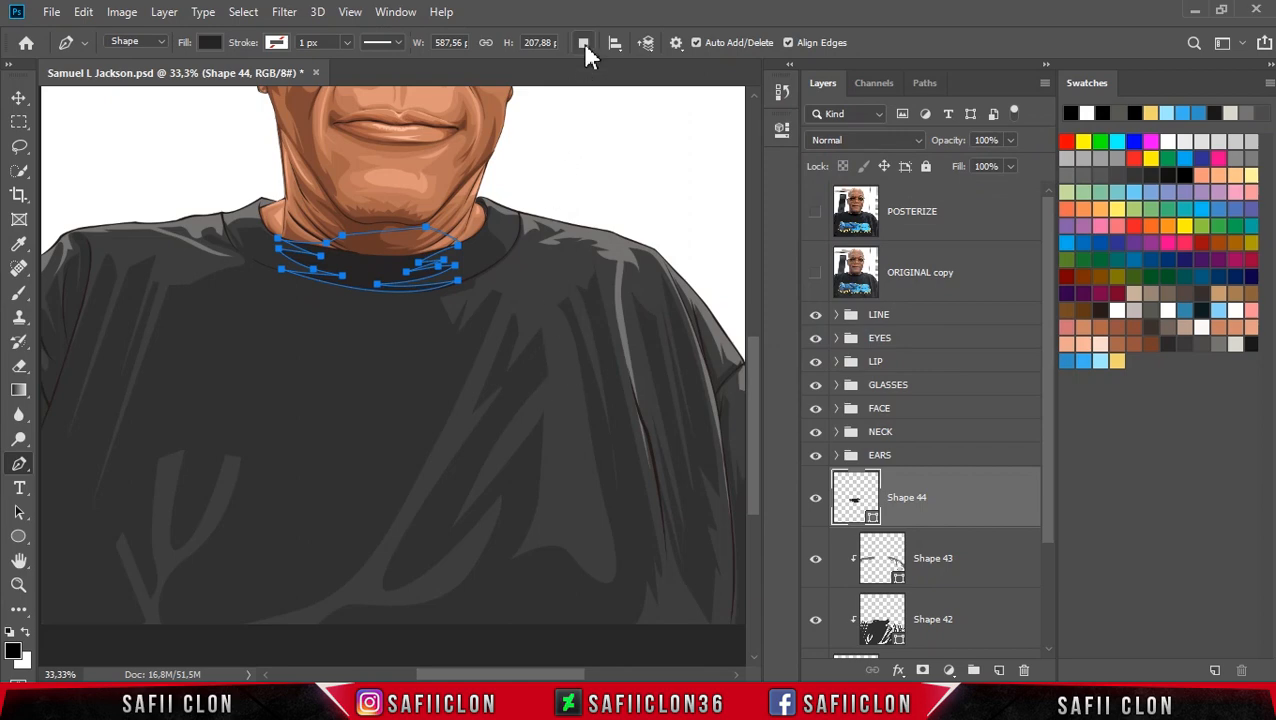
pyautogui.click(585, 44)
pyautogui.click(632, 85)
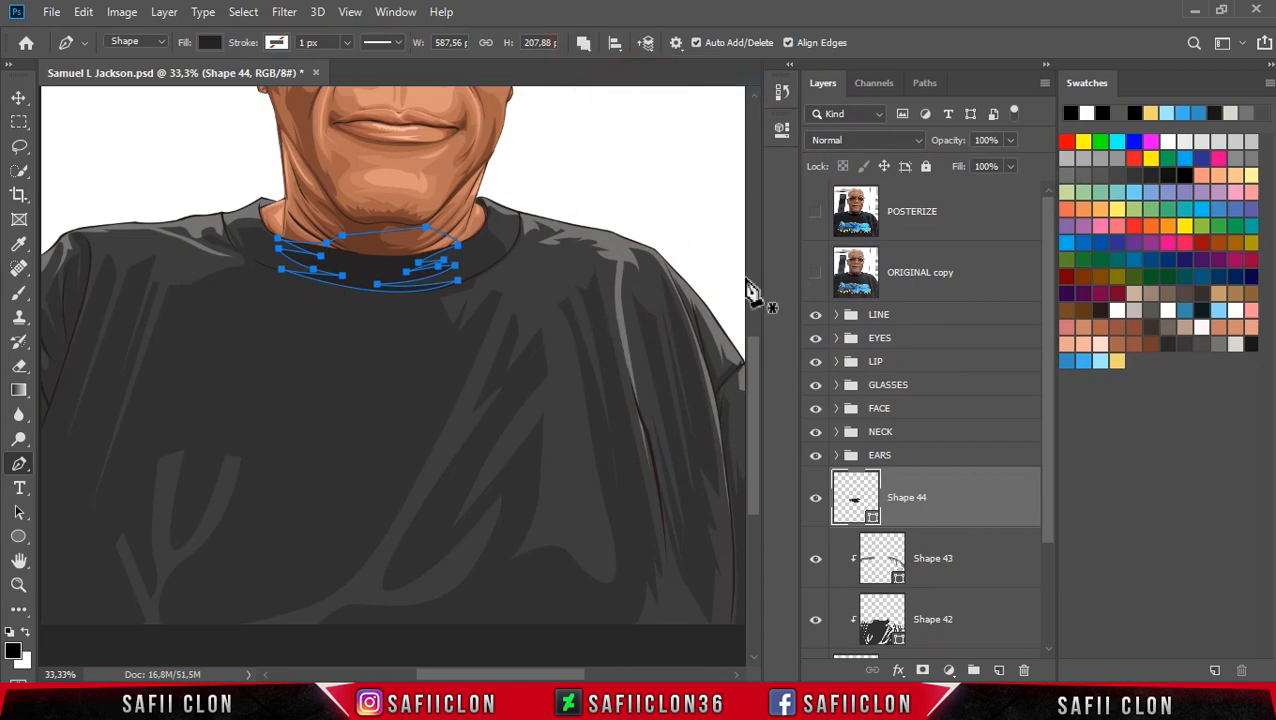
pyautogui.click(816, 217)
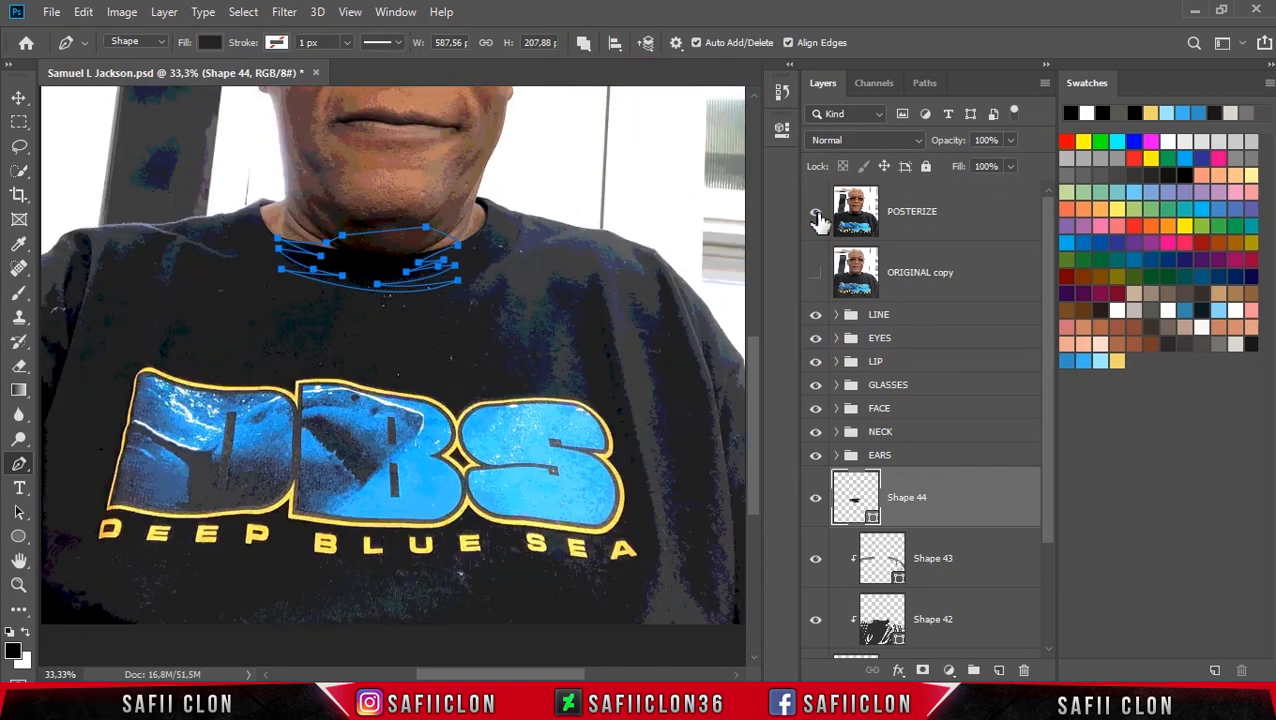
pyautogui.click(816, 217)
pyautogui.click(816, 276)
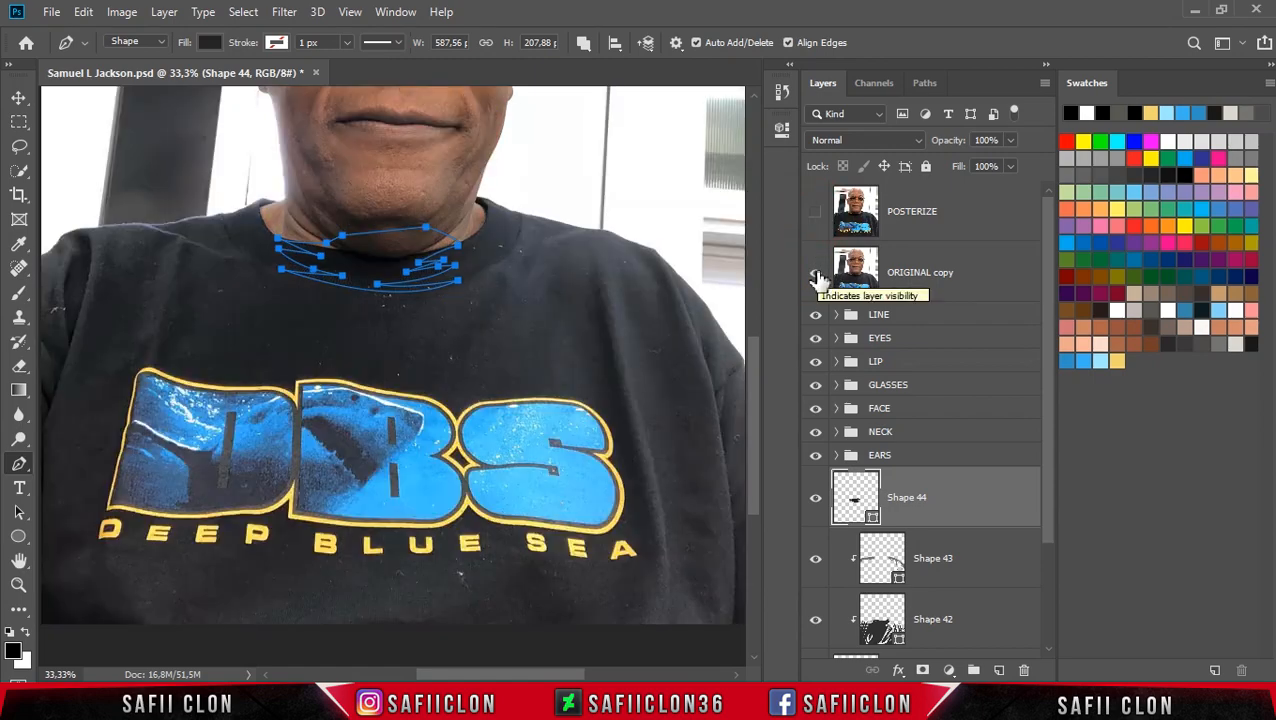
pyautogui.click(816, 274)
pyautogui.click(815, 213)
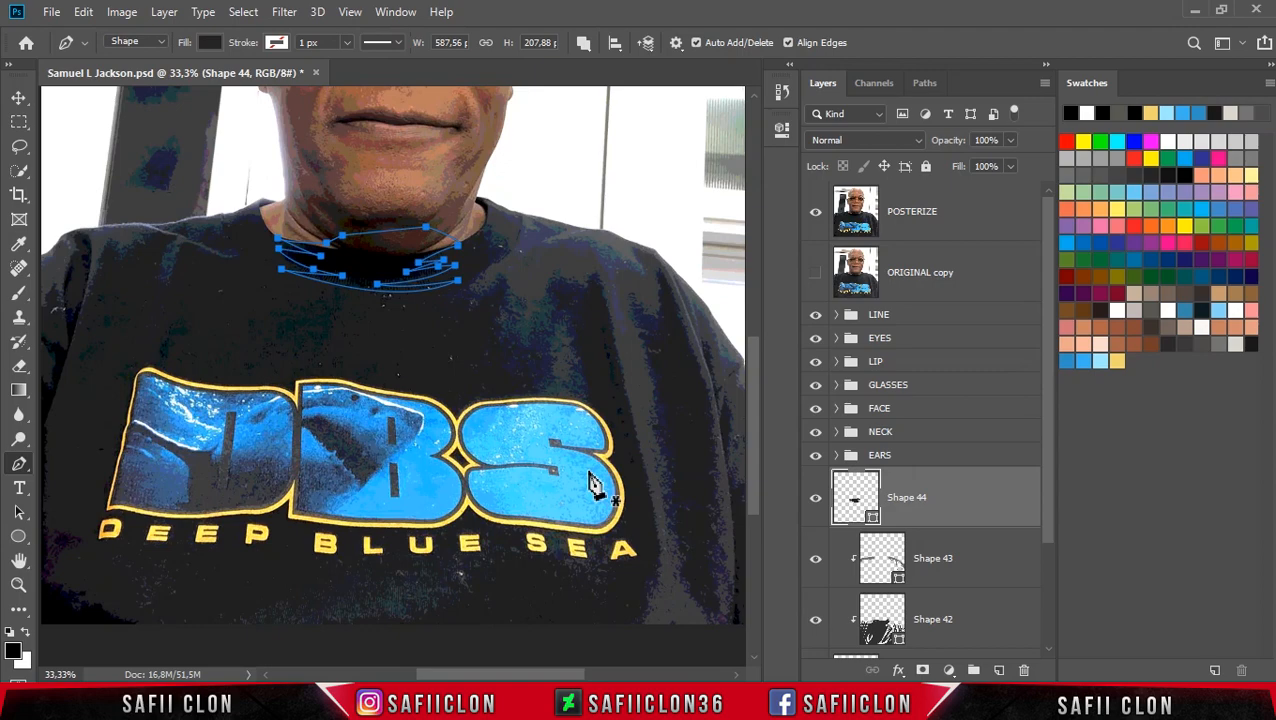
# Step: Start a shadow subpath in Shape 44 at the canvas edge on the lower part of the left sleeve
pyautogui.moveTo(570, 679); pyautogui.dragTo(513, 675)
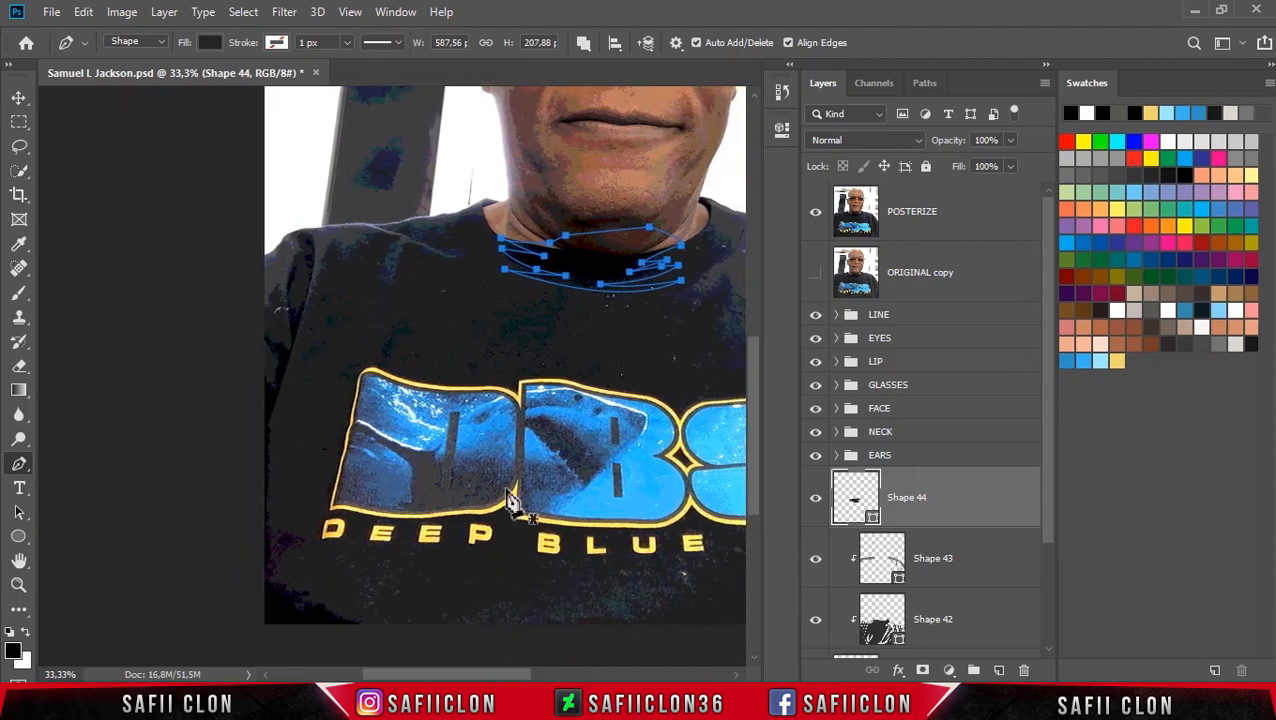
pyautogui.hotkey('ctrl', '+')
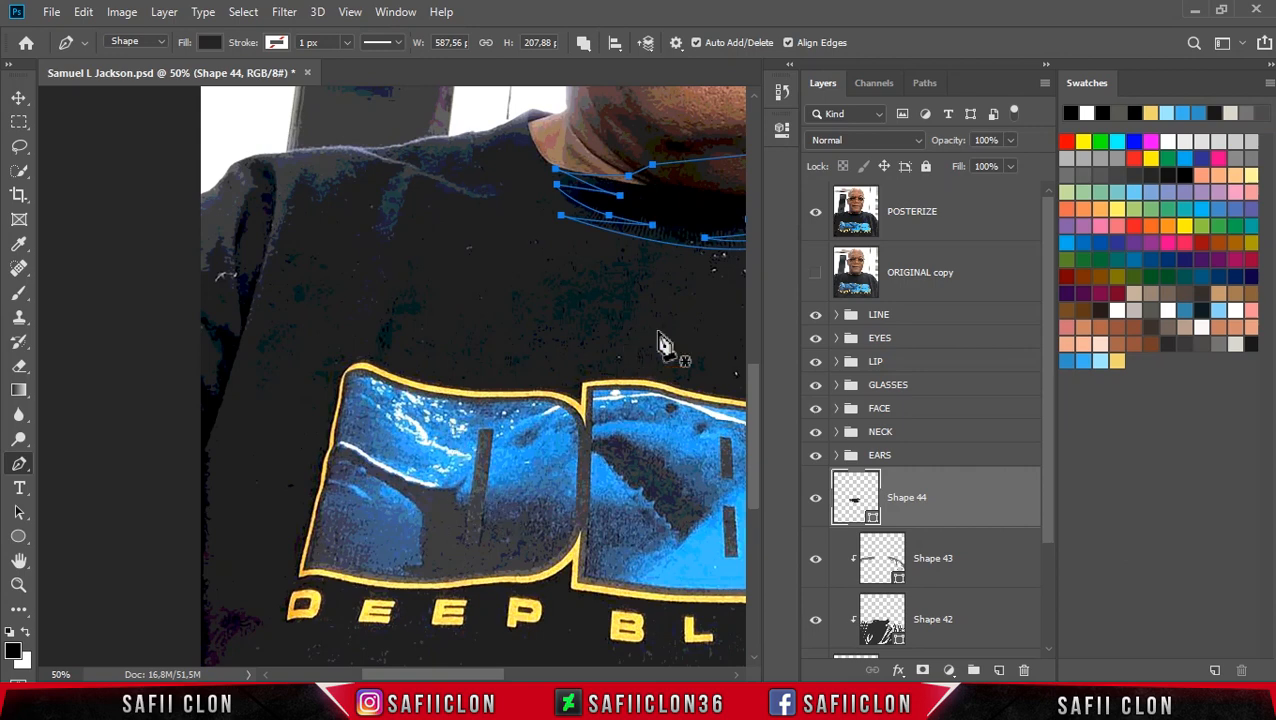
pyautogui.click(815, 215)
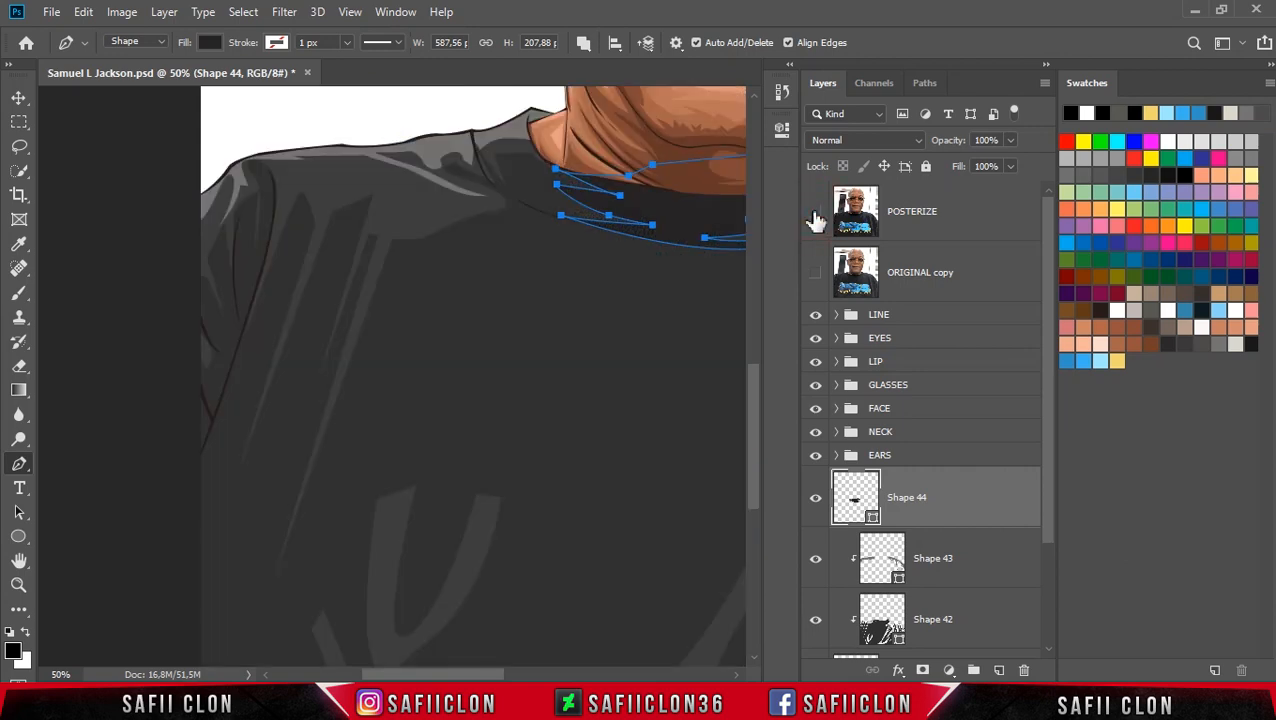
pyautogui.click(815, 217)
pyautogui.click(190, 390)
pyautogui.click(196, 368)
pyautogui.click(213, 391)
pyautogui.click(220, 363)
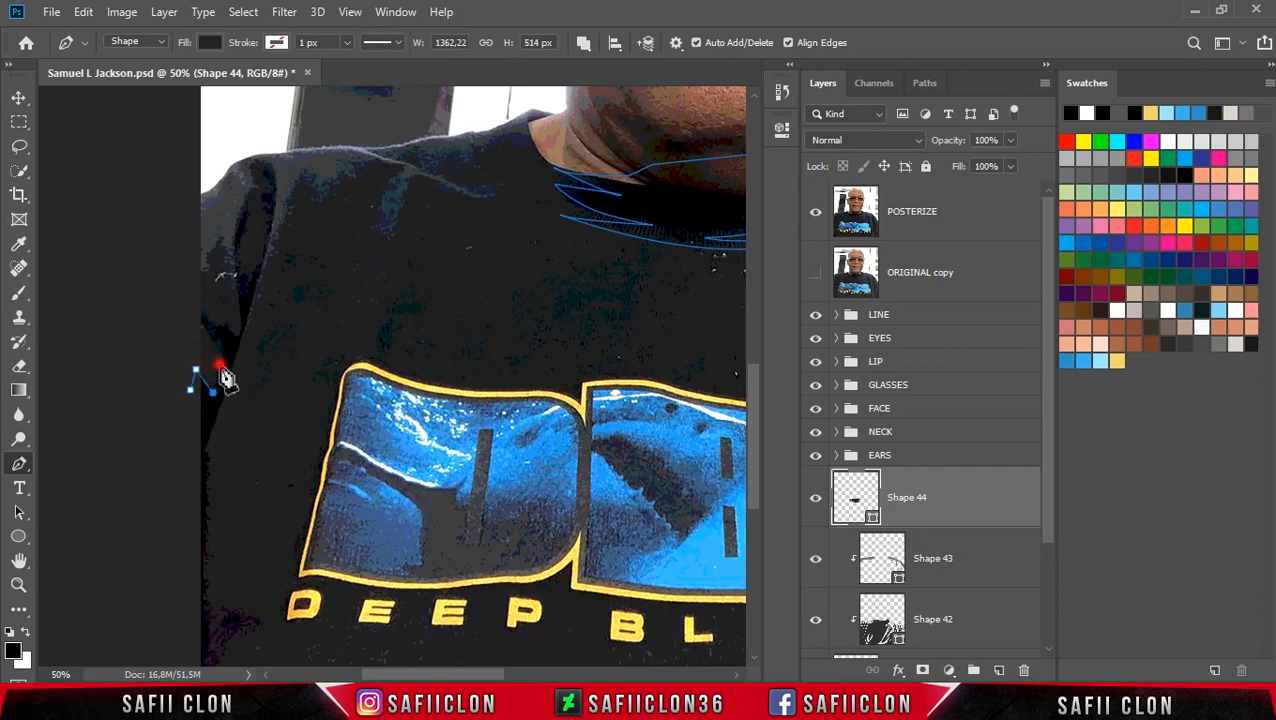
# Step: Trace the zigzag sleeve-fold shadow from the canvas edge up the left sleeve, comparing with the POSTERIZE layer
pyautogui.click(200, 317)
pyautogui.click(199, 297)
pyautogui.click(815, 217)
pyautogui.click(226, 333)
pyautogui.click(222, 258)
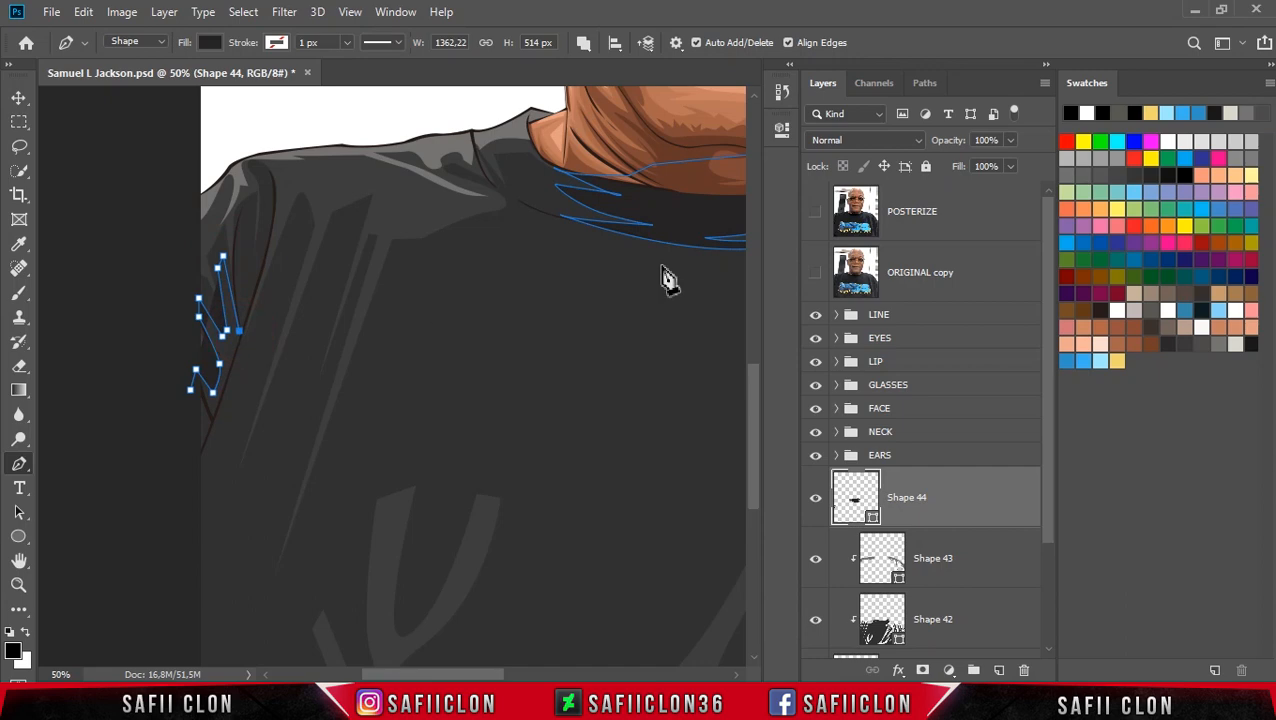
pyautogui.click(815, 212)
pyautogui.click(230, 237)
pyautogui.click(244, 213)
pyautogui.click(242, 214)
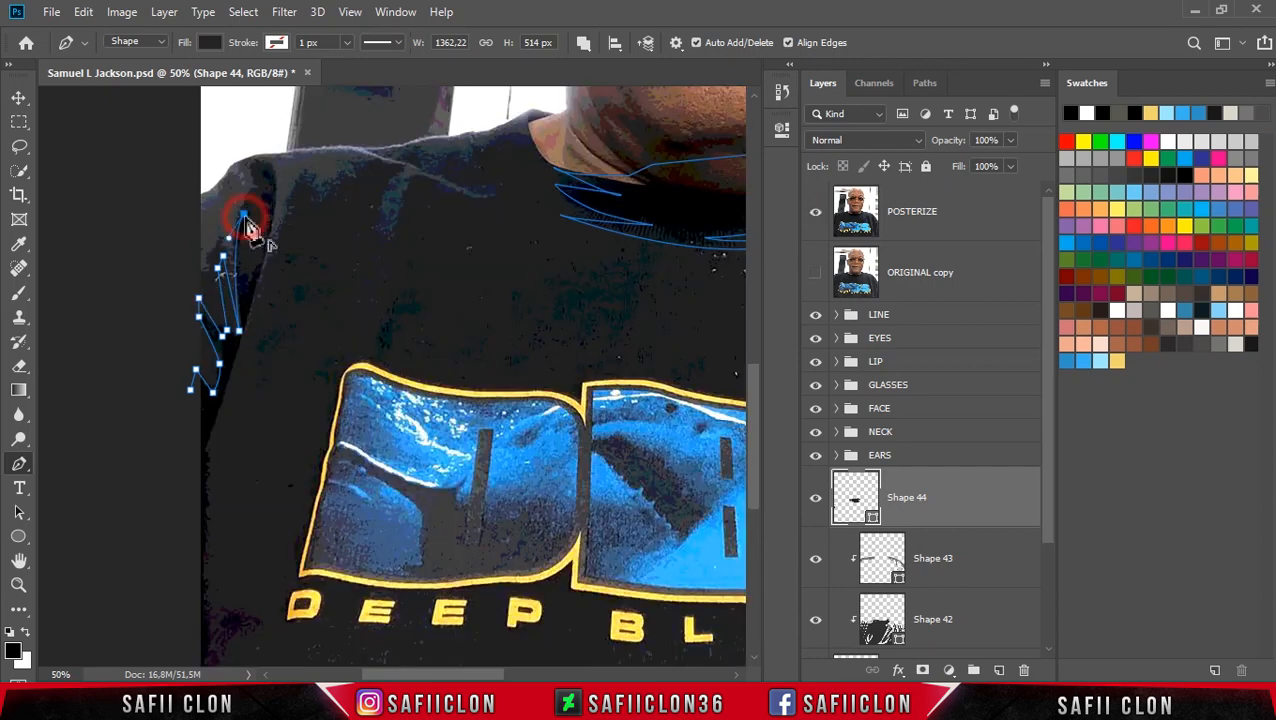
# Step: Hide the POSTERIZE layer and curve the sleeve shadow up to the shoulder and back down along the armhole seam
pyautogui.click(815, 212)
pyautogui.moveTo(245, 257); pyautogui.dragTo(241, 289)
pyautogui.moveTo(265, 205); pyautogui.dragTo(274, 229)
pyautogui.click(257, 176)
pyautogui.moveTo(268, 173); pyautogui.dragTo(278, 190)
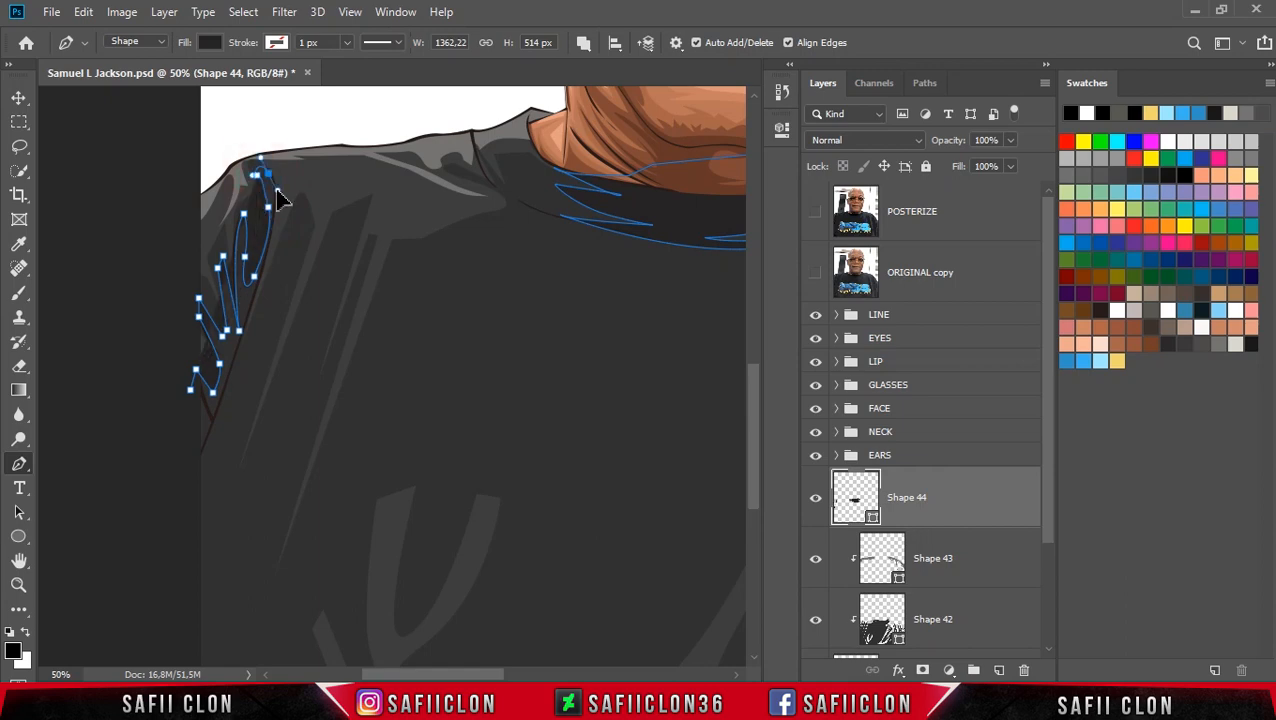
pyautogui.moveTo(257, 287); pyautogui.dragTo(241, 339)
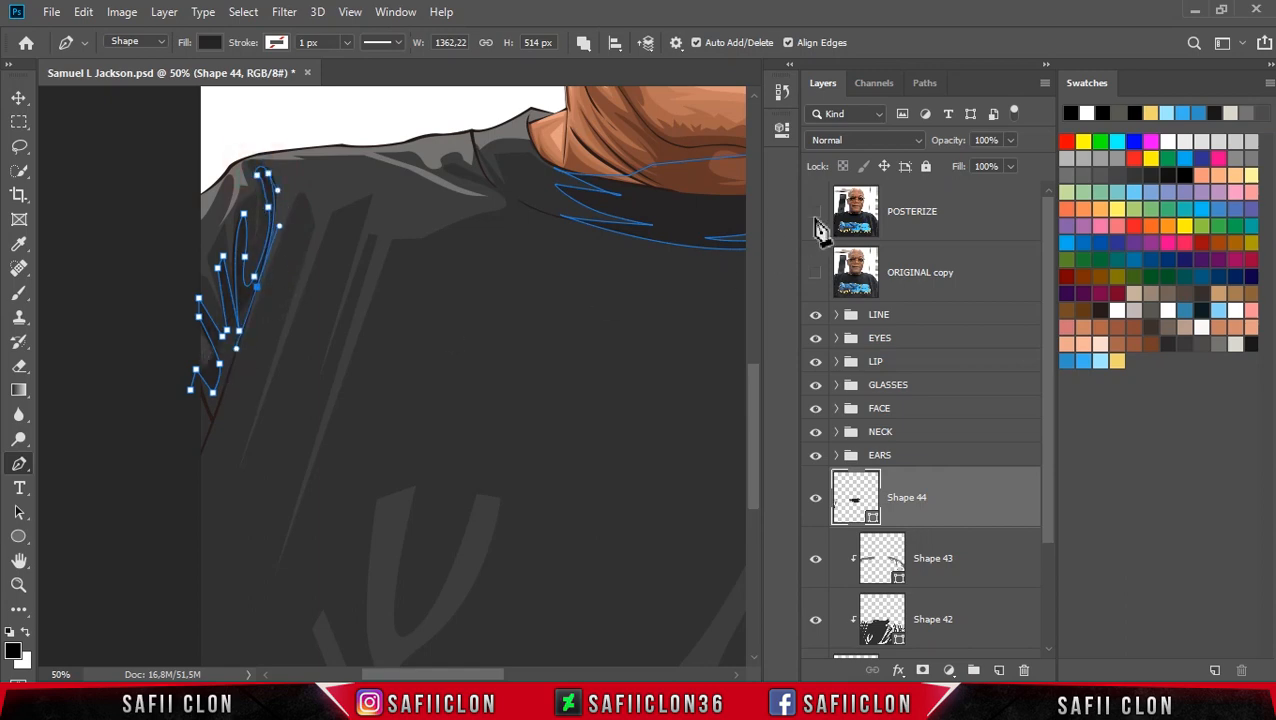
# Step: Continue the sleeve shadow down the left side of the shirt and into the first fold beside the D of DEEP
pyautogui.click(815, 212)
pyautogui.moveTo(208, 446); pyautogui.dragTo(206, 462)
pyautogui.scroll(-1, 215, 452)
pyautogui.scroll(-3, 208, 438)
pyautogui.moveTo(208, 382); pyautogui.dragTo(222, 395)
pyautogui.click(225, 377)
pyautogui.click(274, 408)
# Step: Trace the pointed folds in the shirt's lower-left corner and close the shadow outside the canvas, checking it against the POSTERIZE layer
pyautogui.moveTo(214, 467); pyautogui.dragTo(209, 484)
pyautogui.click(253, 490)
pyautogui.click(303, 429)
pyautogui.click(268, 504)
pyautogui.moveTo(355, 533); pyautogui.dragTo(397, 539)
pyautogui.moveTo(235, 574); pyautogui.dragTo(166, 588)
pyautogui.click(143, 462)
pyautogui.click(107, 285)
pyautogui.click(190, 179)
pyautogui.click(815, 212)
pyautogui.click(815, 214)
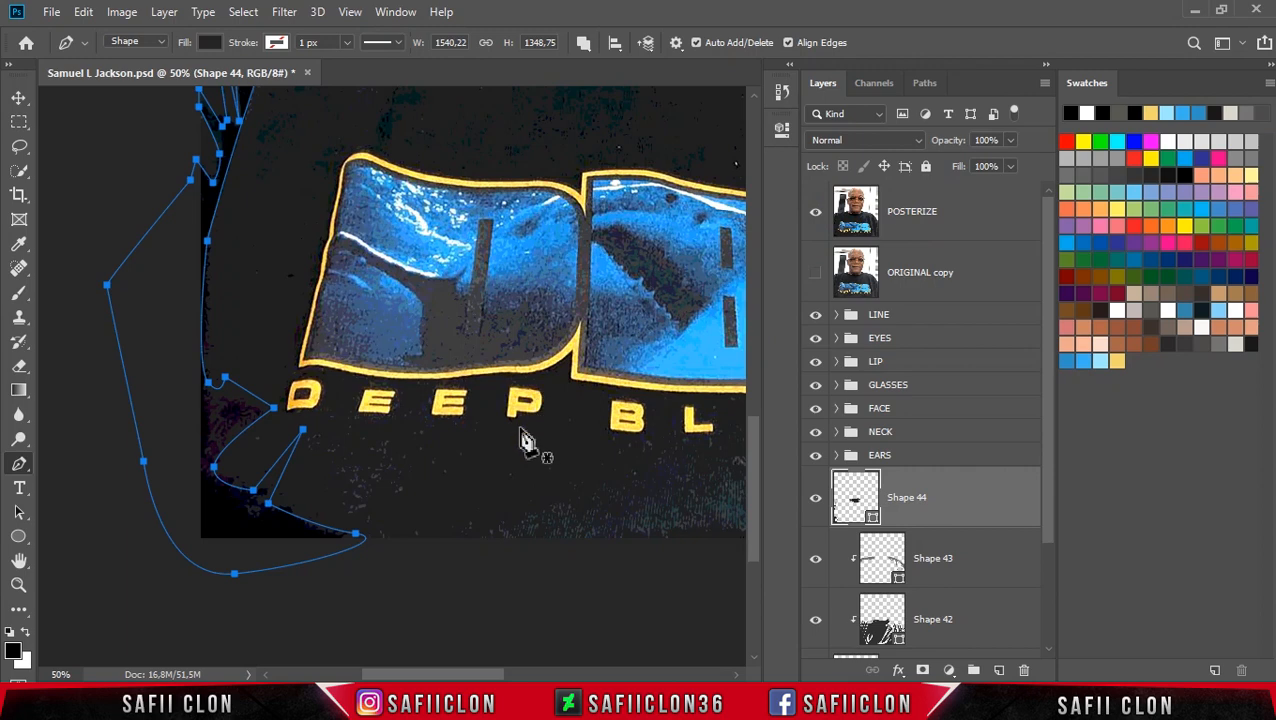
# Step: Hide the POSTERIZE layer and trace a narrow pointed shadow along the canvas edge of the lower right sleeve
pyautogui.moveTo(489, 675); pyautogui.dragTo(636, 672)
pyautogui.scroll(3, 597, 571)
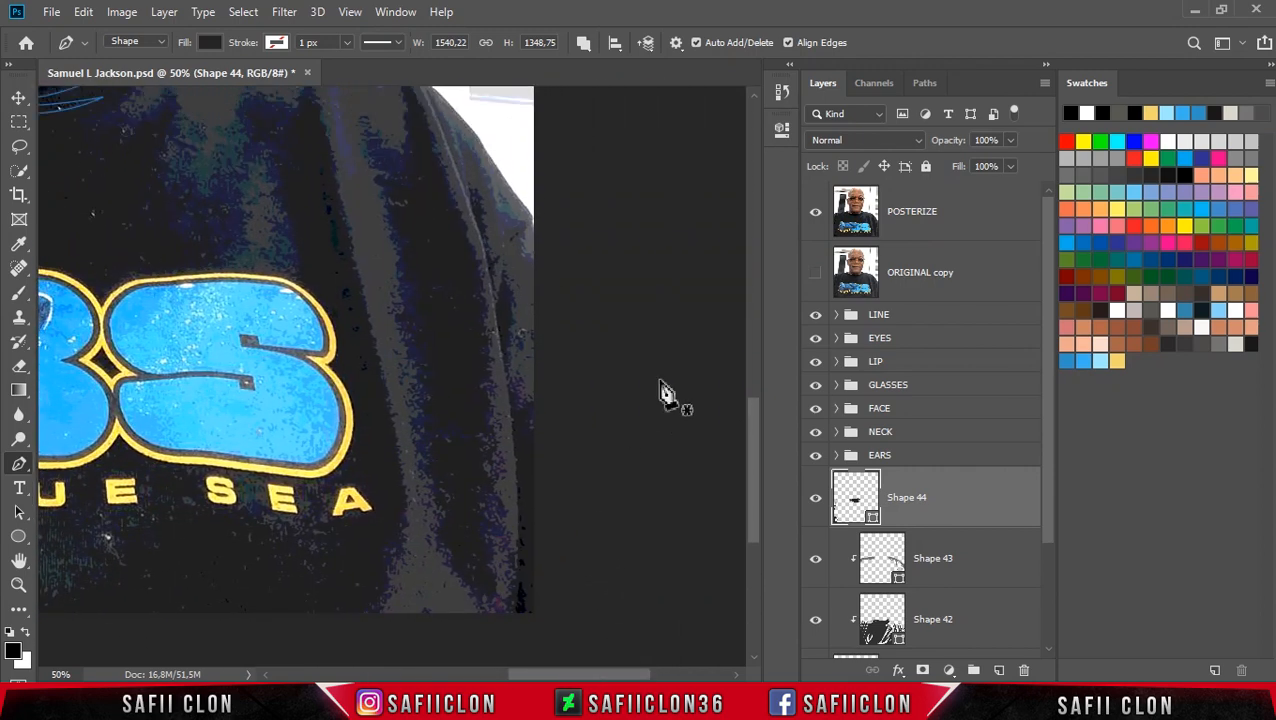
pyautogui.click(815, 220)
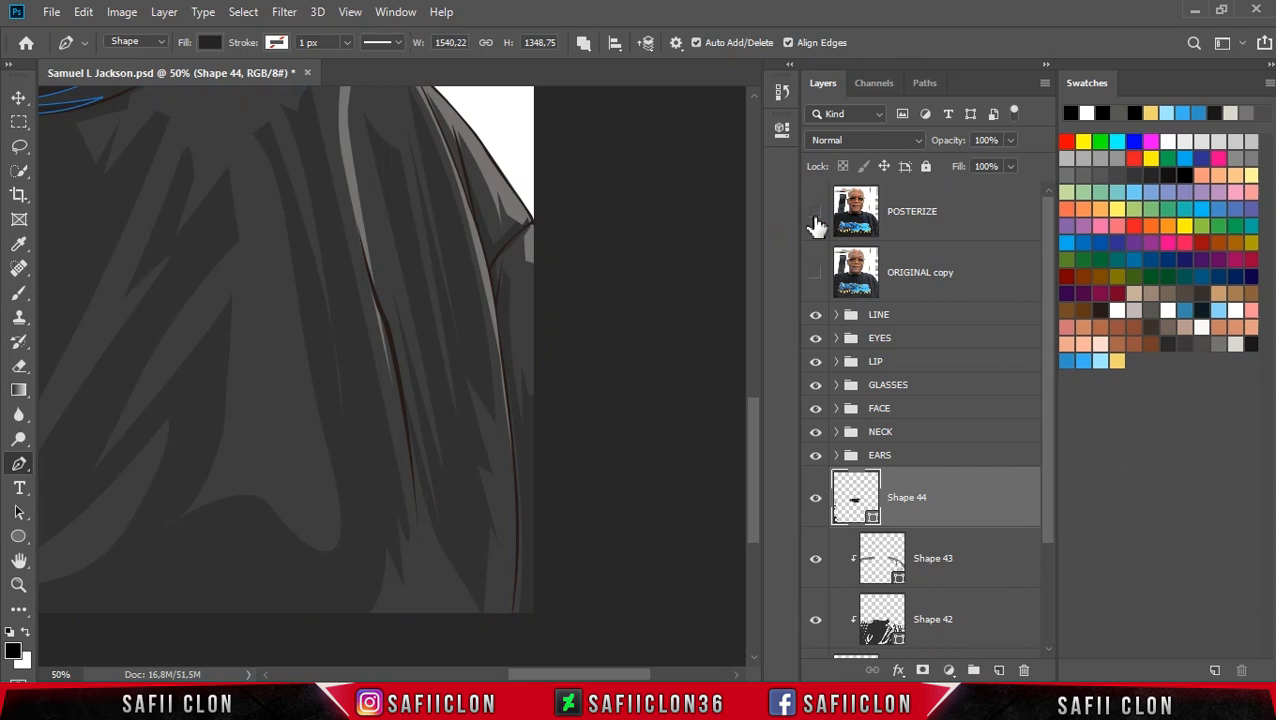
pyautogui.click(539, 622)
pyautogui.click(536, 414)
pyautogui.click(530, 406)
pyautogui.click(532, 533)
pyautogui.moveTo(511, 379); pyautogui.dragTo(506, 362)
# Step: Add a thin closed shadow sliver beside the right armhole seam, just below the sleeve crease
pyautogui.scroll(2, 592, 450)
pyautogui.click(501, 341)
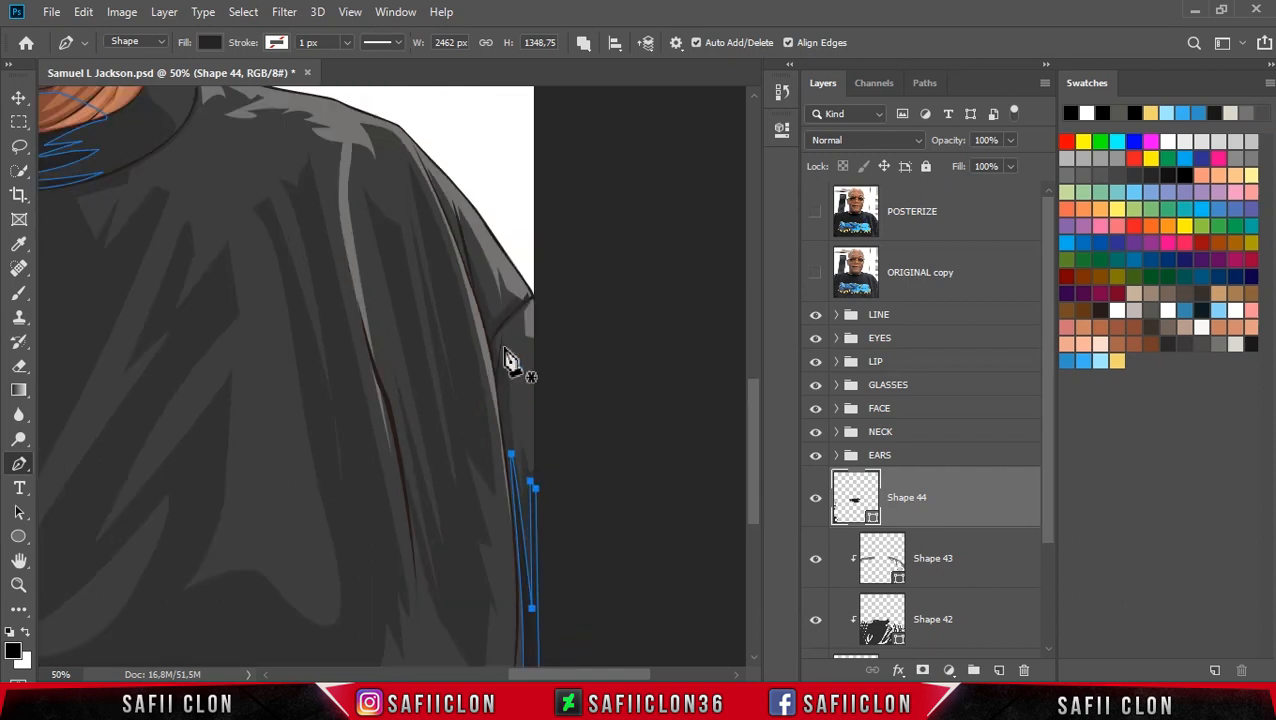
pyautogui.click(494, 385)
pyautogui.click(508, 469)
pyautogui.click(511, 455)
pyautogui.click(506, 358)
pyautogui.click(501, 341)
# Step: Trace a closed shadow down the upper right armhole seam, branching out along the sleeve crease
pyautogui.scroll(2, 453, 286)
pyautogui.click(454, 265)
pyautogui.click(475, 356)
pyautogui.click(496, 439)
pyautogui.click(499, 419)
pyautogui.click(493, 401)
pyautogui.click(525, 364)
pyautogui.click(519, 361)
pyautogui.click(490, 391)
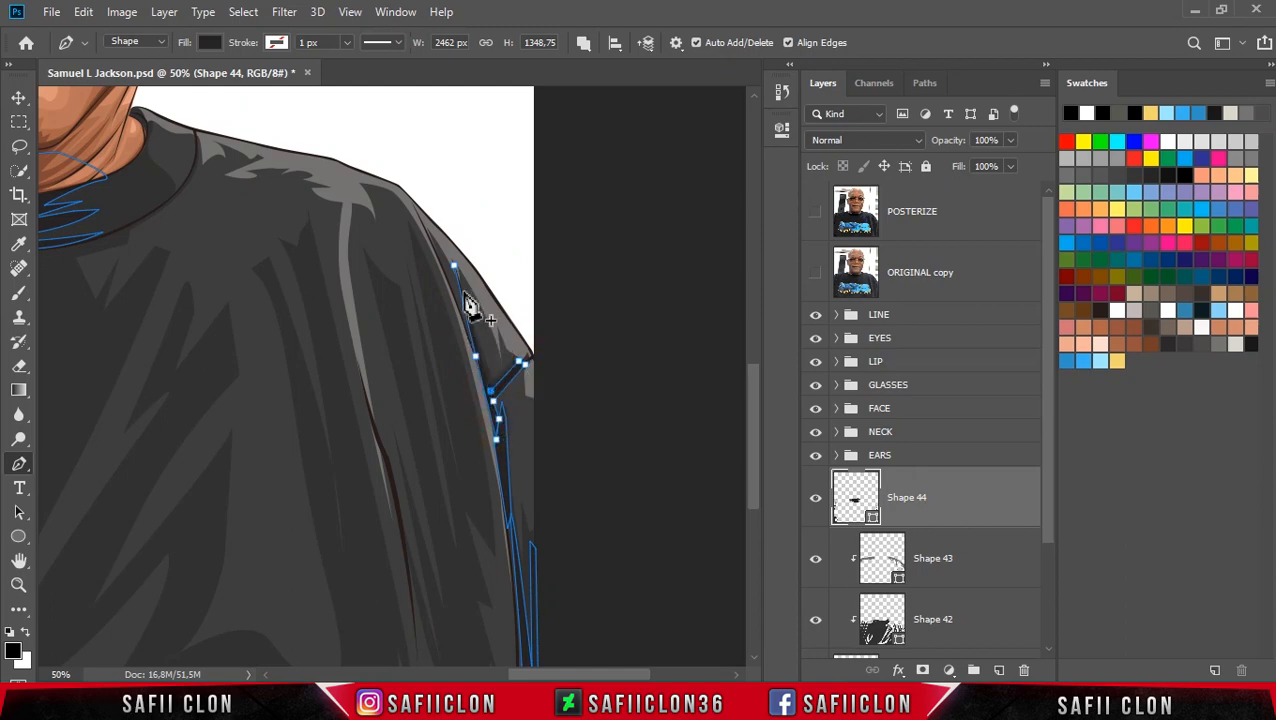
pyautogui.click(455, 267)
# Step: Show the POSTERIZE layer and trace a long curved fold shadow down the chest to the right of the logo
pyautogui.click(815, 211)
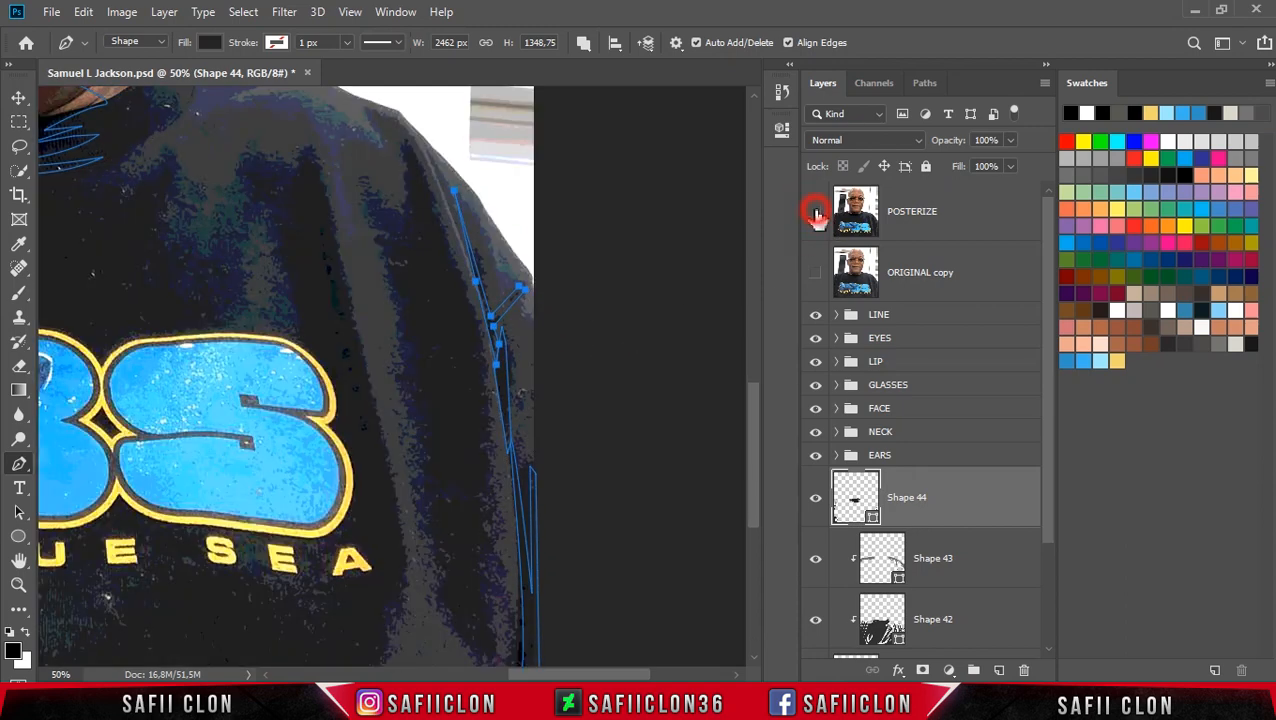
pyautogui.click(815, 213)
pyautogui.click(815, 276)
pyautogui.click(308, 175)
pyautogui.click(815, 212)
pyautogui.moveTo(424, 312); pyautogui.dragTo(424, 282)
pyautogui.moveTo(398, 540); pyautogui.dragTo(394, 597)
pyautogui.moveTo(382, 494); pyautogui.dragTo(386, 455)
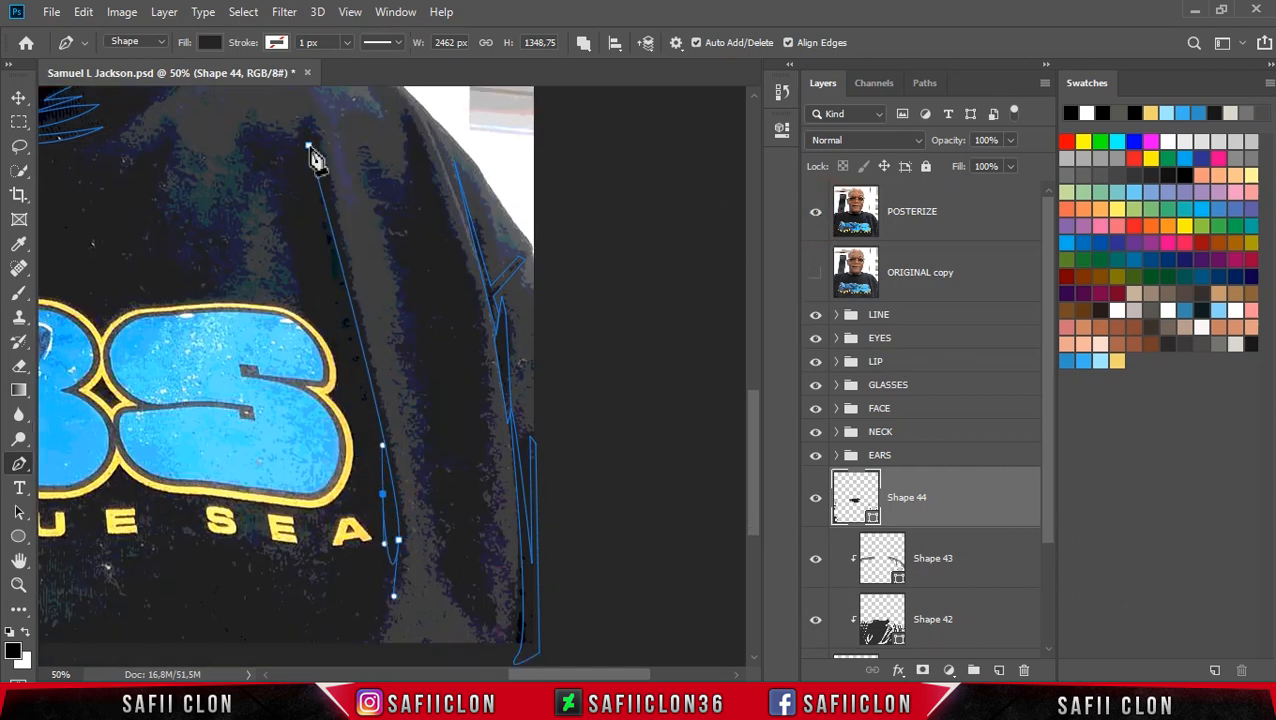
pyautogui.scroll(2, 318, 135)
# Step: Compare the shirt in both reference layers and draw a small triangular shadow above the logo's letter D
pyautogui.hotkey('ctrl', '-')
pyautogui.hotkey('ctrl', '-')
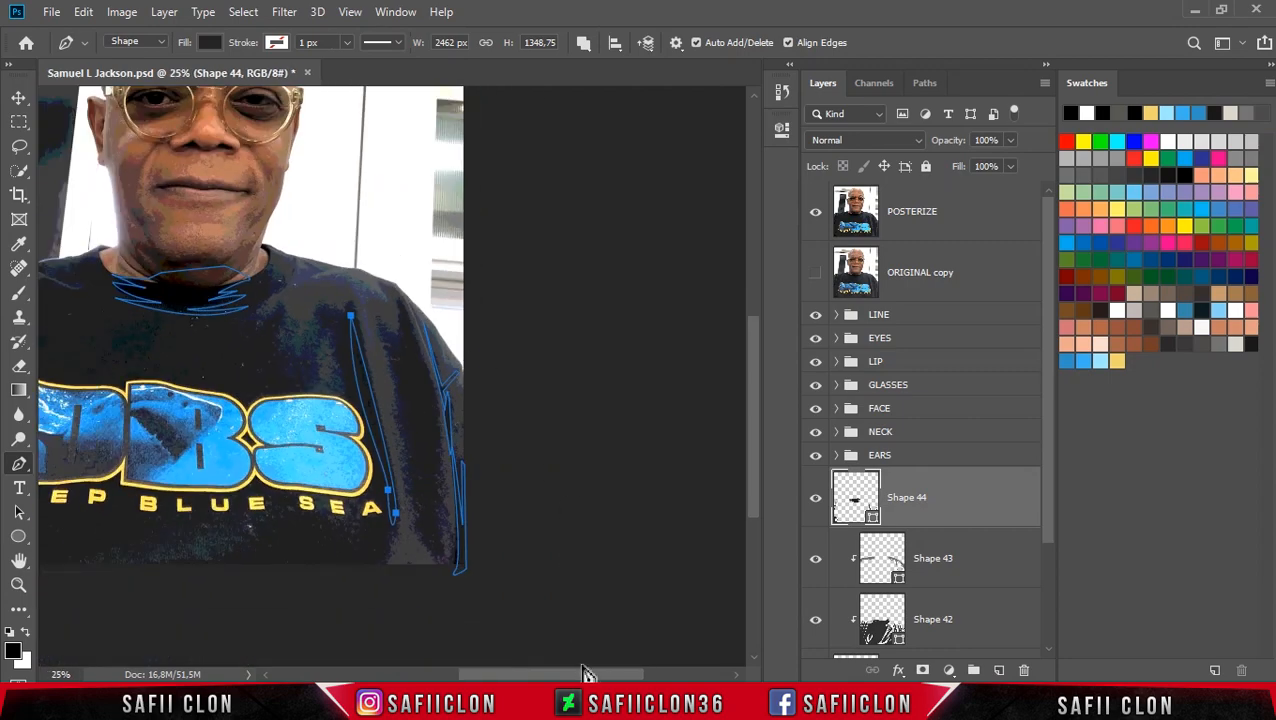
pyautogui.moveTo(585, 670); pyautogui.dragTo(530, 665)
pyautogui.click(816, 215)
pyautogui.click(815, 275)
pyautogui.click(815, 275)
pyautogui.click(815, 213)
pyautogui.click(242, 332)
pyautogui.moveTo(233, 362); pyautogui.dragTo(227, 368)
pyautogui.moveTo(250, 364); pyautogui.dragTo(255, 360)
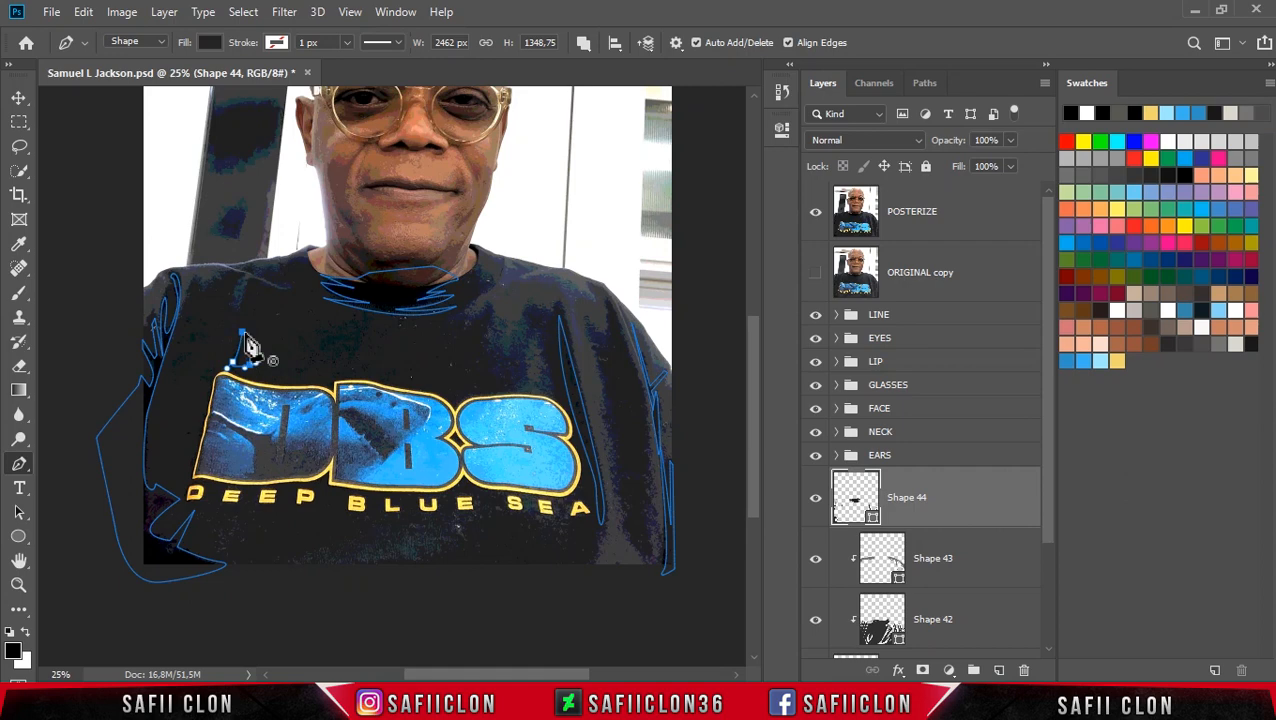
# Step: Switch to the ORIGINAL copy layer and trace the top and jagged right edge of a large chest shadow above the logo
pyautogui.click(816, 212)
pyautogui.click(815, 272)
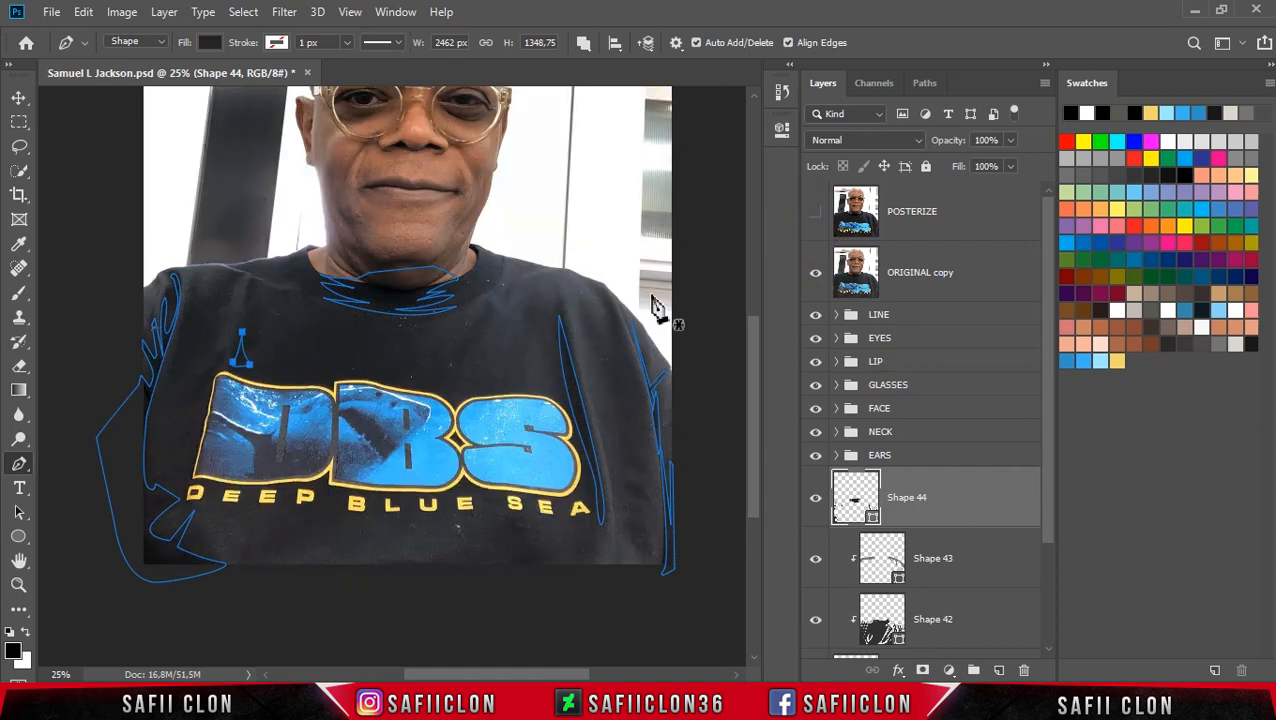
pyautogui.click(283, 339)
pyautogui.moveTo(314, 327); pyautogui.dragTo(364, 316)
pyautogui.click(381, 336)
pyautogui.click(333, 376)
pyautogui.click(391, 348)
pyautogui.click(396, 354)
pyautogui.click(365, 372)
pyautogui.click(407, 358)
pyautogui.click(415, 369)
# Step: Trace the chest shadow's long pointed strokes across the letter D and close the shape at its upper-left start
pyautogui.click(277, 437)
pyautogui.click(273, 430)
pyautogui.click(358, 384)
pyautogui.click(215, 442)
pyautogui.click(215, 426)
pyautogui.click(282, 404)
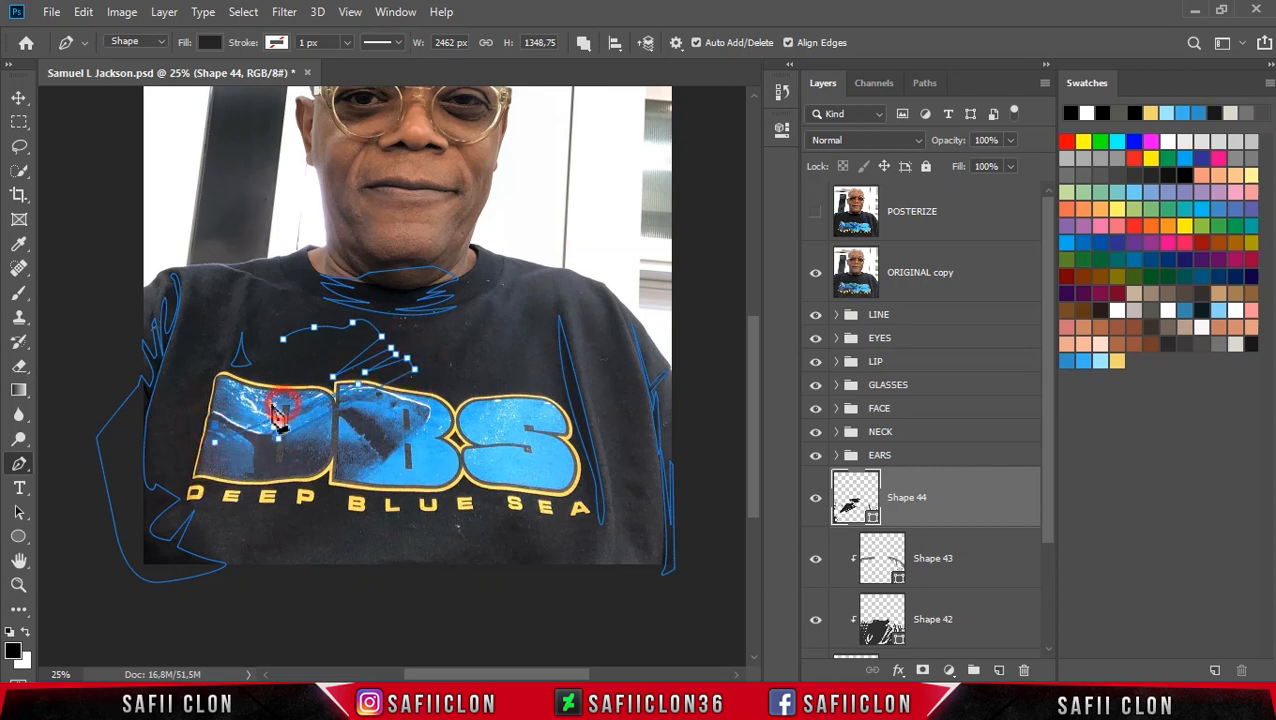
pyautogui.click(294, 373)
pyautogui.click(252, 383)
pyautogui.moveTo(266, 365); pyautogui.dragTo(281, 359)
pyautogui.click(283, 339)
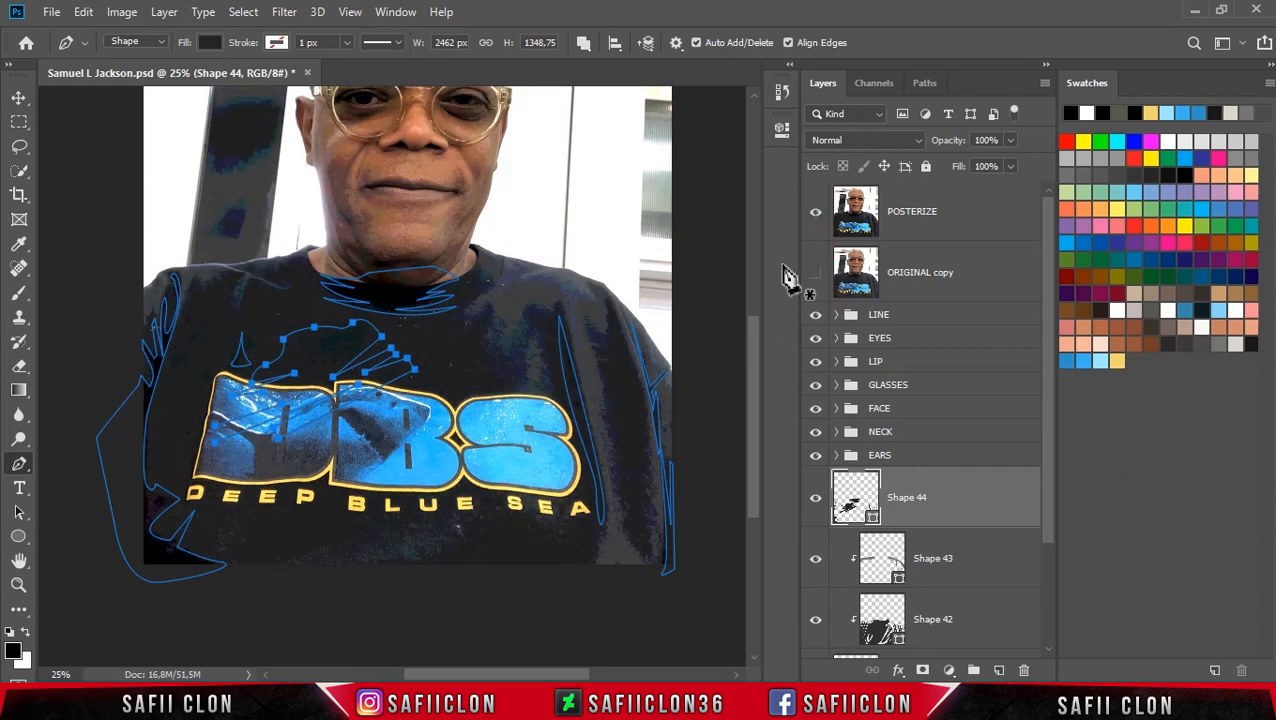
# Step: Hide the reference layers, deselect the finished path, and clip Shape 44 to the shirt base with a clipping mask
pyautogui.click(815, 272)
pyautogui.press('Return')
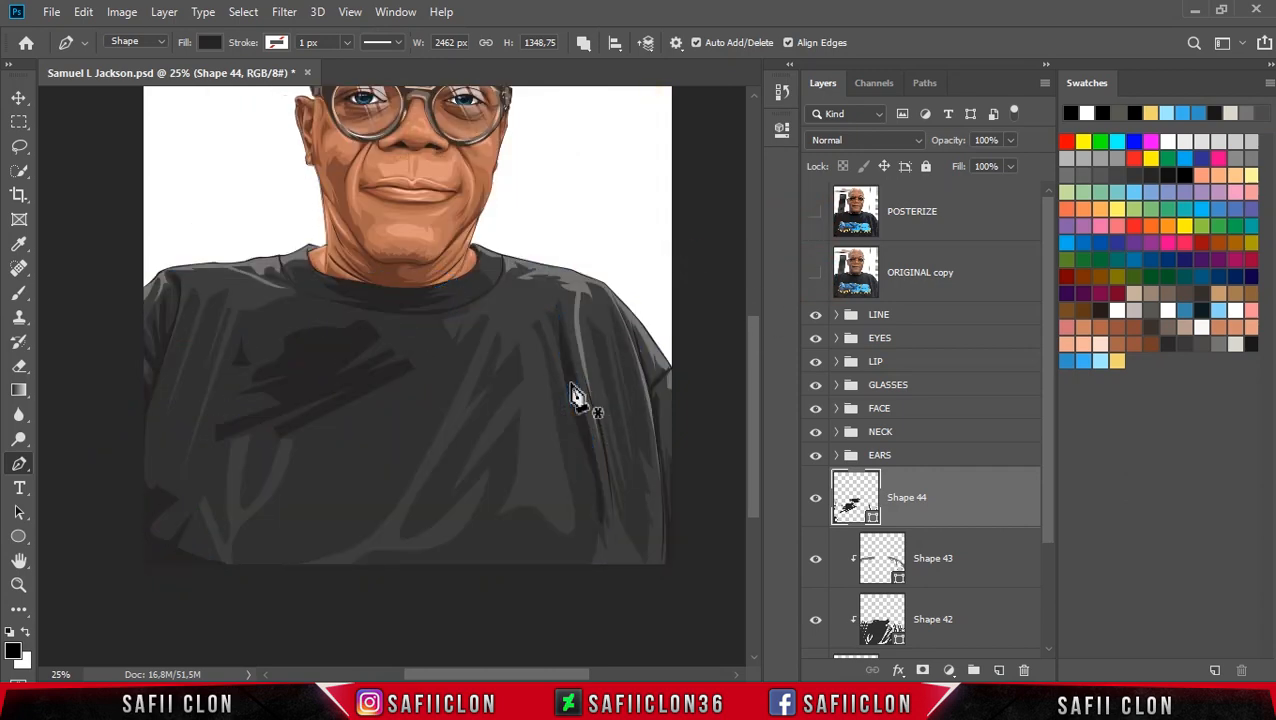
pyautogui.hotkey('ctrl', '-')
pyautogui.hotkey('ctrl', '-')
pyautogui.hotkey('ctrl', '-')
pyautogui.hotkey('ctrl', '+')
pyautogui.hotkey('ctrl', '+')
pyautogui.hotkey('ctrl', '+')
pyautogui.scroll(-3, 561, 356)
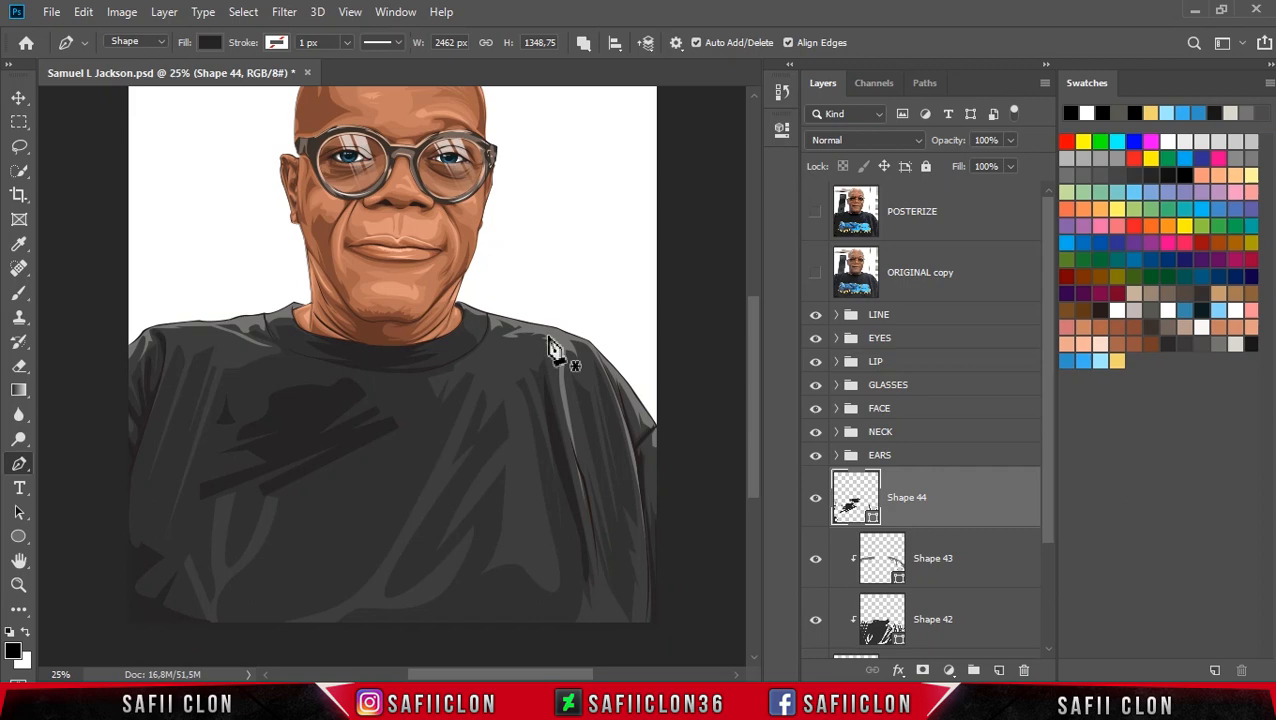
pyautogui.rightClick(958, 505)
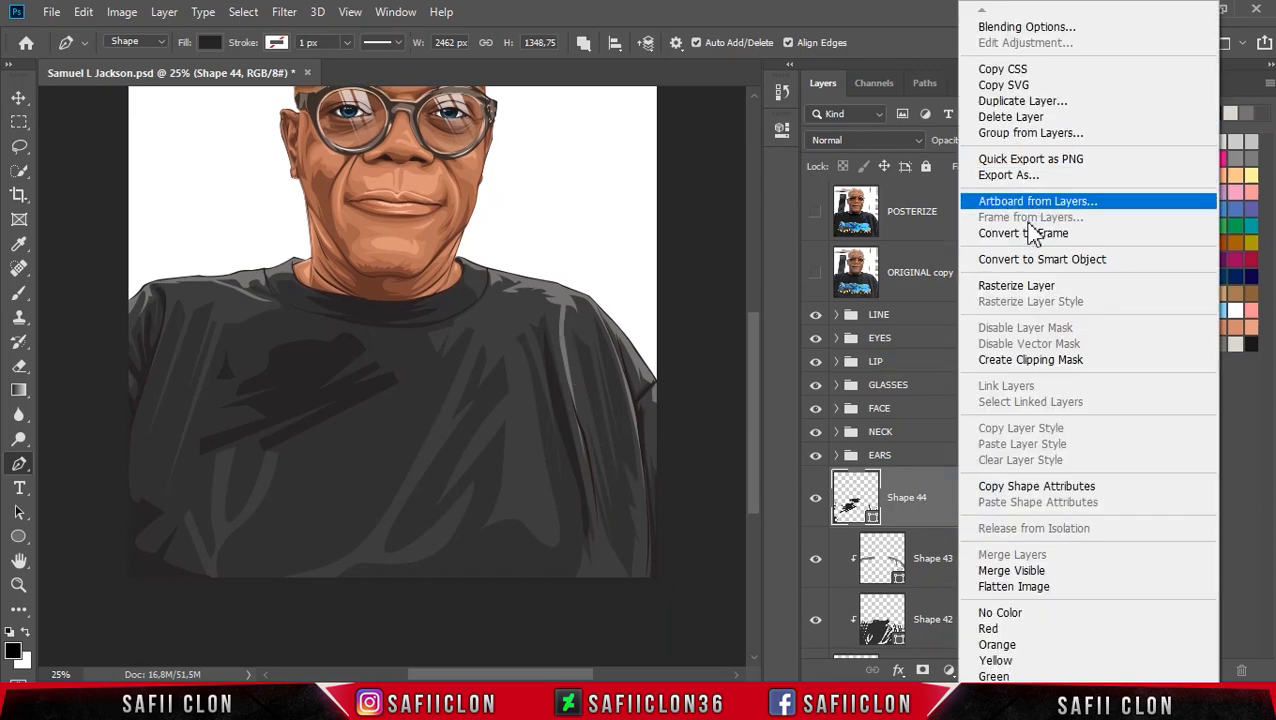
pyautogui.click(1030, 360)
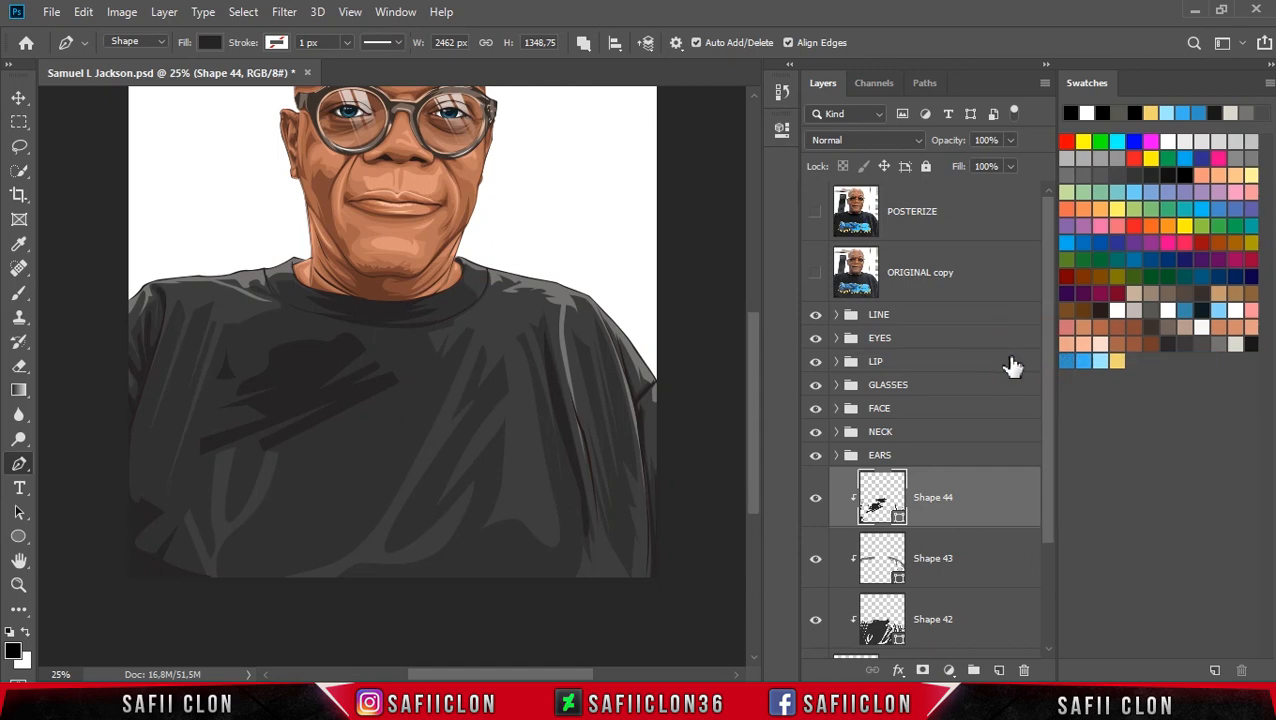
# Step: Show the POSTERIZE layer and set the Pen tool to Shape mode with the New Layer path operation
pyautogui.click(816, 508)
pyautogui.scroll(-3, 815, 504)
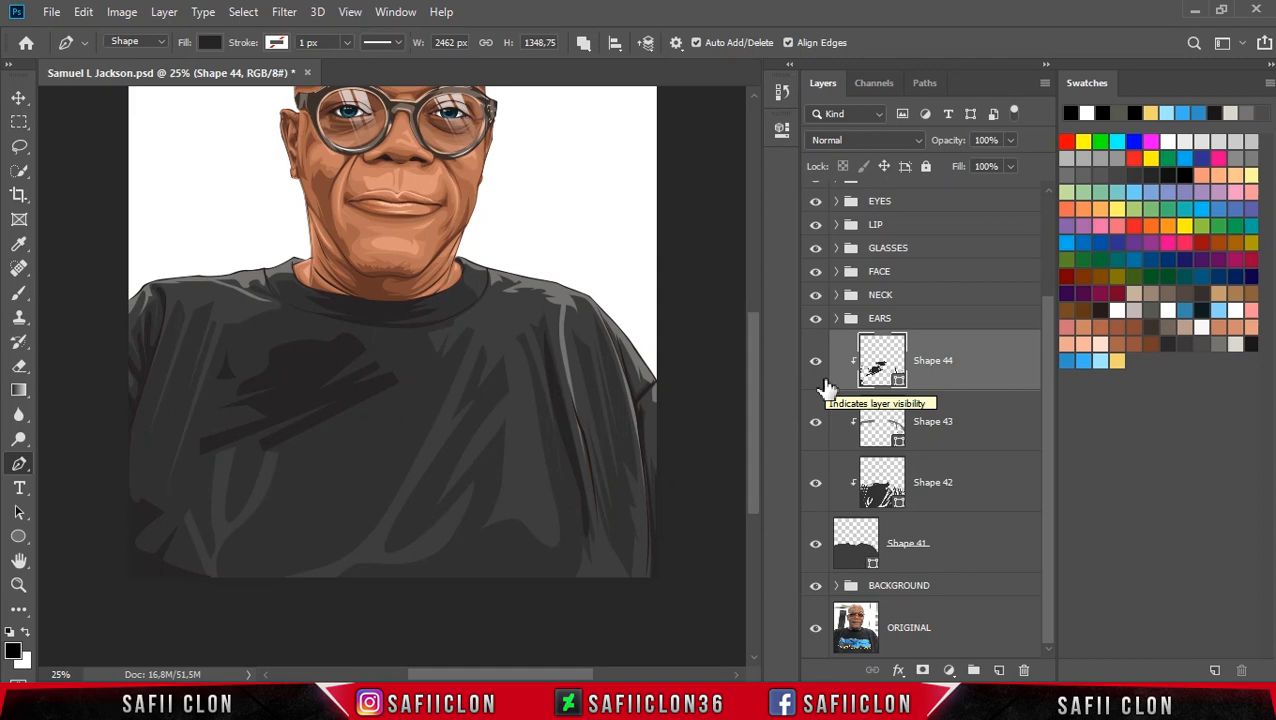
pyautogui.scroll(3, 845, 305)
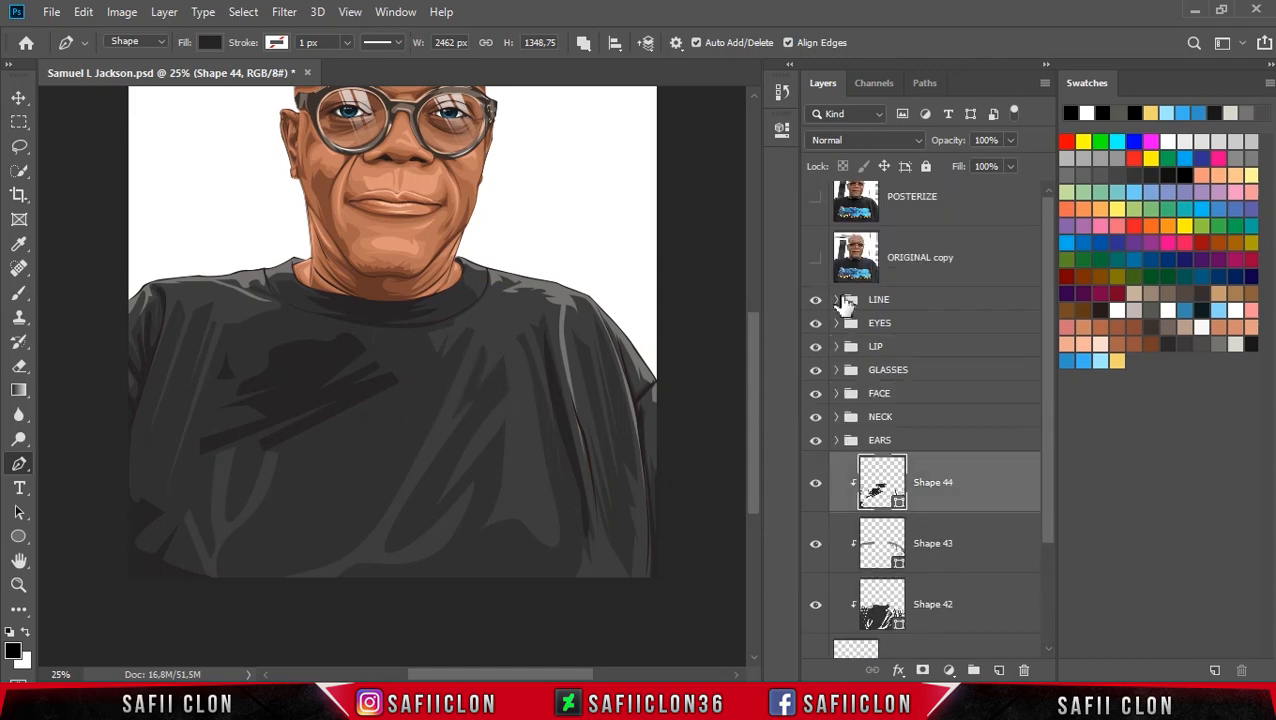
pyautogui.scroll(1, 838, 295)
pyautogui.click(815, 218)
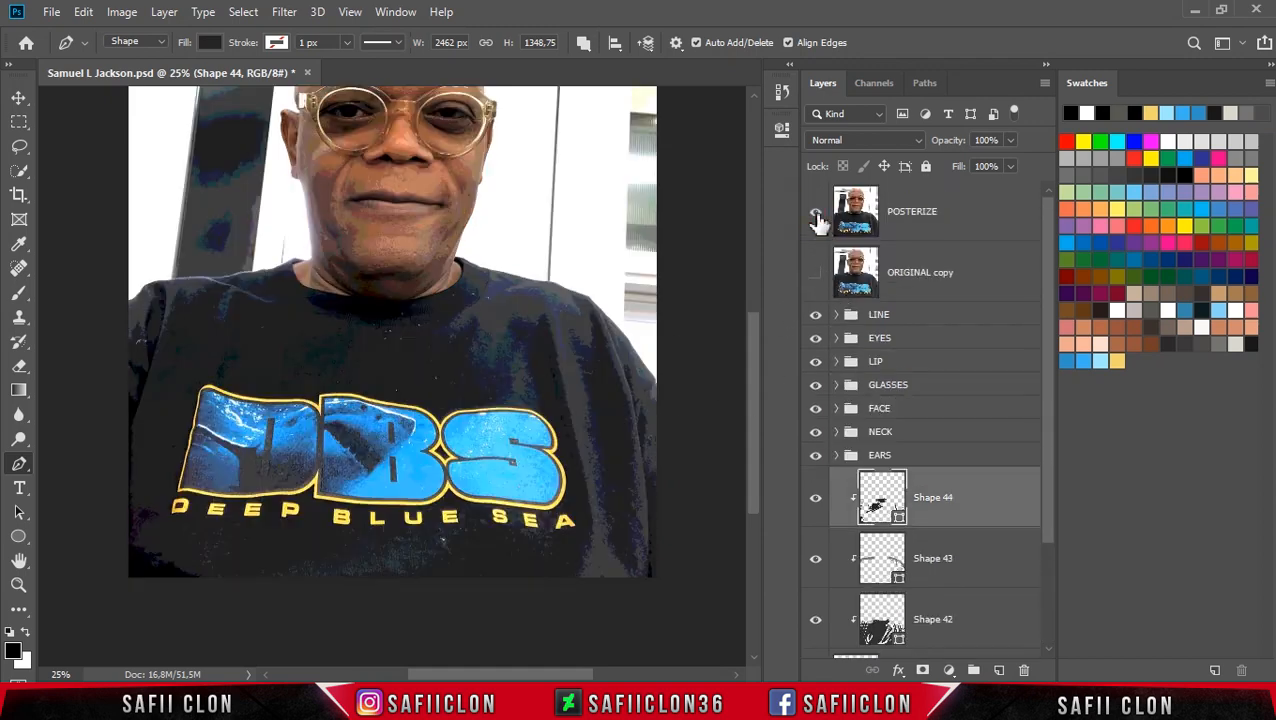
pyautogui.rightClick(19, 463)
pyautogui.click(75, 460)
pyautogui.click(584, 44)
pyautogui.click(607, 63)
pyautogui.click(157, 44)
pyautogui.click(157, 58)
pyautogui.scroll(3, 404, 251)
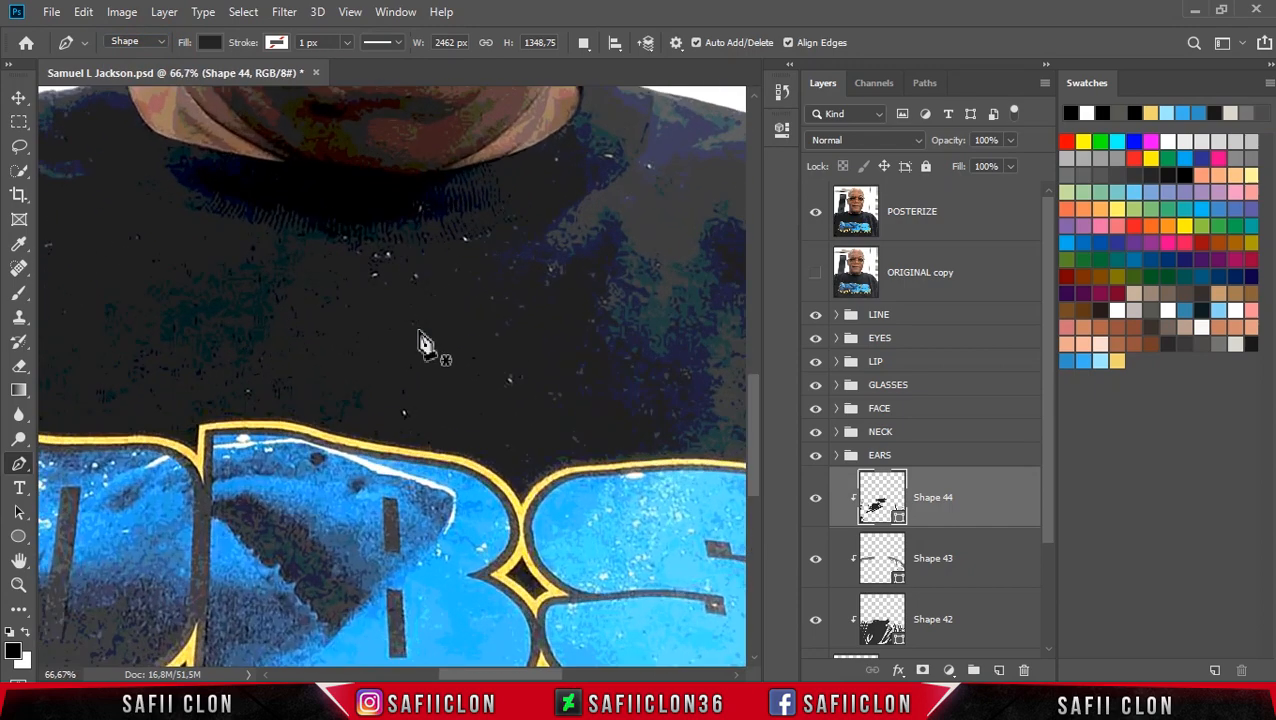
# Step: Start a new shape for the logo by tracing the left side and lower edge of the letter D
pyautogui.moveTo(480, 676); pyautogui.dragTo(412, 678)
pyautogui.scroll(-2, 316, 548)
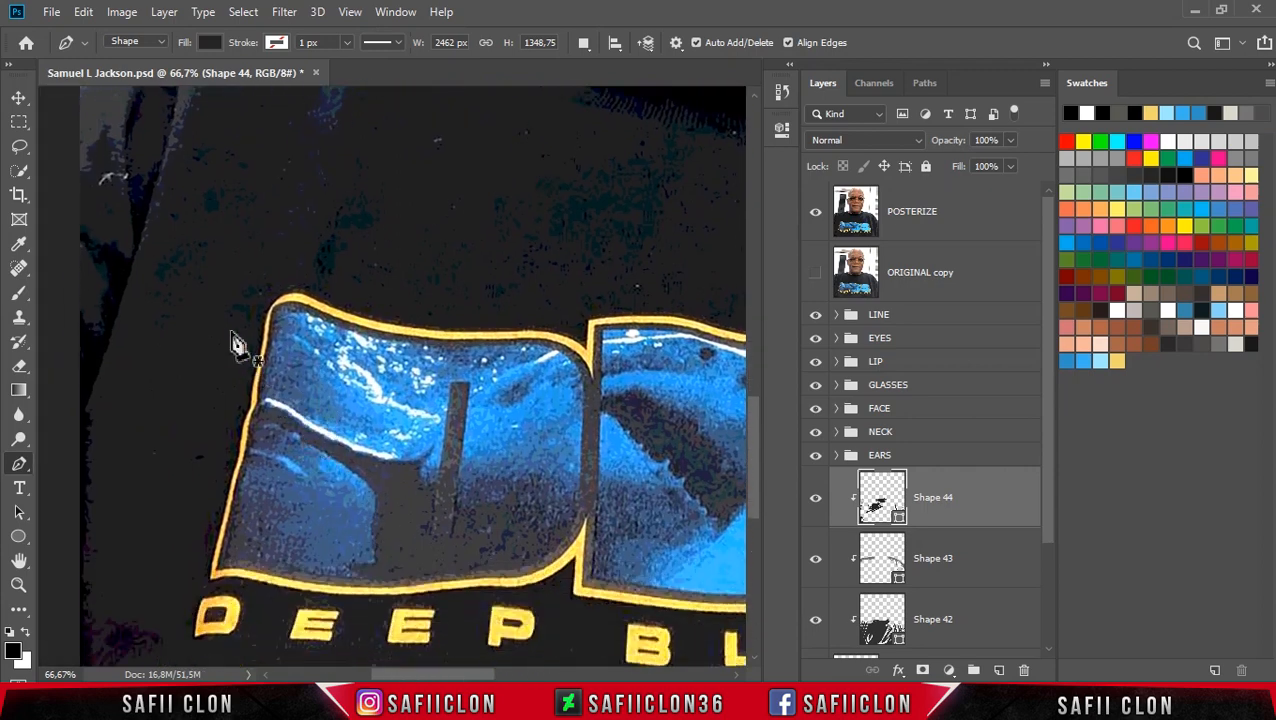
pyautogui.click(271, 309)
pyautogui.click(259, 371)
pyautogui.click(258, 399)
pyautogui.moveTo(249, 420); pyautogui.dragTo(238, 474)
pyautogui.moveTo(217, 568); pyautogui.dragTo(232, 569)
pyautogui.moveTo(343, 589); pyautogui.dragTo(368, 587)
pyautogui.moveTo(562, 557); pyautogui.dragTo(585, 540)
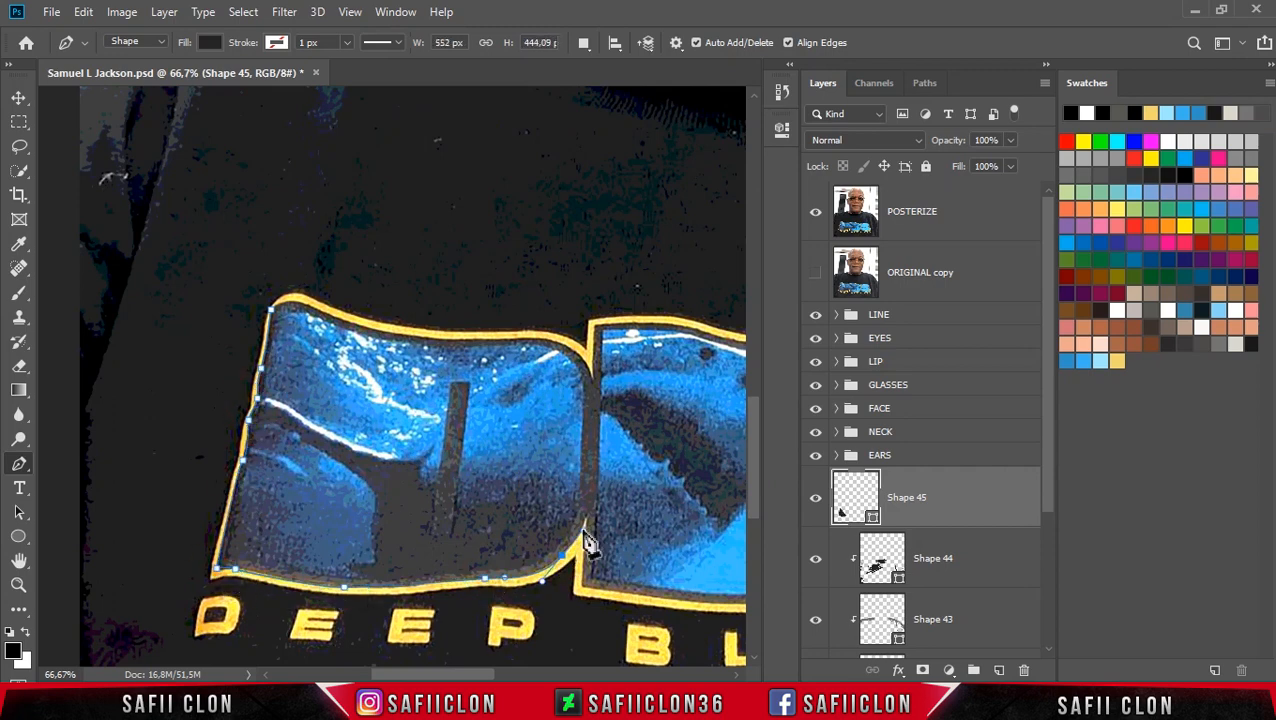
# Step: Continue the logo outline along the bottom of the letter B up to the notch before the S
pyautogui.click(582, 584)
pyautogui.moveTo(480, 673); pyautogui.dragTo(524, 673)
pyautogui.click(420, 599)
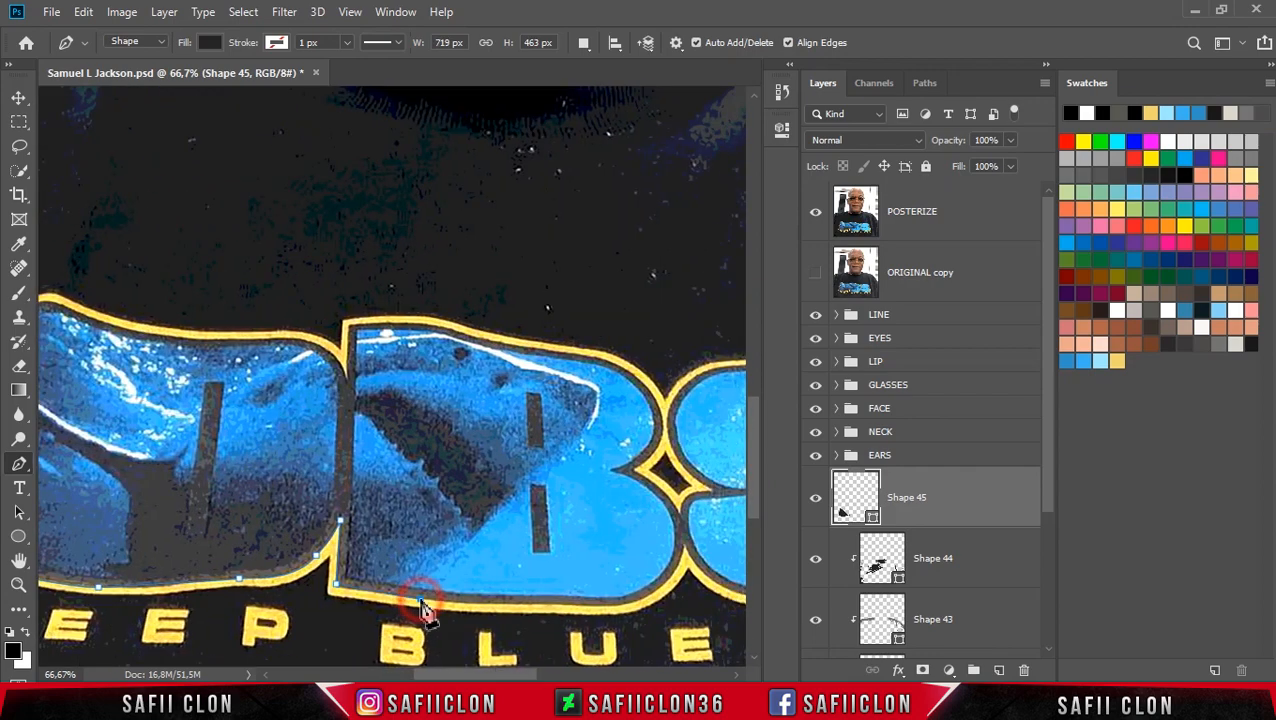
pyautogui.moveTo(519, 606); pyautogui.dragTo(619, 606)
pyautogui.moveTo(674, 572); pyautogui.dragTo(685, 549)
pyautogui.click(684, 548)
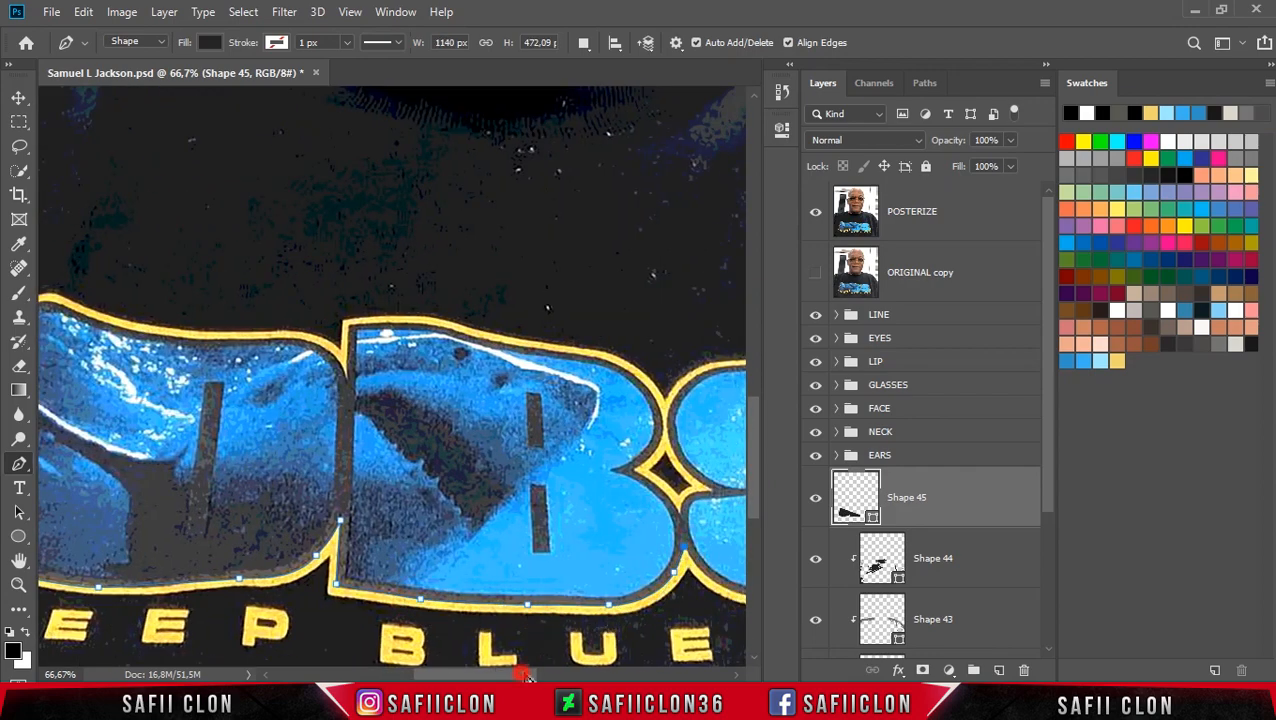
# Step: Outline the bottom and right side of the letter S's lower bowl up to its right notch
pyautogui.moveTo(518, 673); pyautogui.dragTo(559, 673)
pyautogui.moveTo(484, 586); pyautogui.dragTo(586, 601)
pyautogui.moveTo(680, 616); pyautogui.dragTo(691, 616)
pyautogui.moveTo(560, 673); pyautogui.dragTo(592, 673)
pyautogui.moveTo(575, 566); pyautogui.dragTo(507, 463)
pyautogui.click(546, 467)
# Step: Curve the logo outline around the top of the letter S and down its left side
pyautogui.moveTo(513, 377); pyautogui.dragTo(447, 319)
pyautogui.keyDown('alt'); pyautogui.click(513, 377); pyautogui.keyUp('alt')
pyautogui.moveTo(466, 363); pyautogui.dragTo(454, 360)
pyautogui.moveTo(315, 370); pyautogui.dragTo(268, 398)
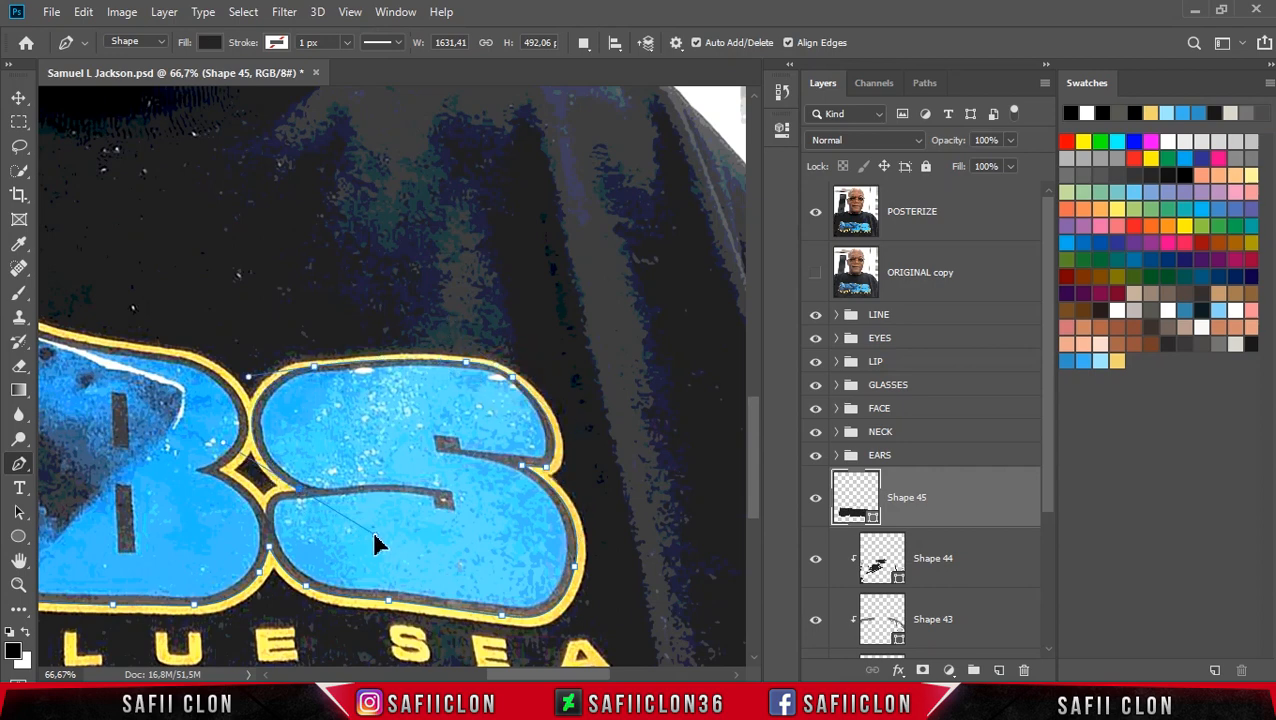
pyautogui.moveTo(375, 536); pyautogui.dragTo(372, 534)
# Step: Trace around the diamond gap between B and S and continue the outline along the top of the letter B
pyautogui.scroll(-2, 316, 470)
pyautogui.keyDown('alt'); pyautogui.click(298, 413); pyautogui.keyUp('alt')
pyautogui.click(285, 419)
pyautogui.moveTo(264, 438); pyautogui.dragTo(258, 462)
pyautogui.moveTo(520, 671); pyautogui.dragTo(481, 671)
pyautogui.keyDown('alt'); pyautogui.click(484, 438); pyautogui.keyUp('alt')
pyautogui.moveTo(440, 395); pyautogui.dragTo(406, 383)
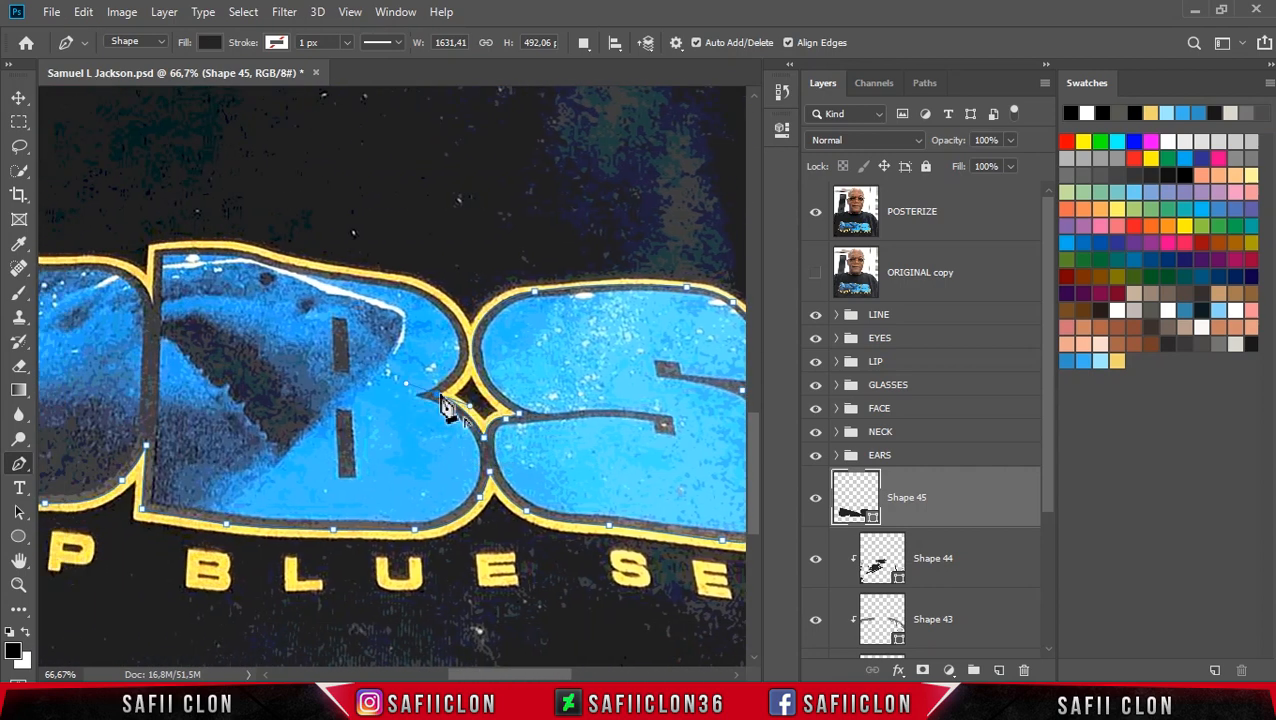
pyautogui.click(406, 283)
pyautogui.moveTo(289, 267); pyautogui.dragTo(251, 263)
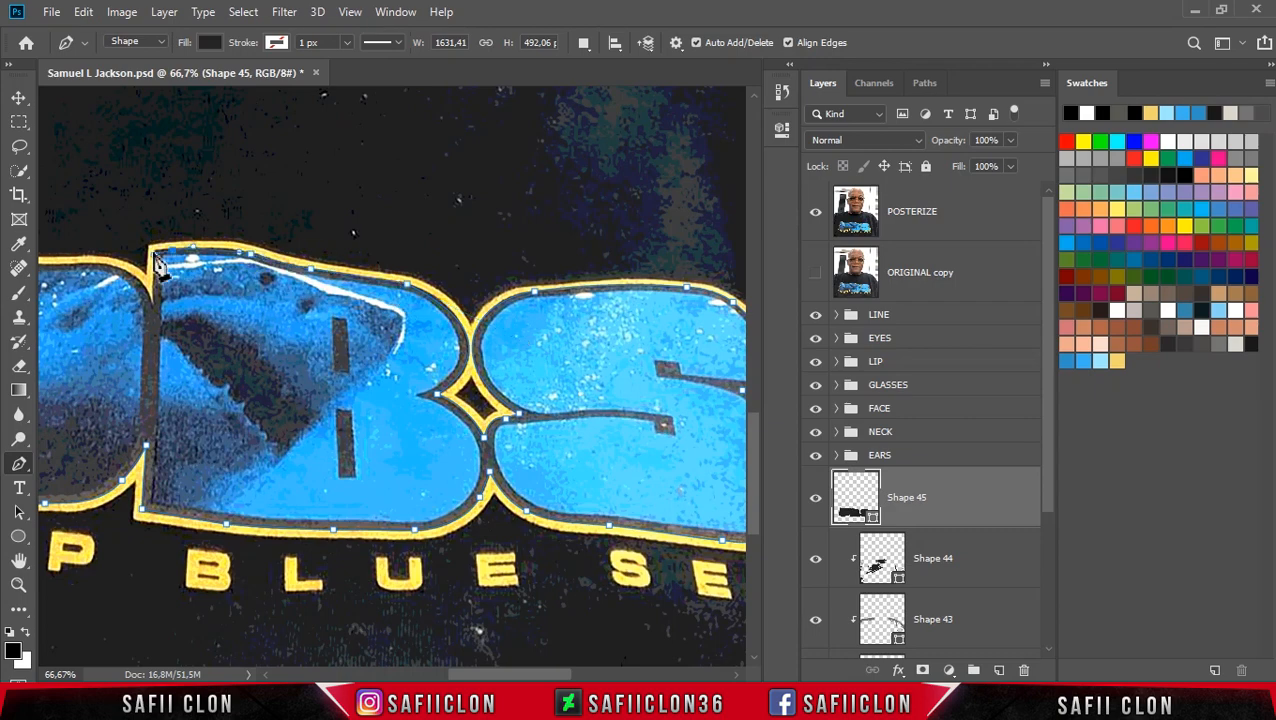
# Step: Trace the top edge of the letter D, close the logo outline, and hide the POSTERIZE layer
pyautogui.moveTo(513, 675); pyautogui.dragTo(463, 674)
pyautogui.moveTo(399, 264); pyautogui.dragTo(296, 263)
pyautogui.moveTo(203, 248); pyautogui.dragTo(108, 254)
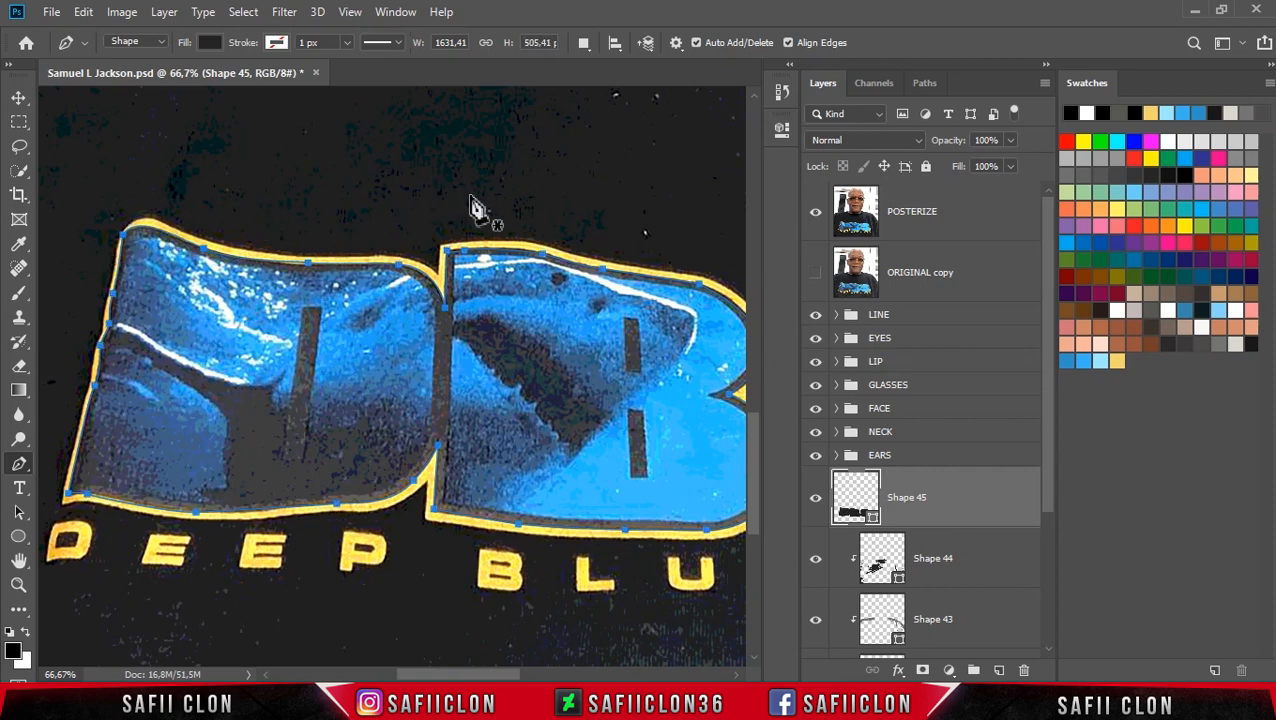
pyautogui.click(816, 218)
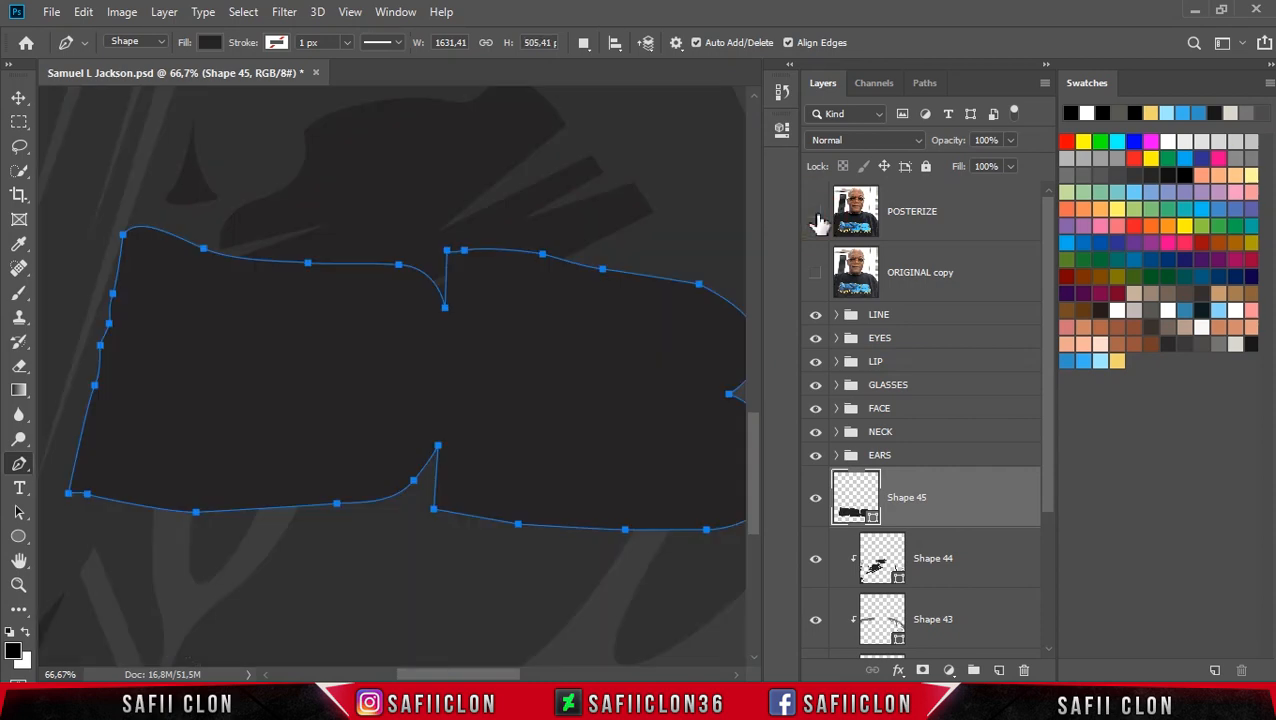
# Step: Change the fill of the DBS logo's backing shape to the near-black swatch 1a1819
pyautogui.hotkey('ctrl', '-')
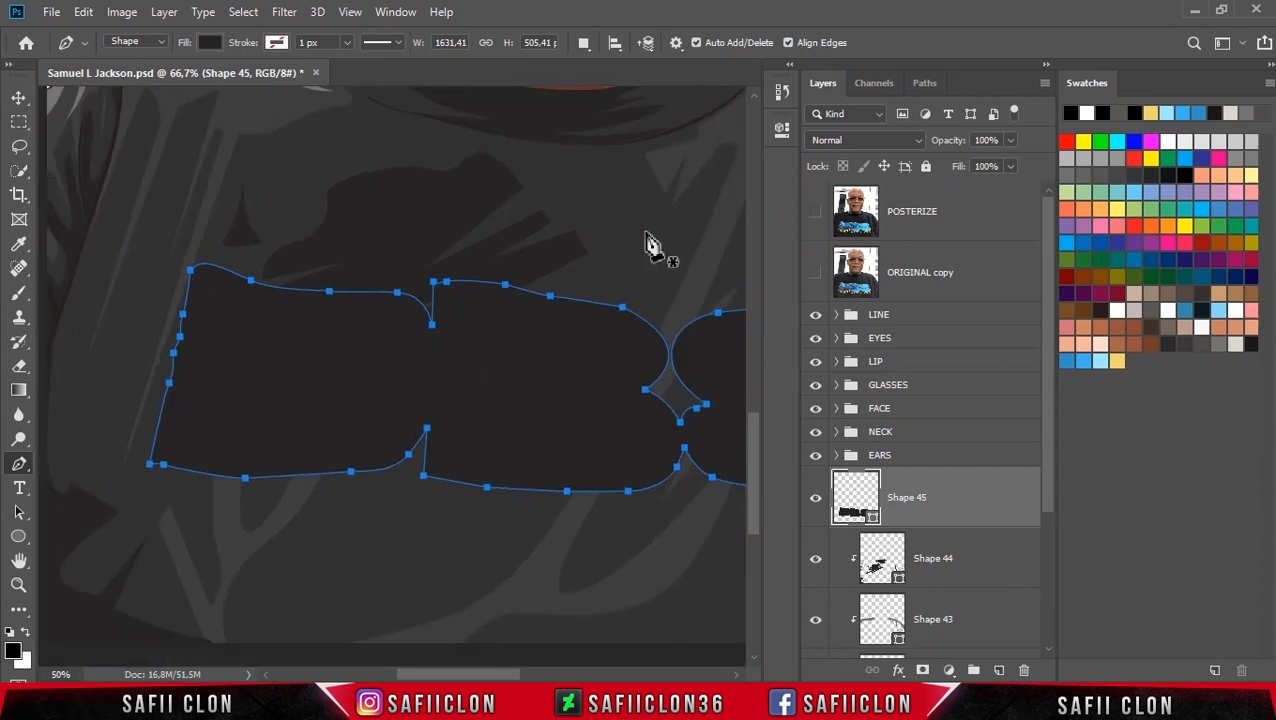
pyautogui.hotkey('ctrl', '-')
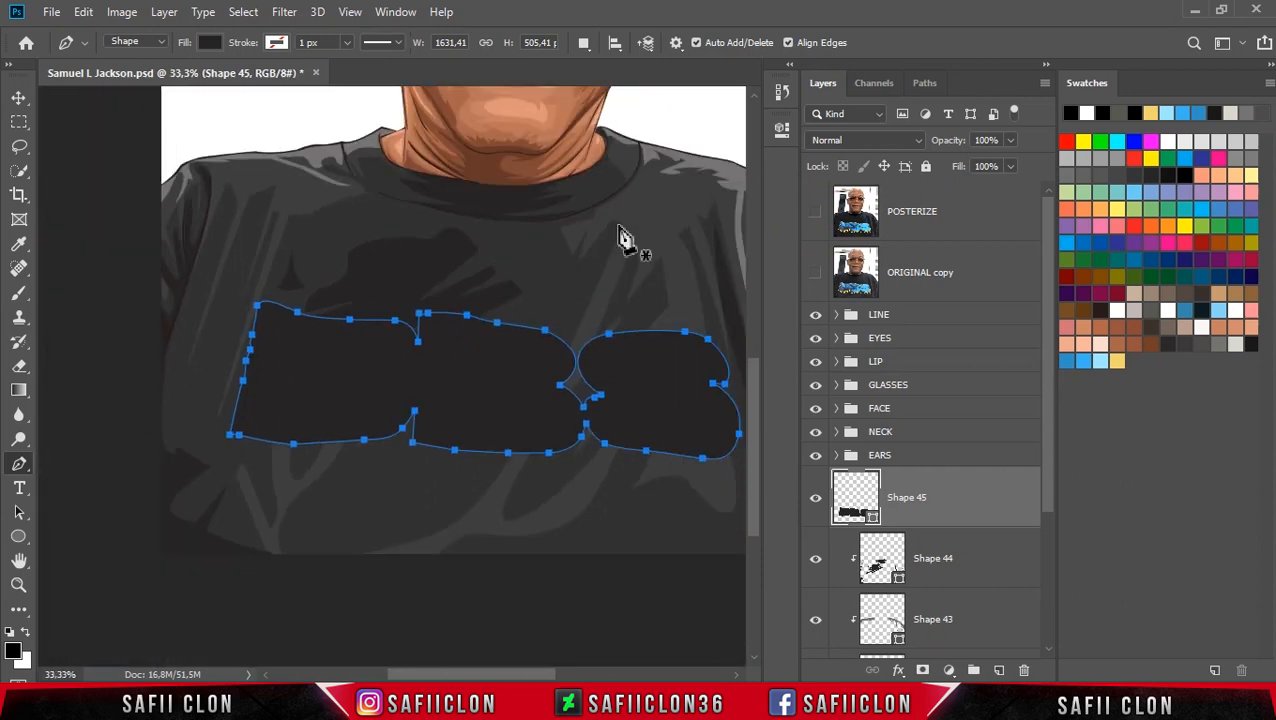
pyautogui.doubleClick(874, 515)
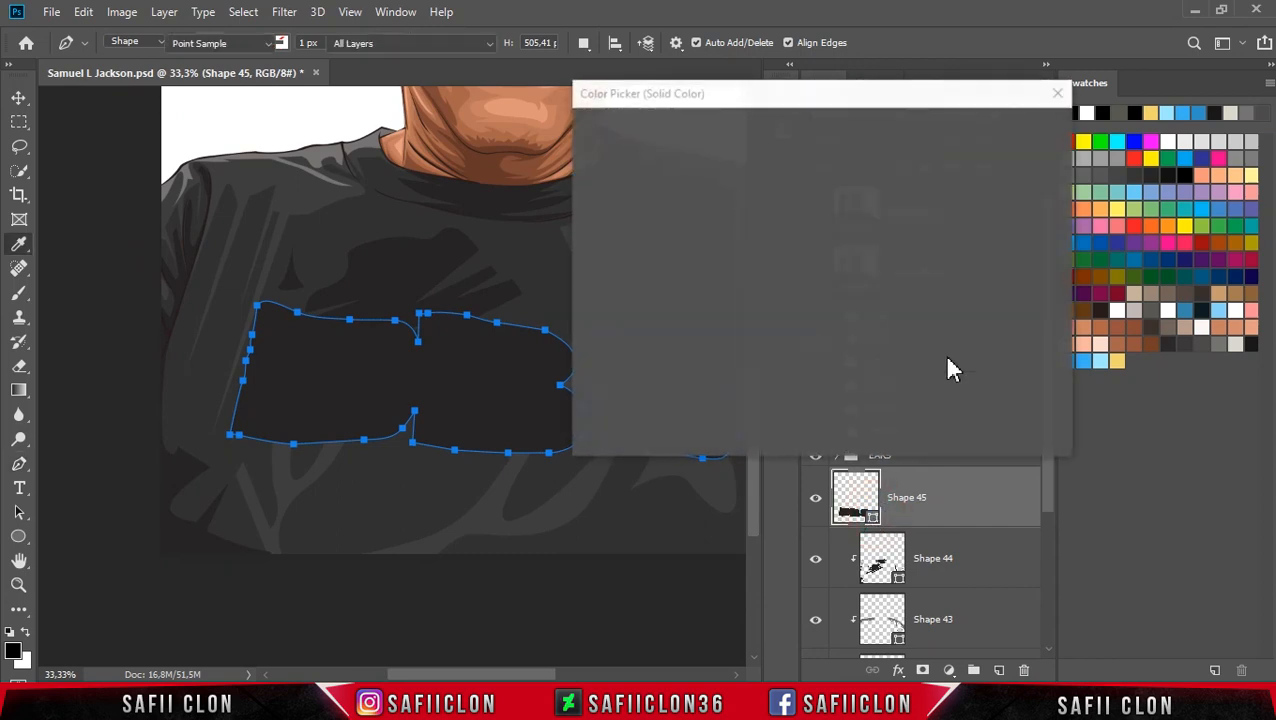
pyautogui.moveTo(791, 95); pyautogui.dragTo(778, 50)
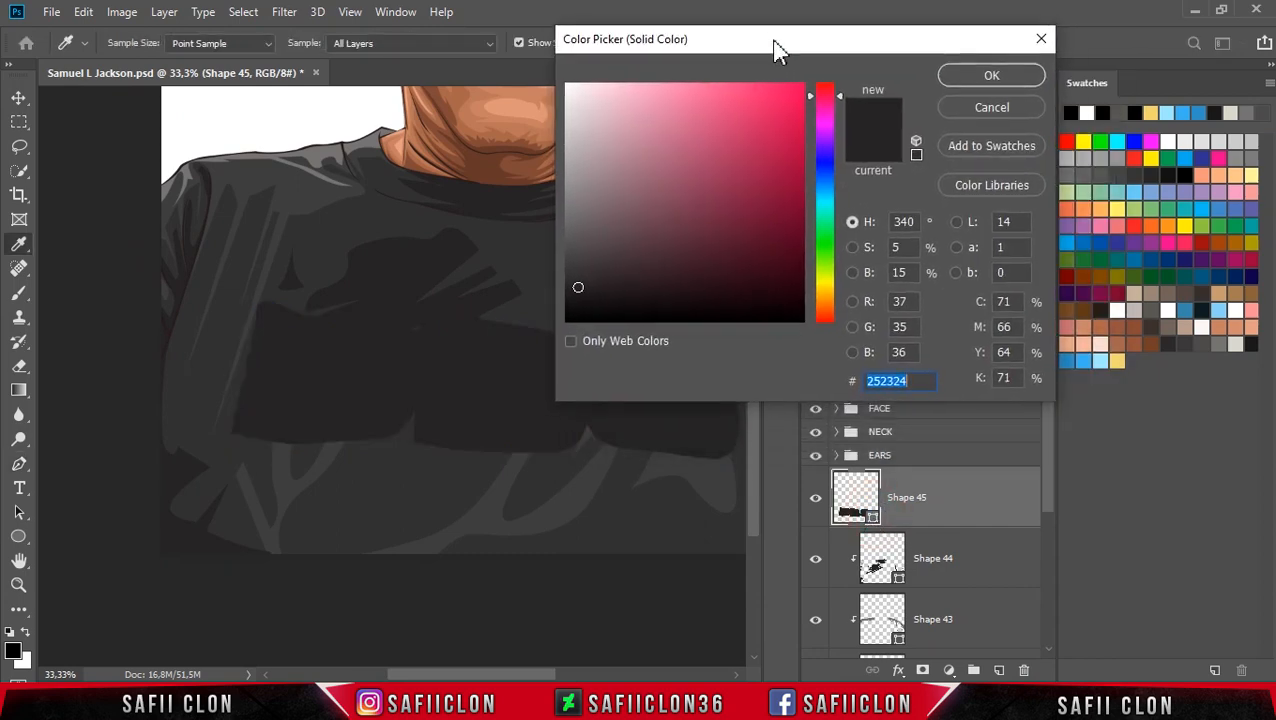
pyautogui.click(1256, 343)
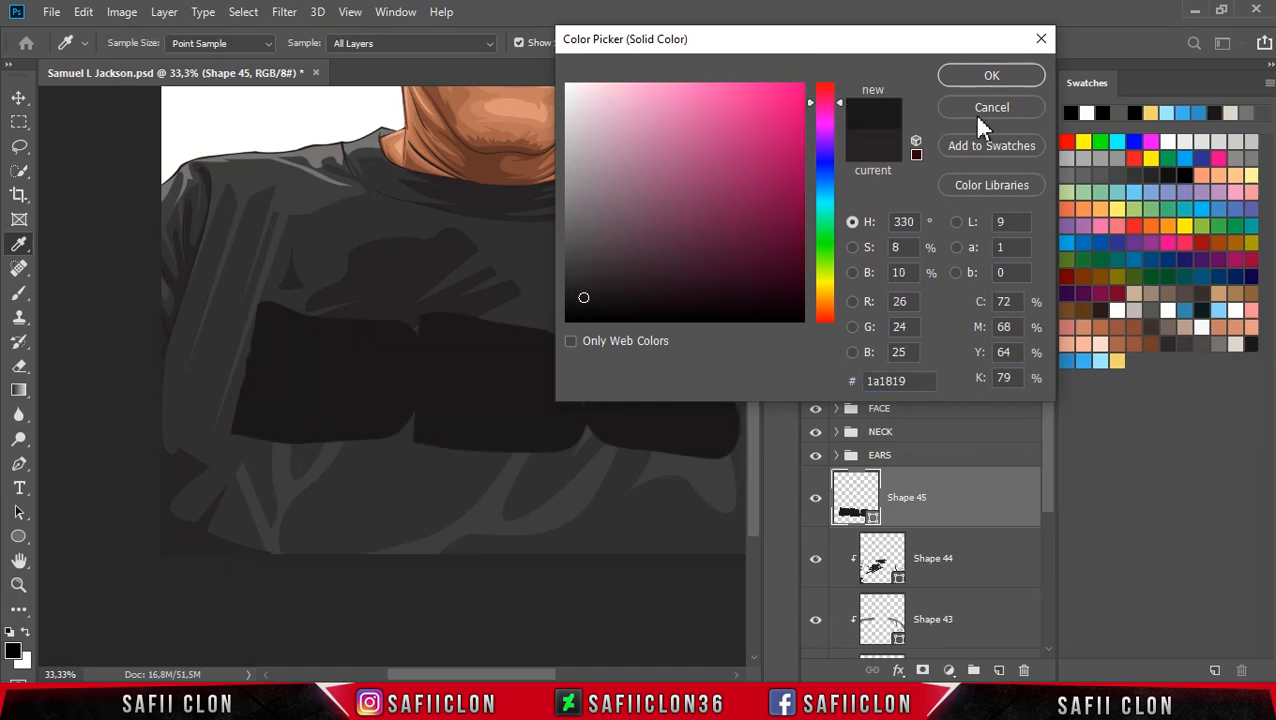
pyautogui.click(987, 77)
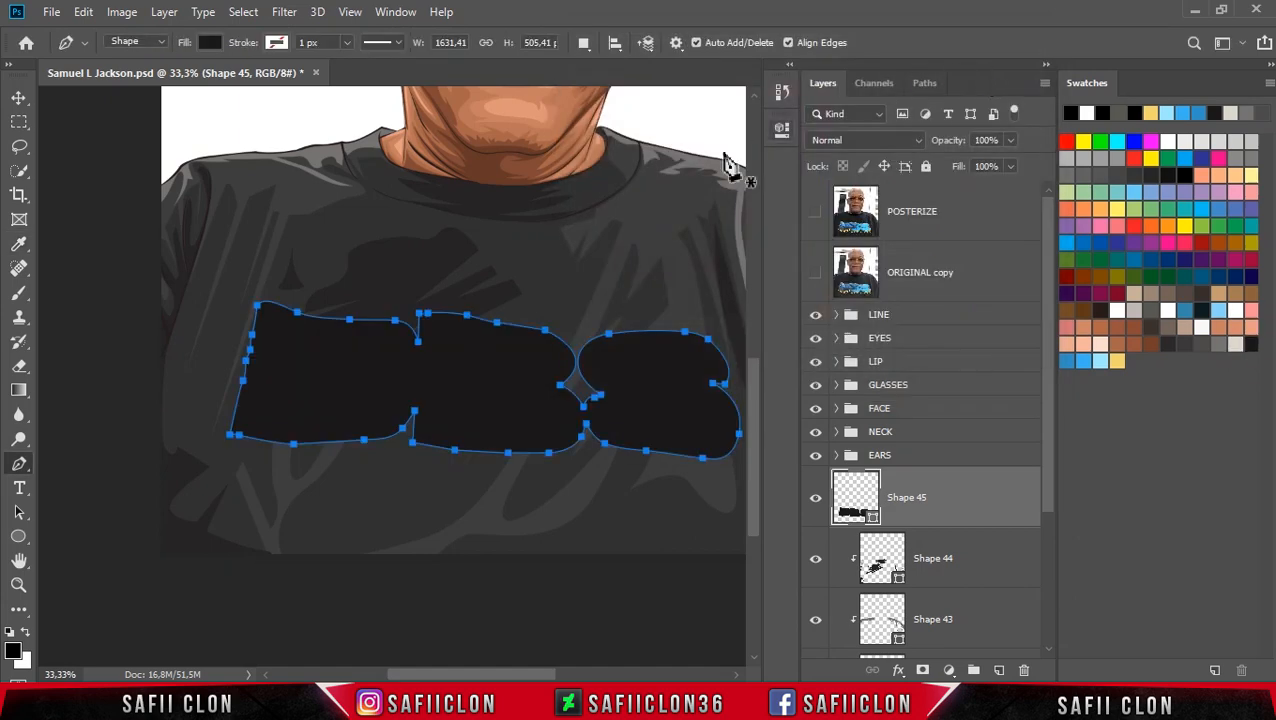
# Step: Show the POSTERIZE layer and start a new shape layer tracing the left and bottom edges inside the letter D
pyautogui.click(584, 45)
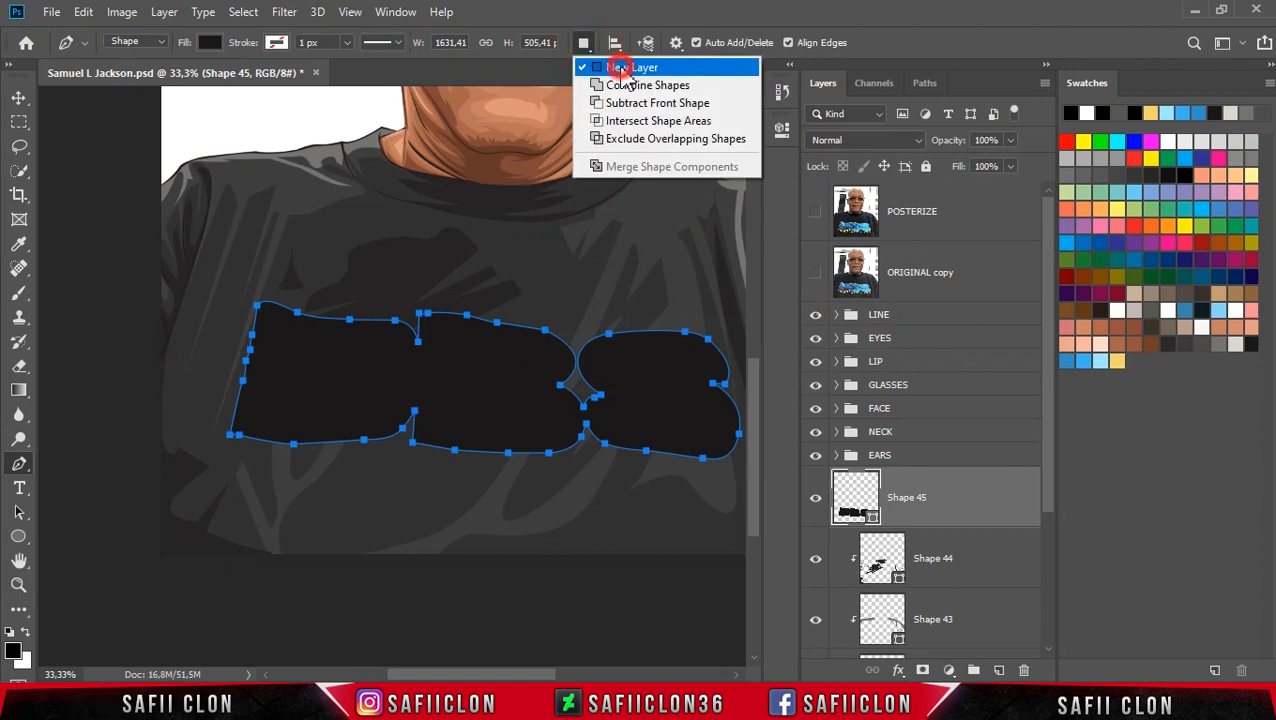
pyautogui.click(622, 68)
pyautogui.click(815, 211)
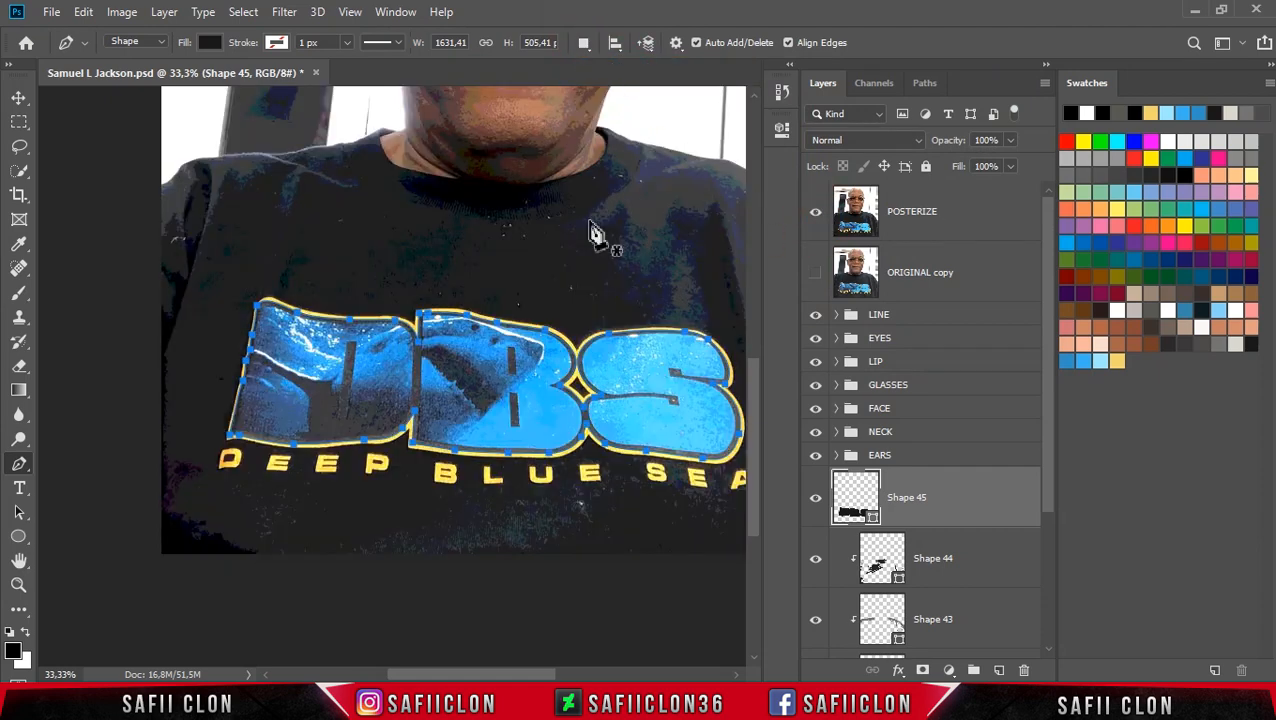
pyautogui.hotkey('ctrl', '+')
pyautogui.hotkey('ctrl', '+')
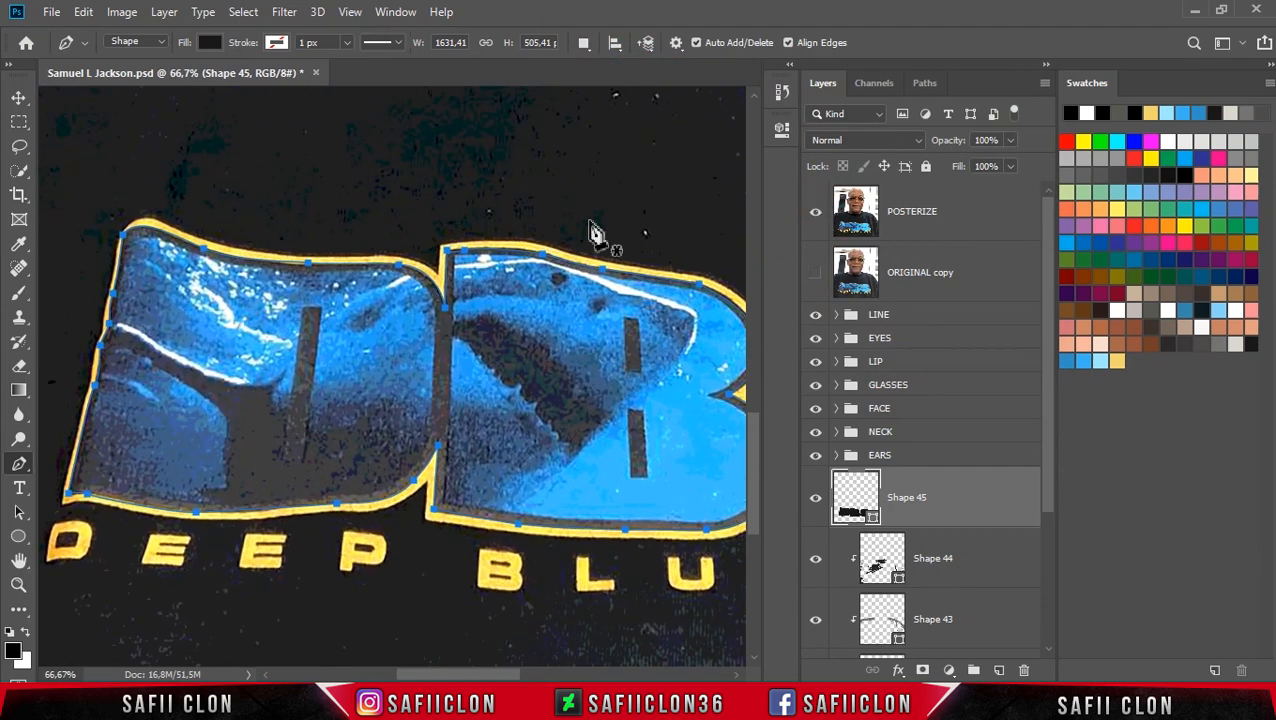
pyautogui.click(128, 240)
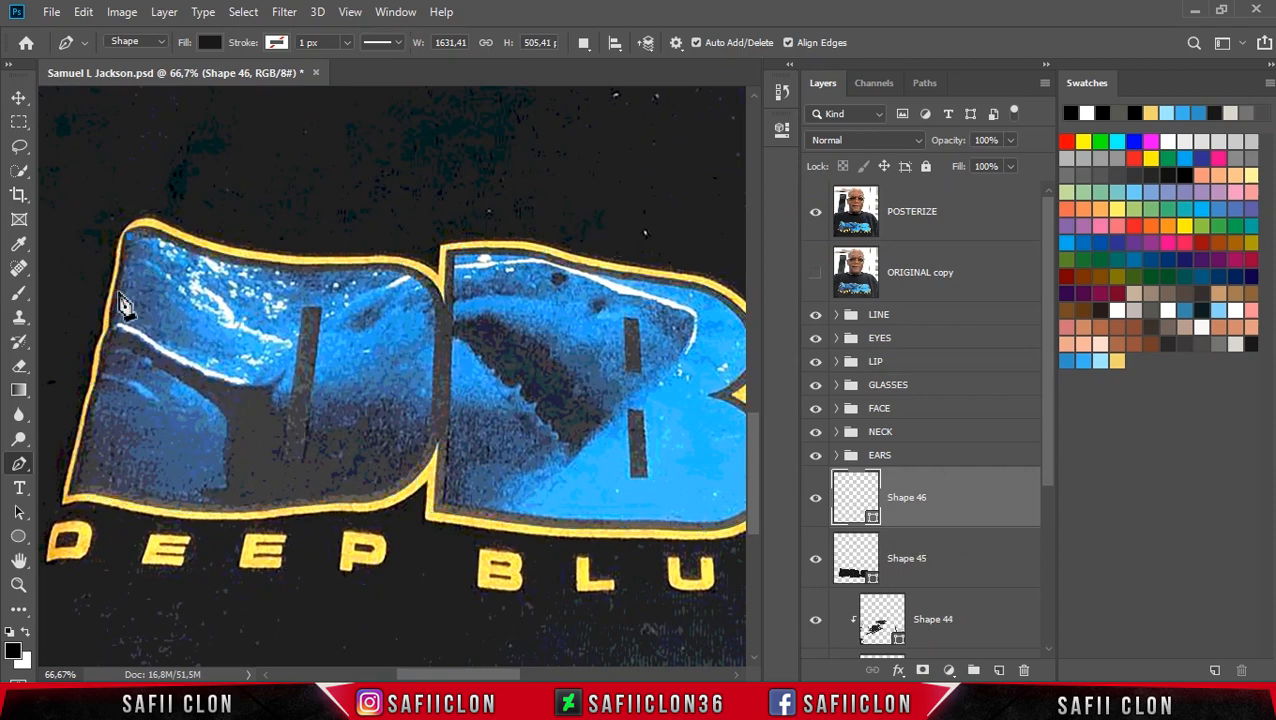
pyautogui.click(70, 492)
pyautogui.click(202, 507)
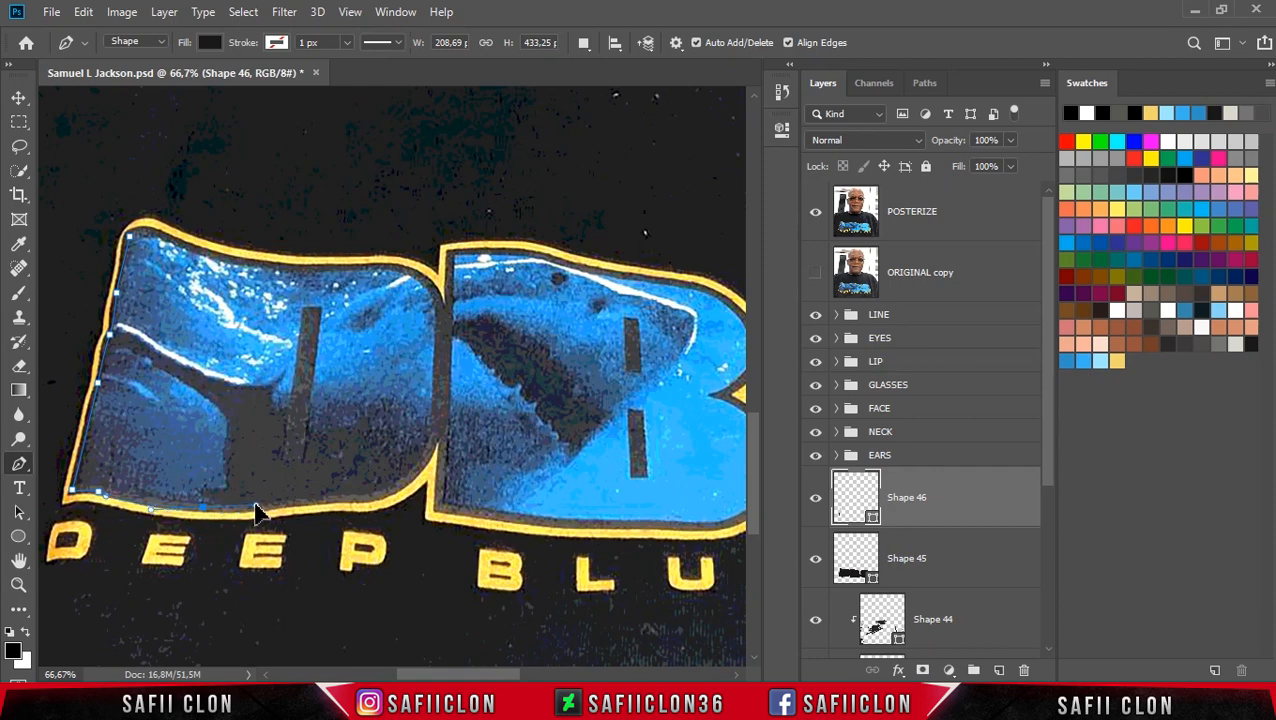
pyautogui.moveTo(327, 502); pyautogui.dragTo(352, 505)
# Step: Trace the rounded right side and top edge of the letter D and close its shape
pyautogui.click(431, 467)
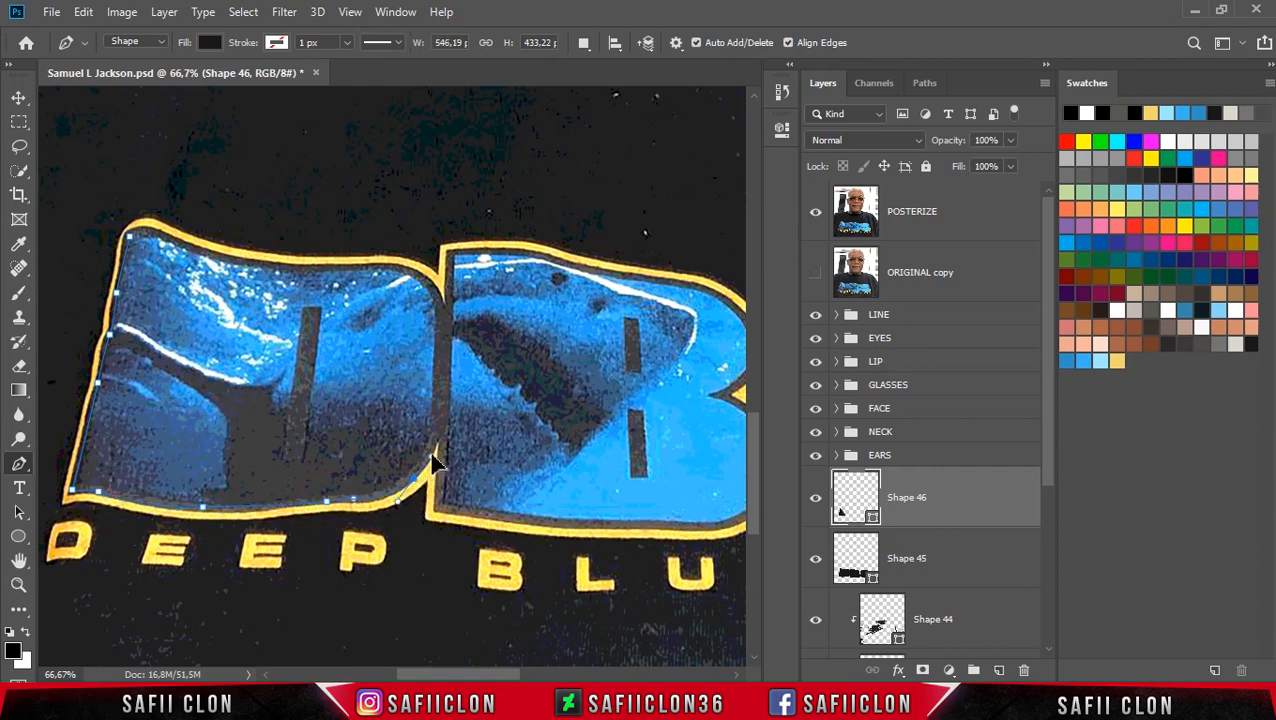
pyautogui.click(438, 440)
pyautogui.click(450, 318)
pyautogui.moveTo(418, 270); pyautogui.dragTo(340, 283)
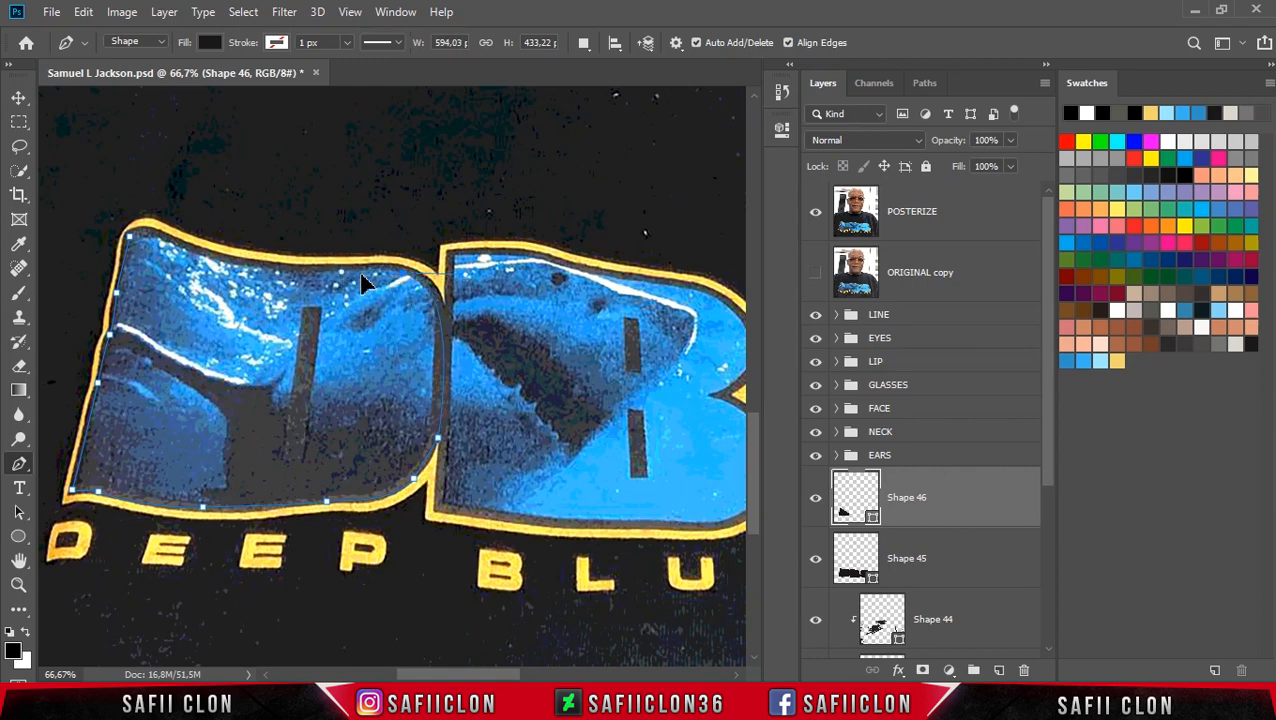
pyautogui.click(127, 240)
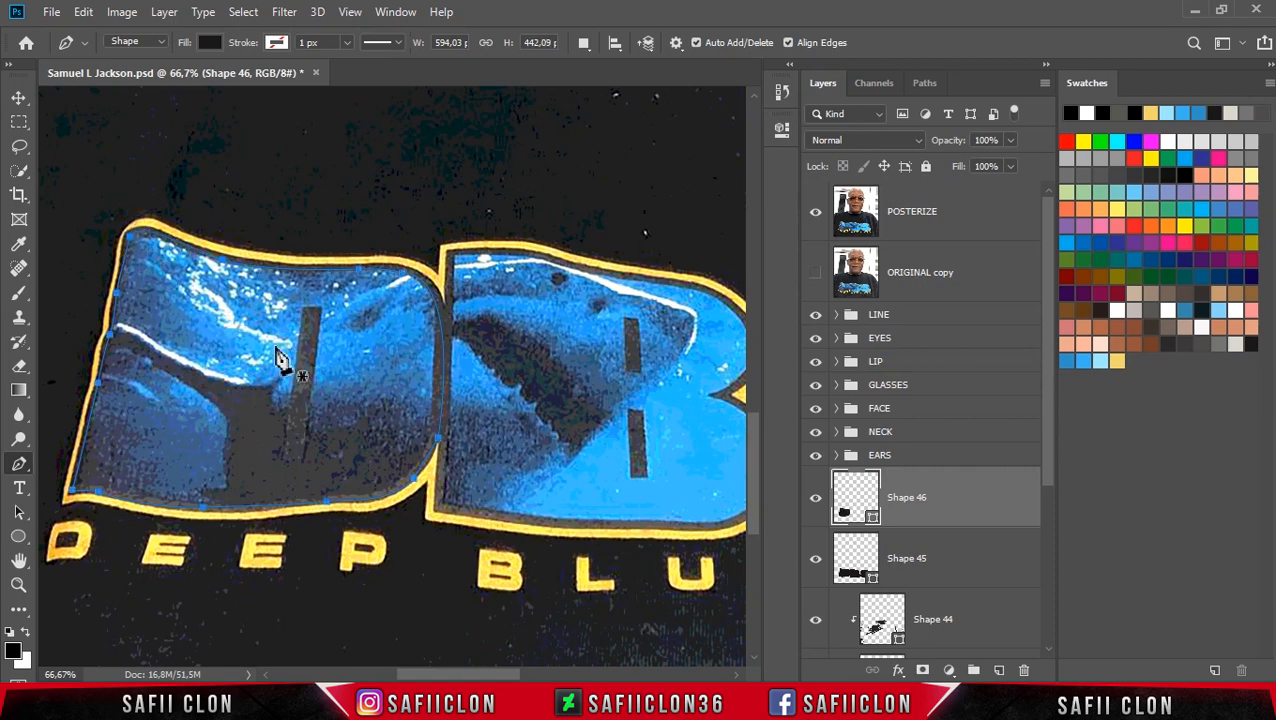
# Step: Hide the POSTERIZE layer and fill the letter D shape with the blue swatch 2f91c7
pyautogui.click(816, 217)
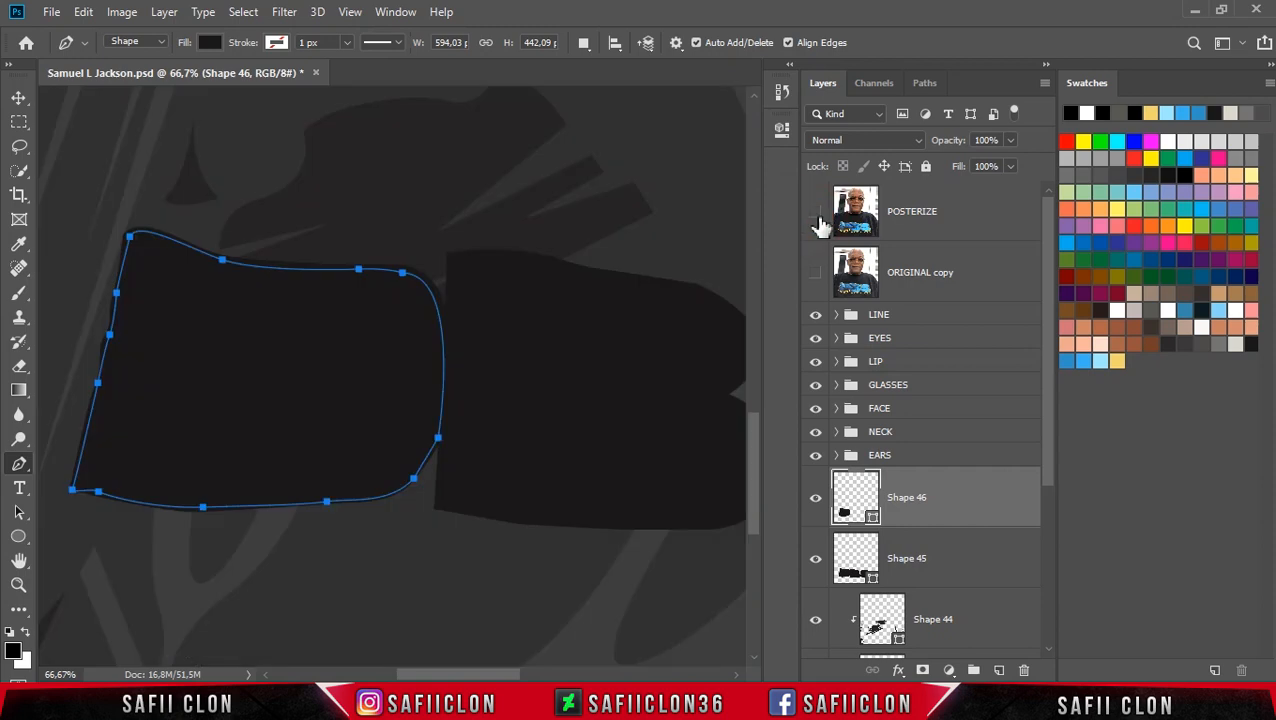
pyautogui.doubleClick(856, 497)
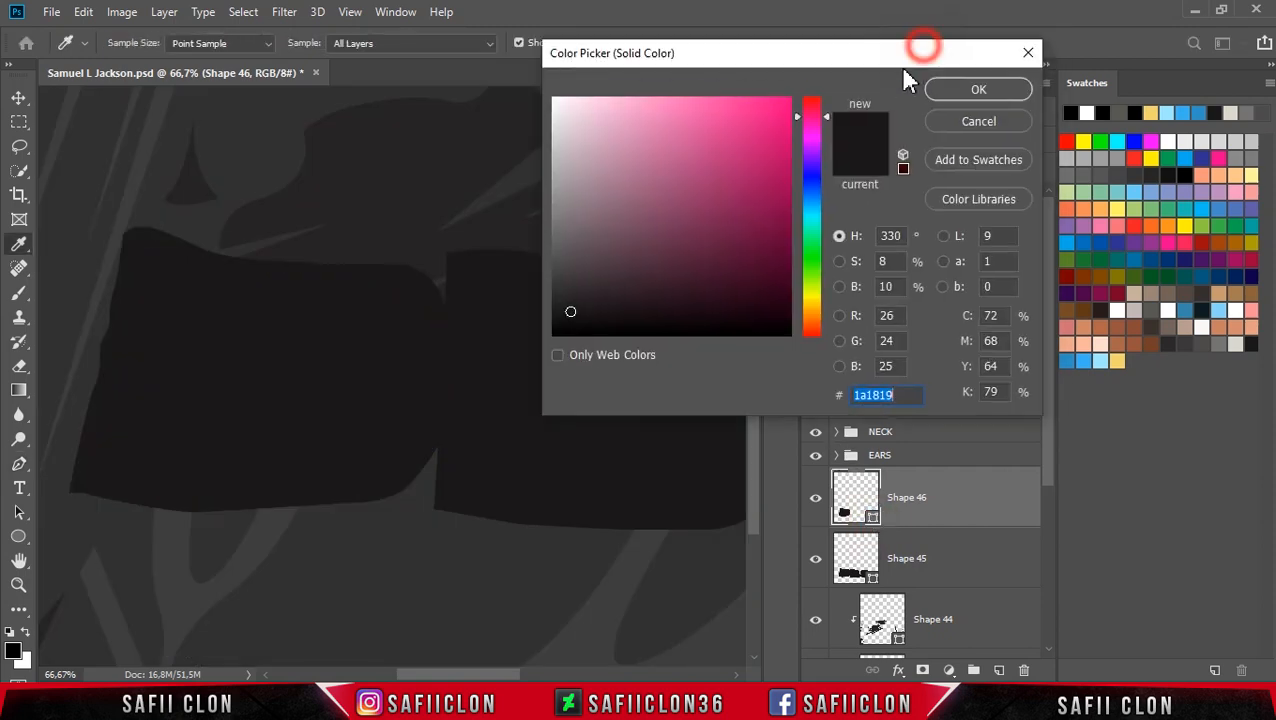
pyautogui.click(1076, 359)
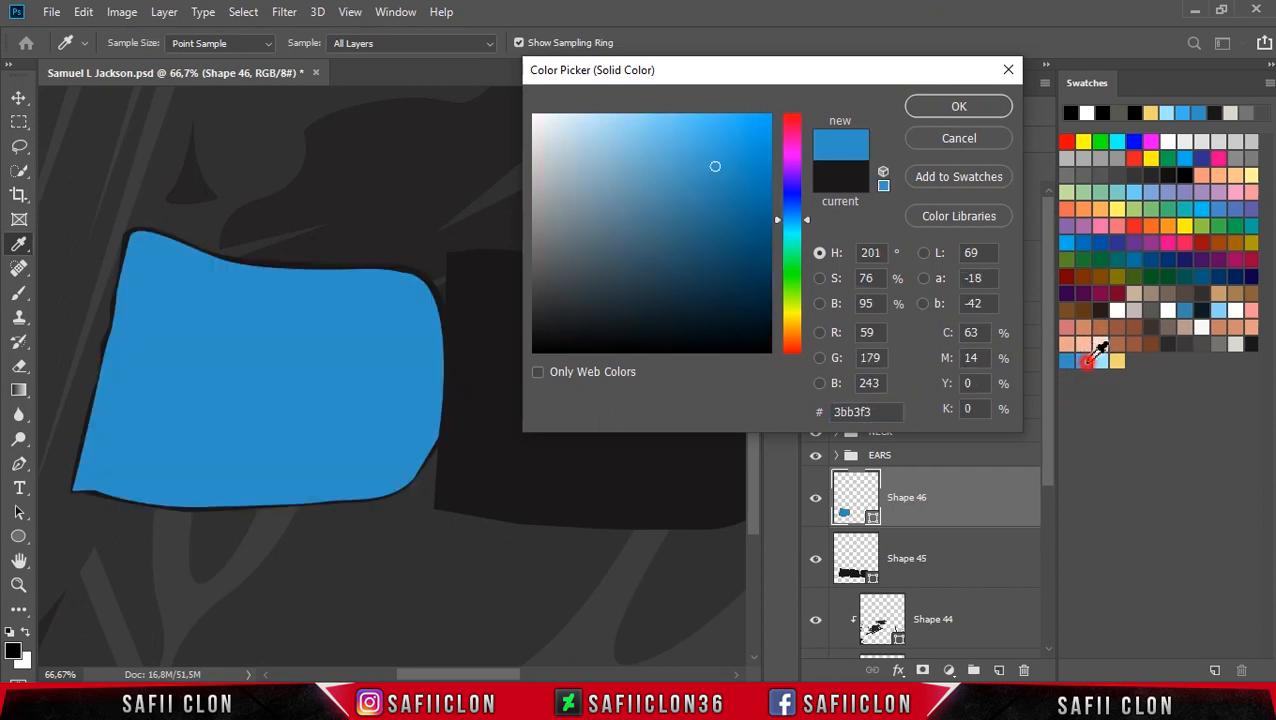
pyautogui.click(1095, 360)
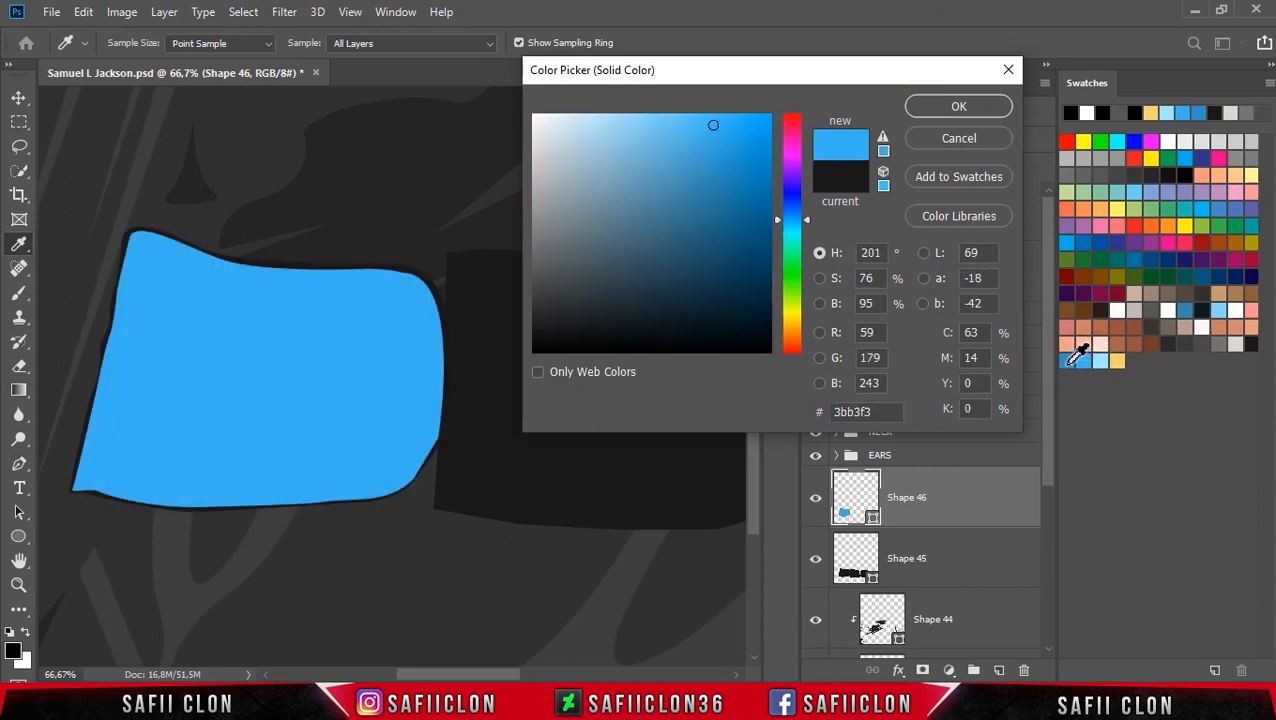
pyautogui.click(1078, 356)
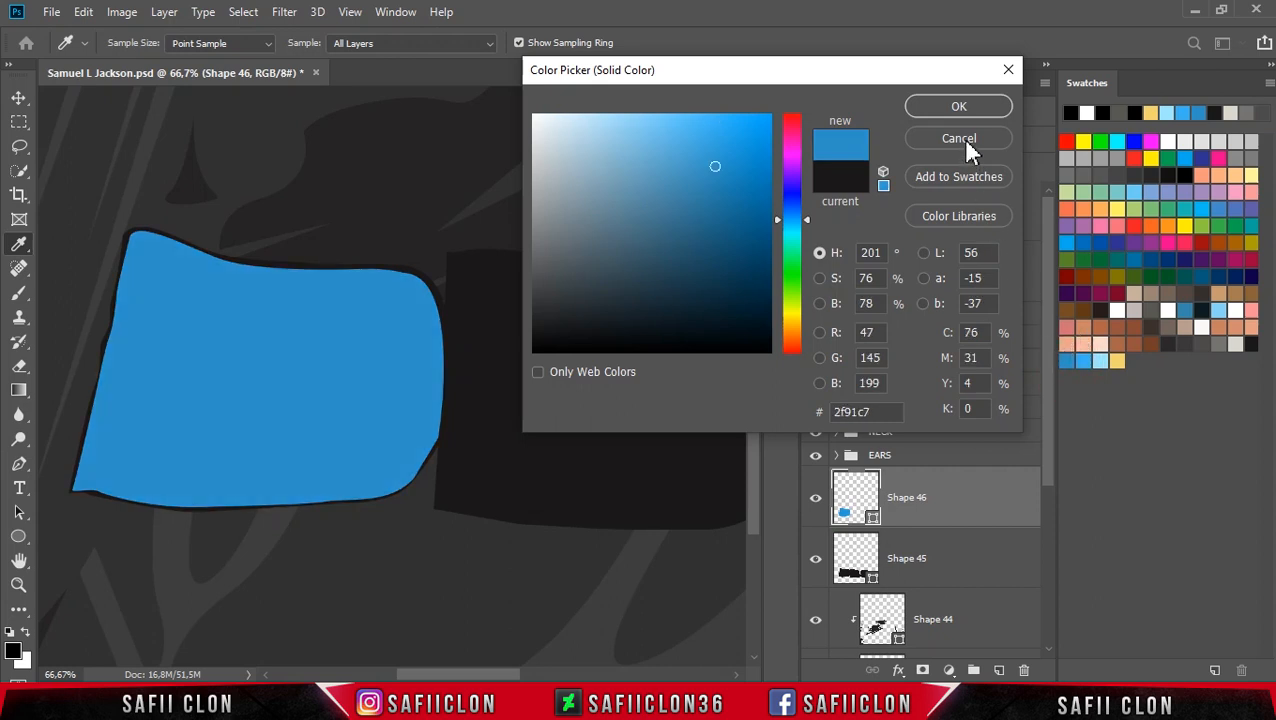
pyautogui.click(957, 106)
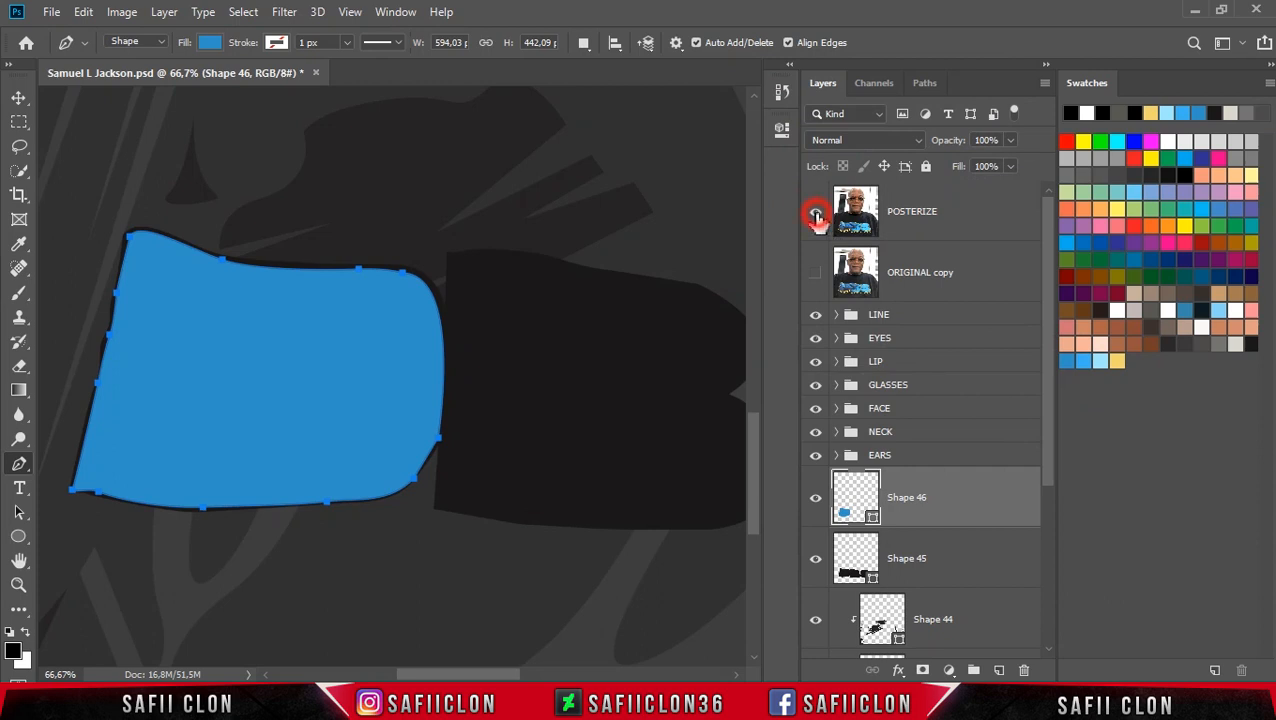
# Step: With POSTERIZE visible and Combine Shapes active, trace the left and bottom edges of the letter B on the D's layer
pyautogui.click(816, 216)
pyautogui.click(580, 46)
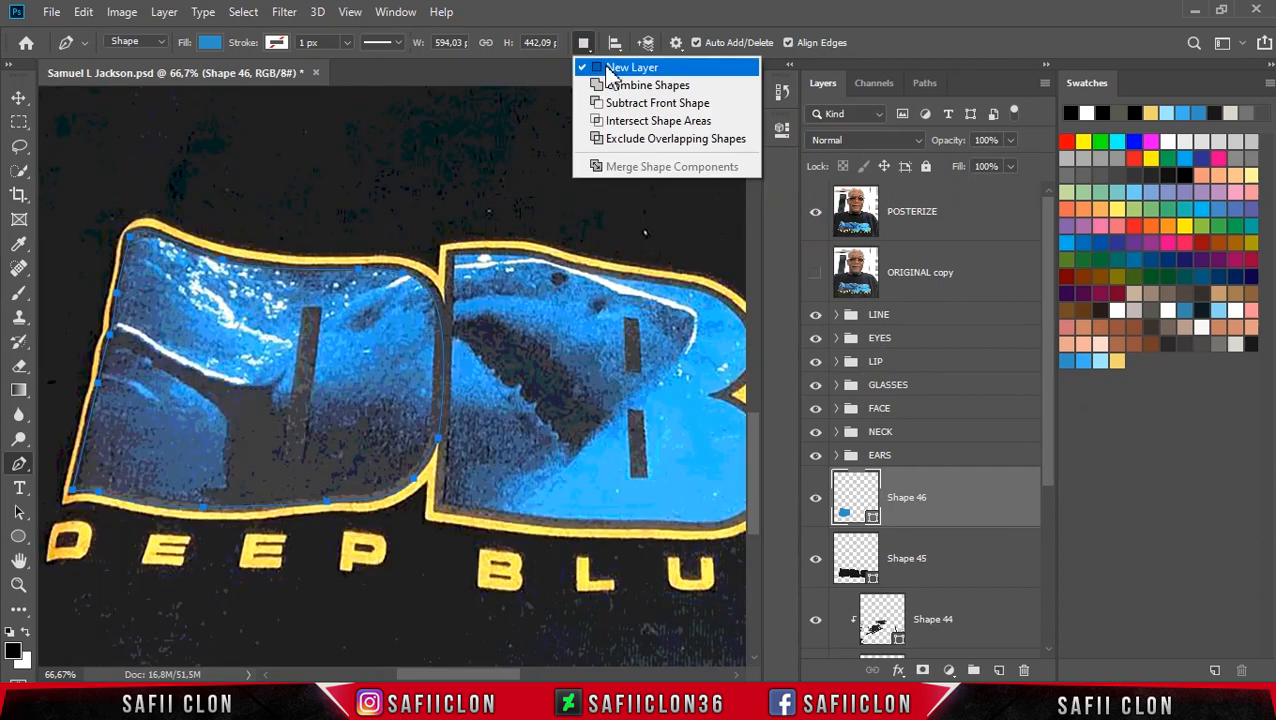
pyautogui.click(628, 88)
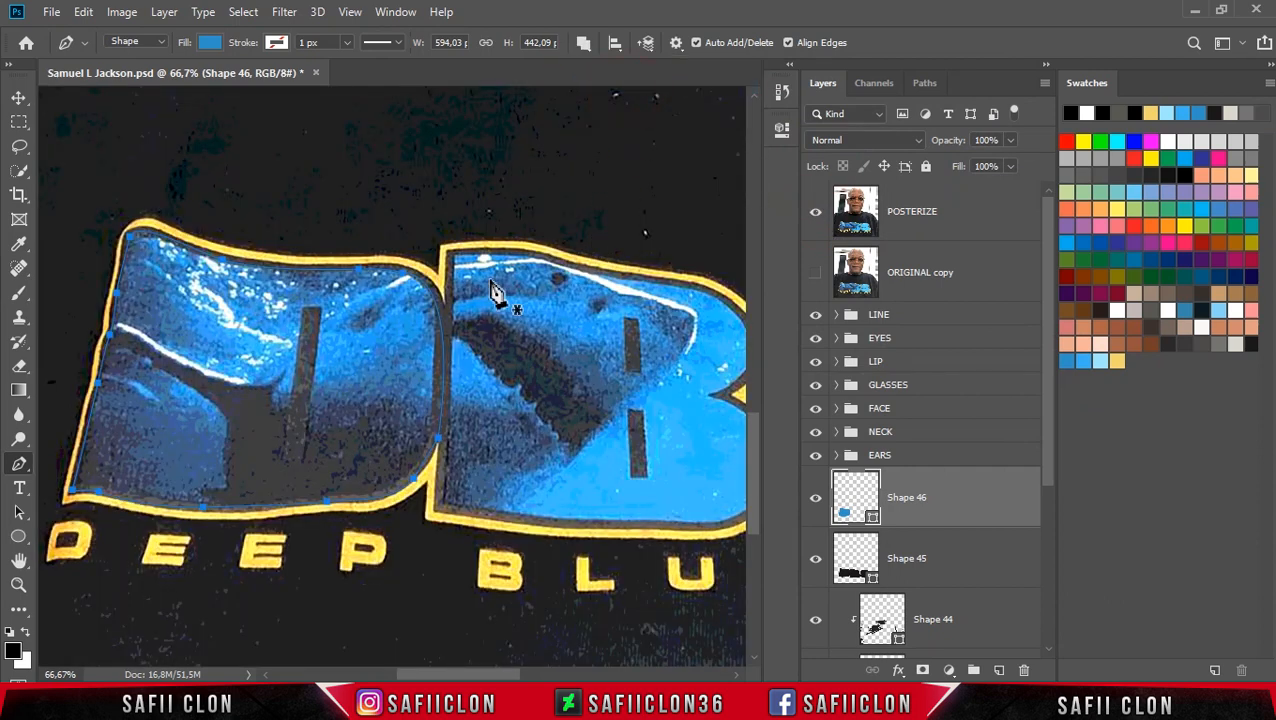
pyautogui.click(442, 247)
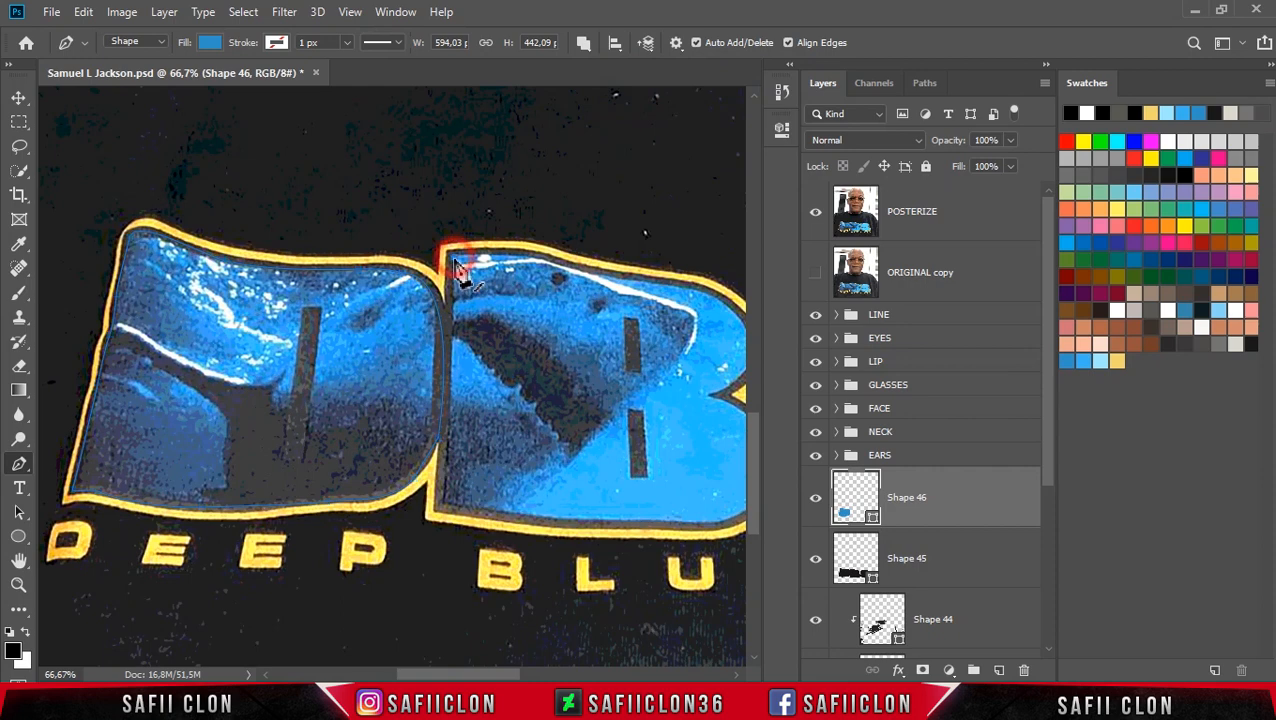
pyautogui.click(442, 519)
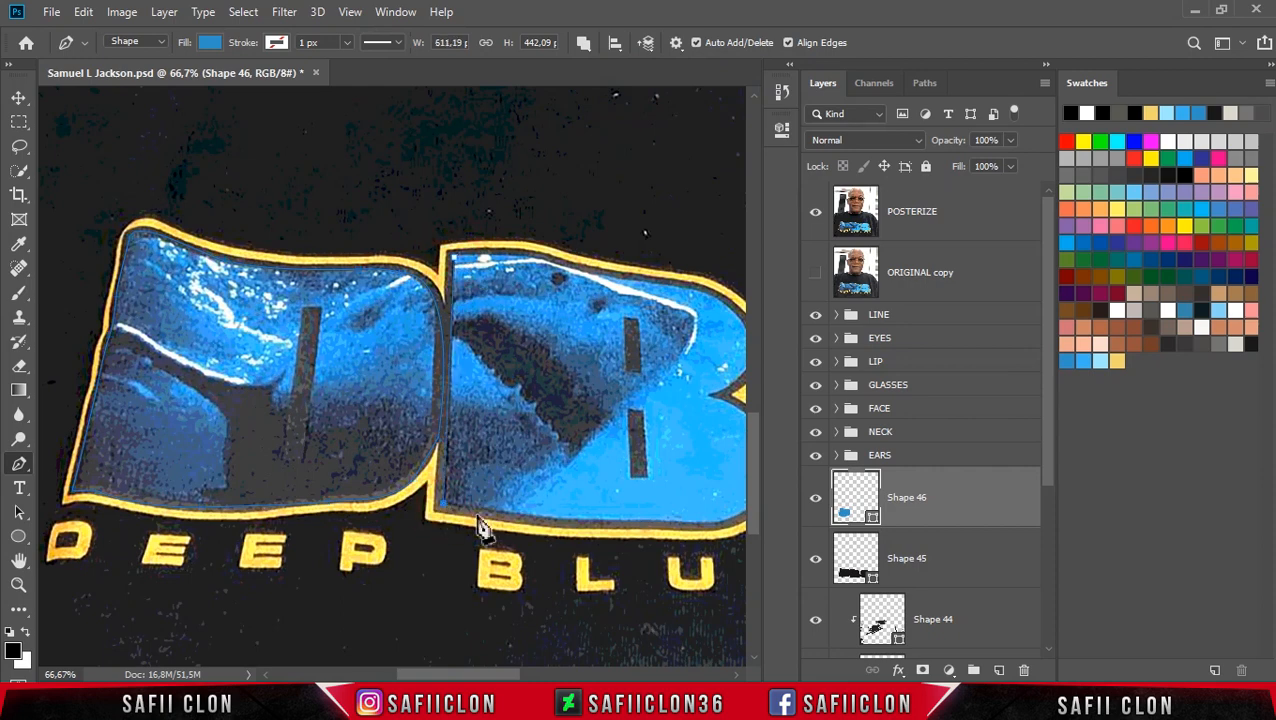
pyautogui.moveTo(456, 675); pyautogui.dragTo(489, 679)
pyautogui.click(338, 518)
pyautogui.click(422, 520)
pyautogui.click(512, 522)
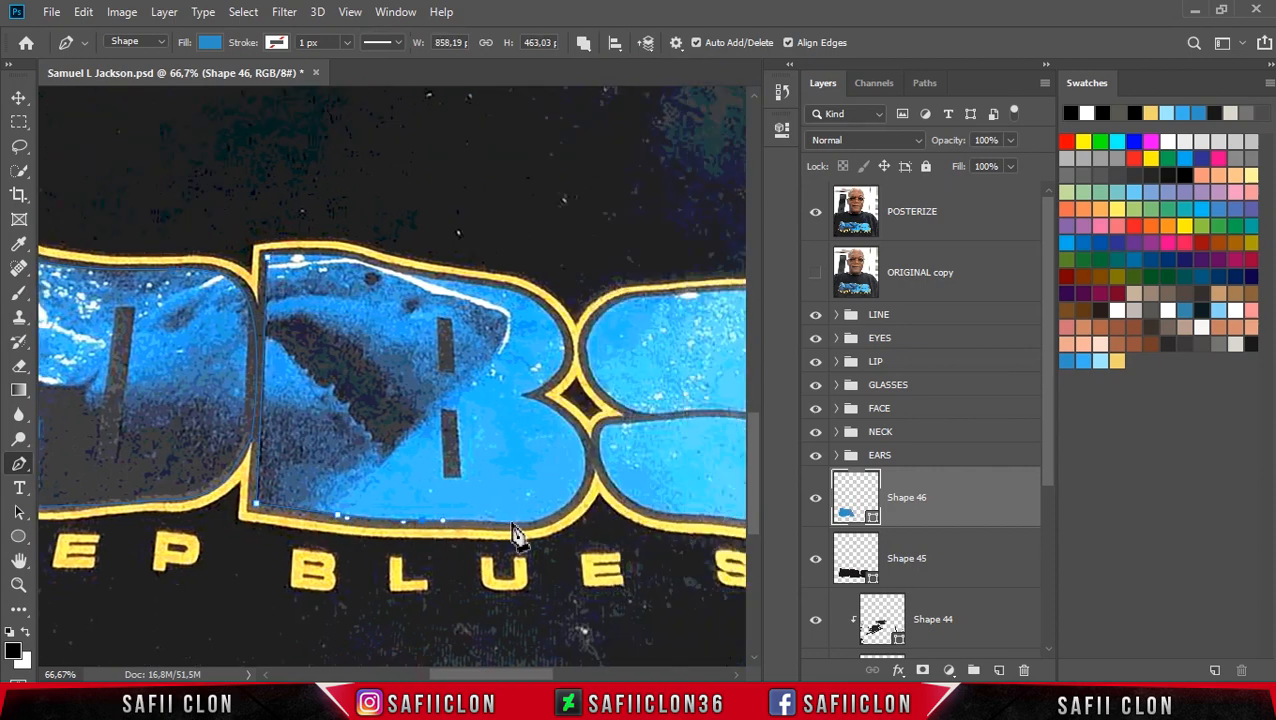
# Step: Curve the path around the two right lobes of the letter B and along its top edge, closing the shape
pyautogui.moveTo(523, 396); pyautogui.dragTo(381, 325)
pyautogui.keyDown('alt'); pyautogui.click(523, 396); pyautogui.keyUp('alt')
pyautogui.moveTo(515, 291); pyautogui.dragTo(413, 230)
pyautogui.keyDown('alt'); pyautogui.click(515, 291); pyautogui.keyUp('alt')
pyautogui.click(436, 279)
pyautogui.click(268, 258)
# Step: Trace the lower bowl of the letter S from its left end along the bottom and around the right side
pyautogui.hscroll(5, 318, 445)
pyautogui.click(322, 428)
pyautogui.moveTo(361, 507); pyautogui.dragTo(420, 548)
pyautogui.moveTo(526, 525)
pyautogui.mouseDown()
pyautogui.moveTo(545, 538)
pyautogui.moveTo(603, 527)
pyautogui.mouseUp()
pyautogui.moveTo(567, 396)
pyautogui.mouseDown()
pyautogui.moveTo(489, 342)
pyautogui.moveTo(454, 377)
pyautogui.mouseUp()
pyautogui.keyDown('alt'); pyautogui.click(567, 396); pyautogui.keyUp('alt')
# Step: Trace the upper inner notch of the letter S, including its small square end, back to the right edge
pyautogui.keyDown('alt'); pyautogui.click(484, 377); pyautogui.keyUp('alt')
pyautogui.click(482, 359)
pyautogui.click(504, 362)
pyautogui.click(506, 375)
pyautogui.click(567, 394)
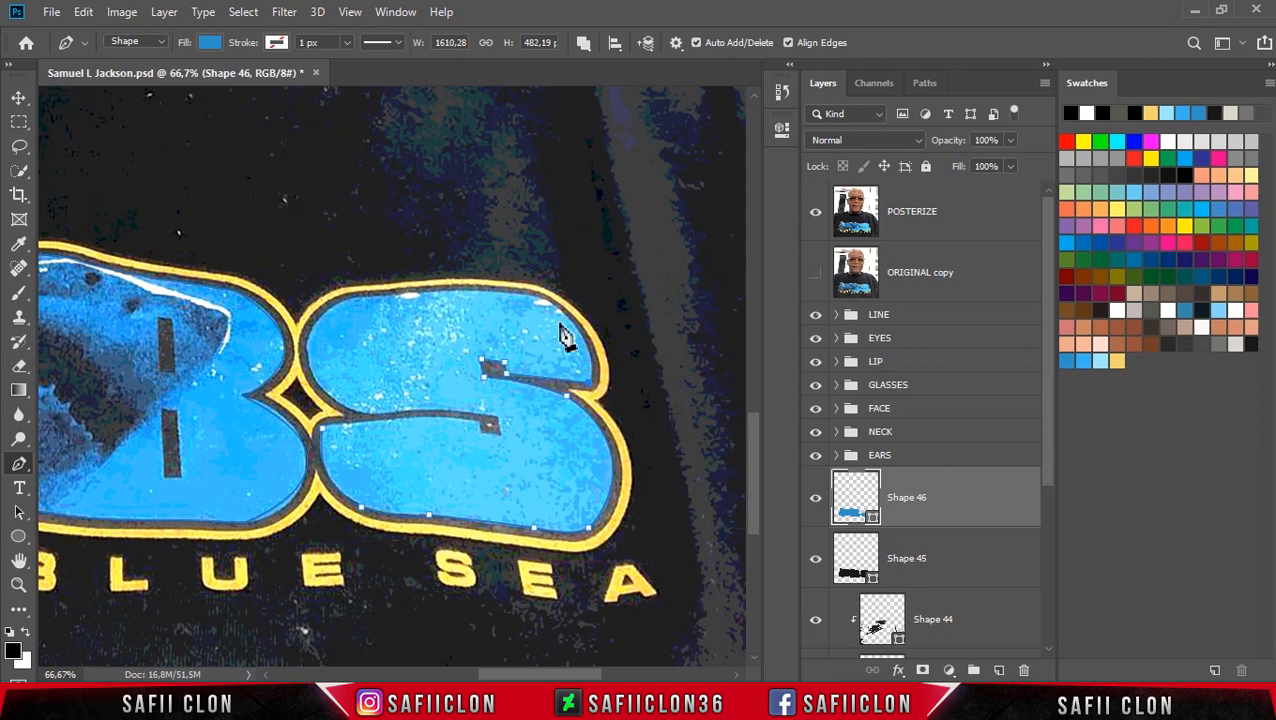
# Step: Curve the path around the upper bowl of the letter S, along its top and down its left side
pyautogui.click(609, 341)
pyautogui.click(418, 291)
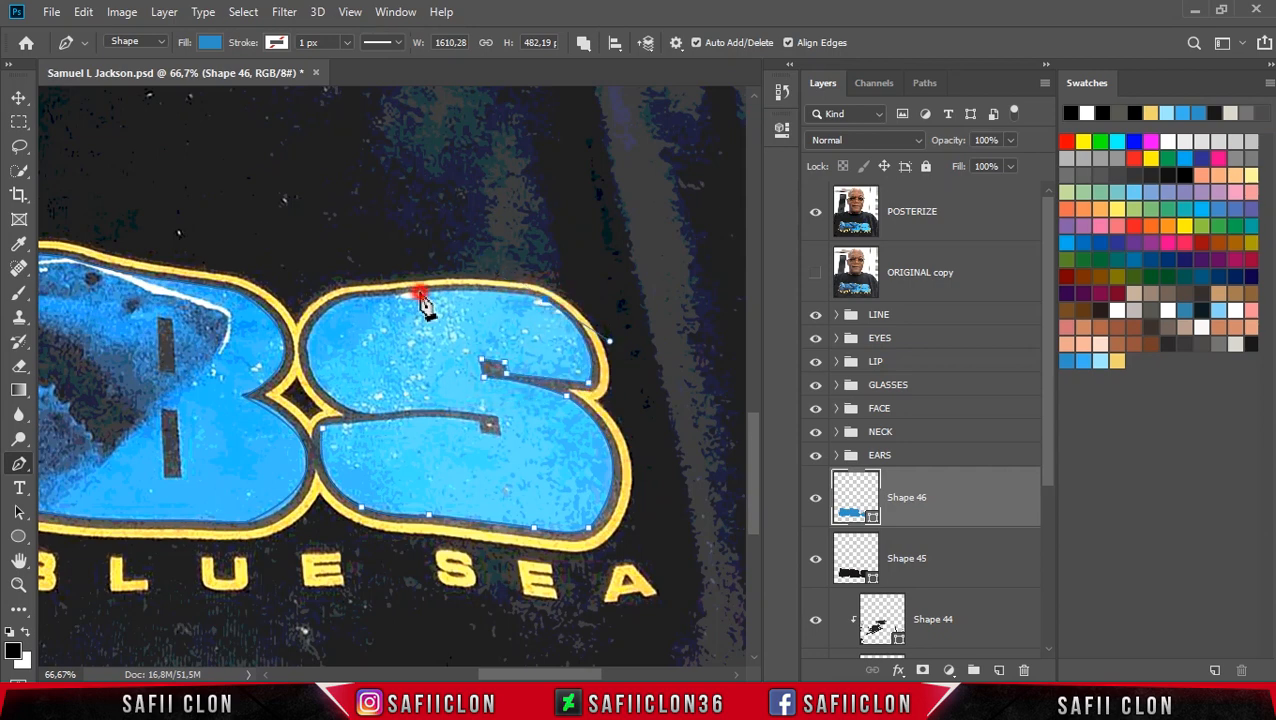
pyautogui.click(346, 297)
pyautogui.click(368, 416)
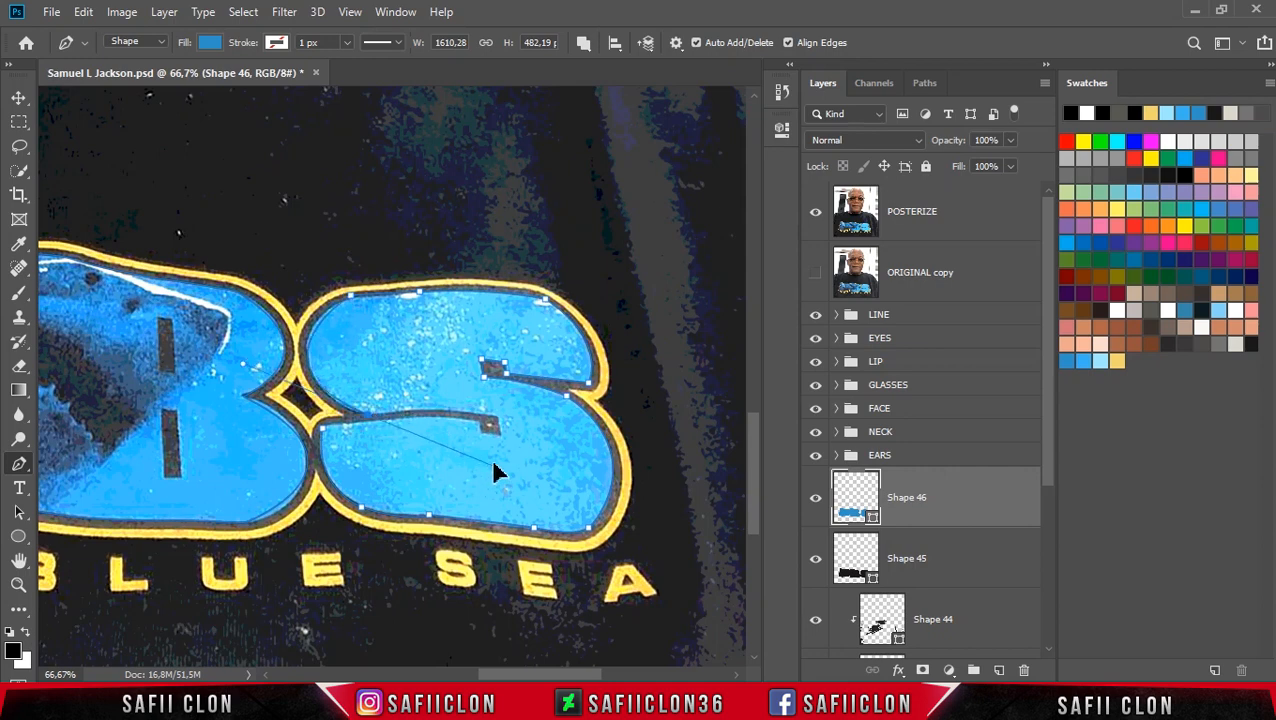
# Step: Trace the lower inner notch of the letter S, close the shape, and hide the POSTERIZE layer
pyautogui.click(500, 421)
pyautogui.click(490, 429)
pyautogui.click(413, 419)
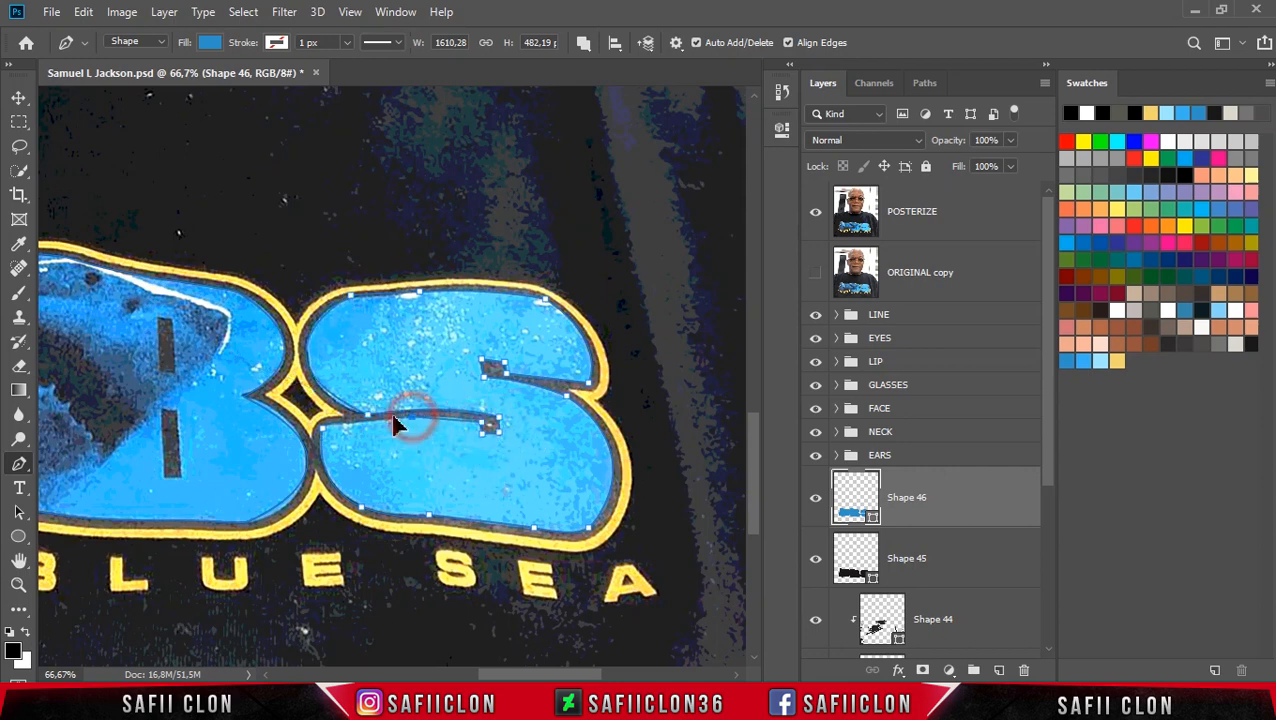
pyautogui.click(322, 429)
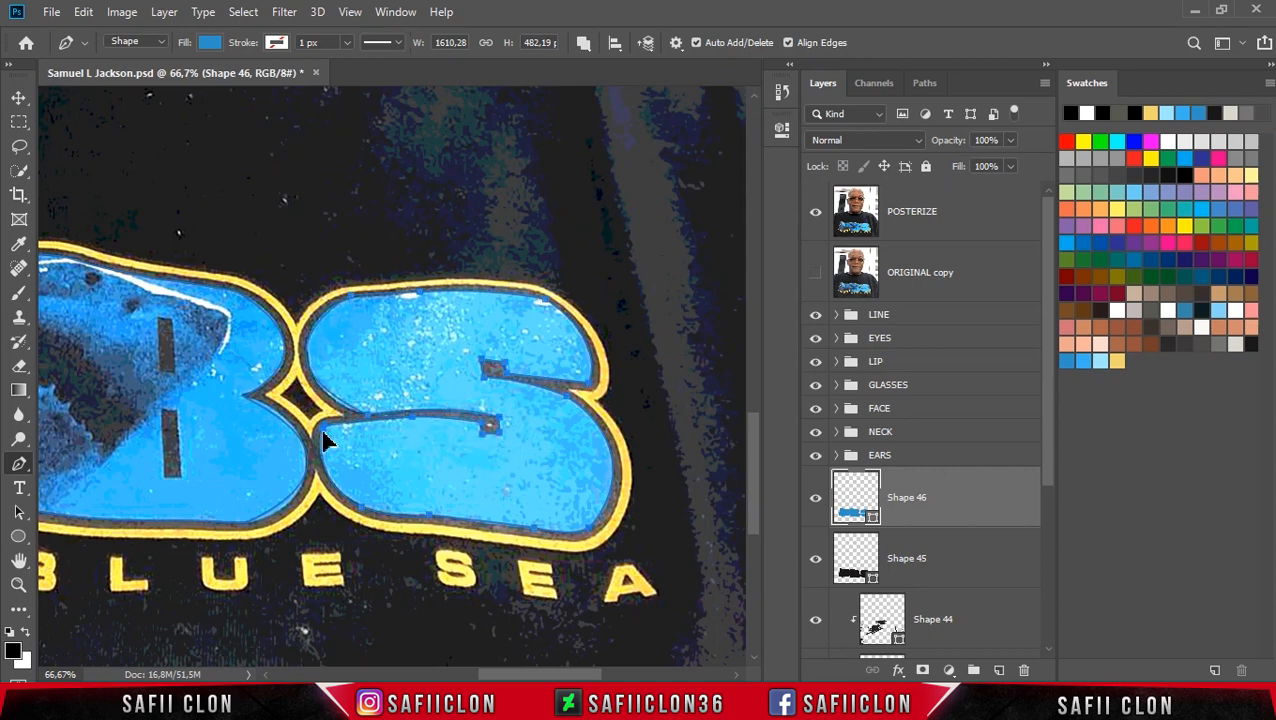
pyautogui.click(817, 213)
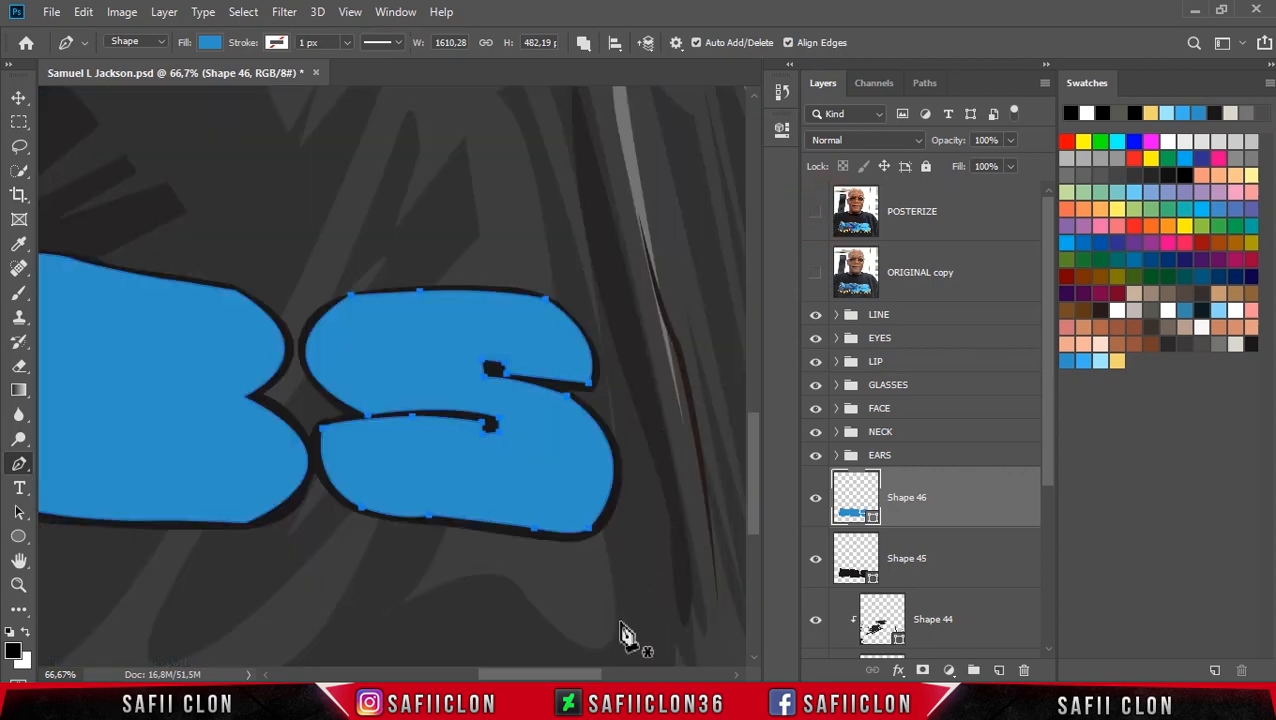
# Step: Show the POSTERIZE layer and cut the upper and lower slots out of the letter B using Subtract Front Shape
pyautogui.moveTo(590, 675); pyautogui.dragTo(560, 675)
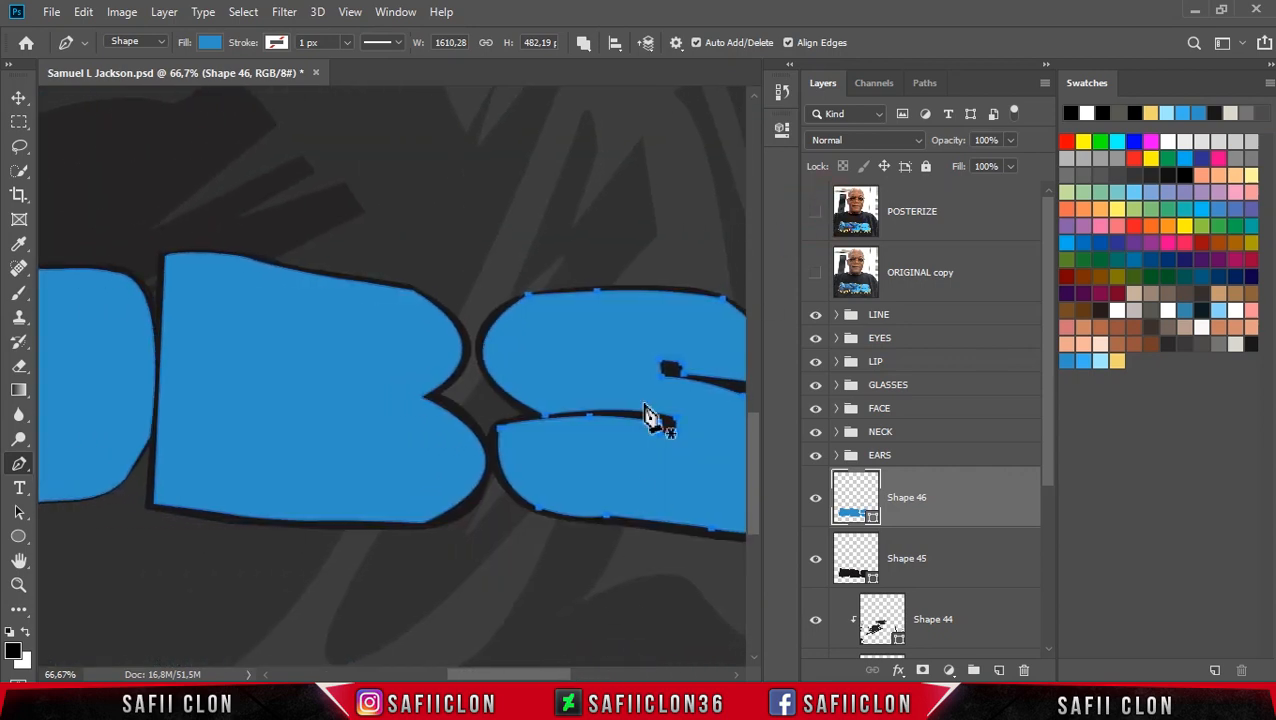
pyautogui.click(583, 43)
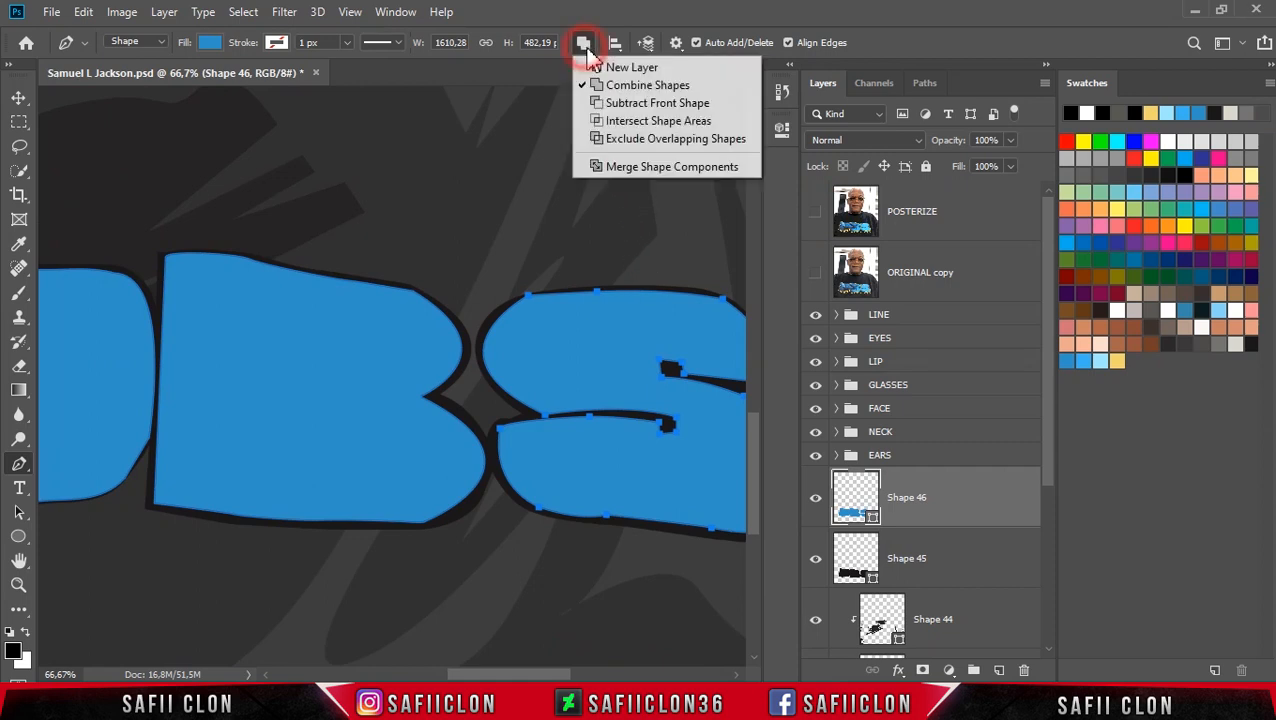
pyautogui.click(624, 105)
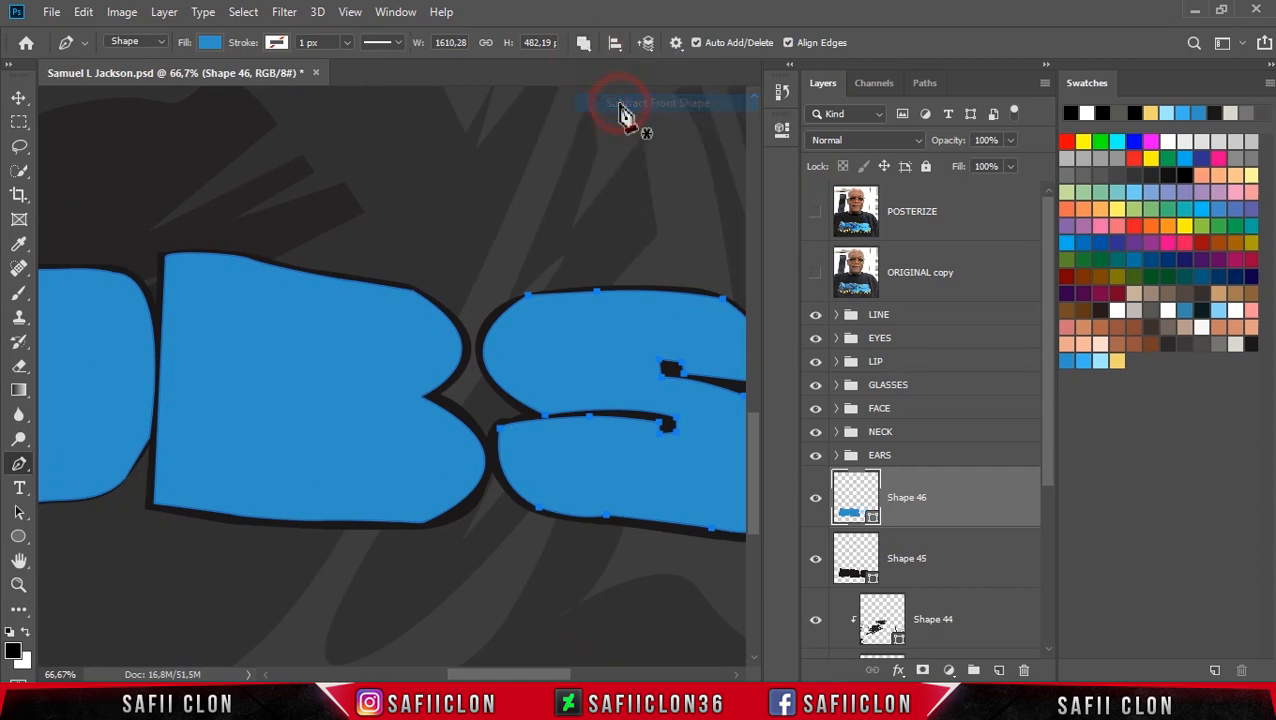
pyautogui.click(816, 214)
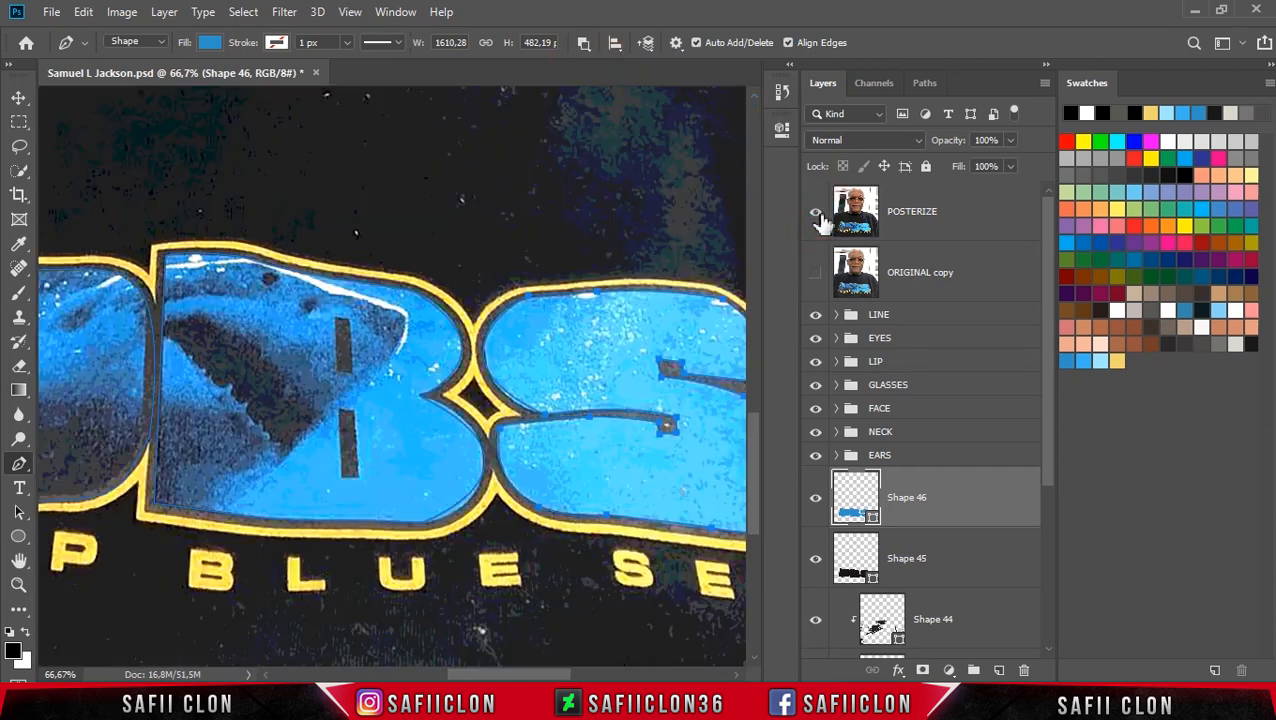
pyautogui.click(337, 320)
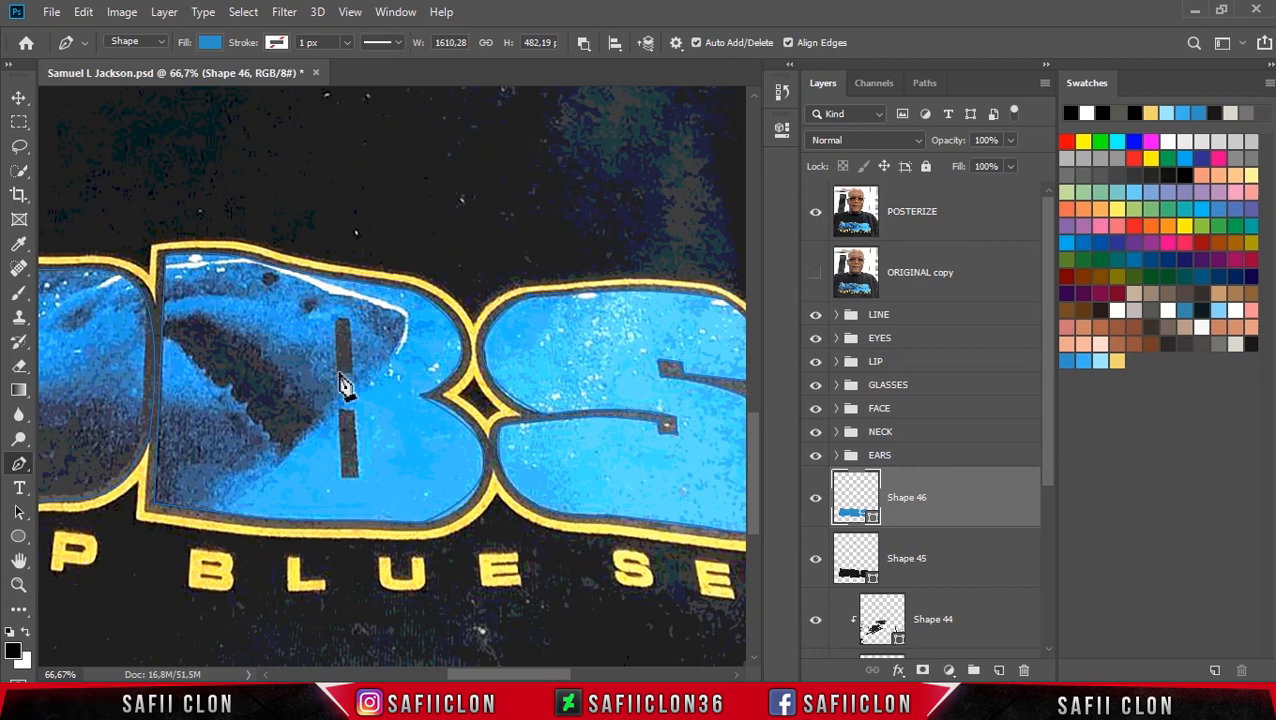
pyautogui.click(340, 411)
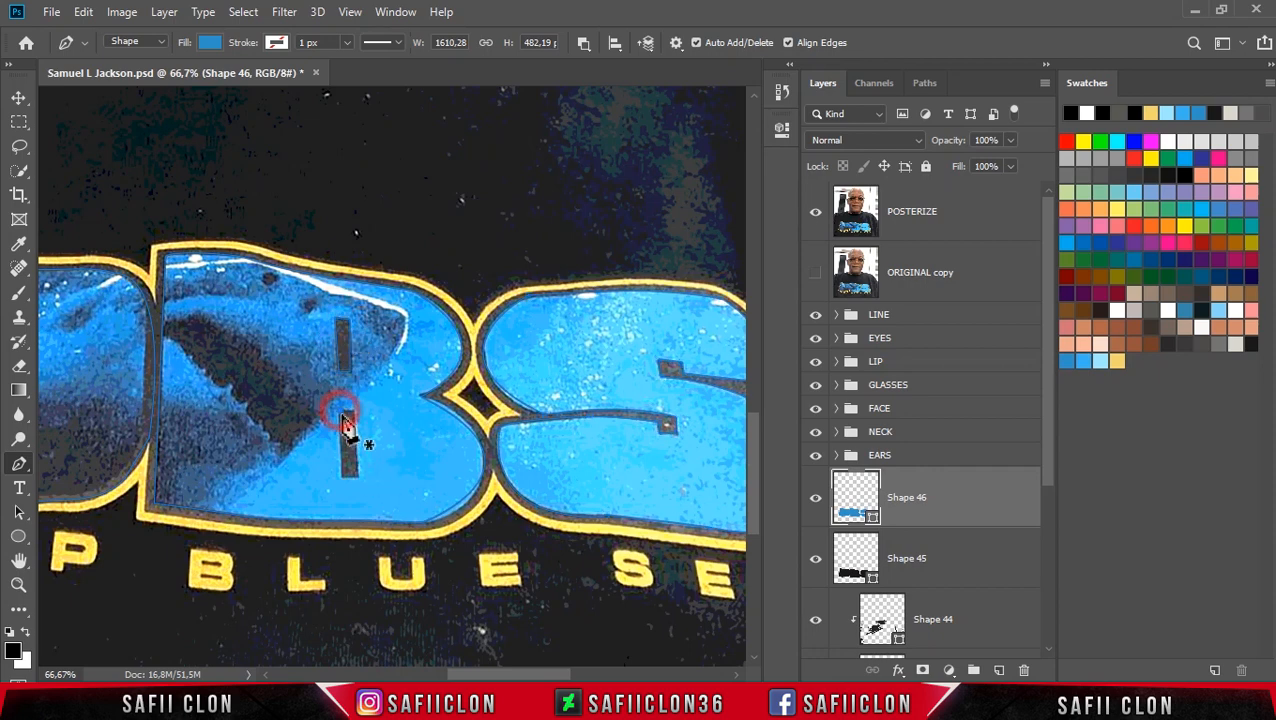
# Step: Cut the long slanted slot out of the letter D and hide the POSTERIZE layer
pyautogui.moveTo(514, 675); pyautogui.dragTo(455, 675)
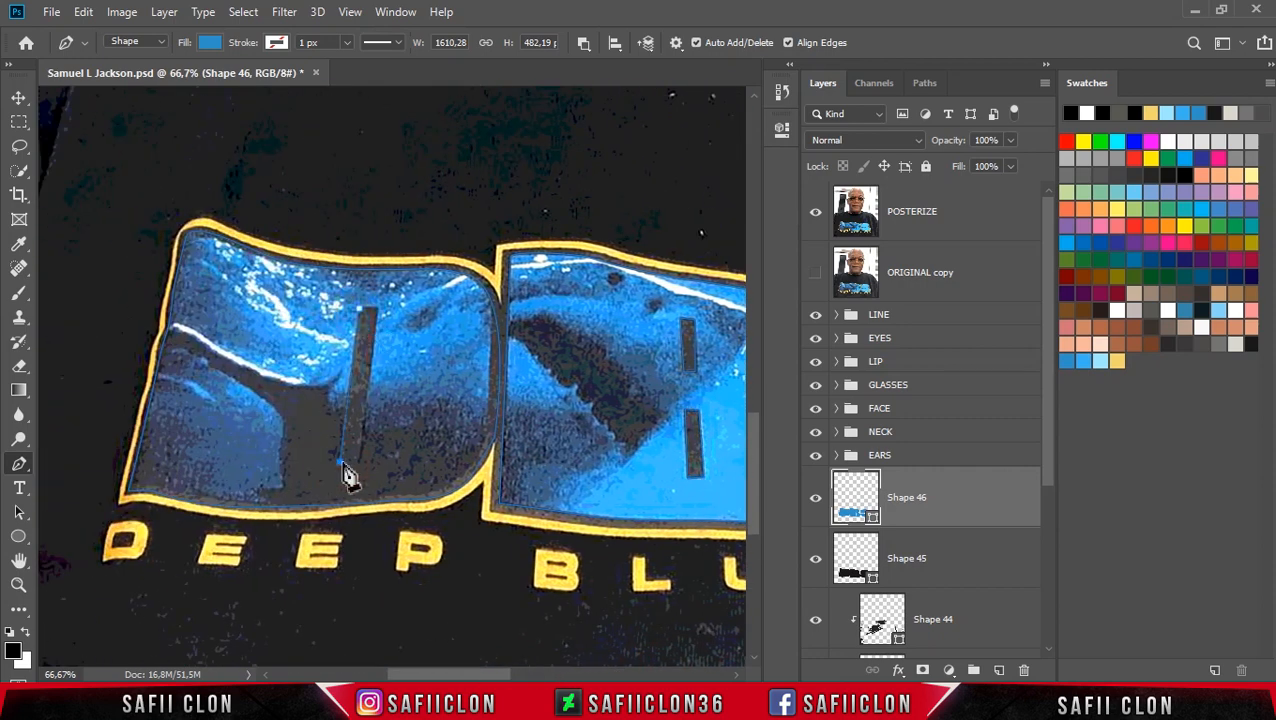
pyautogui.click(364, 302)
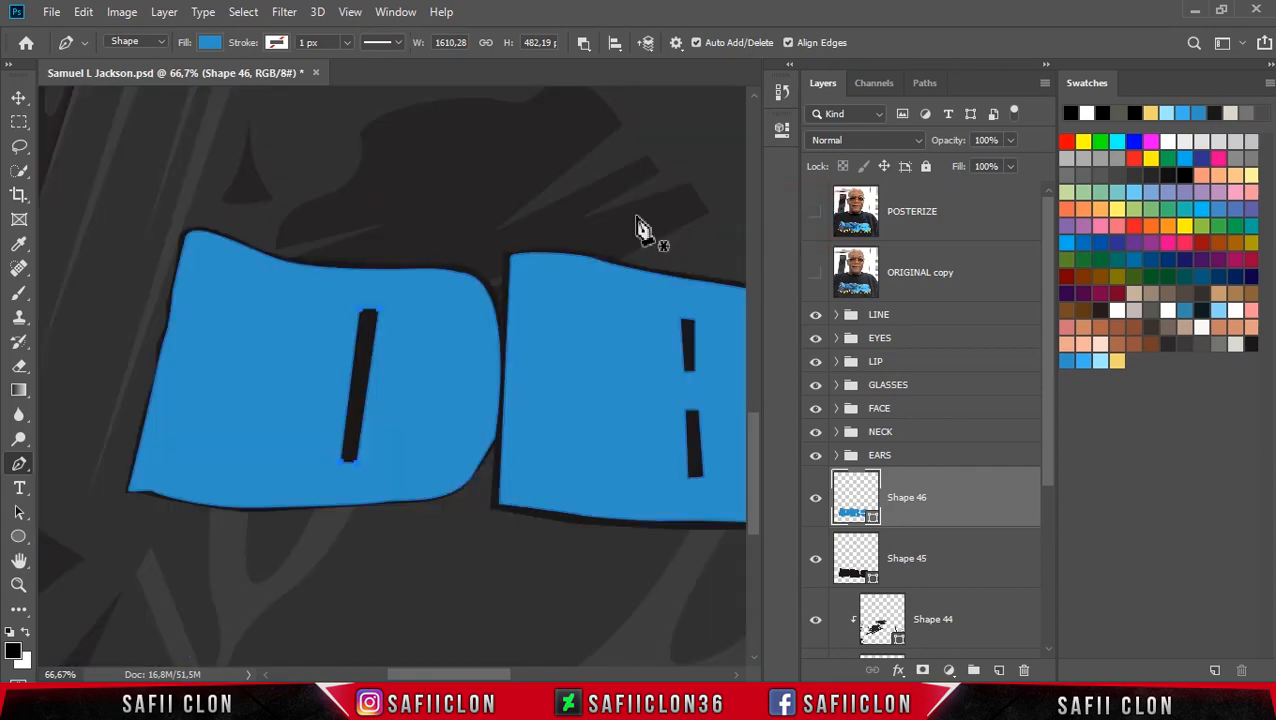
pyautogui.hotkey('ctrl', '-')
pyautogui.hotkey('ctrl', '-')
pyautogui.hotkey('ctrl', '-')
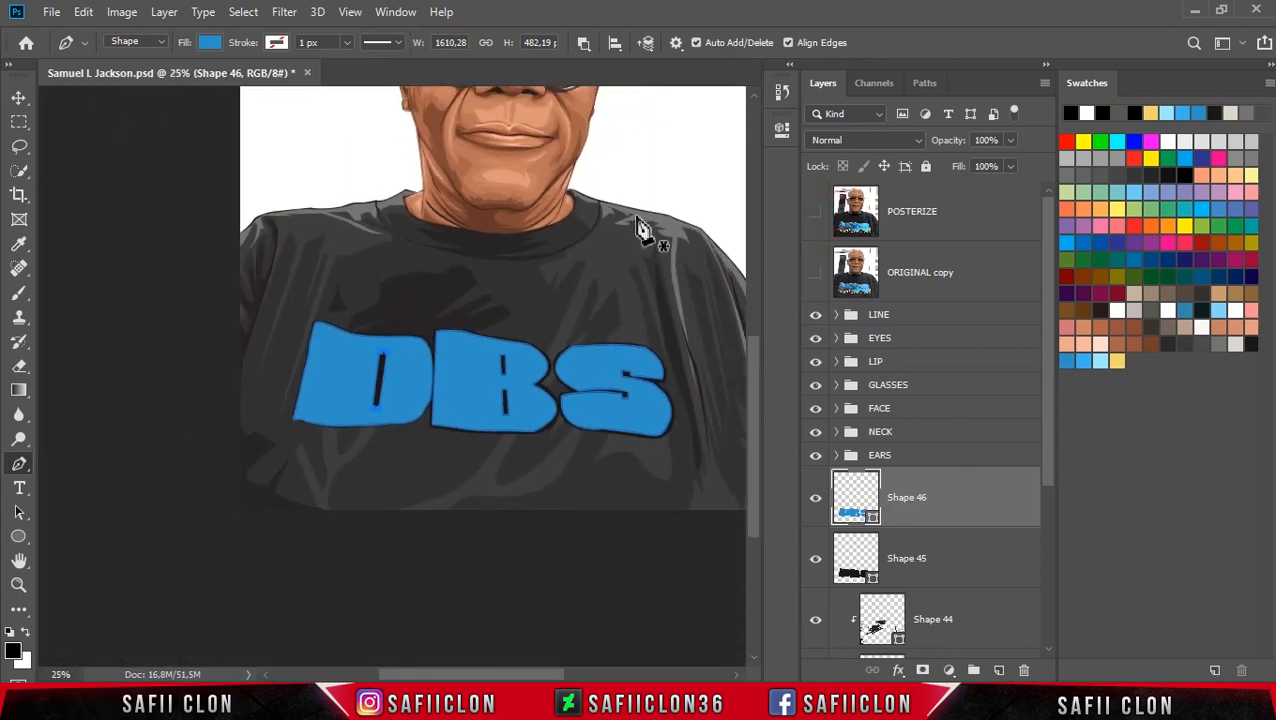
pyautogui.hotkey('ctrl', '+')
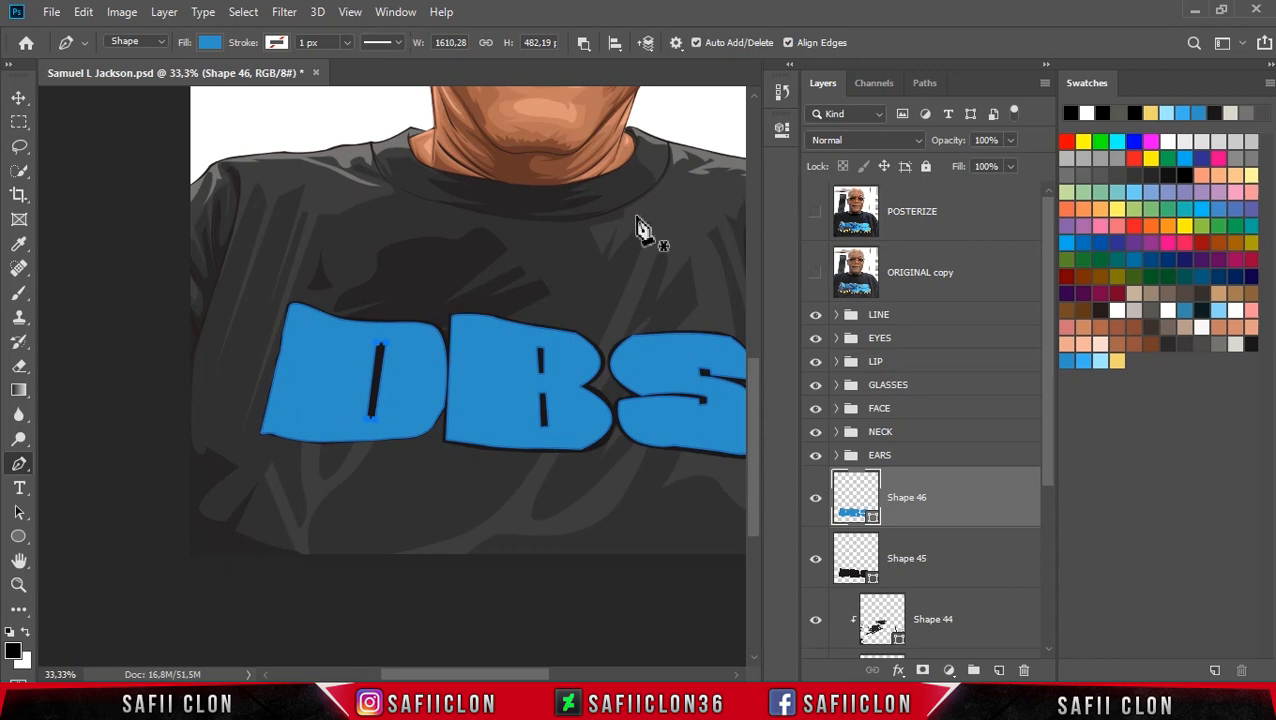
# Step: Set the pen's path operation to New Layer and show the POSTERIZE layer around the letter D
pyautogui.click(815, 213)
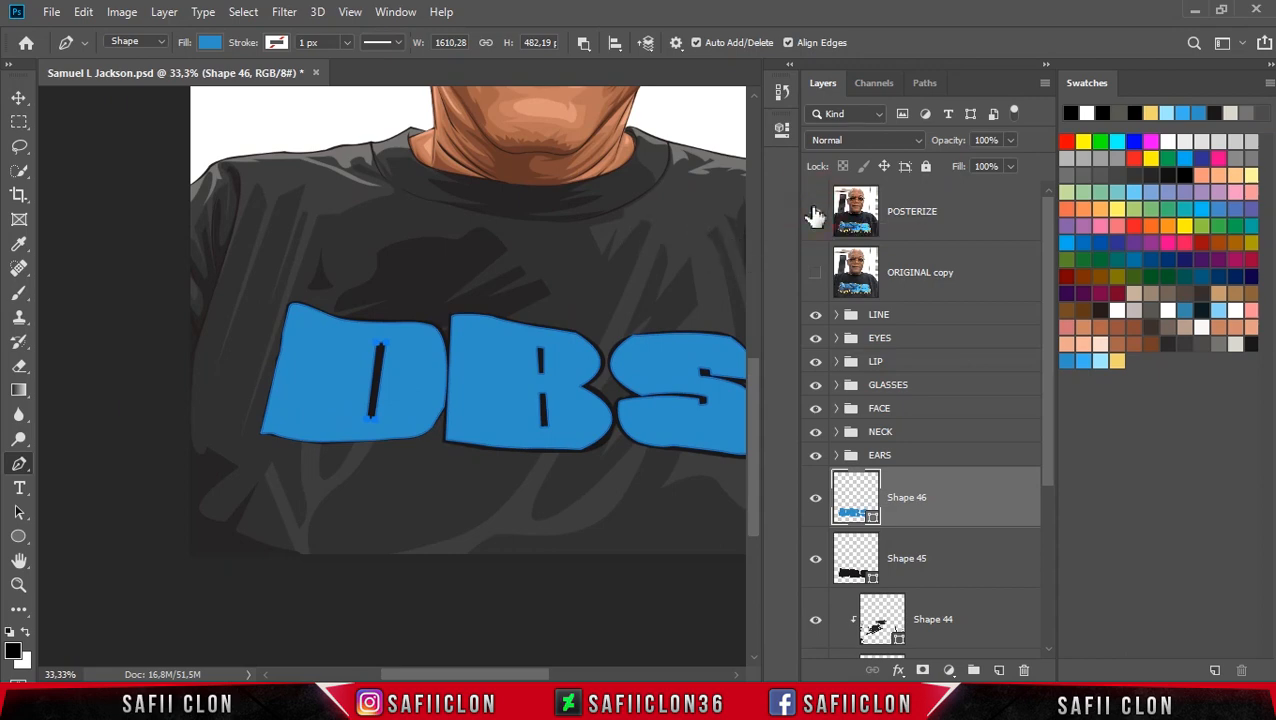
pyautogui.click(815, 213)
pyautogui.hotkey('ctrl', '+')
pyautogui.hotkey('ctrl', '+')
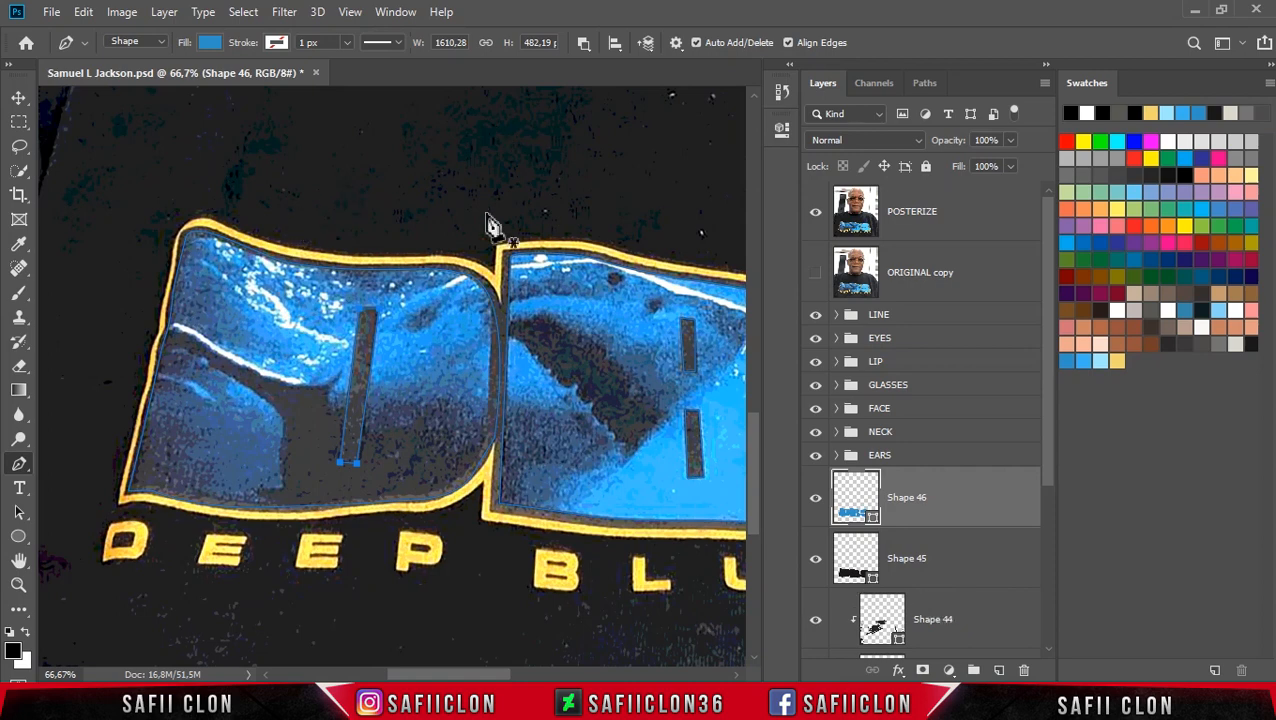
pyautogui.click(816, 214)
pyautogui.click(583, 42)
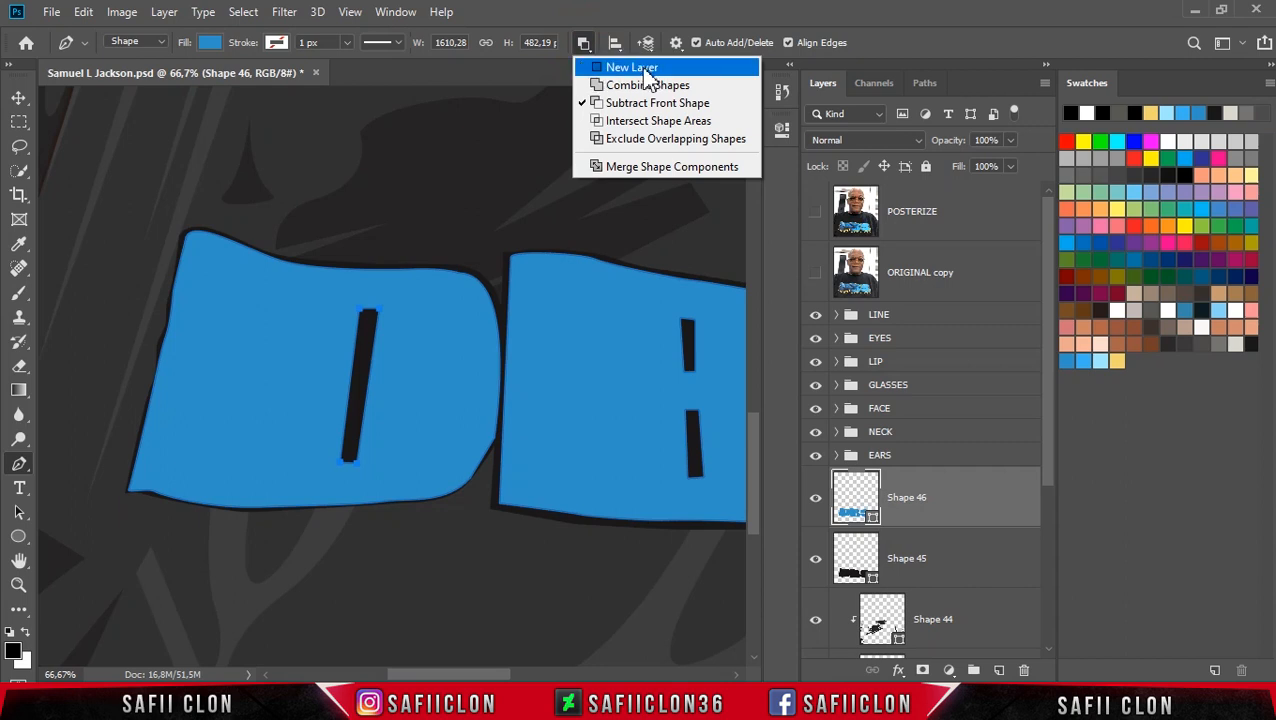
pyautogui.click(626, 68)
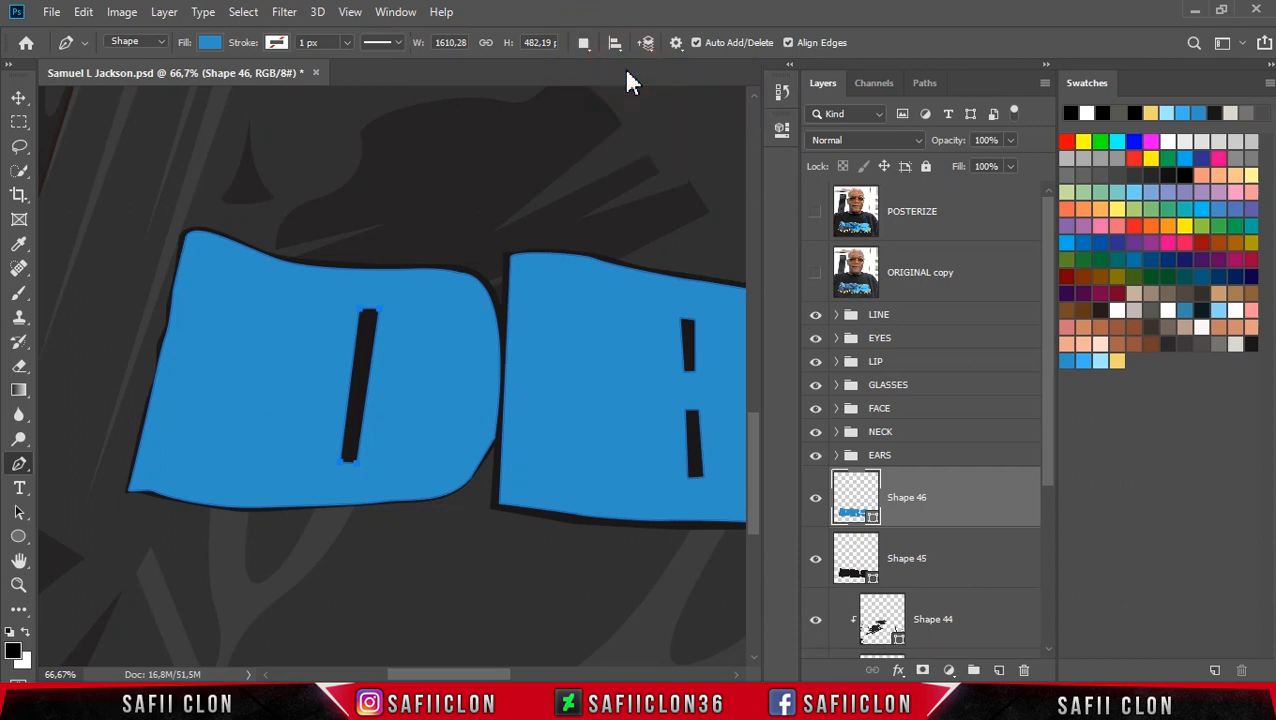
pyautogui.moveTo(489, 676)
pyautogui.mouseDown()
pyautogui.moveTo(550, 675)
pyautogui.moveTo(490, 672)
pyautogui.mouseUp()
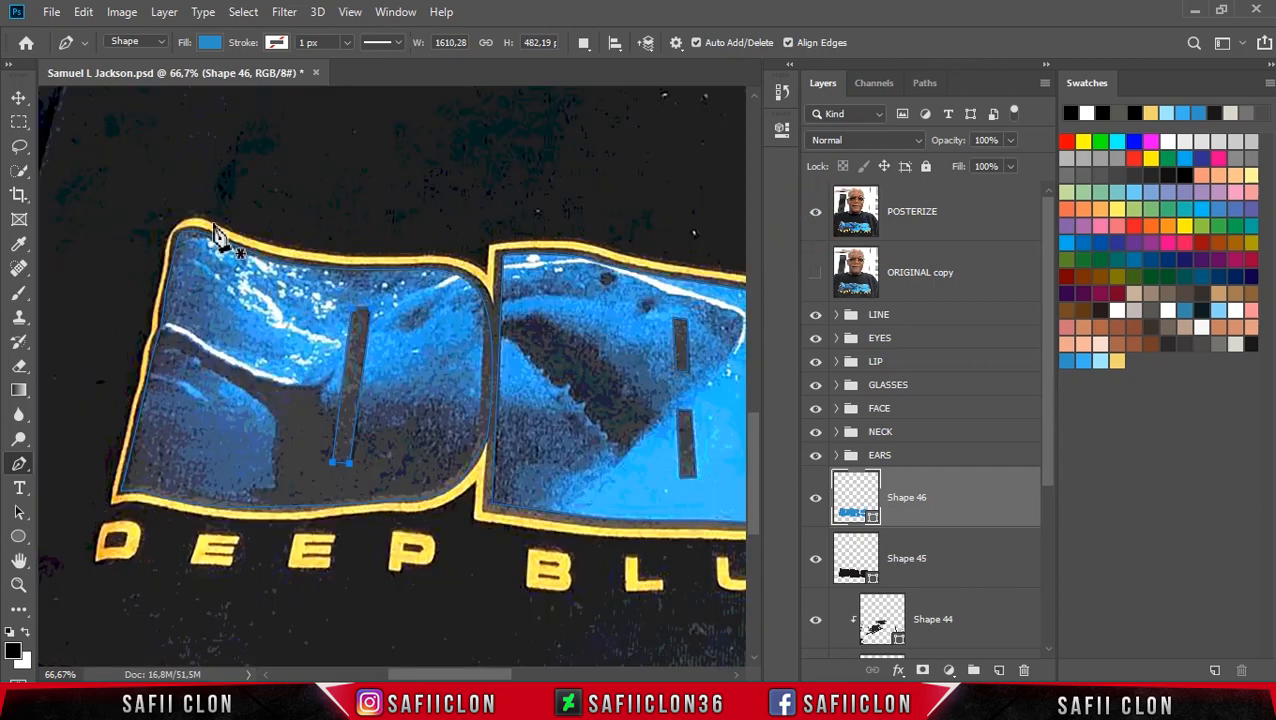
# Step: Trace the yellow logo border on a new shape down the left side and along the bottom of the letter D
pyautogui.click(214, 225)
pyautogui.click(176, 224)
pyautogui.moveTo(164, 253); pyautogui.dragTo(161, 275)
pyautogui.moveTo(152, 323); pyautogui.dragTo(140, 378)
pyautogui.moveTo(119, 455); pyautogui.dragTo(113, 479)
pyautogui.click(113, 505)
pyautogui.click(149, 505)
pyautogui.moveTo(298, 520); pyautogui.dragTo(490, 472)
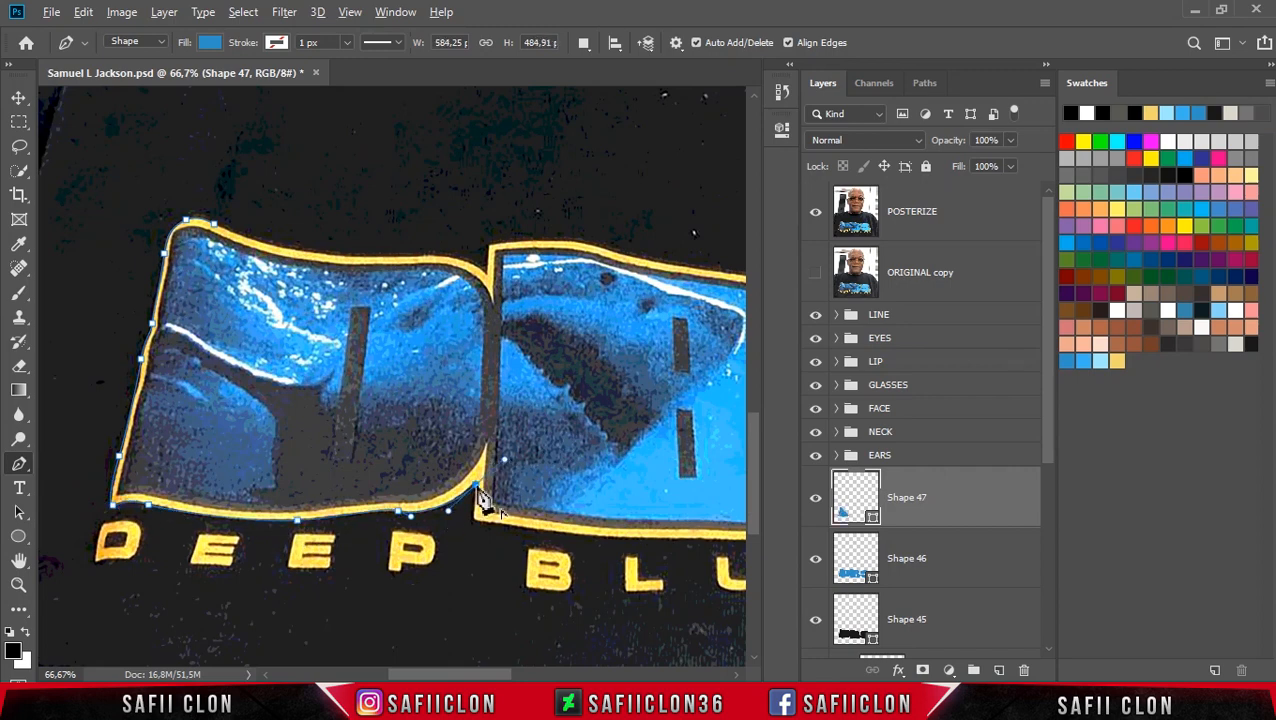
# Step: Continue the border path along the bottom of the letter B to the notch before the S
pyautogui.hscroll(3, 375, 565)
pyautogui.click(338, 529)
pyautogui.moveTo(454, 538); pyautogui.dragTo(482, 540)
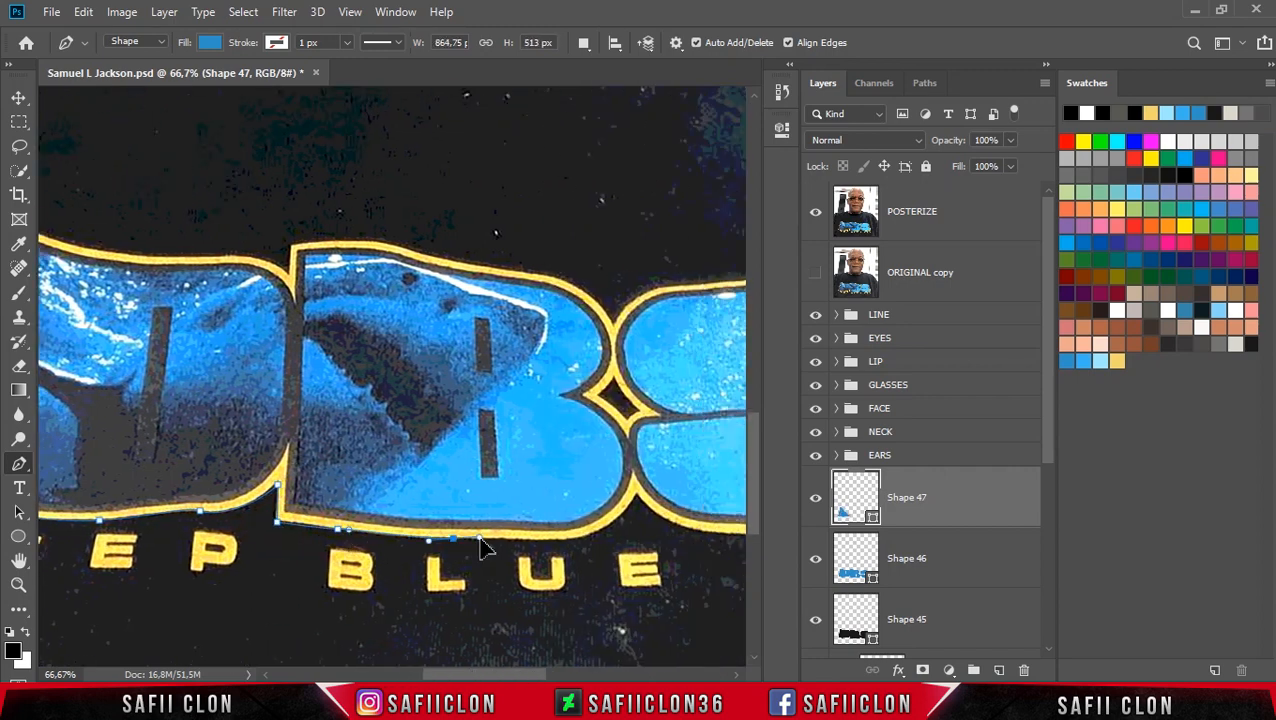
pyautogui.moveTo(583, 539); pyautogui.dragTo(603, 534)
pyautogui.click(637, 496)
# Step: Continue the border path along the bottom of the letter S and around its lower right corner
pyautogui.moveTo(532, 673); pyautogui.dragTo(567, 673)
pyautogui.moveTo(487, 528); pyautogui.dragTo(566, 537)
pyautogui.moveTo(685, 551); pyautogui.dragTo(697, 554)
pyautogui.hscroll(3, 645, 613)
pyautogui.moveTo(552, 548); pyautogui.dragTo(562, 511)
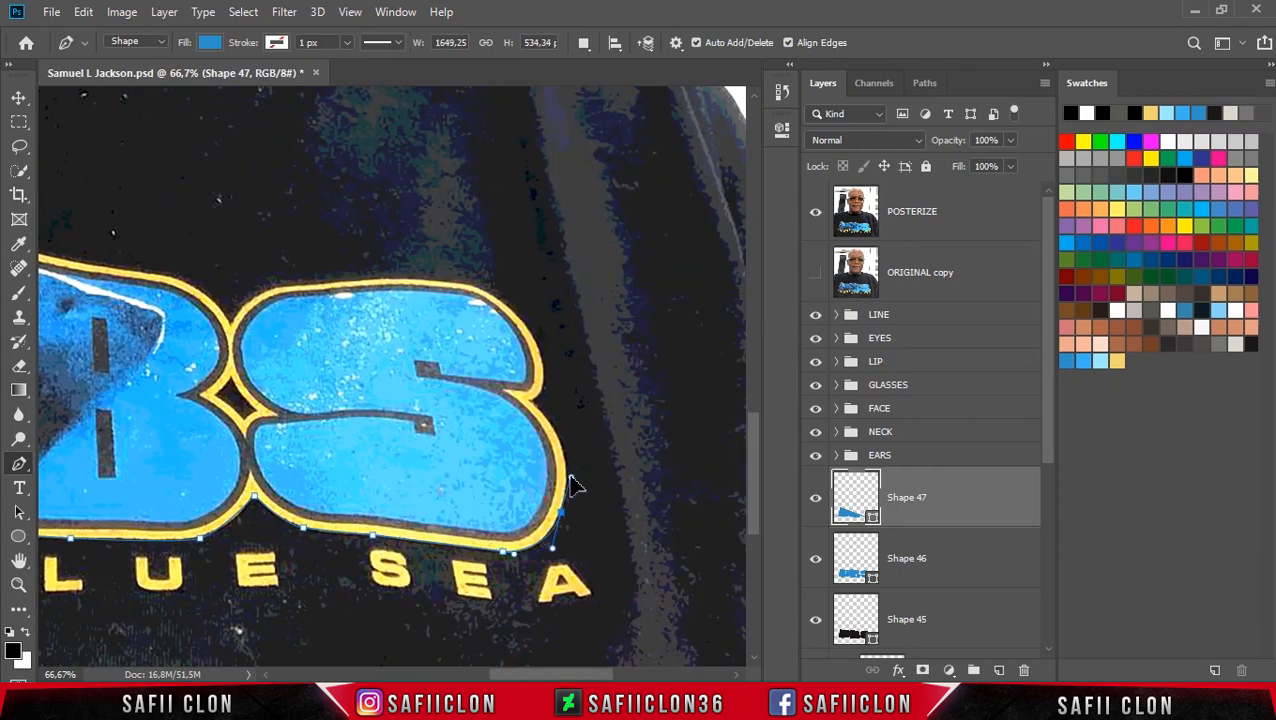
# Step: Carry the border path up the right side of the letter S and back over its top to the B
pyautogui.moveTo(528, 400); pyautogui.dragTo(519, 297)
pyautogui.keyDown('alt'); pyautogui.click(528, 400); pyautogui.keyUp('alt')
pyautogui.click(476, 288)
pyautogui.moveTo(382, 278); pyautogui.dragTo(329, 285)
pyautogui.click(289, 286)
pyautogui.moveTo(232, 320); pyautogui.dragTo(211, 355)
# Step: Trace the border along the top of the letter B down to its junction with the D
pyautogui.moveTo(543, 673); pyautogui.dragTo(491, 673)
pyautogui.keyDown('alt'); pyautogui.click(533, 323); pyautogui.keyUp('alt')
pyautogui.moveTo(471, 276); pyautogui.dragTo(432, 268)
pyautogui.moveTo(323, 246); pyautogui.dragTo(282, 233)
pyautogui.click(209, 246)
pyautogui.click(207, 277)
# Step: Trace the border over the top of the letter D, close the shape, and hide the POSTERIZE layer
pyautogui.moveTo(523, 673); pyautogui.dragTo(476, 673)
pyautogui.moveTo(422, 255); pyautogui.dragTo(380, 258)
pyautogui.moveTo(205, 224); pyautogui.dragTo(127, 188)
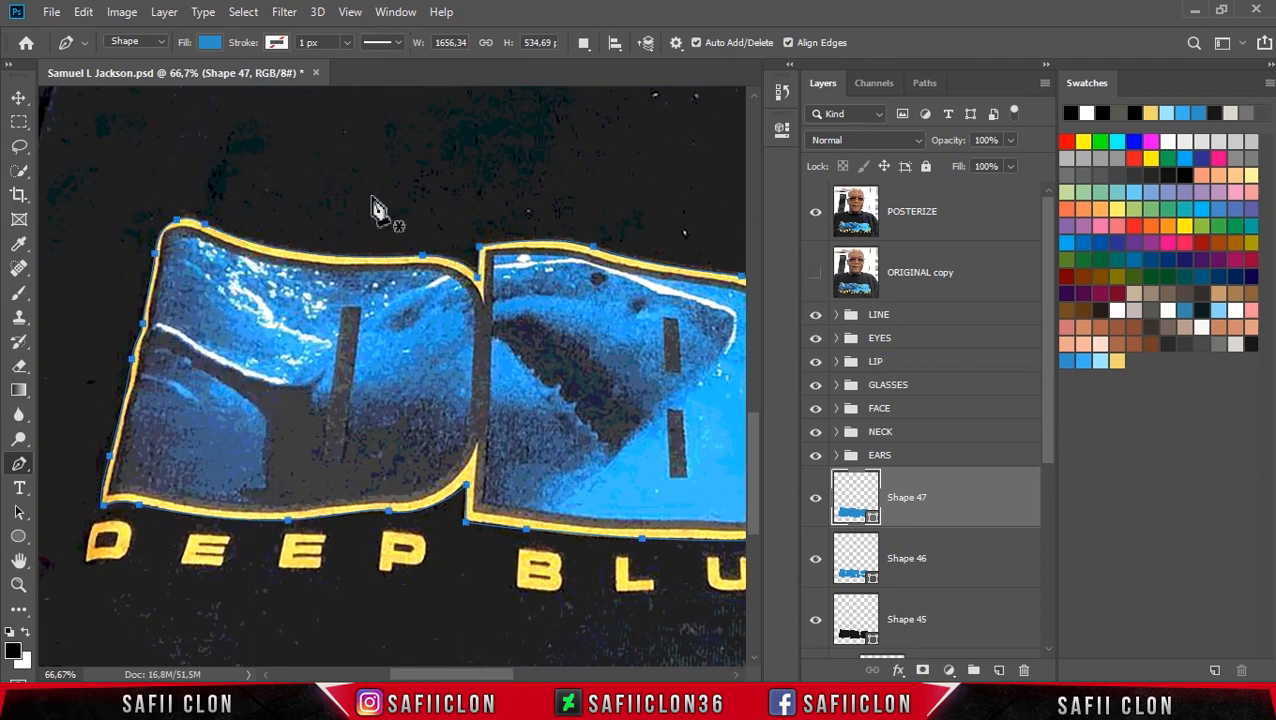
pyautogui.click(816, 219)
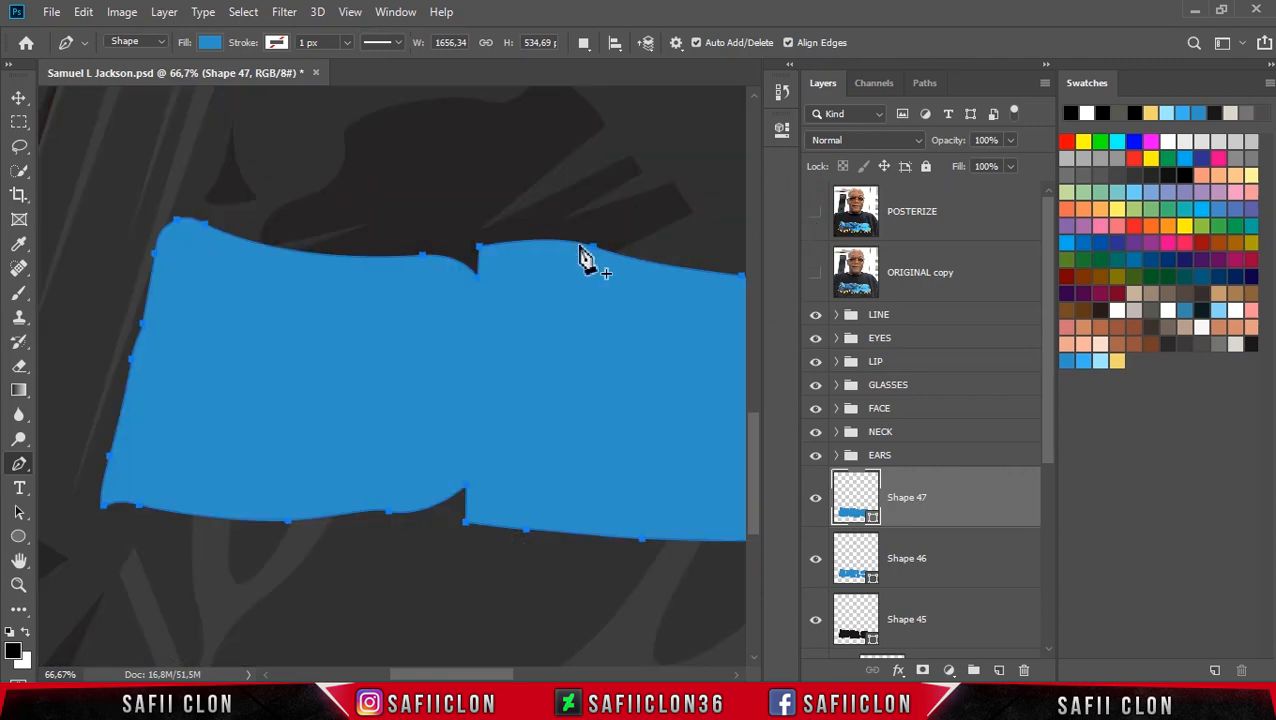
# Step: Recolour the border shape to yellow f3d66e and move its layer beneath Shape 45
pyautogui.hotkey('ctrl', '-')
pyautogui.hotkey('ctrl', '-')
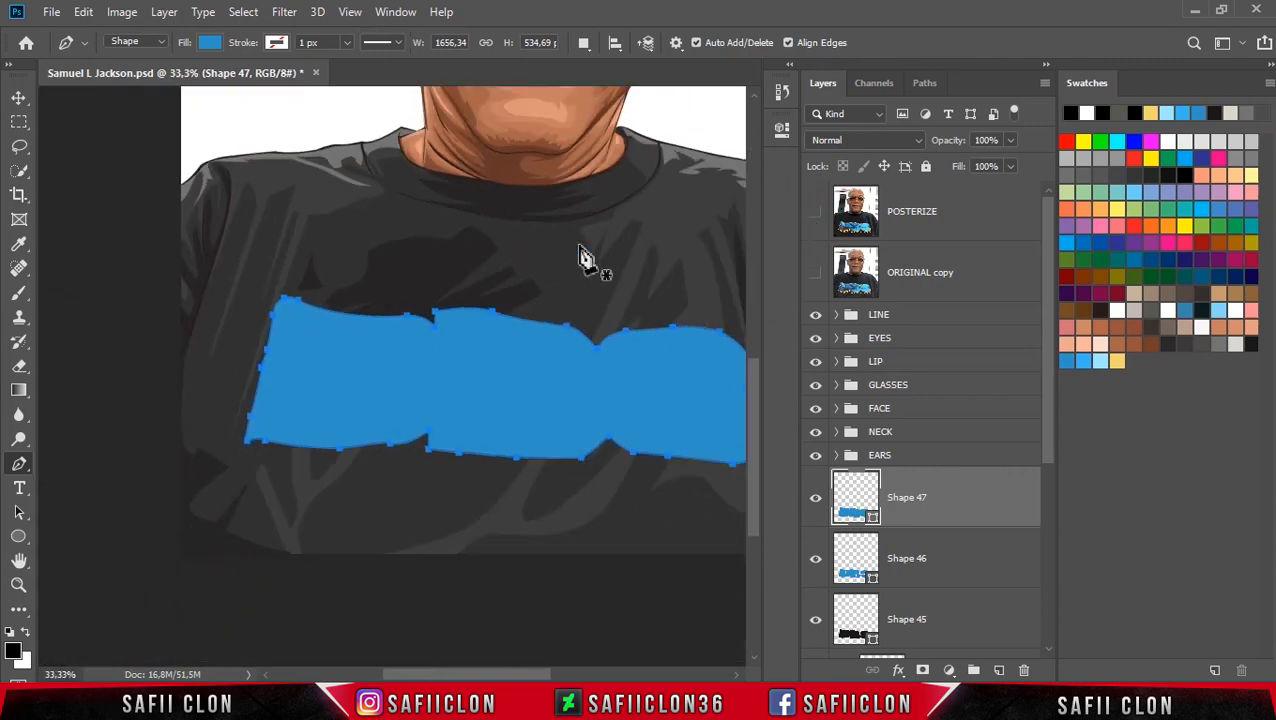
pyautogui.doubleClick(873, 531)
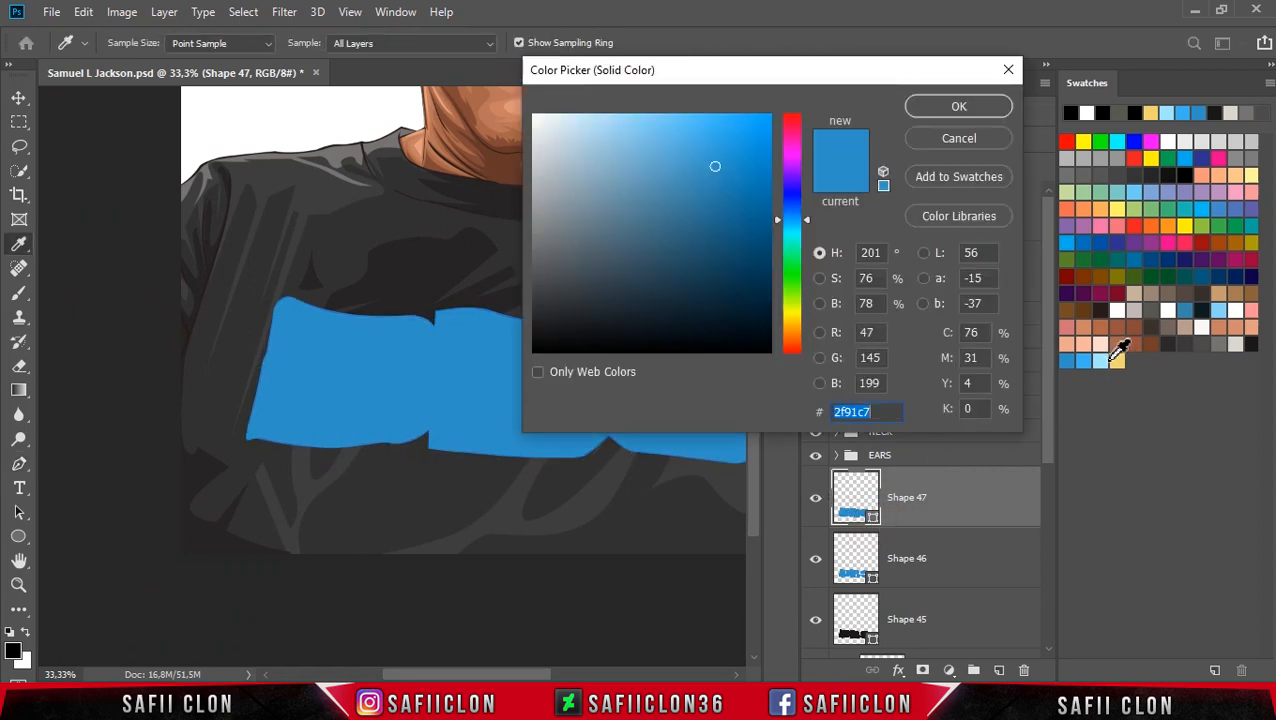
pyautogui.click(1118, 362)
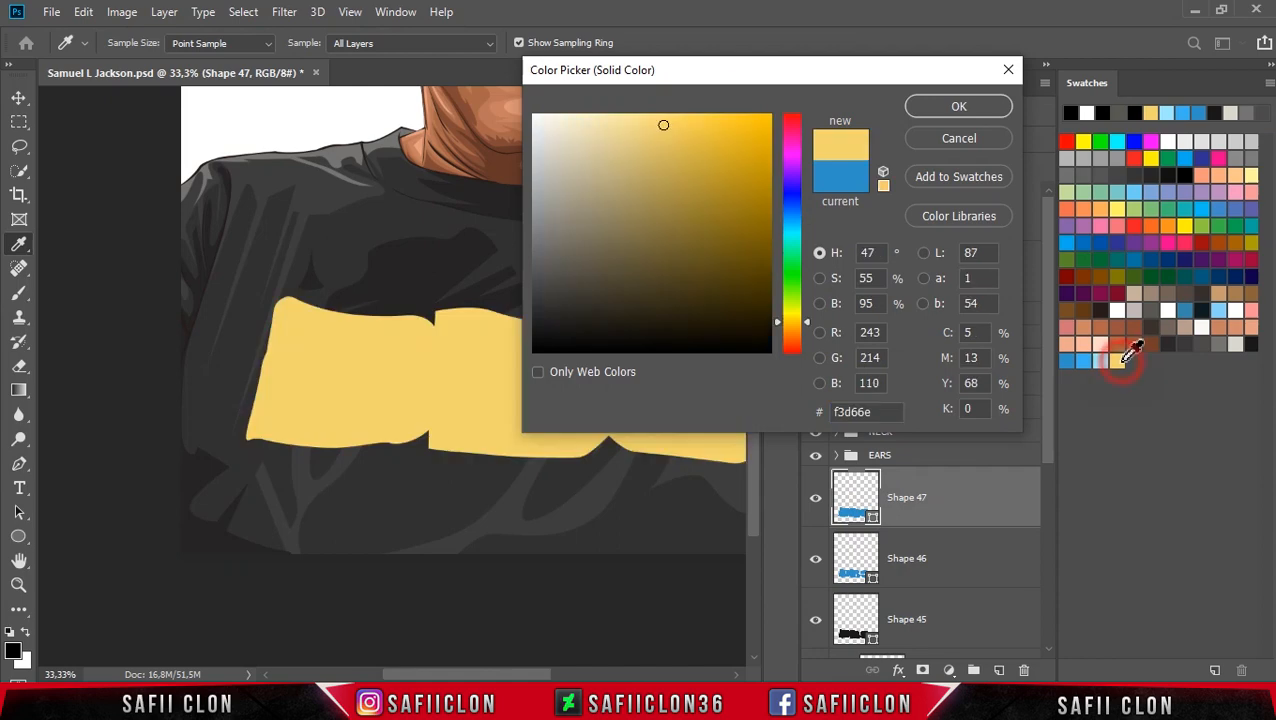
pyautogui.click(958, 107)
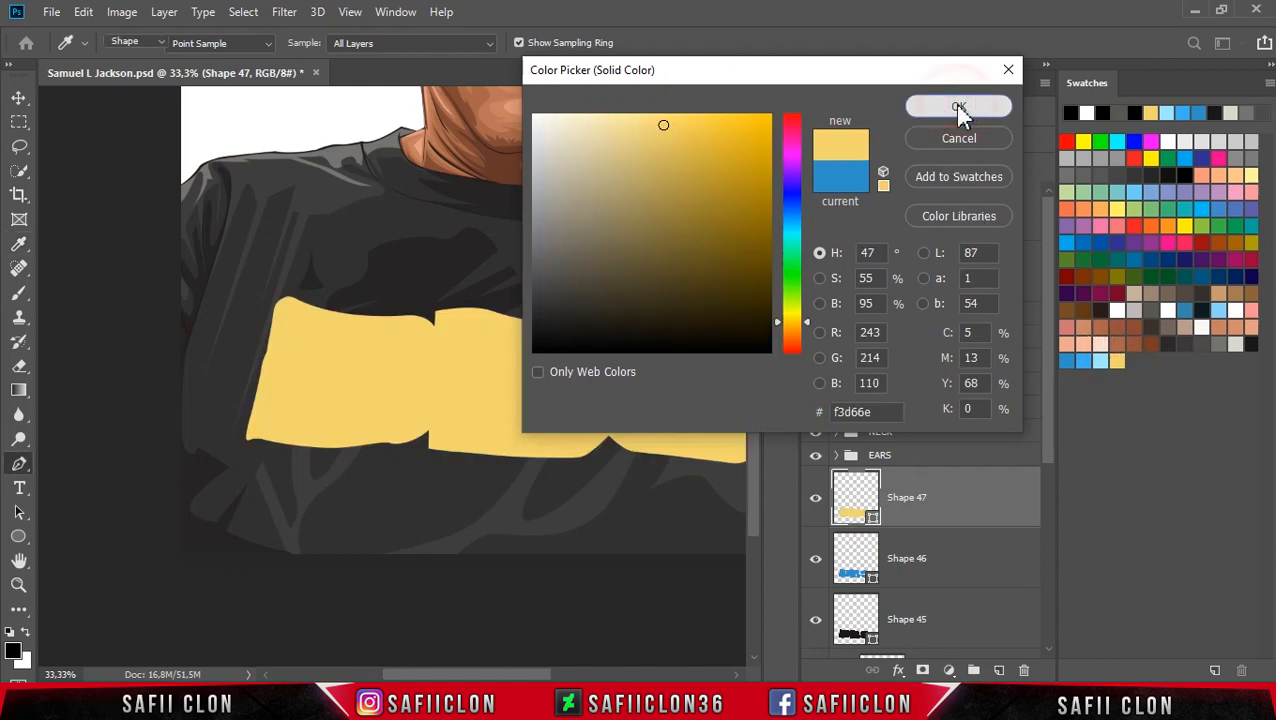
pyautogui.moveTo(943, 505); pyautogui.dragTo(958, 641)
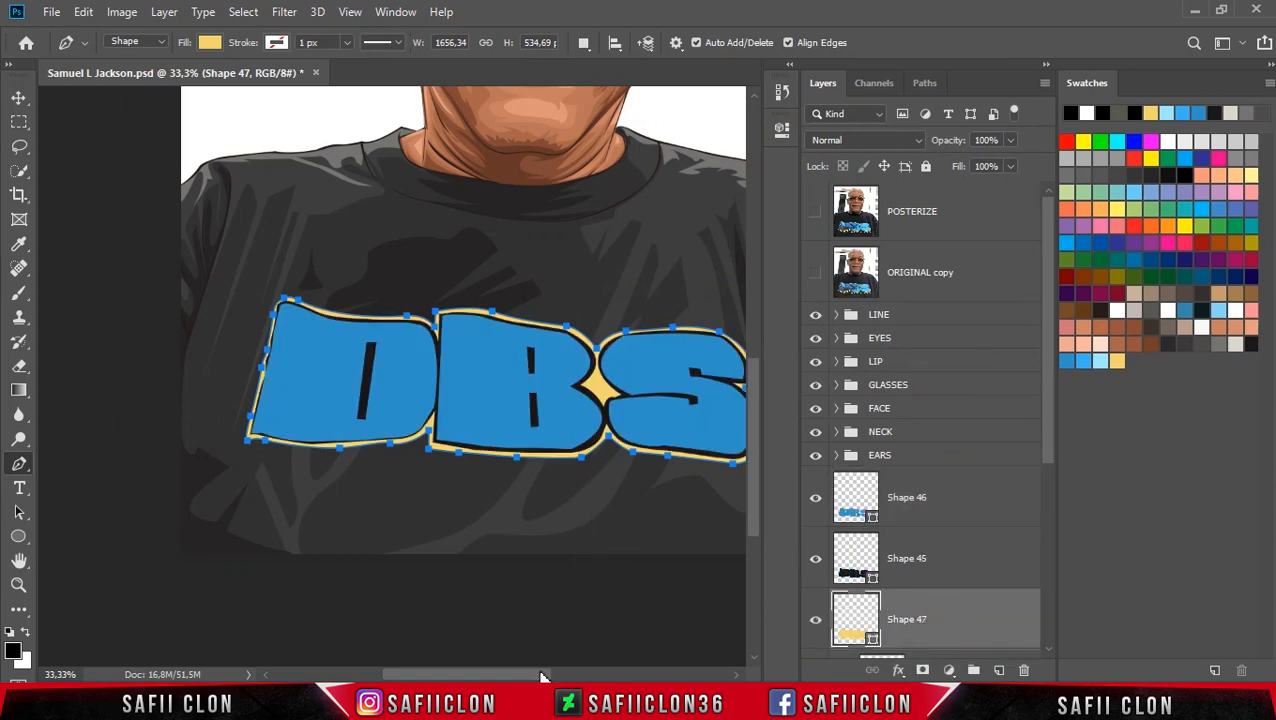
pyautogui.moveTo(543, 676); pyautogui.dragTo(574, 676)
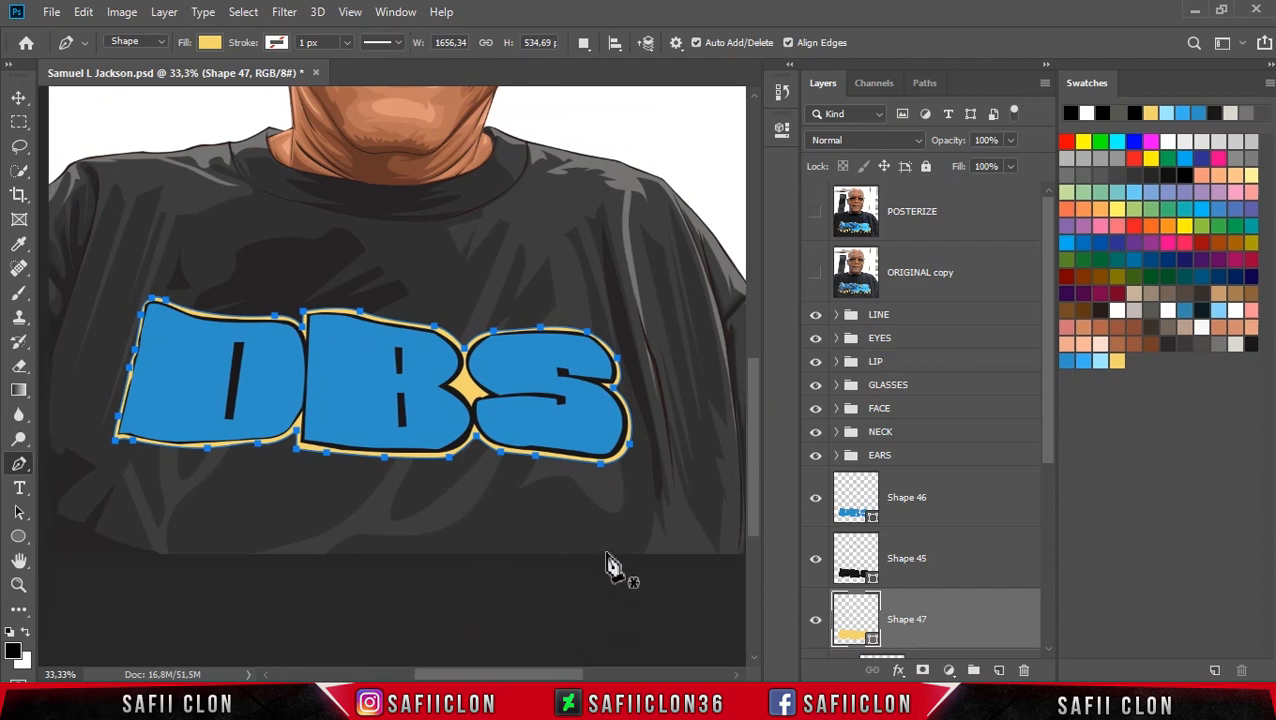
# Step: Cut the diamond-shaped gap between the B and S out of the yellow border with Subtract Front Shape, tracing it over POSTERIZE
pyautogui.click(579, 43)
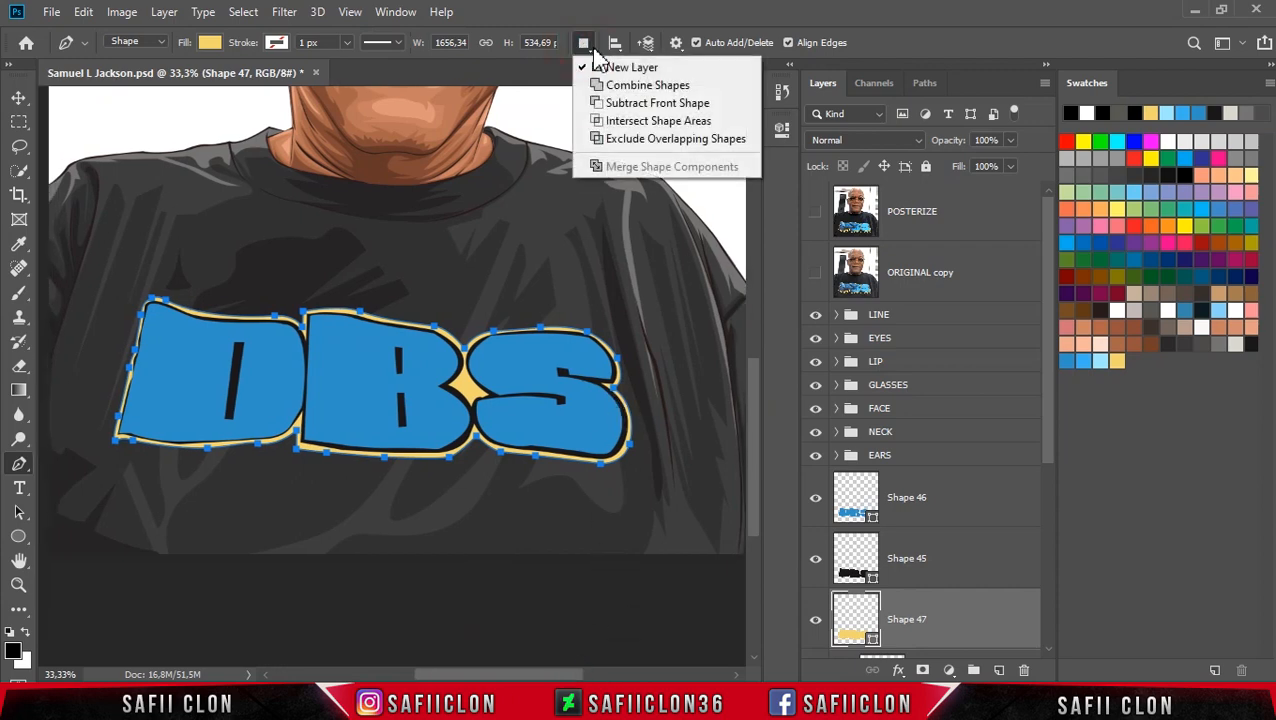
pyautogui.click(622, 105)
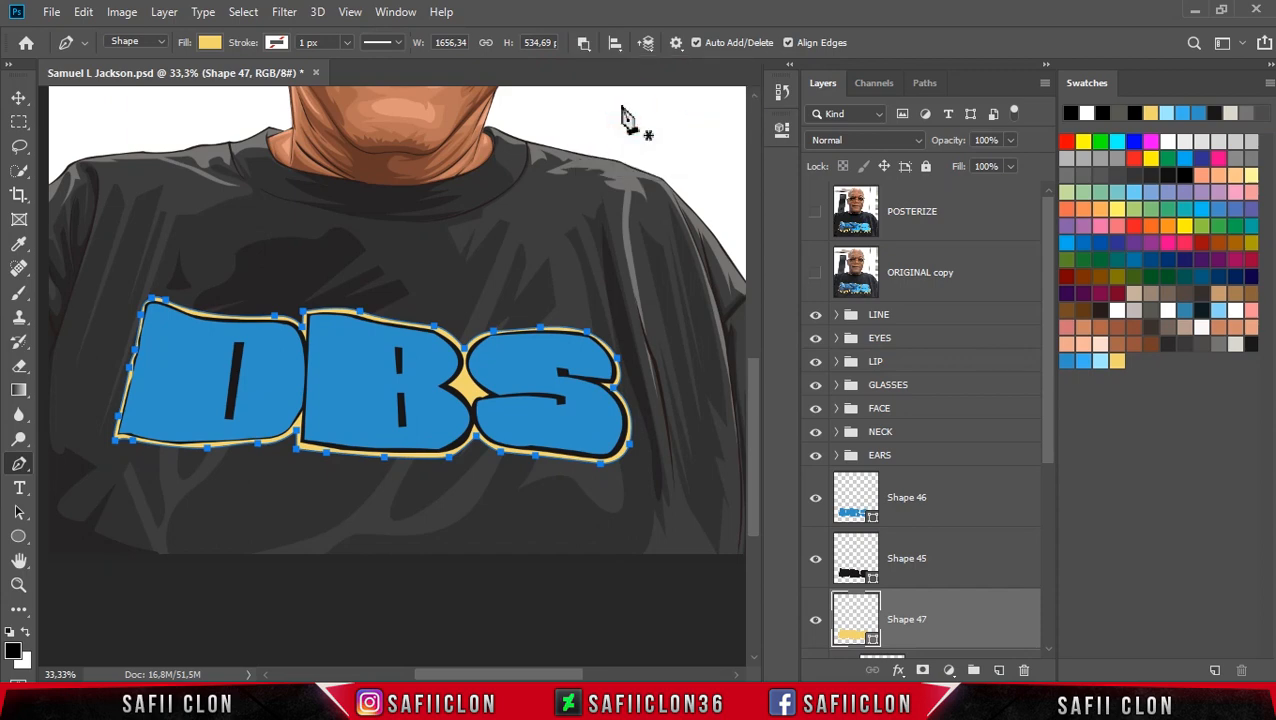
pyautogui.click(815, 213)
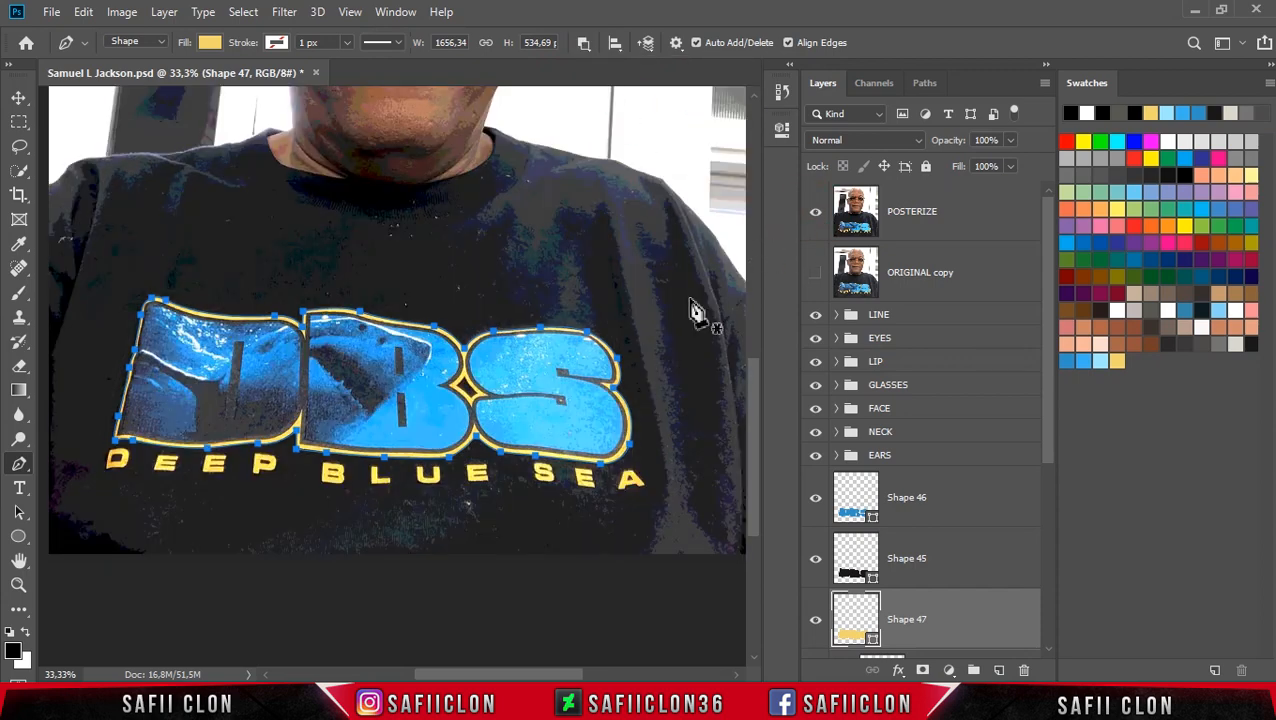
pyautogui.hotkey('ctrl', '+')
pyautogui.hotkey('ctrl', '+')
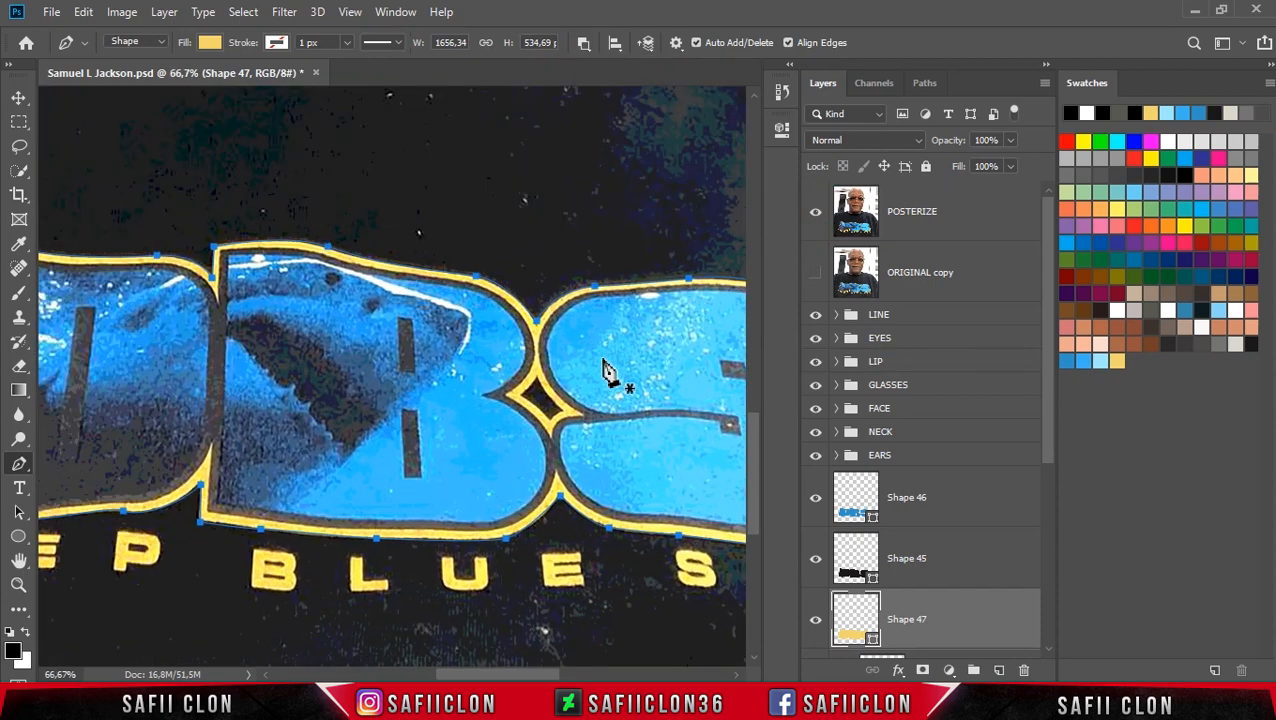
pyautogui.click(537, 376)
pyautogui.click(520, 394)
pyautogui.click(549, 421)
pyautogui.click(564, 411)
pyautogui.click(537, 376)
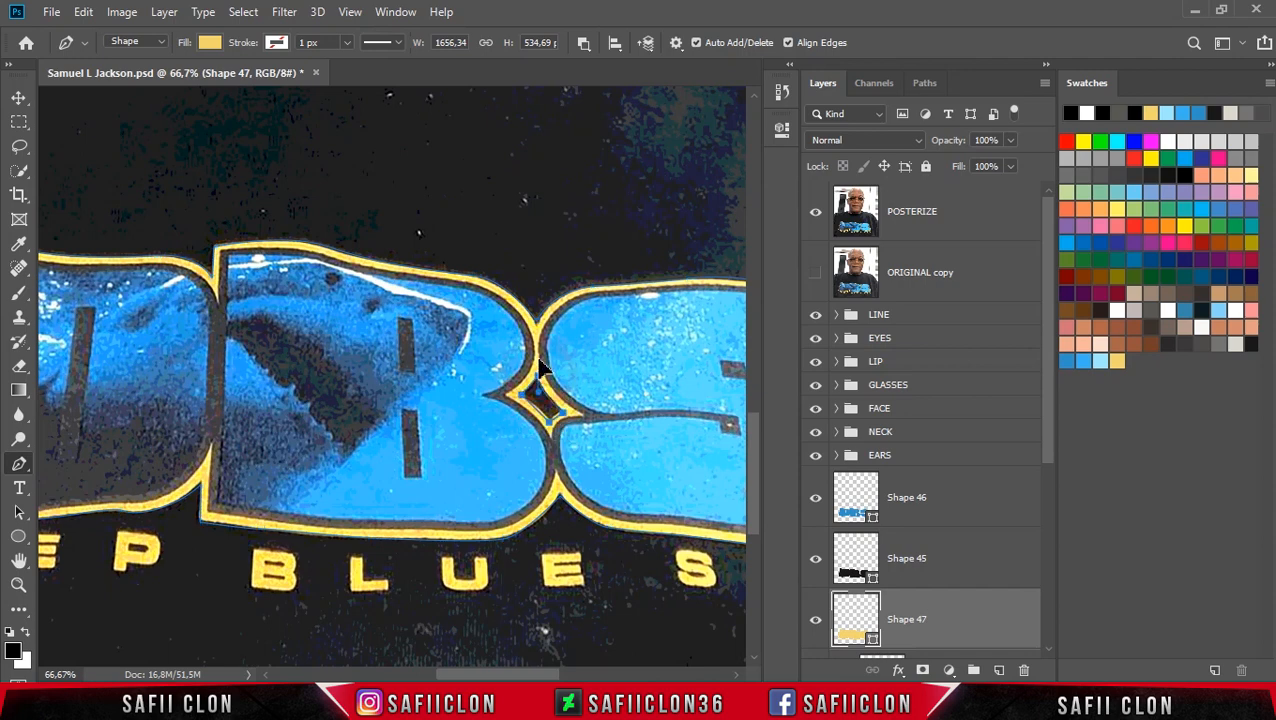
pyautogui.click(816, 220)
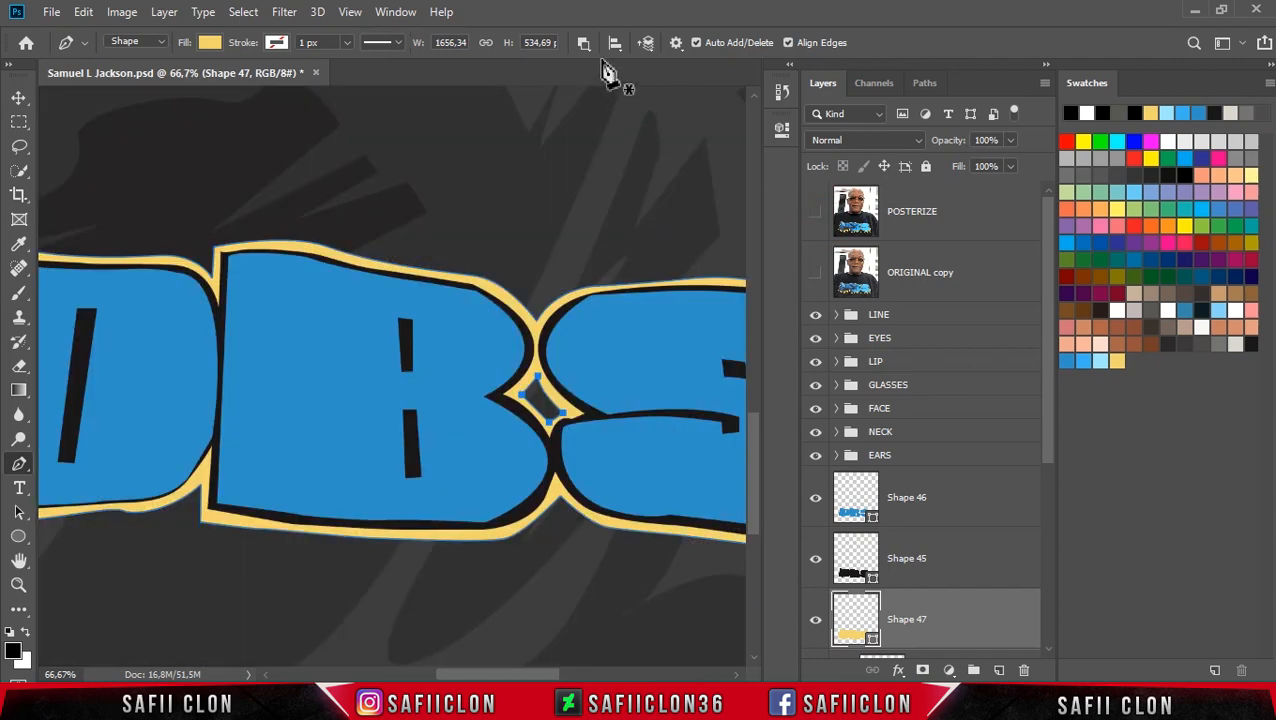
# Step: Trace the outer outline of the D in DEEP as a shape on a new layer, using POSTERIZE as the reference
pyautogui.click(583, 42)
pyautogui.click(605, 68)
pyautogui.moveTo(548, 674); pyautogui.dragTo(500, 676)
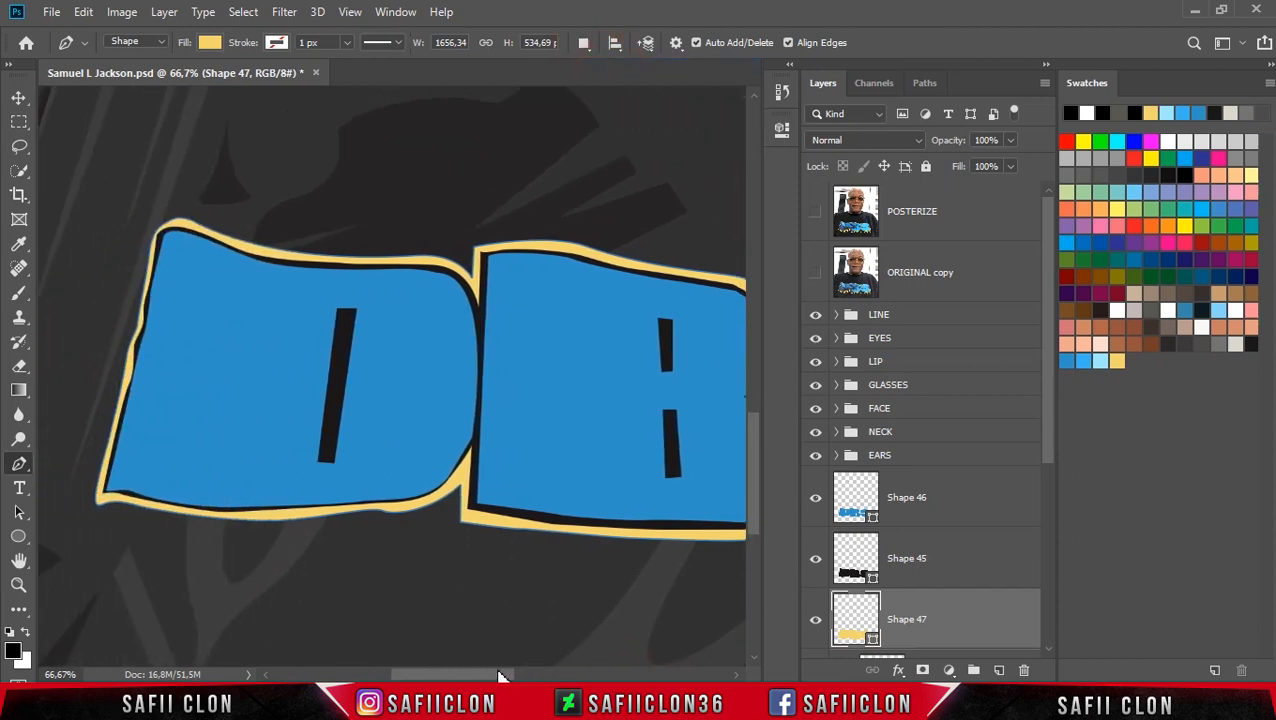
pyautogui.click(816, 212)
pyautogui.scroll(-3, 360, 390)
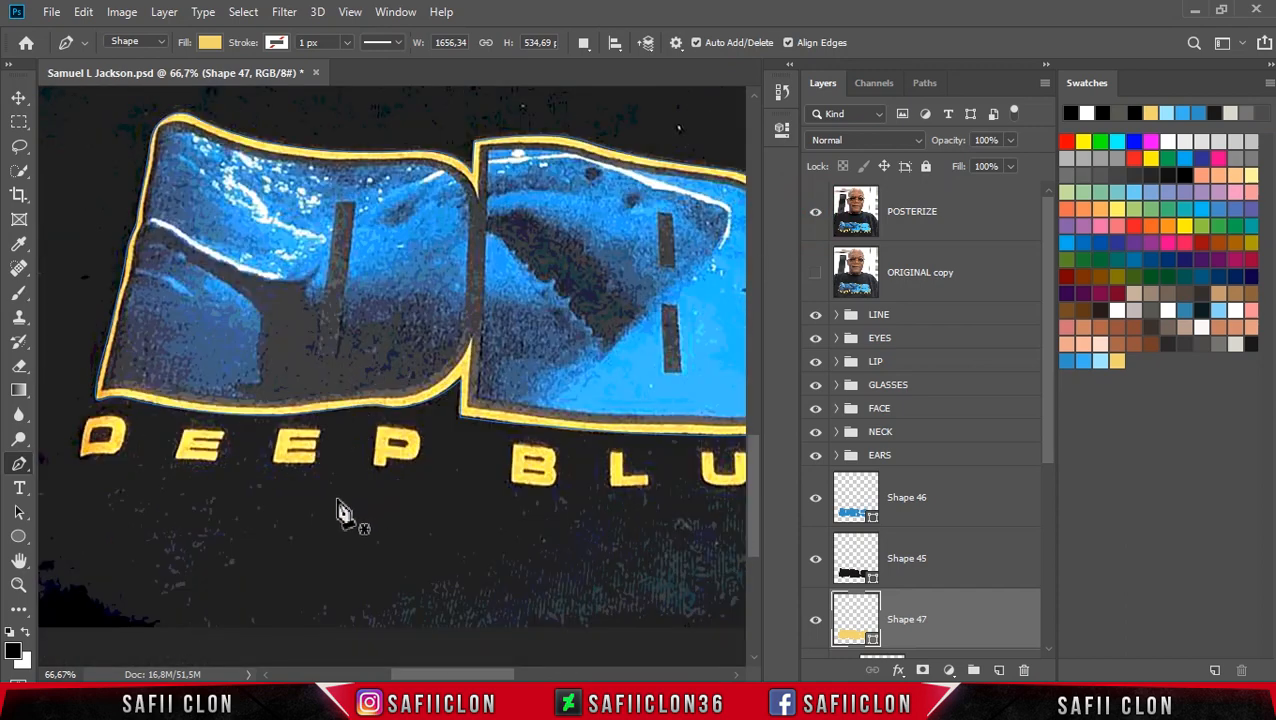
pyautogui.moveTo(456, 672); pyautogui.dragTo(416, 676)
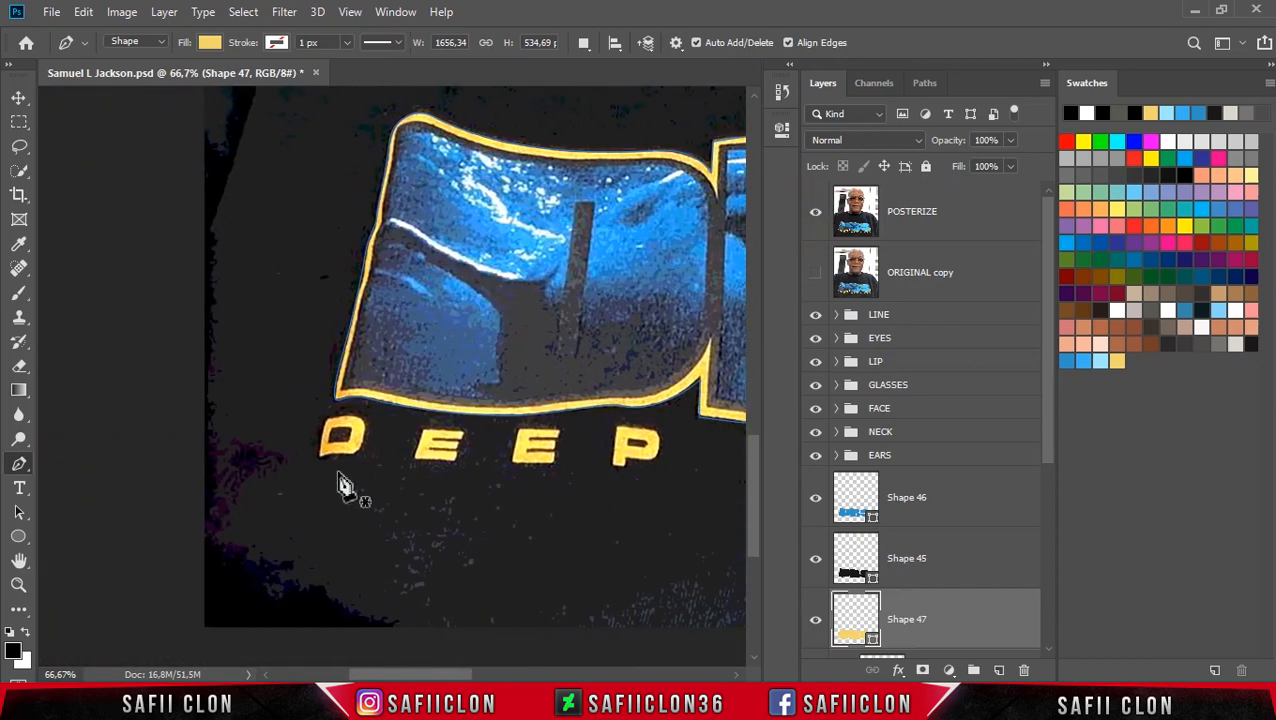
pyautogui.click(328, 419)
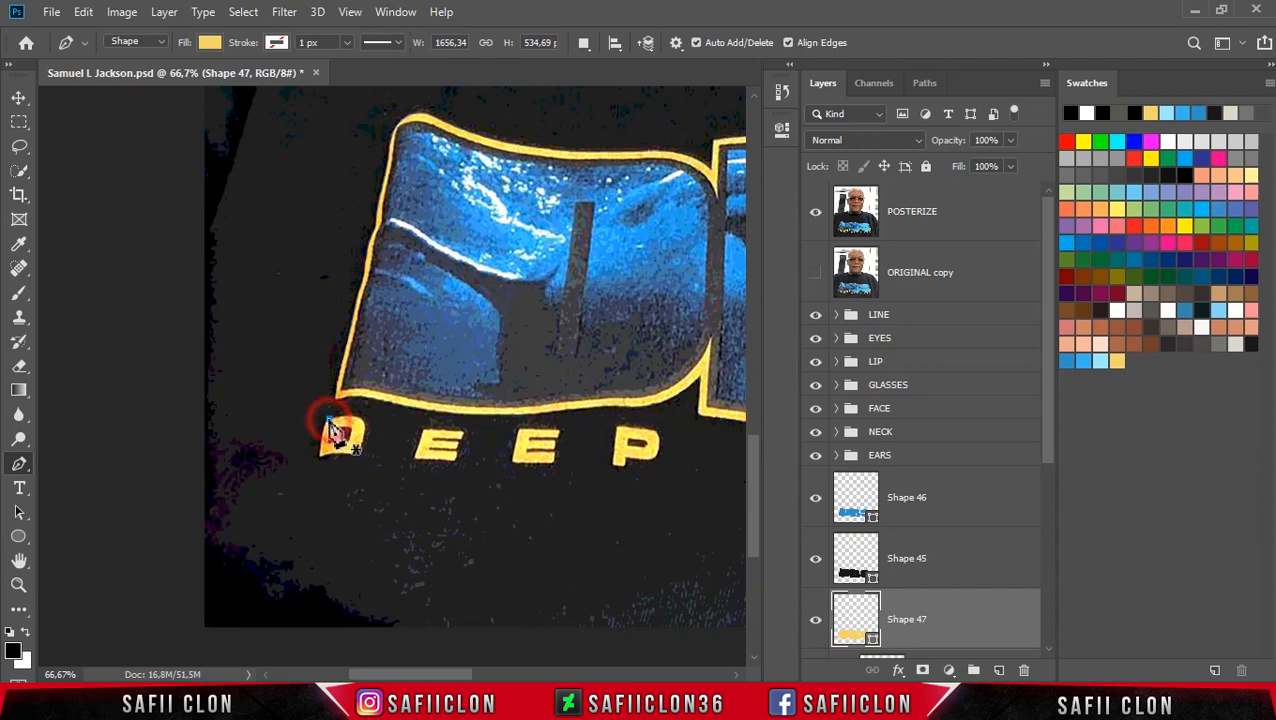
pyautogui.click(319, 457)
pyautogui.click(353, 456)
pyautogui.moveTo(357, 416)
pyautogui.mouseDown()
pyautogui.moveTo(340, 430)
pyautogui.moveTo(338, 418)
pyautogui.mouseUp()
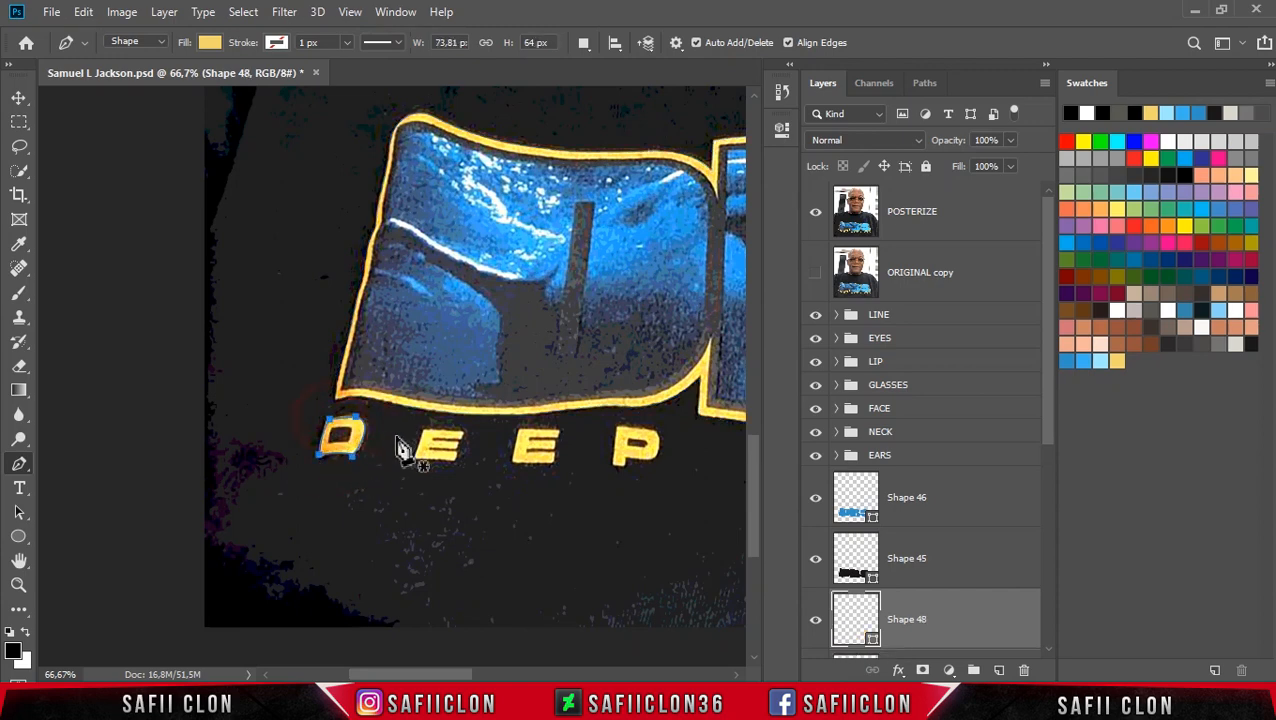
# Step: Add the outline of the first E in DEEP to the same shape layer with Combine Shapes
pyautogui.click(583, 43)
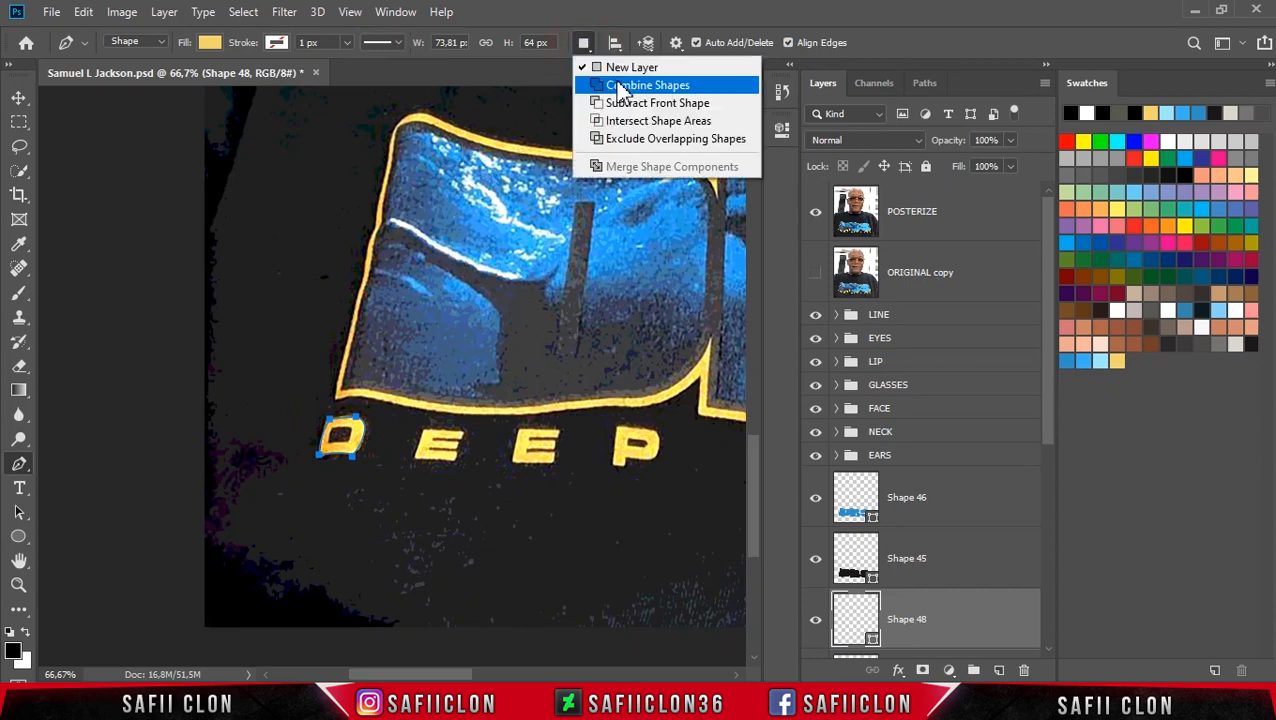
pyautogui.click(615, 86)
pyautogui.click(417, 458)
pyautogui.click(458, 459)
pyautogui.click(456, 456)
pyautogui.hotkey('ctrl', '+')
pyautogui.click(437, 450)
pyautogui.click(496, 427)
pyautogui.click(450, 407)
# Step: Trace the outline of the second E in DEEP, including its inner notches
pyautogui.moveTo(450, 674); pyautogui.dragTo(466, 674)
pyautogui.click(359, 446)
pyautogui.click(421, 446)
pyautogui.click(421, 437)
pyautogui.click(387, 437)
pyautogui.click(386, 427)
pyautogui.click(419, 426)
pyautogui.click(384, 417)
pyautogui.click(425, 407)
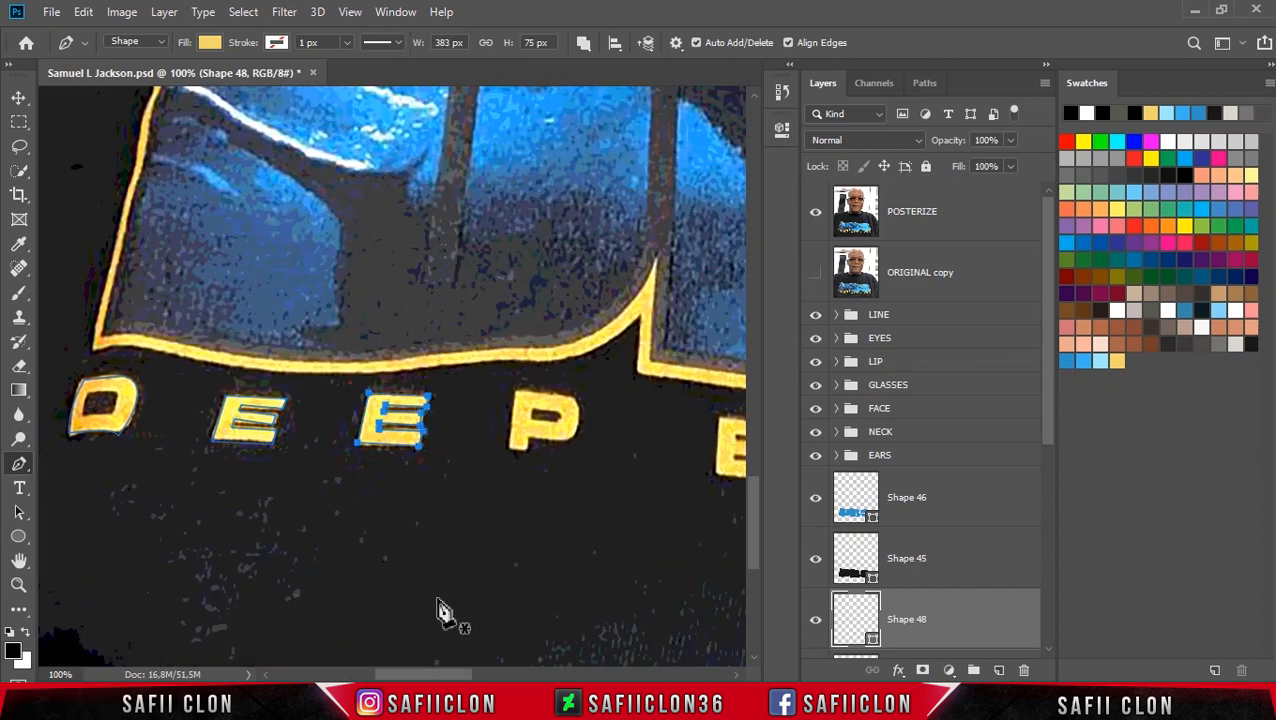
# Step: Trace the outer outline of the P in DEEP
pyautogui.moveTo(425, 674); pyautogui.dragTo(453, 674)
pyautogui.click(292, 392)
pyautogui.click(288, 449)
pyautogui.click(311, 449)
pyautogui.click(350, 440)
pyautogui.click(356, 413)
pyautogui.click(340, 393)
# Step: Trace the outer outline of the B in BLUE and close its path
pyautogui.click(494, 416)
pyautogui.click(494, 470)
pyautogui.moveTo(488, 674); pyautogui.dragTo(516, 674)
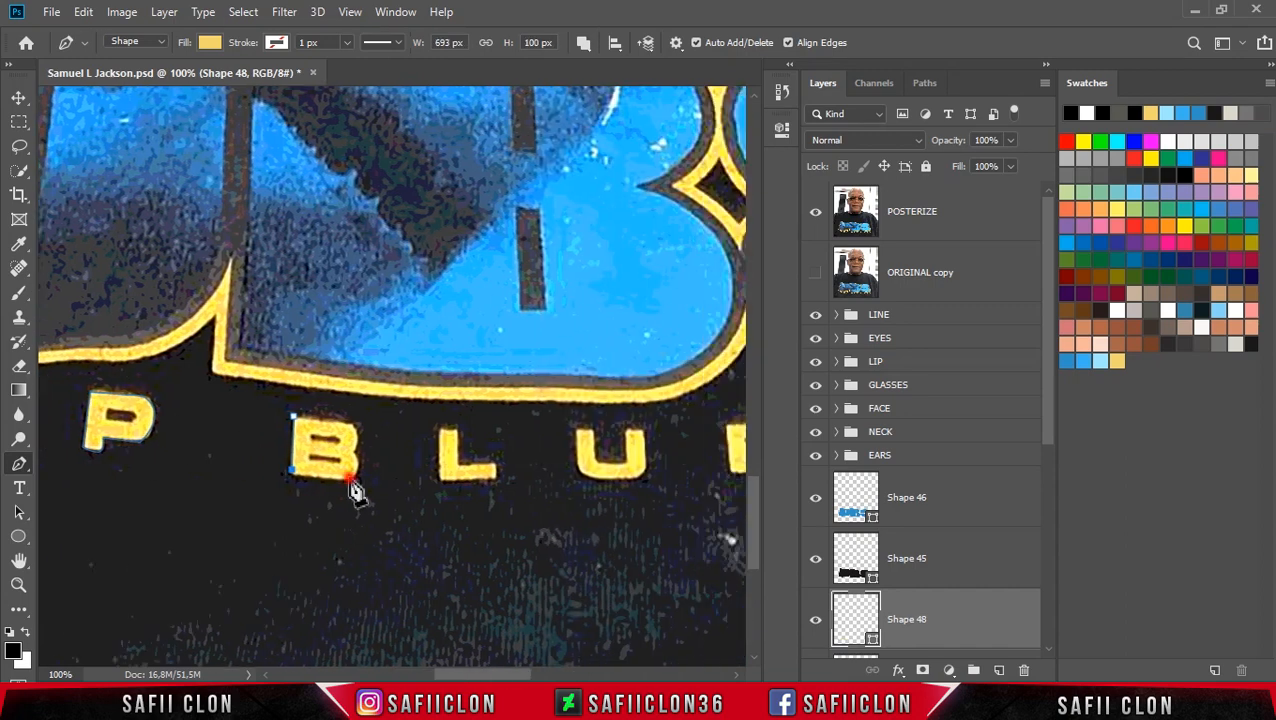
pyautogui.click(350, 477)
pyautogui.click(367, 468)
pyautogui.click(352, 430)
pyautogui.click(293, 416)
# Step: Trace the L in BLUE as a closed outline
pyautogui.click(438, 430)
pyautogui.click(440, 483)
pyautogui.click(498, 481)
pyautogui.click(498, 465)
pyautogui.click(465, 466)
pyautogui.click(463, 430)
pyautogui.click(438, 430)
# Step: Trace the U in BLUE, curving its base and following the inner opening
pyautogui.moveTo(490, 674); pyautogui.dragTo(532, 674)
pyautogui.click(270, 429)
pyautogui.click(273, 468)
pyautogui.moveTo(342, 466); pyautogui.dragTo(342, 436)
pyautogui.keyDown('alt'); pyautogui.click(342, 467); pyautogui.keyUp('alt')
pyautogui.click(338, 429)
pyautogui.click(322, 431)
pyautogui.click(293, 461)
pyautogui.click(286, 431)
pyautogui.click(270, 429)
# Step: Trace the outline of the E in BLUE with its notches and close the path
pyautogui.click(420, 427)
pyautogui.click(426, 473)
pyautogui.click(483, 471)
pyautogui.click(481, 459)
pyautogui.click(441, 459)
pyautogui.click(441, 453)
pyautogui.click(476, 450)
pyautogui.click(474, 443)
pyautogui.click(479, 428)
pyautogui.click(420, 427)
# Step: Trace the S in SEA along its curved outer and inner edges
pyautogui.moveTo(518, 673); pyautogui.dragTo(558, 673)
pyautogui.click(397, 437)
pyautogui.click(410, 438)
pyautogui.click(400, 424)
pyautogui.click(356, 419)
pyautogui.click(365, 446)
pyautogui.click(398, 454)
pyautogui.moveTo(389, 458)
pyautogui.mouseDown()
pyautogui.moveTo(371, 452)
pyautogui.moveTo(399, 441)
pyautogui.moveTo(386, 437)
pyautogui.mouseUp()
pyautogui.click(359, 450)
pyautogui.click(371, 470)
pyautogui.click(409, 474)
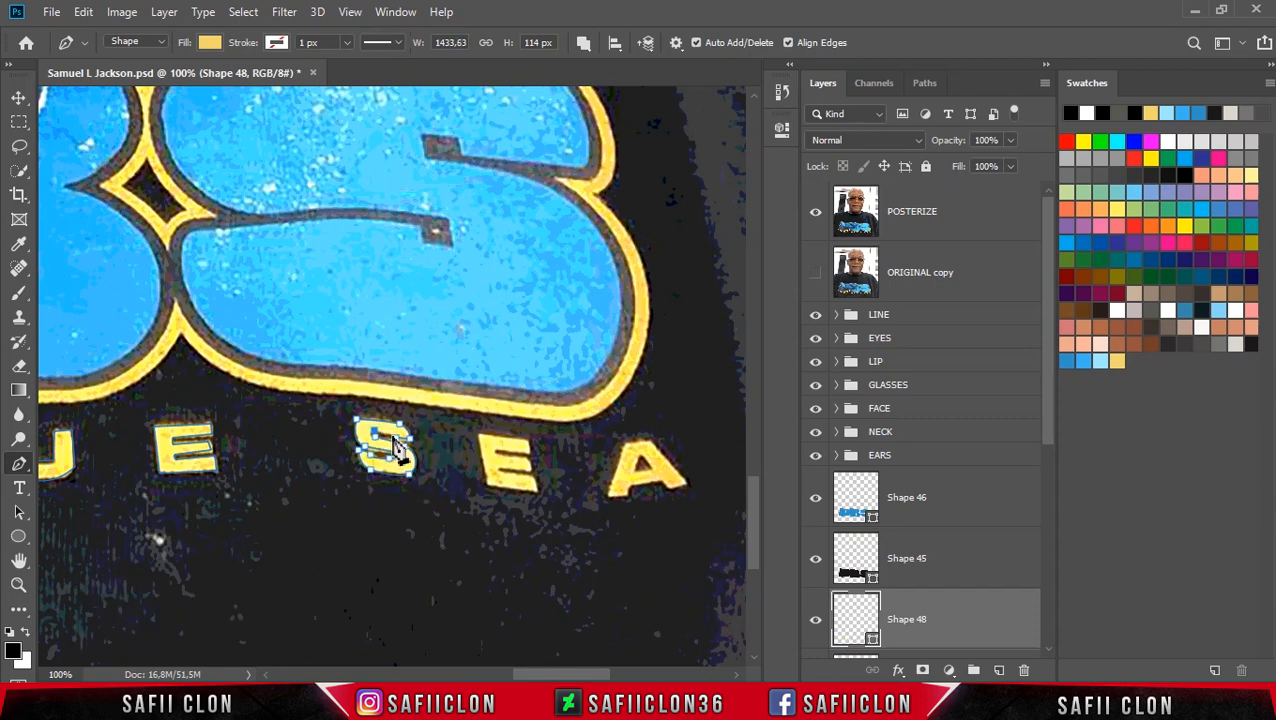
# Step: Trace the outline of the E in SEA with its notches
pyautogui.click(479, 434)
pyautogui.click(488, 484)
pyautogui.click(538, 492)
pyautogui.click(533, 479)
pyautogui.click(502, 475)
pyautogui.click(500, 466)
pyautogui.click(529, 469)
pyautogui.click(527, 458)
pyautogui.click(479, 434)
# Step: Trace the outer outline of the A in SEA and hide the POSTERIZE layer
pyautogui.click(625, 444)
pyautogui.click(608, 496)
pyautogui.click(628, 496)
pyautogui.click(632, 485)
pyautogui.click(659, 482)
pyautogui.click(672, 489)
pyautogui.click(687, 485)
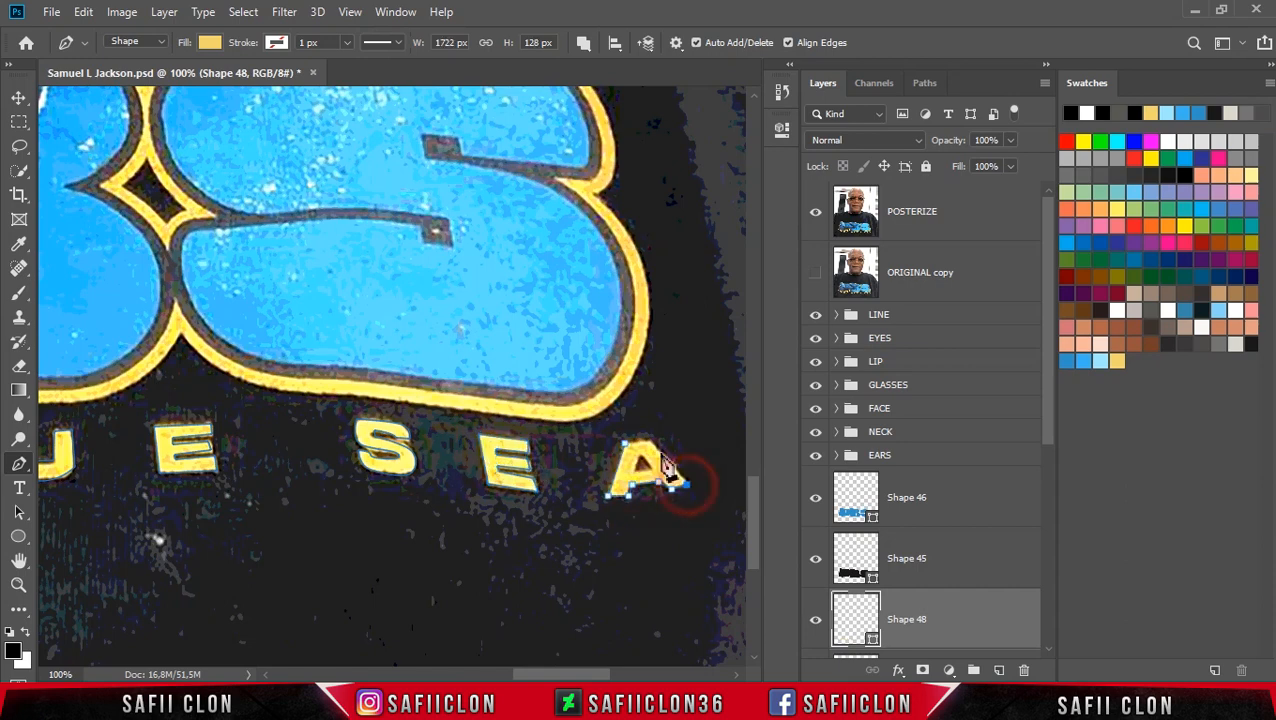
pyautogui.click(815, 220)
pyautogui.hotkey('ctrl', '-')
pyautogui.hotkey('ctrl', '-')
pyautogui.hotkey('ctrl', '-')
pyautogui.hotkey('ctrl', '-')
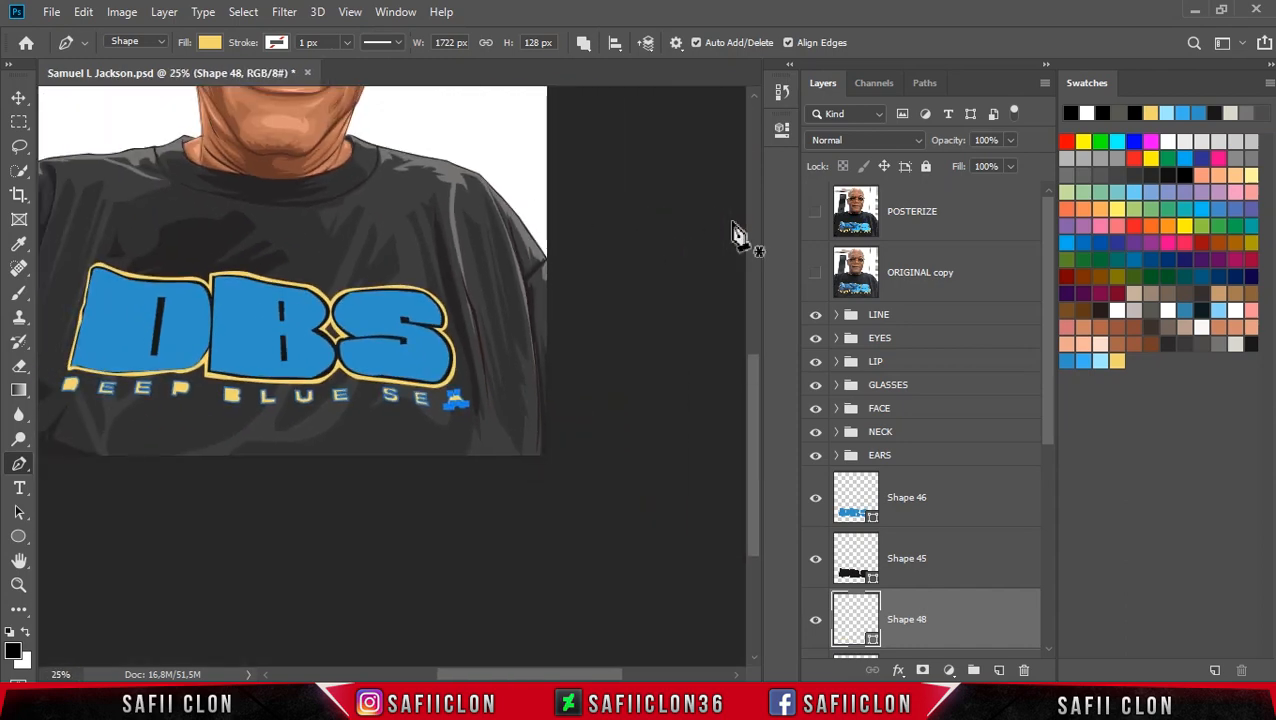
pyautogui.scroll(3, 592, 333)
# Step: Cut the inner opening out of the D in DEEP with Subtract Front Shape, tracing it over the POSTERIZE layer
pyautogui.click(584, 42)
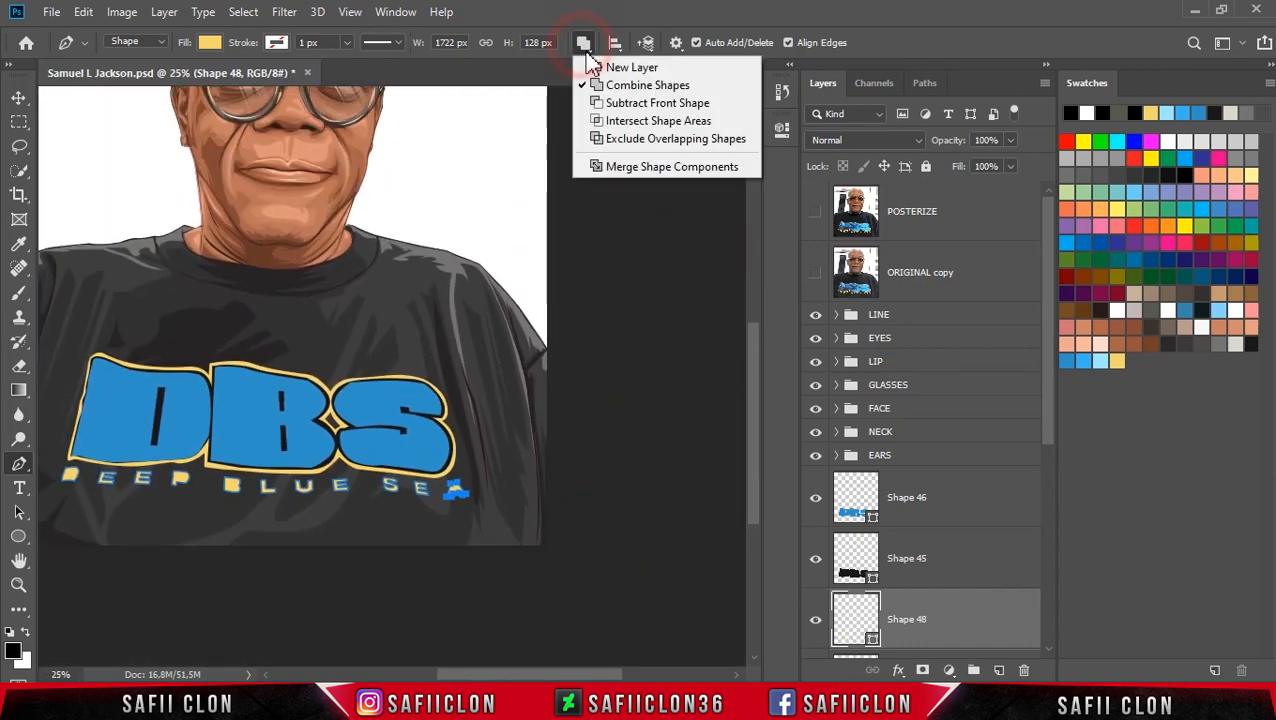
pyautogui.click(619, 104)
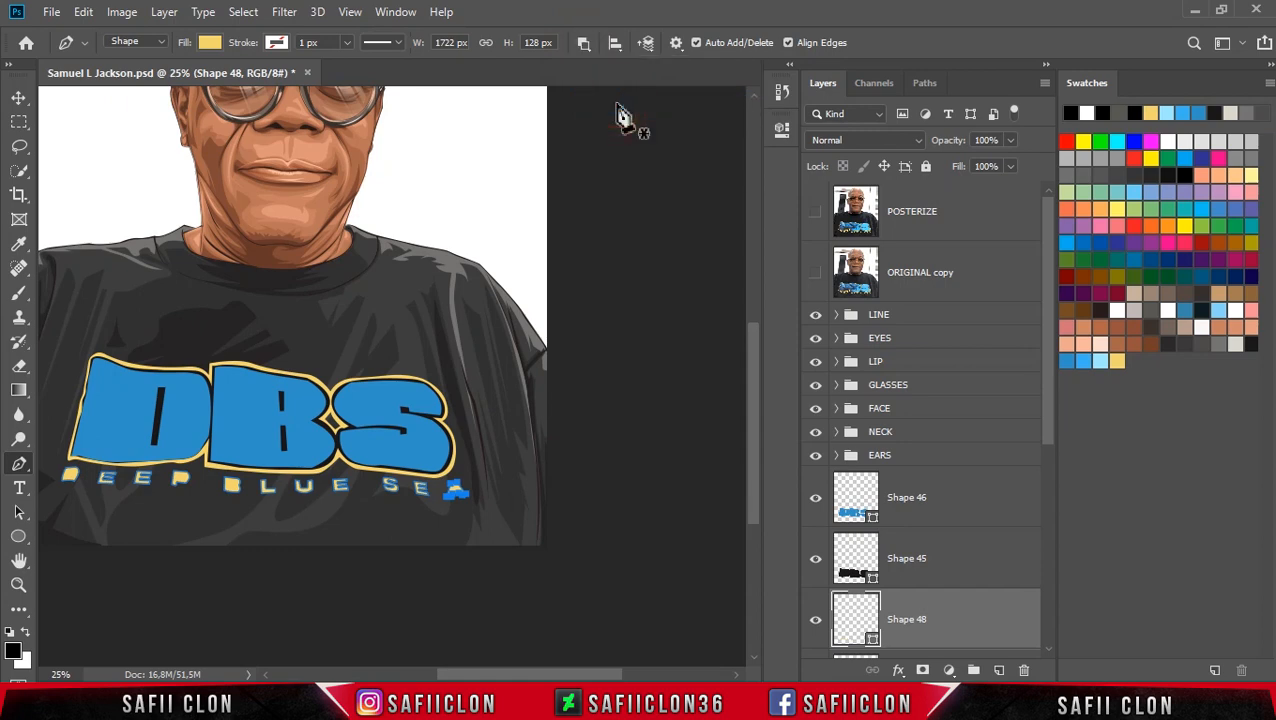
pyautogui.moveTo(569, 678); pyautogui.dragTo(524, 676)
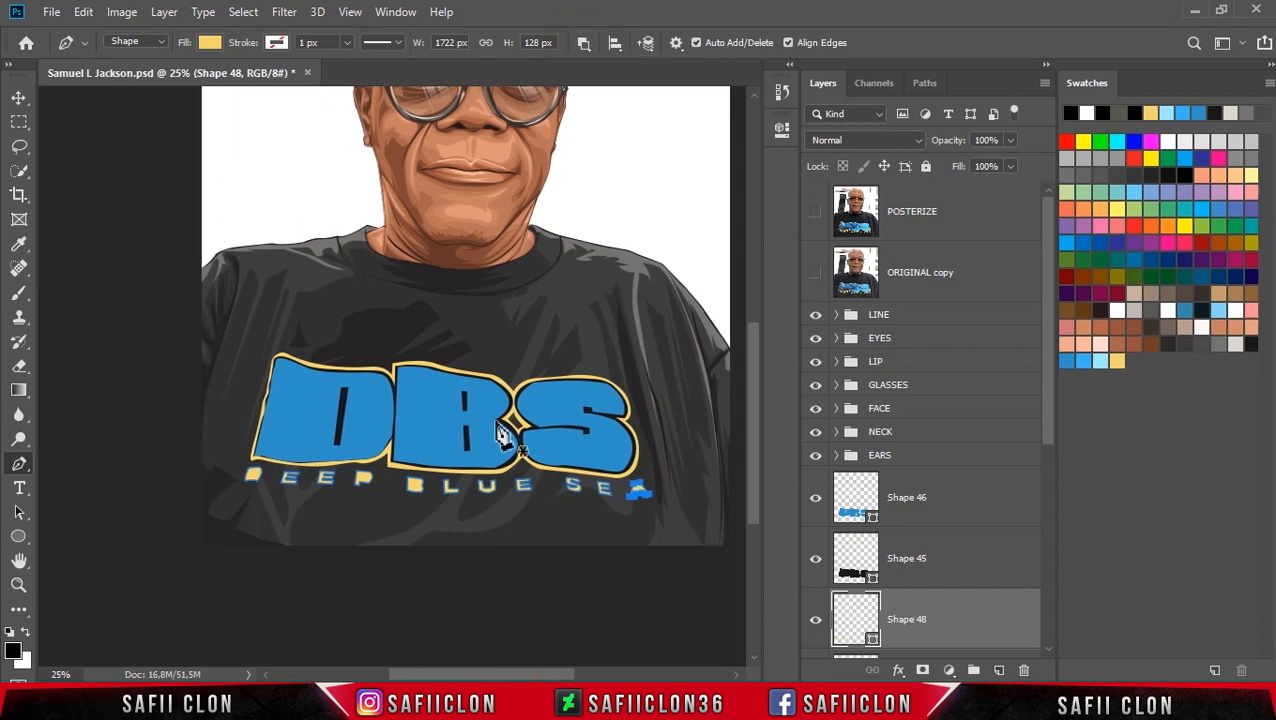
pyautogui.scroll(3, 497, 430)
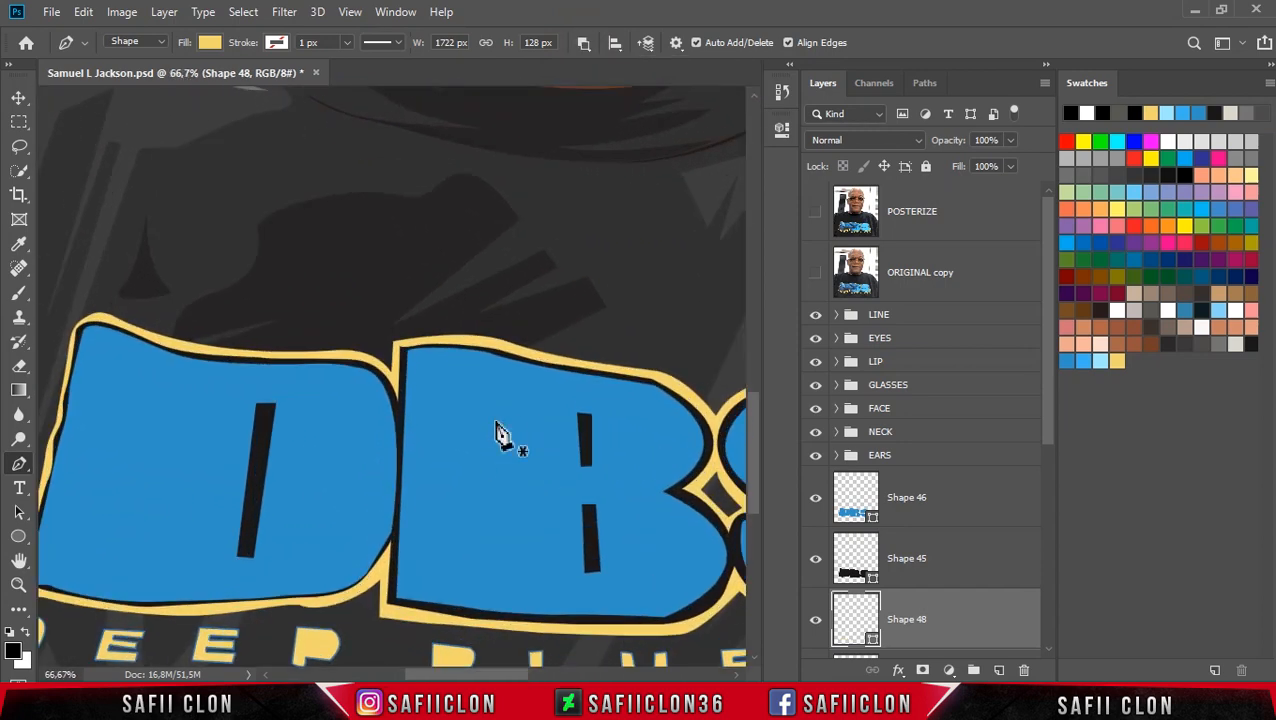
pyautogui.click(814, 214)
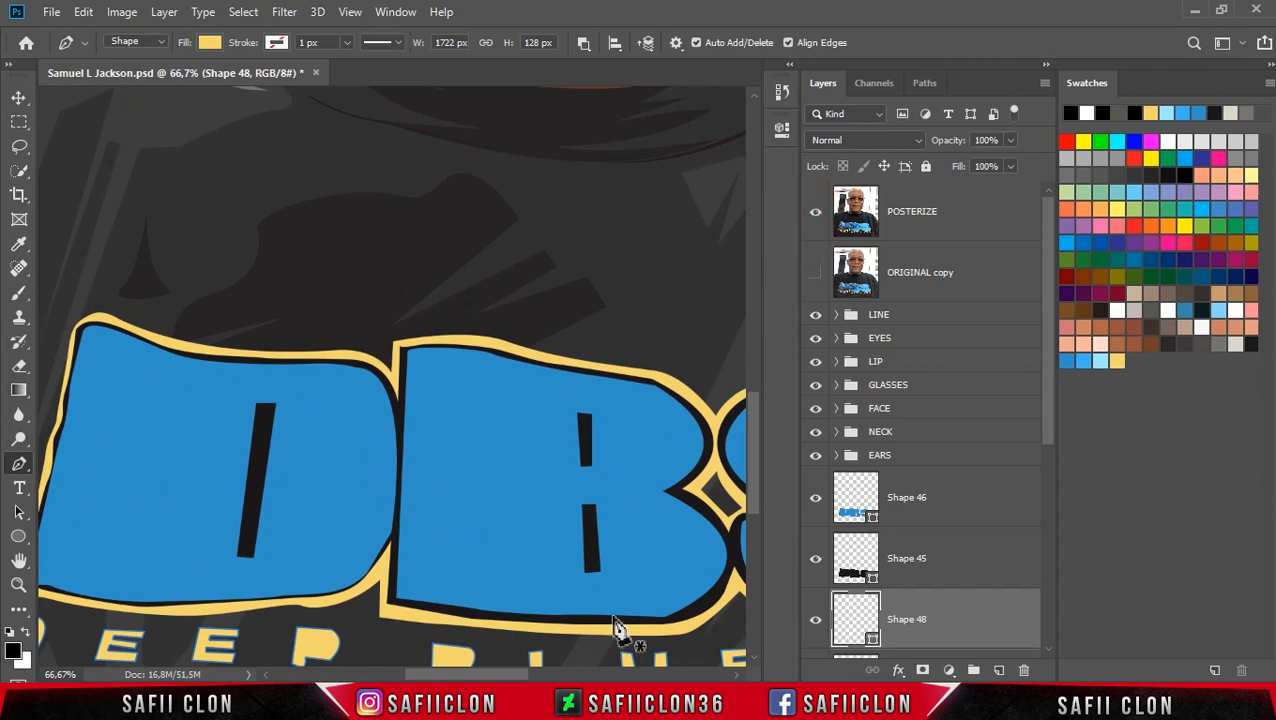
pyautogui.moveTo(516, 676); pyautogui.dragTo(470, 676)
pyautogui.scroll(-3, 326, 508)
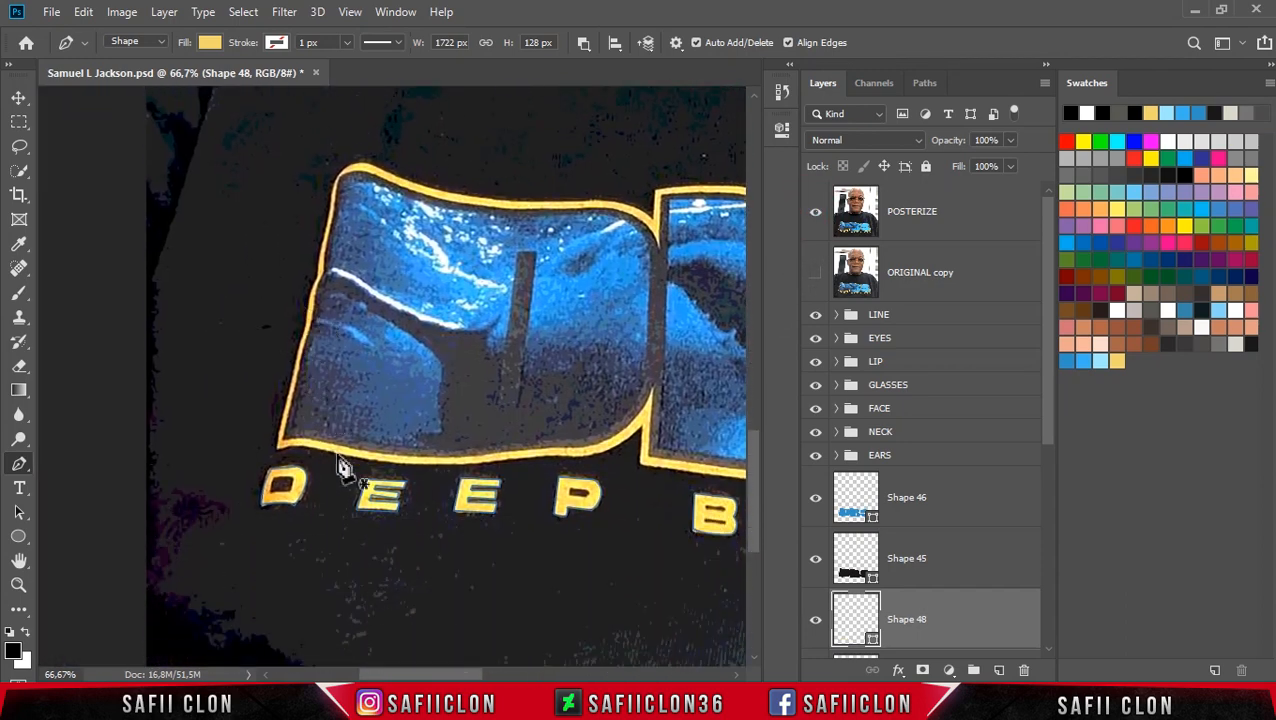
pyautogui.scroll(1, 340, 462)
pyautogui.click(216, 487)
pyautogui.click(207, 505)
pyautogui.click(236, 505)
pyautogui.click(241, 483)
pyautogui.click(216, 487)
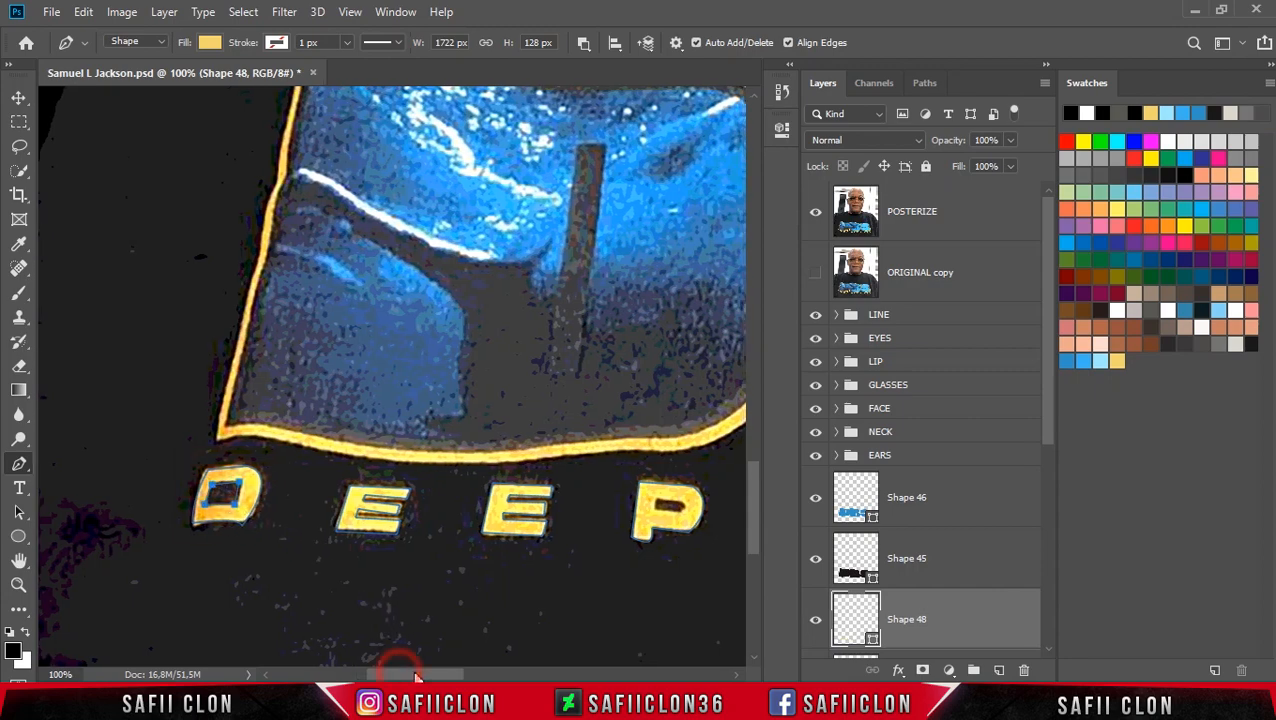
# Step: Cut the small inner opening out of the P in DEEP
pyautogui.moveTo(393, 676); pyautogui.dragTo(442, 676)
pyautogui.click(376, 504)
pyautogui.click(396, 502)
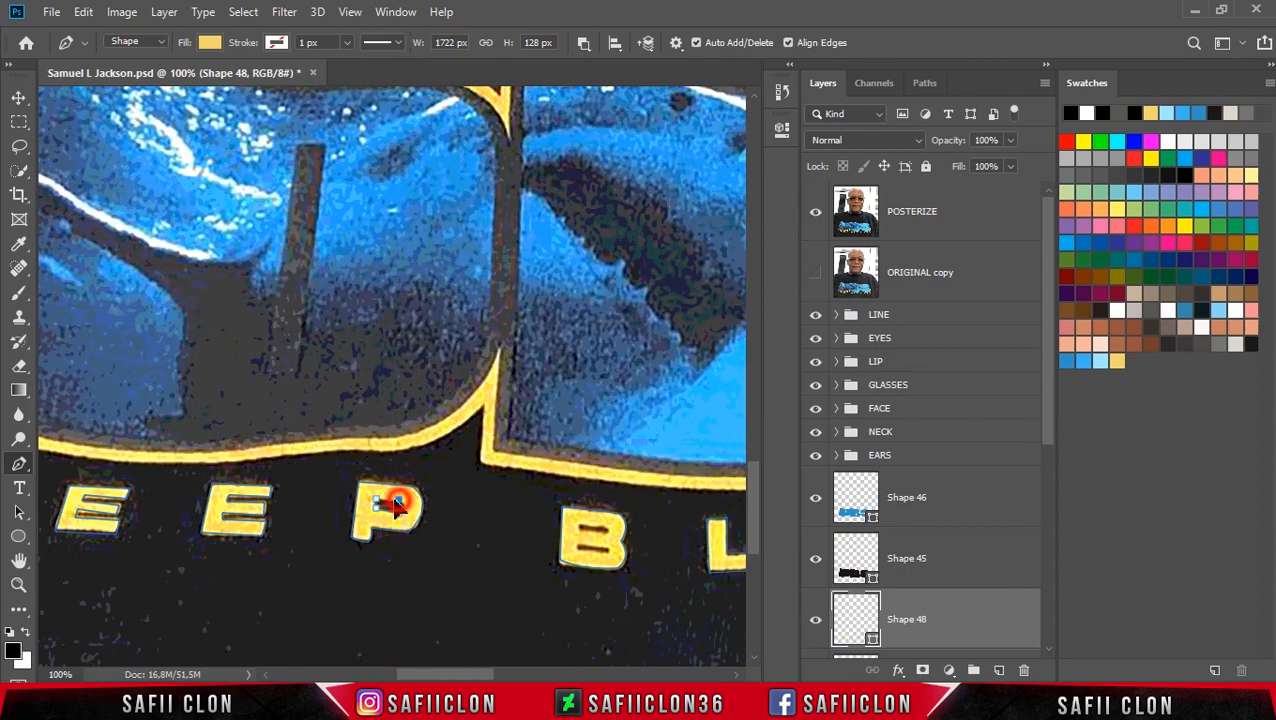
pyautogui.click(377, 505)
# Step: Cut the upper and lower inner openings out of the B in BLUE
pyautogui.moveTo(475, 676); pyautogui.dragTo(503, 676)
pyautogui.click(378, 524)
pyautogui.click(379, 532)
pyautogui.click(404, 533)
pyautogui.click(404, 526)
pyautogui.click(378, 525)
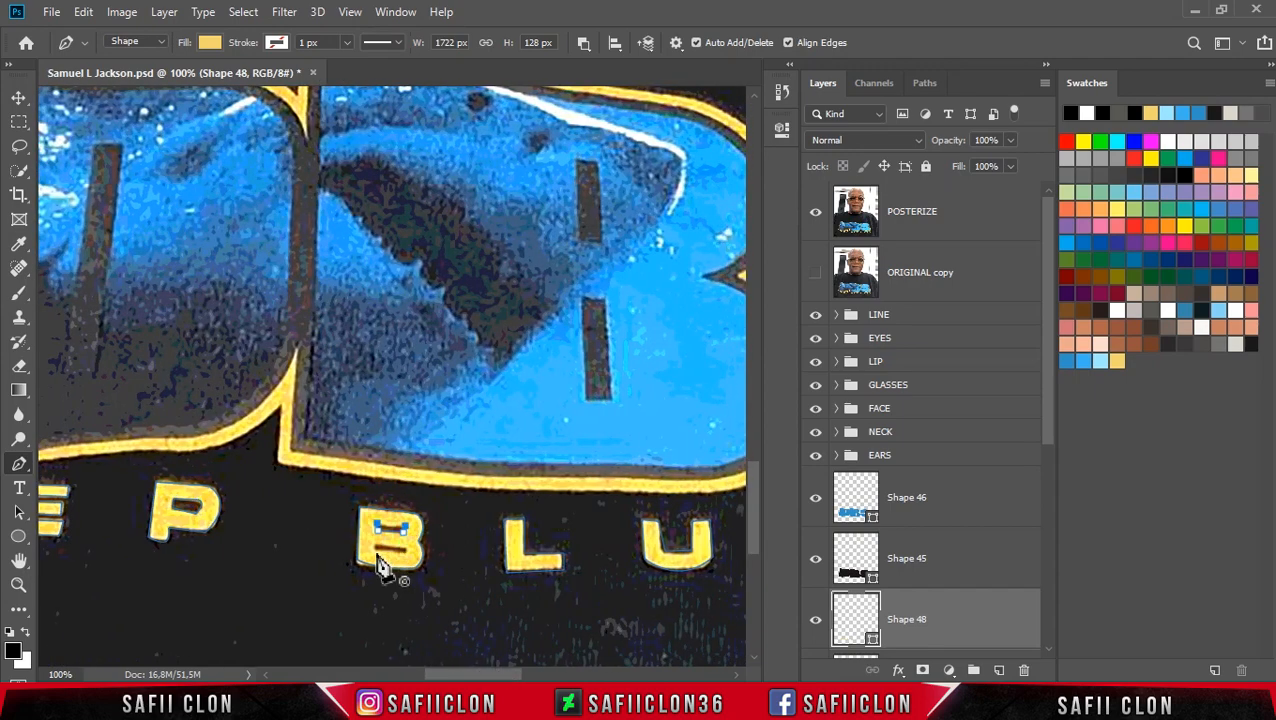
pyautogui.click(374, 547)
pyautogui.click(405, 554)
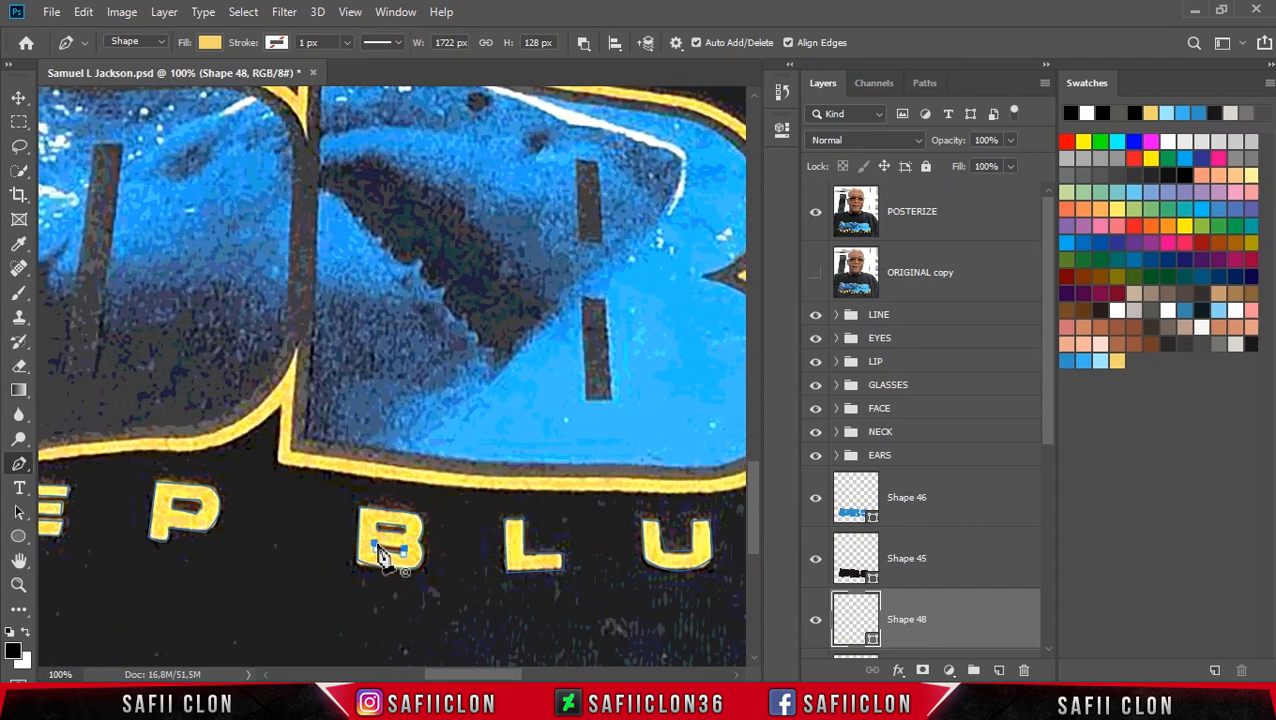
# Step: Cut the triangular opening out of the A in SEA and hide the POSTERIZE layer
pyautogui.moveTo(480, 675); pyautogui.dragTo(585, 675)
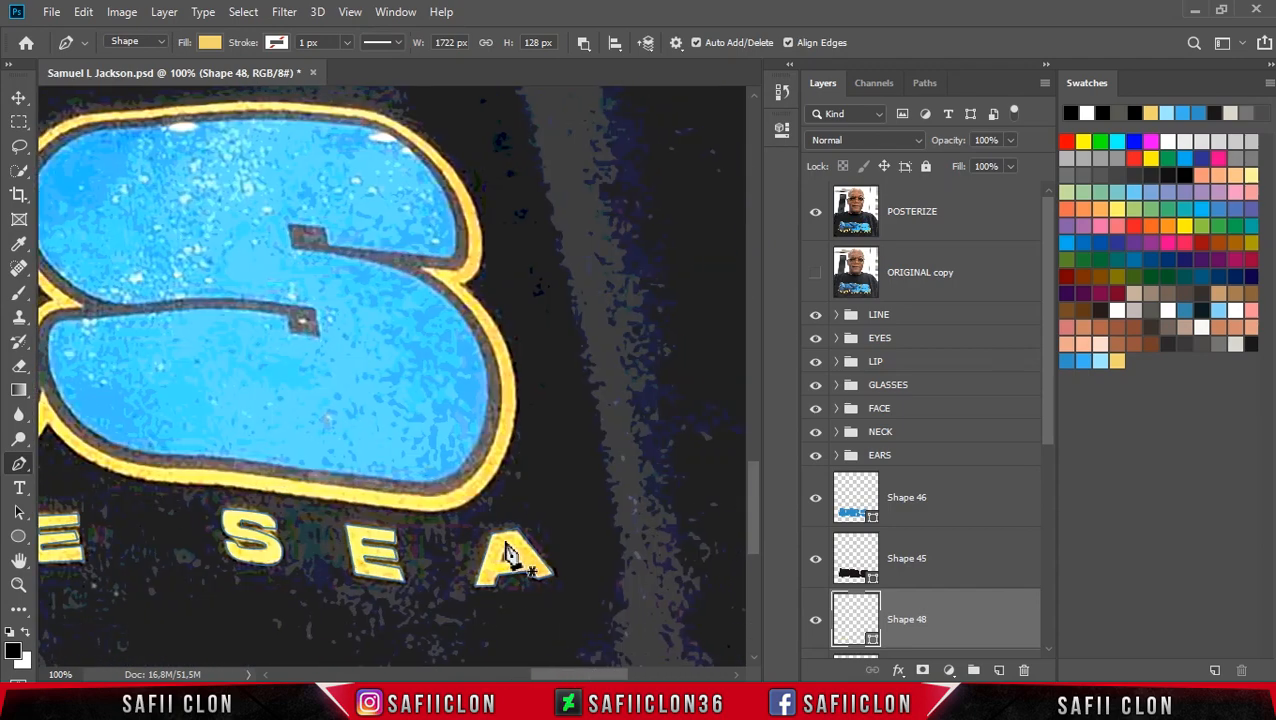
pyautogui.click(507, 543)
pyautogui.click(500, 561)
pyautogui.click(517, 558)
pyautogui.click(507, 543)
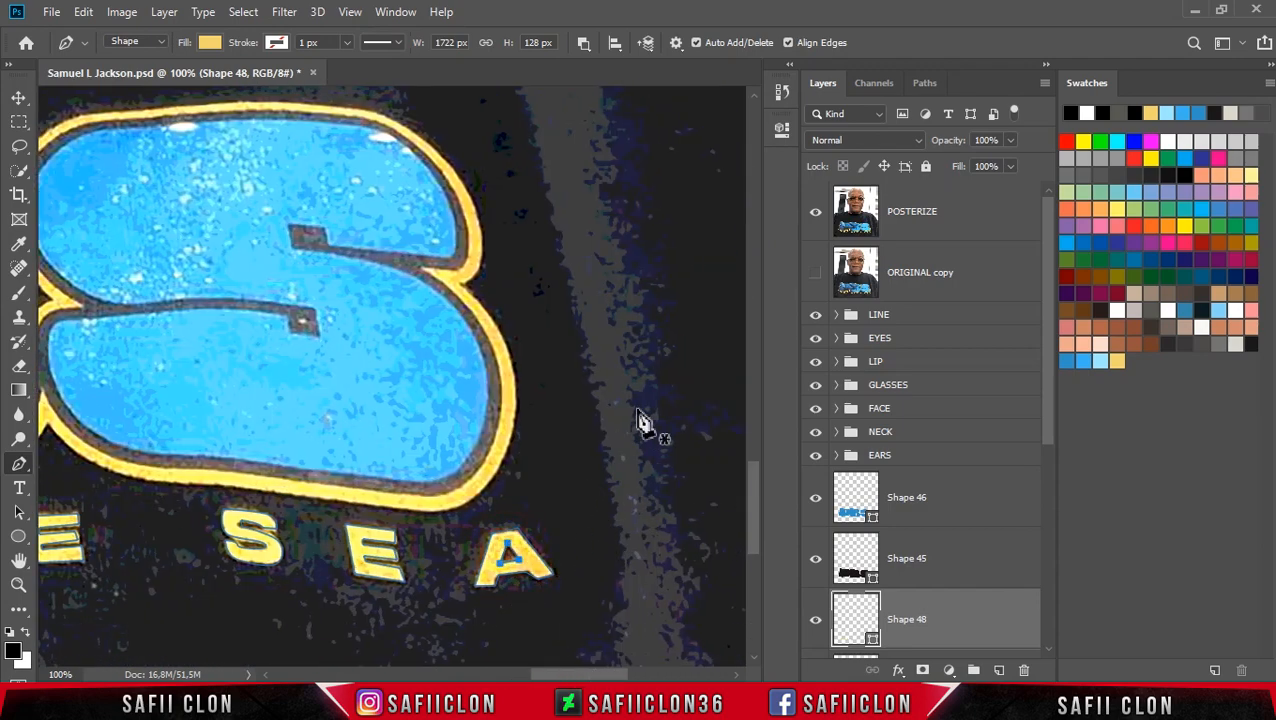
pyautogui.click(816, 215)
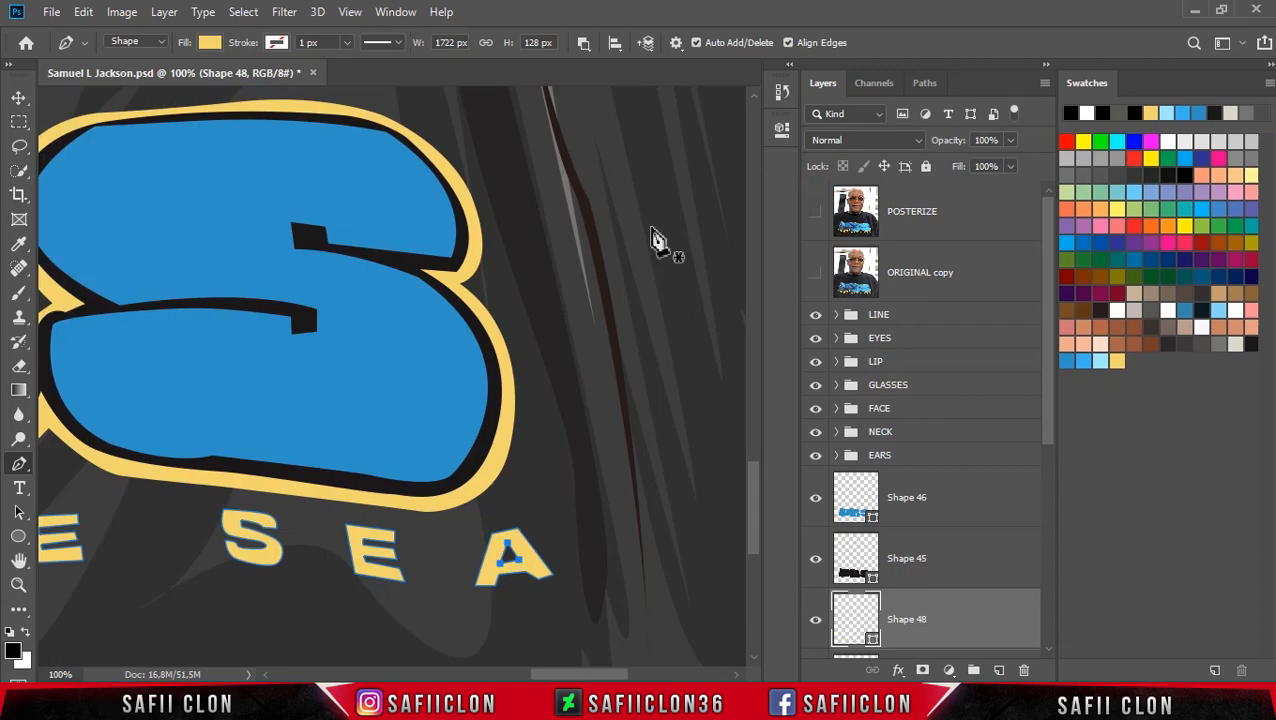
pyautogui.hotkey('ctrl', '-')
pyautogui.hotkey('ctrl', '-')
pyautogui.hotkey('ctrl', '-')
pyautogui.hotkey('ctrl', '-')
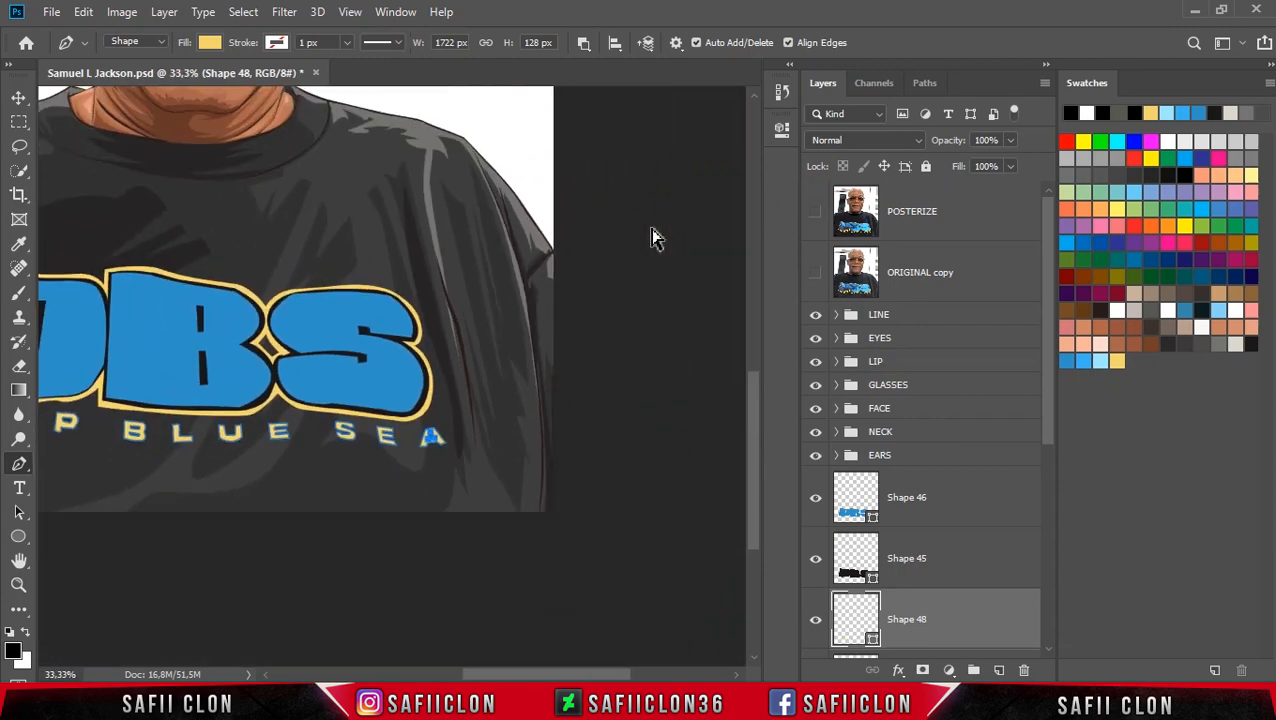
pyautogui.hotkey('ctrl', '-')
pyautogui.hotkey('ctrl', '+')
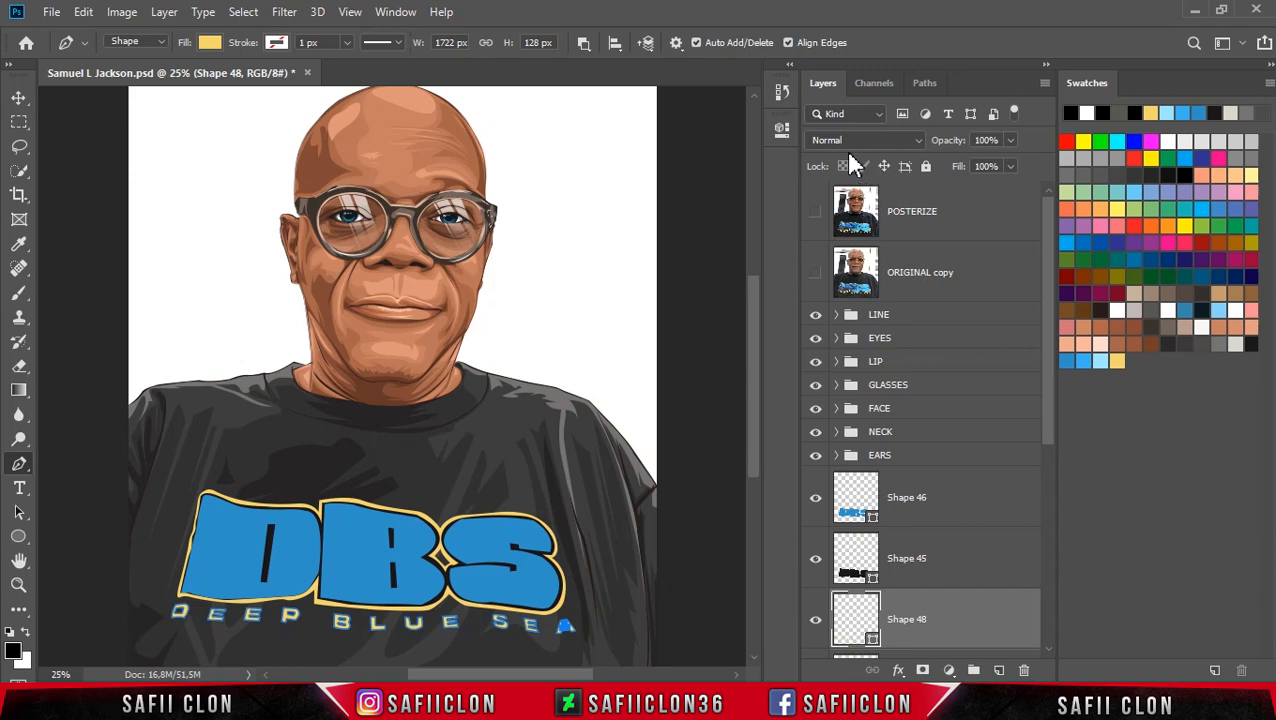
# Step: Return the path operation to New Layer and group Shape 46, Shape 45, Shape 48 and Shape 47 as TEXT
pyautogui.click(586, 42)
pyautogui.click(614, 63)
pyautogui.scroll(-6, 968, 493)
pyautogui.scroll(2, 952, 476)
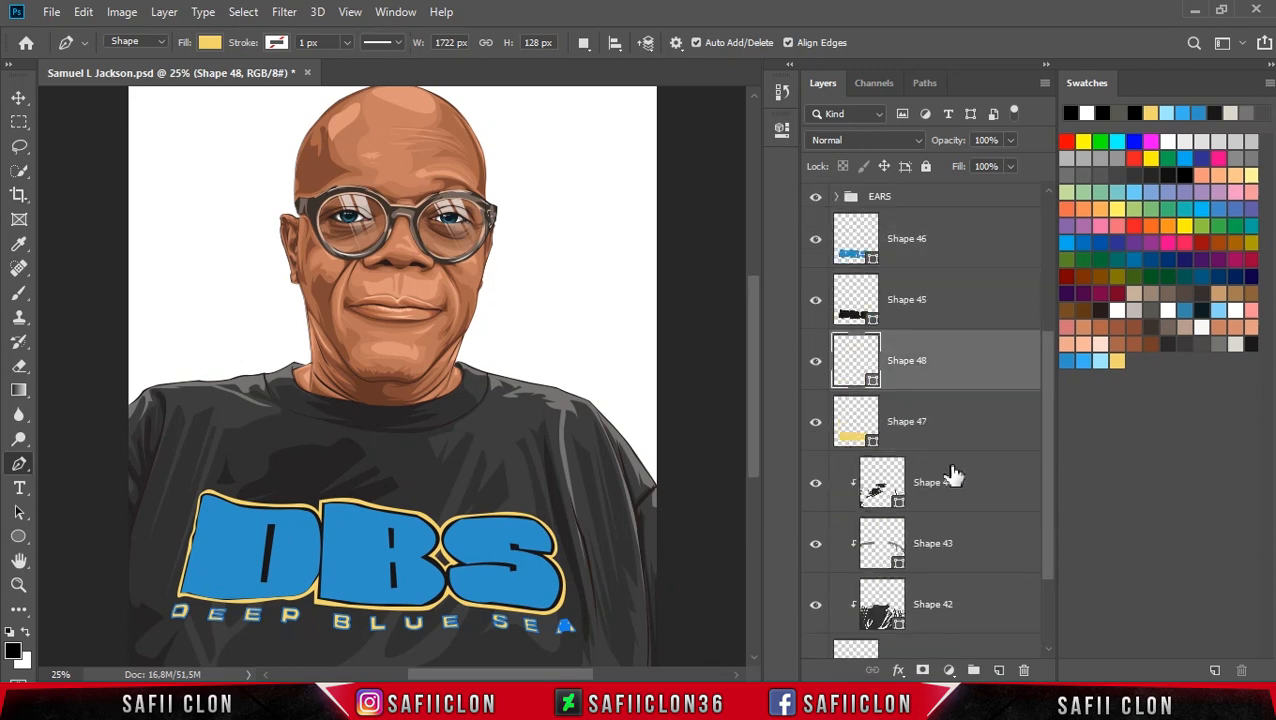
pyautogui.click(945, 249)
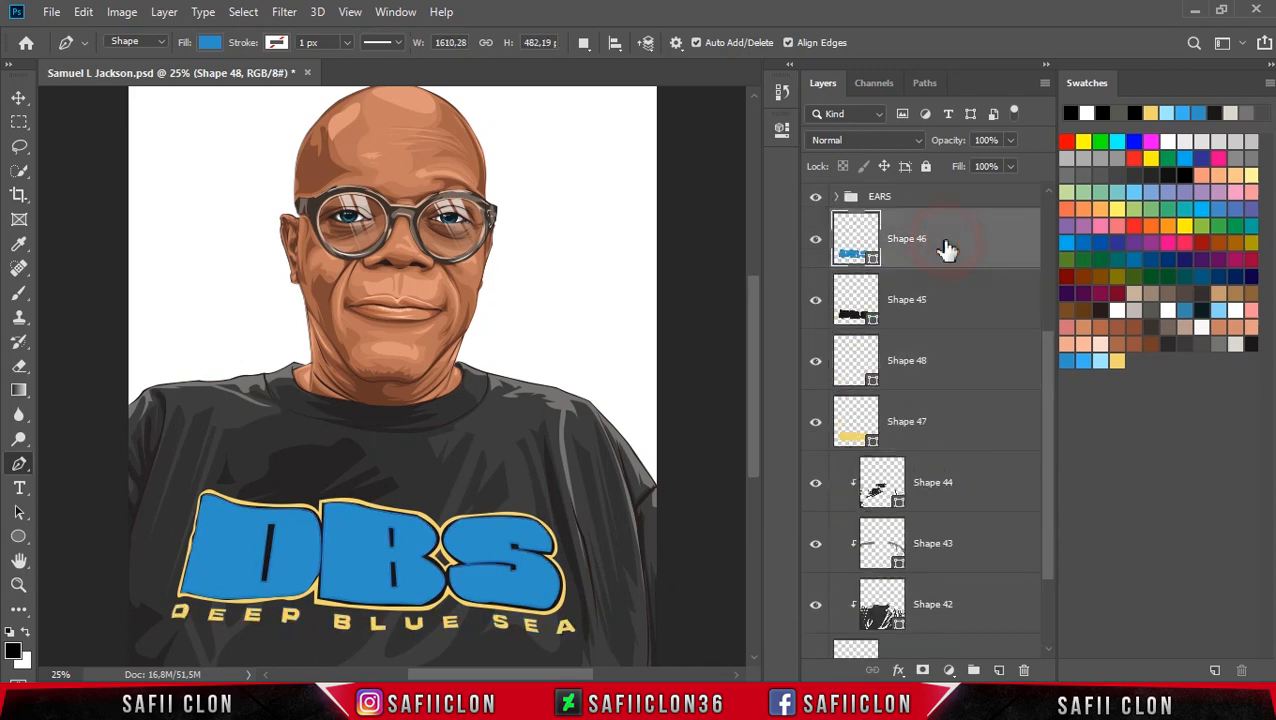
pyautogui.keyDown('shift'); pyautogui.click(960, 420); pyautogui.keyUp('shift')
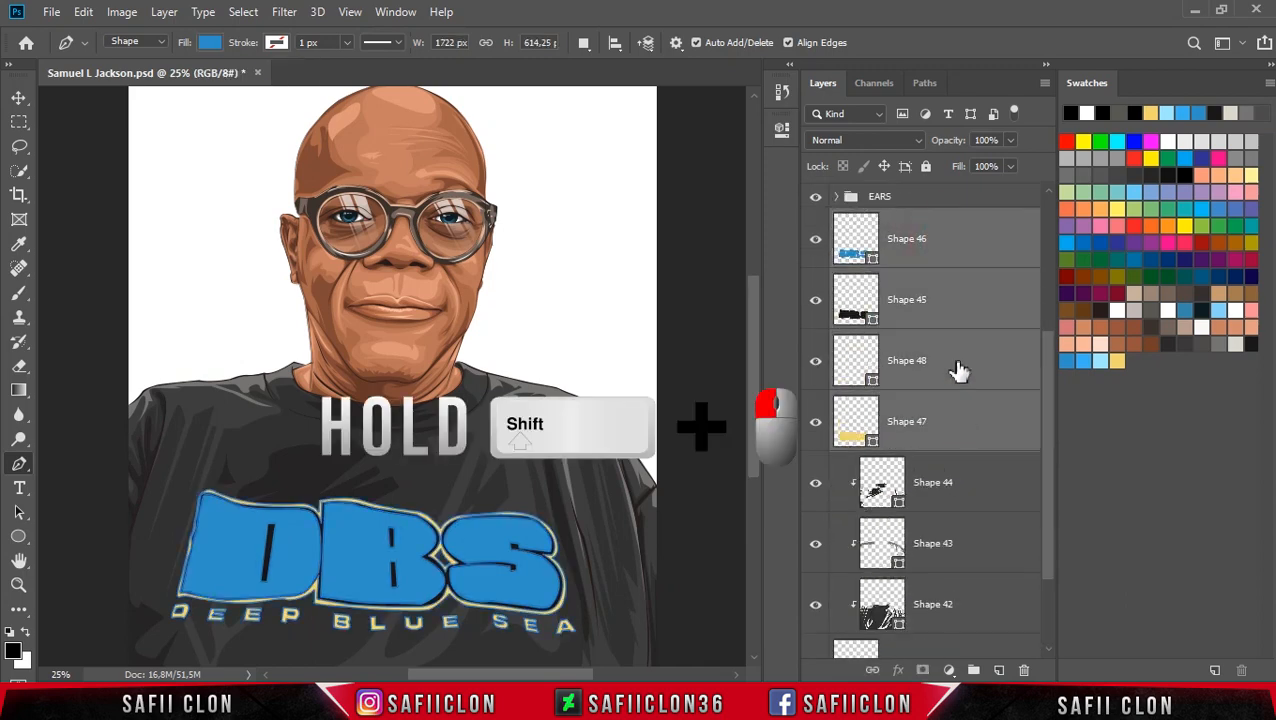
pyautogui.rightClick(940, 256)
pyautogui.click(1000, 133)
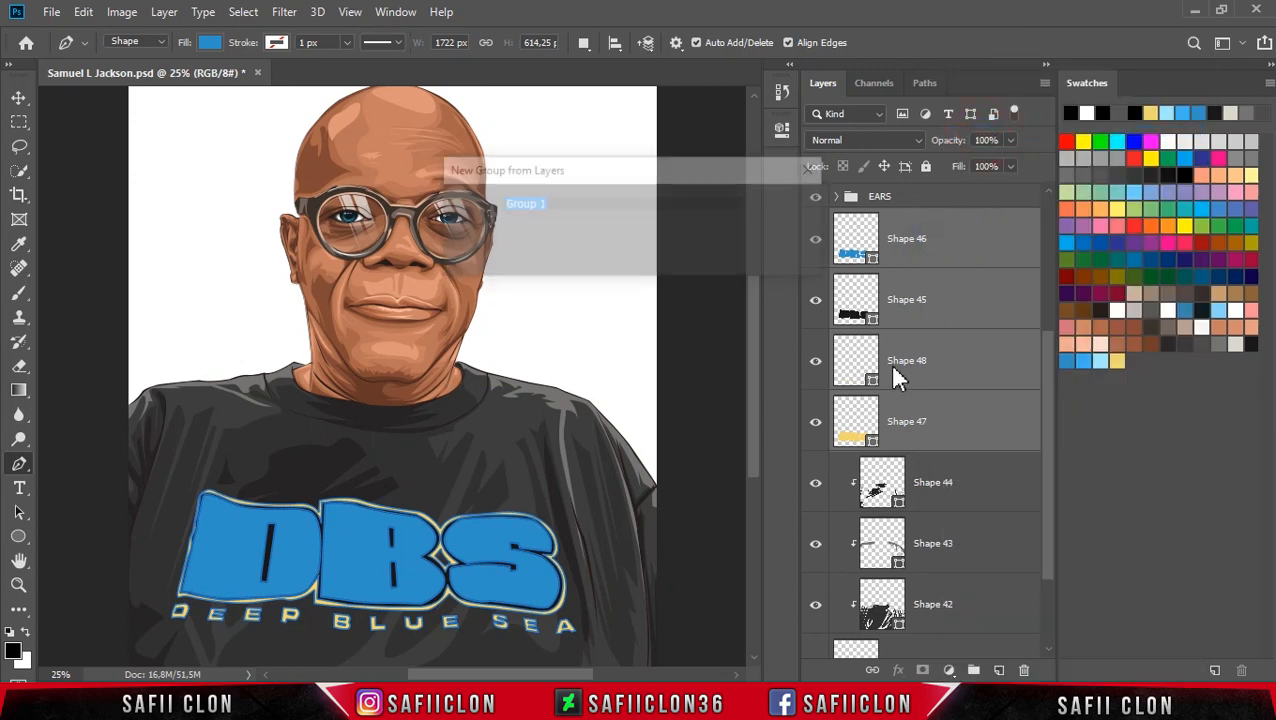
pyautogui.doubleClick(567, 204)
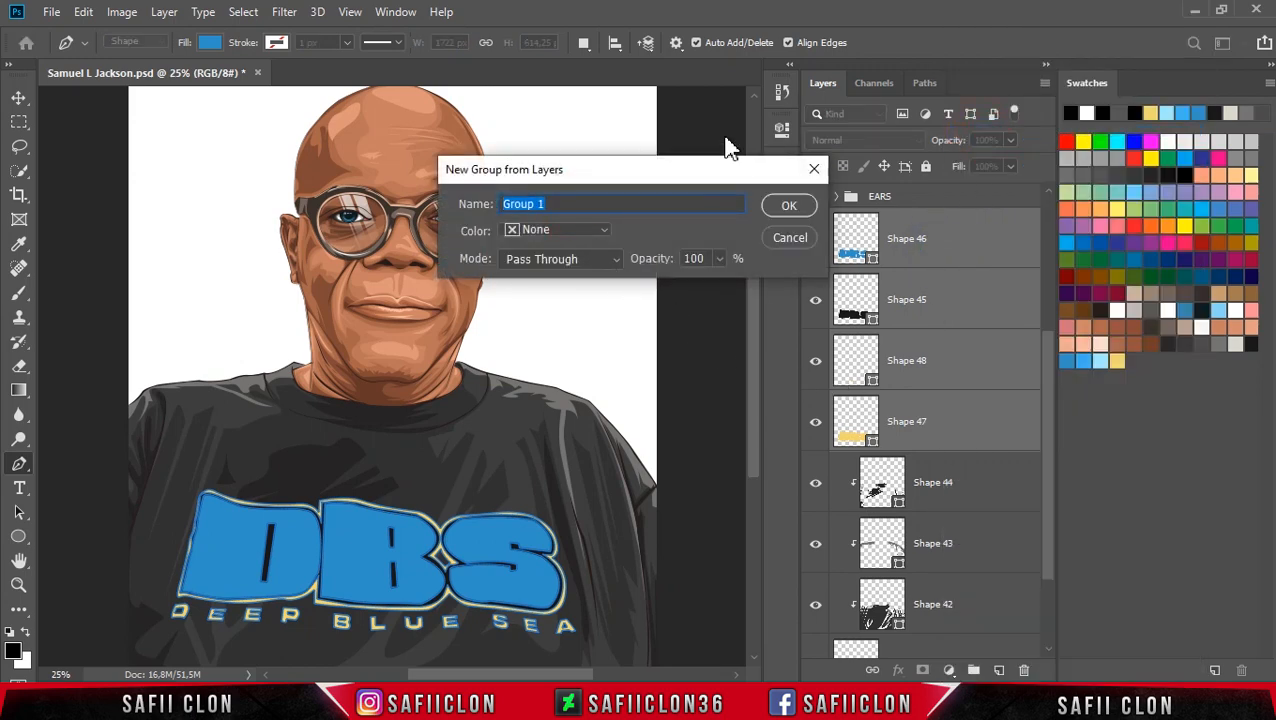
pyautogui.click(796, 205)
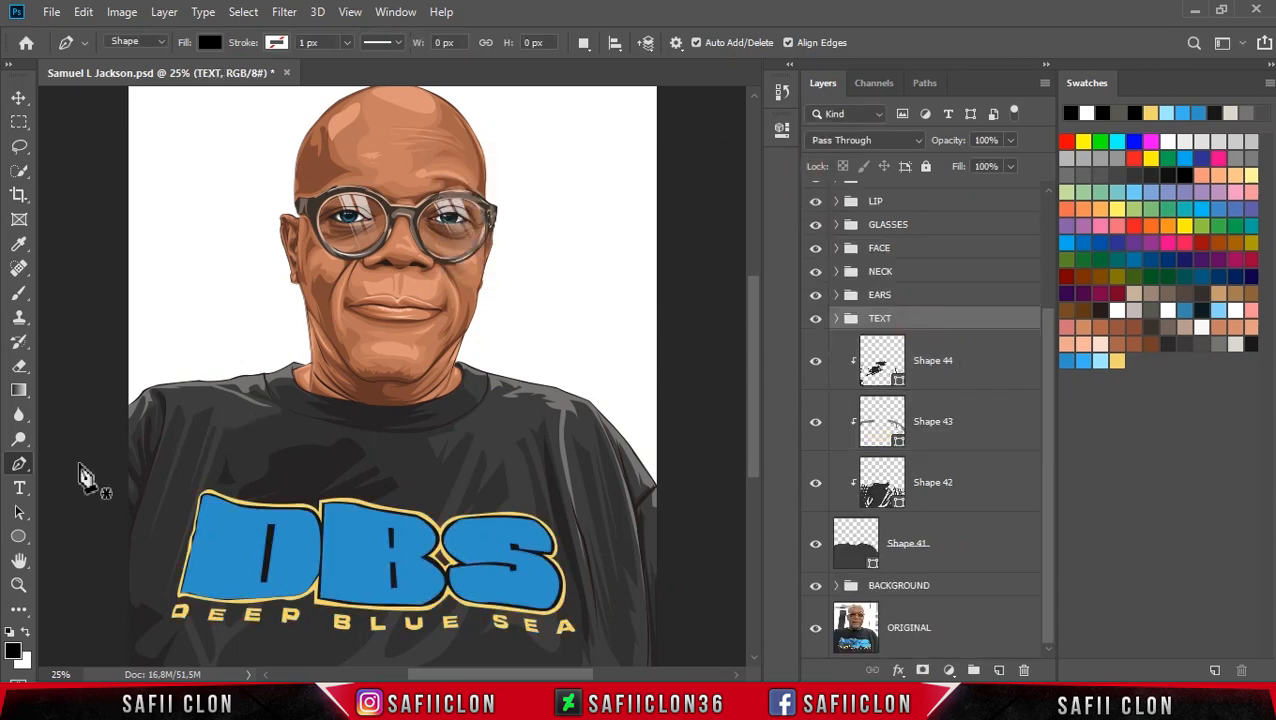
# Step: Set up the Pen Tool in Shape mode with the New Layer path operation for work on the shirt
pyautogui.rightClick(21, 468)
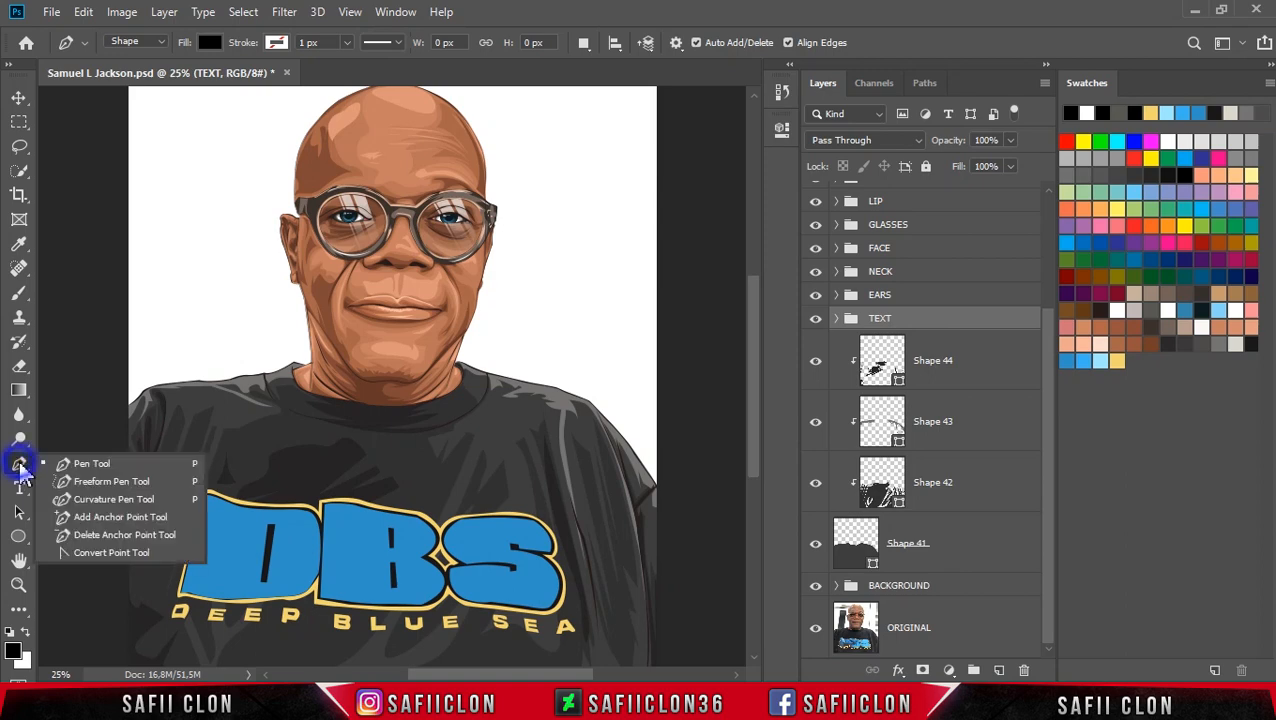
pyautogui.click(87, 465)
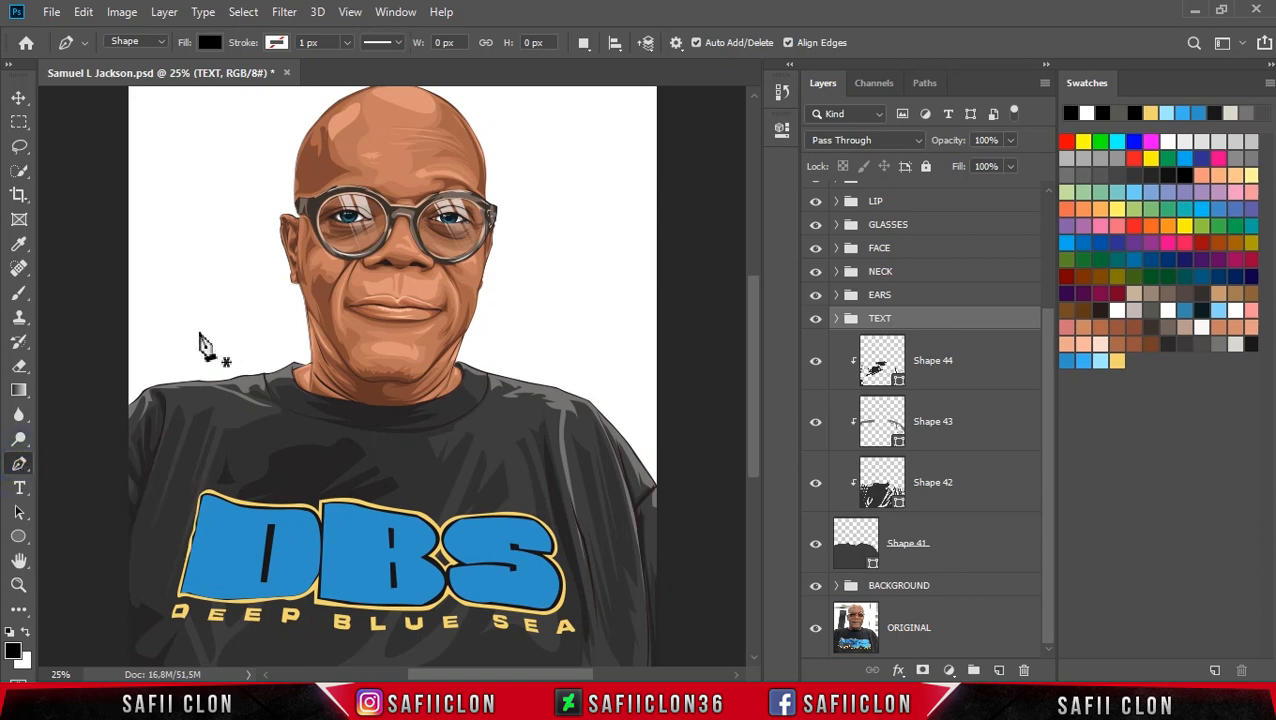
pyautogui.click(157, 43)
pyautogui.click(587, 44)
pyautogui.click(598, 64)
pyautogui.moveTo(757, 330); pyautogui.dragTo(755, 421)
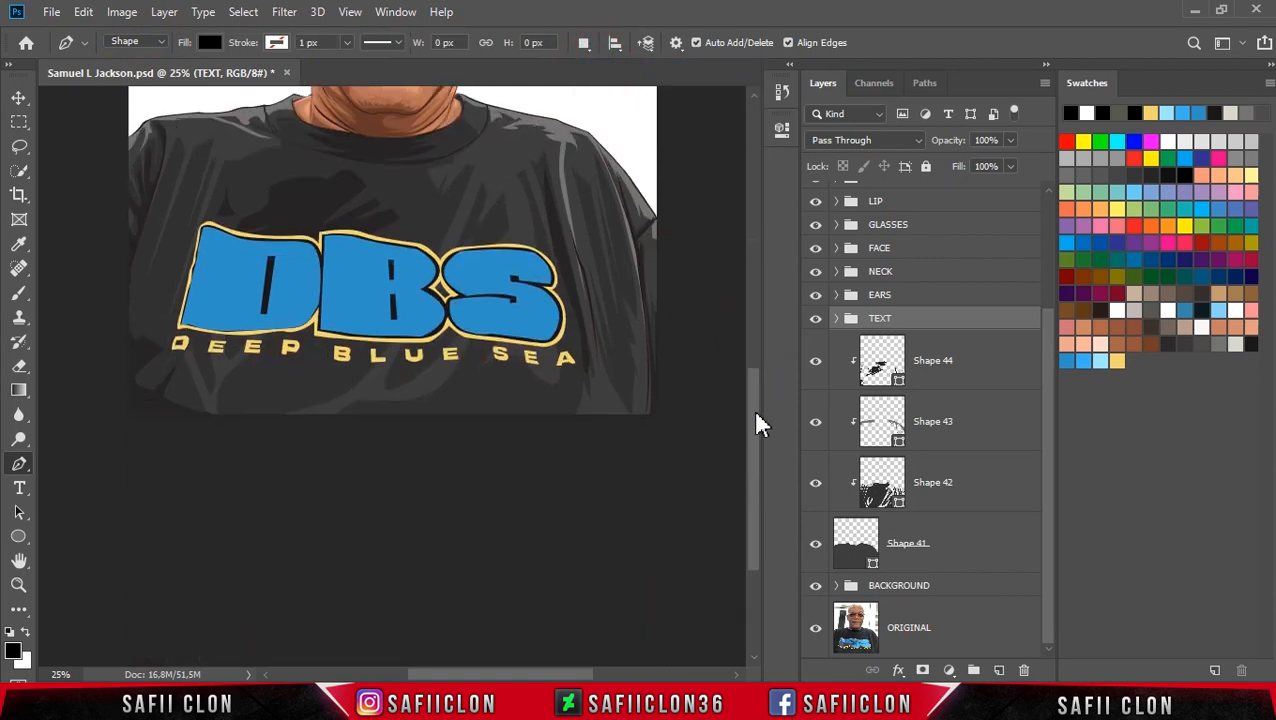
# Step: Draw a narrow diagonal fold band across the logo between the B and the S, reaching below the lettering
pyautogui.click(455, 213)
pyautogui.moveTo(378, 378); pyautogui.dragTo(362, 388)
pyautogui.click(470, 213)
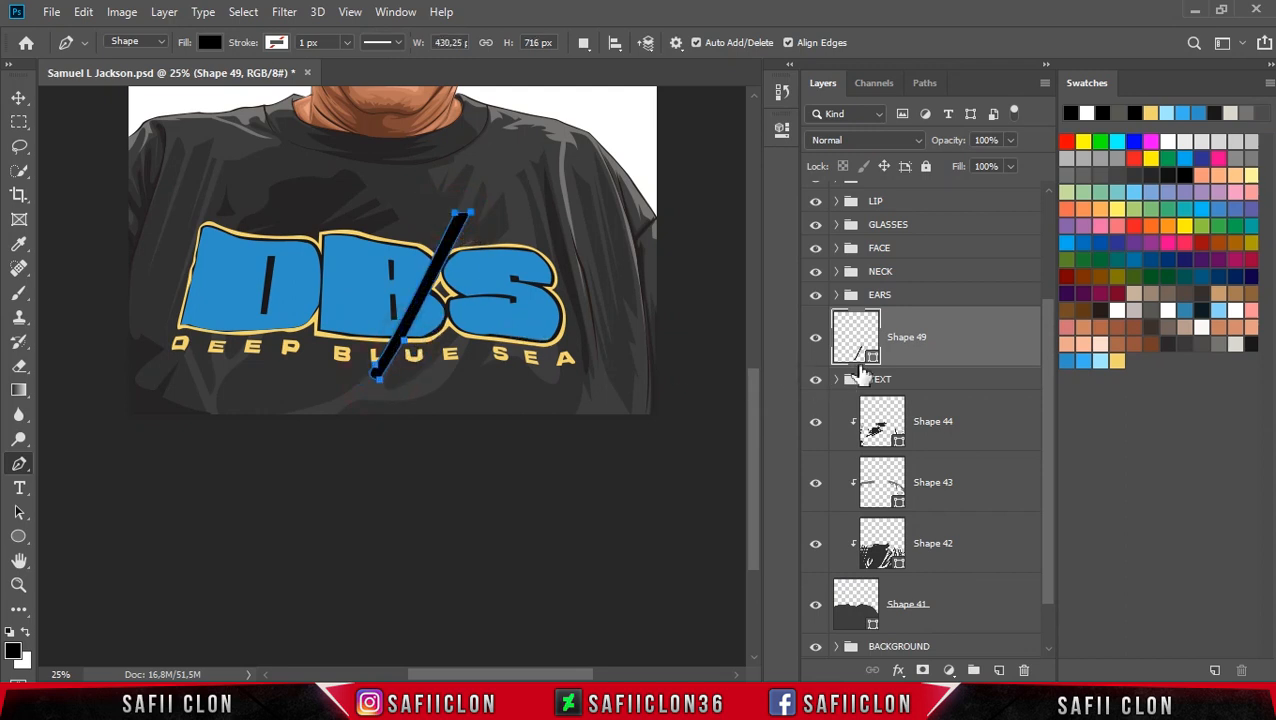
# Step: Recolour the new fold band with the shirt's dark grey 3e3d3e
pyautogui.doubleClick(872, 358)
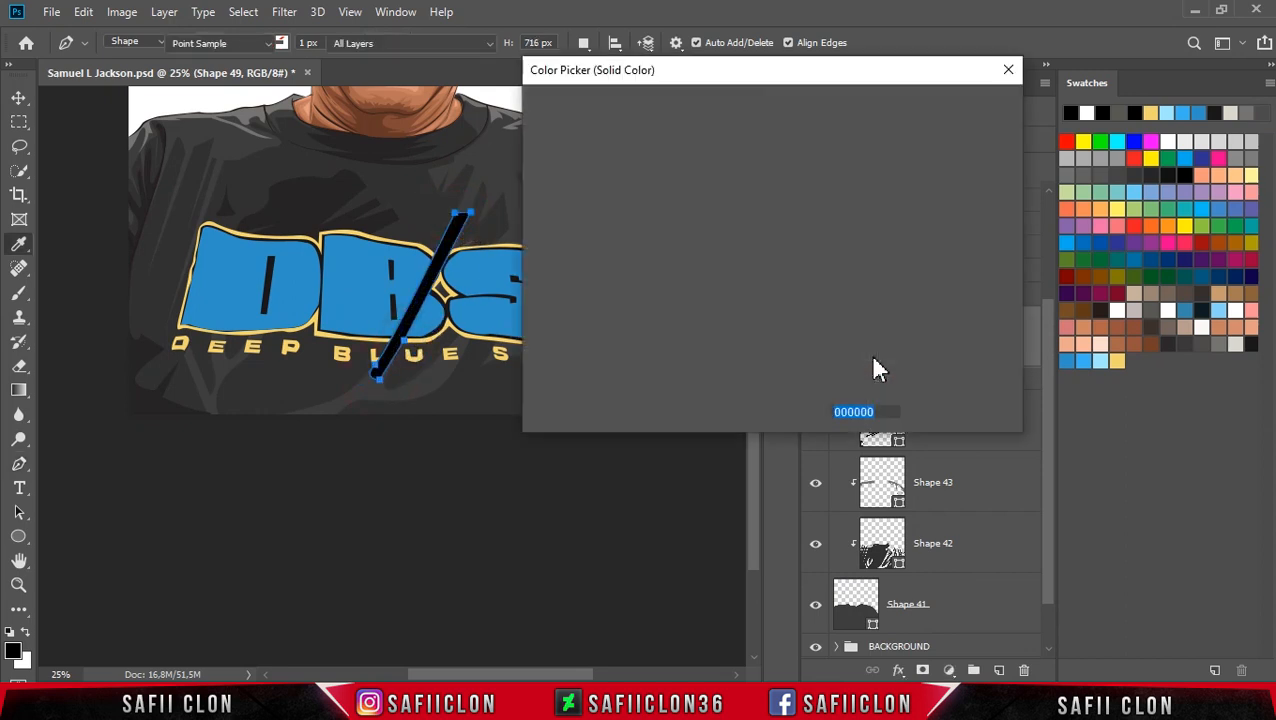
pyautogui.moveTo(683, 70); pyautogui.dragTo(724, 72)
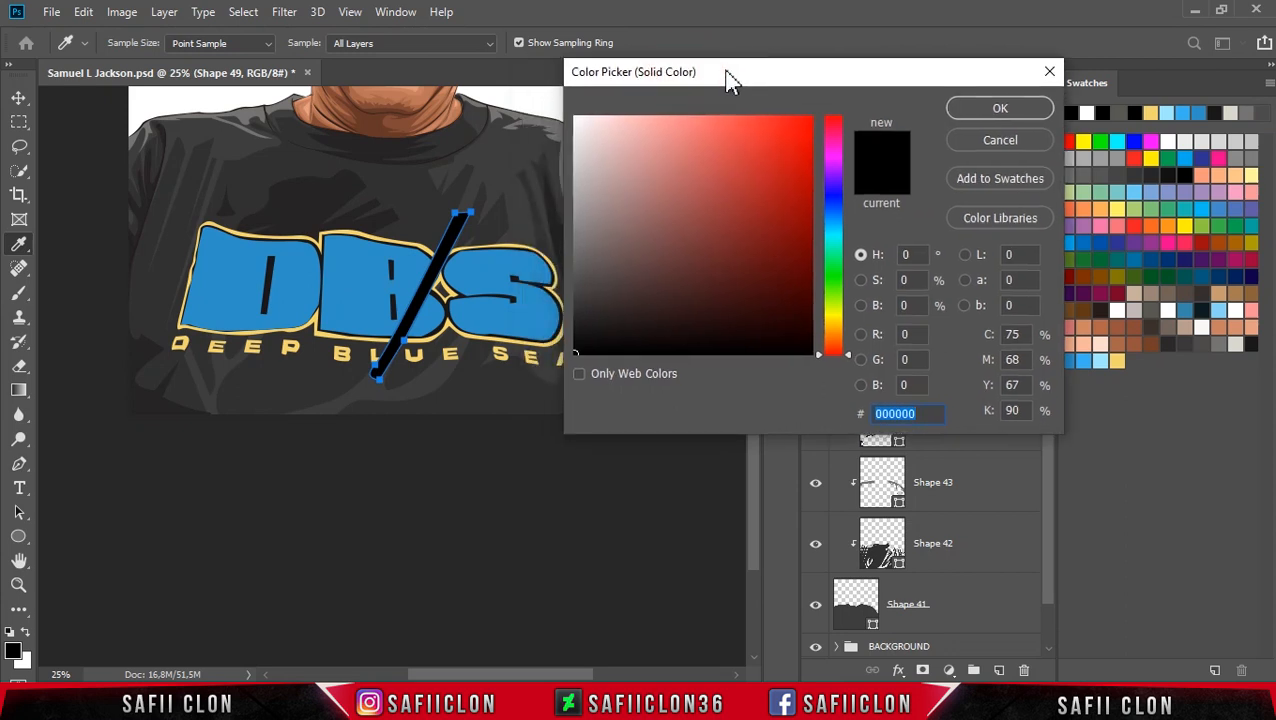
pyautogui.click(497, 157)
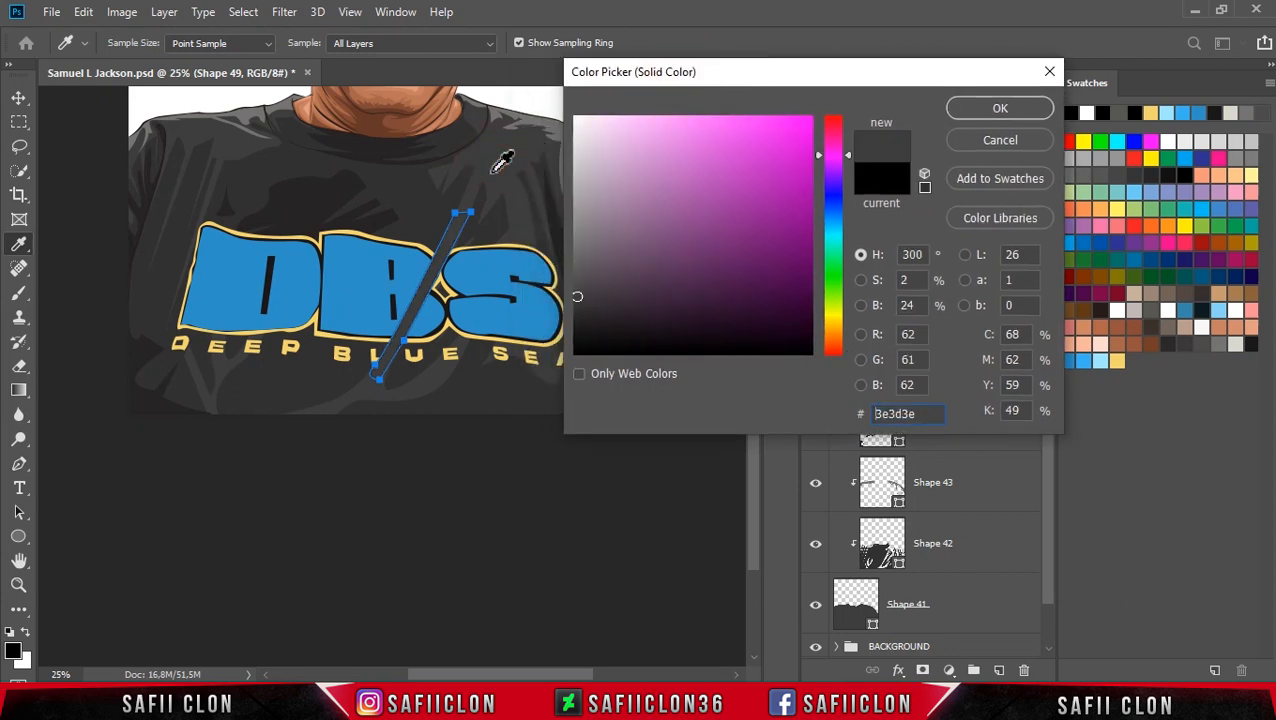
pyautogui.click(1000, 109)
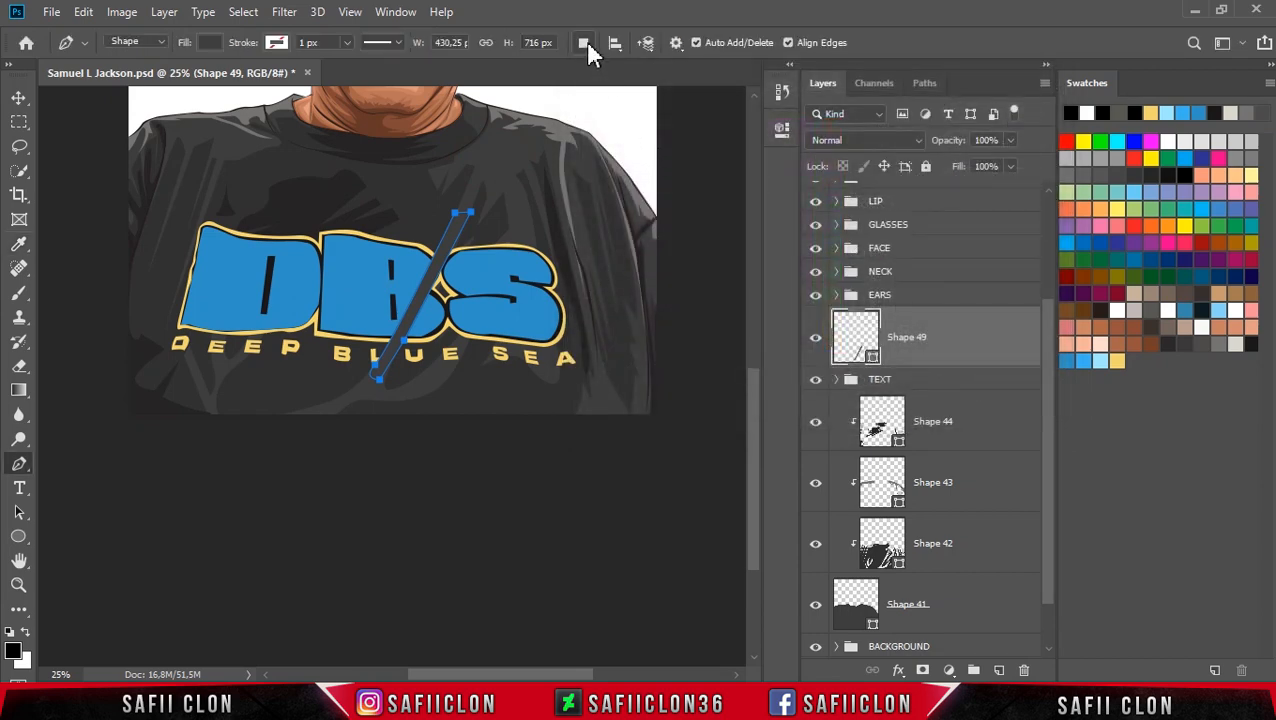
# Step: Switch the path operation to Combine Shapes and add a second slim diagonal fold band over the S's left part
pyautogui.click(585, 43)
pyautogui.click(643, 84)
pyautogui.click(454, 346)
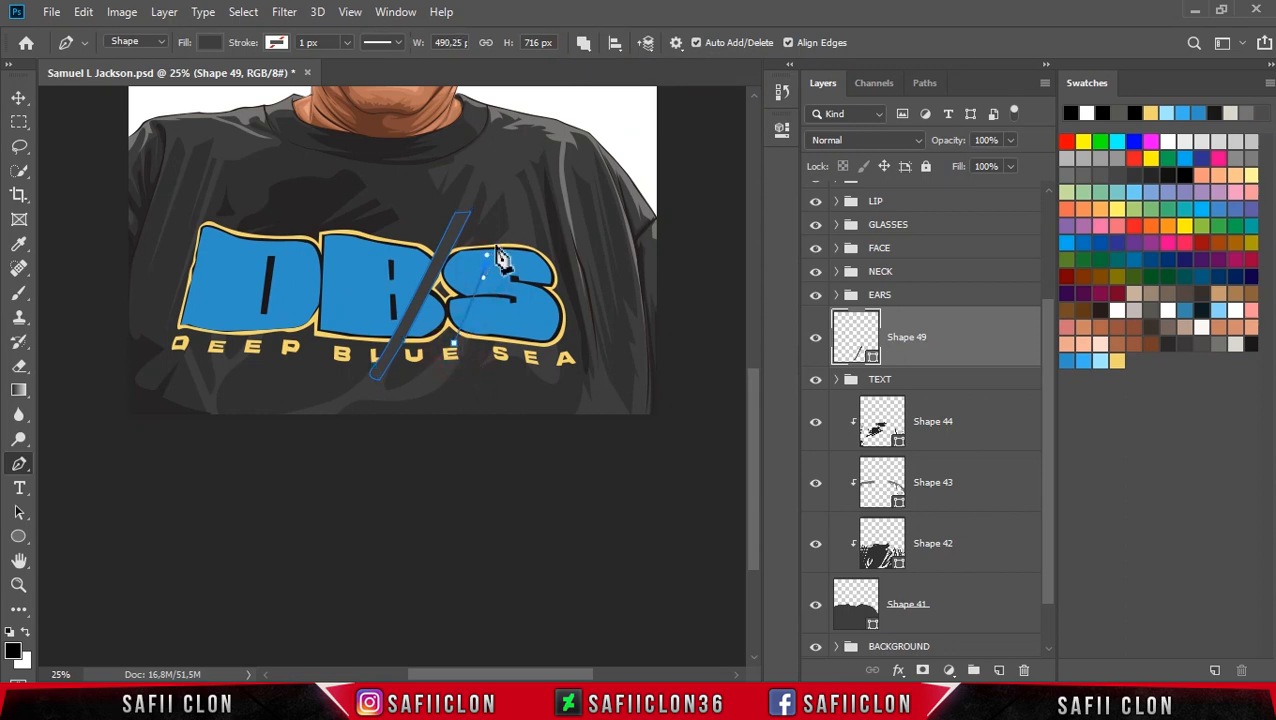
pyautogui.click(496, 268)
pyautogui.click(471, 338)
pyautogui.click(454, 343)
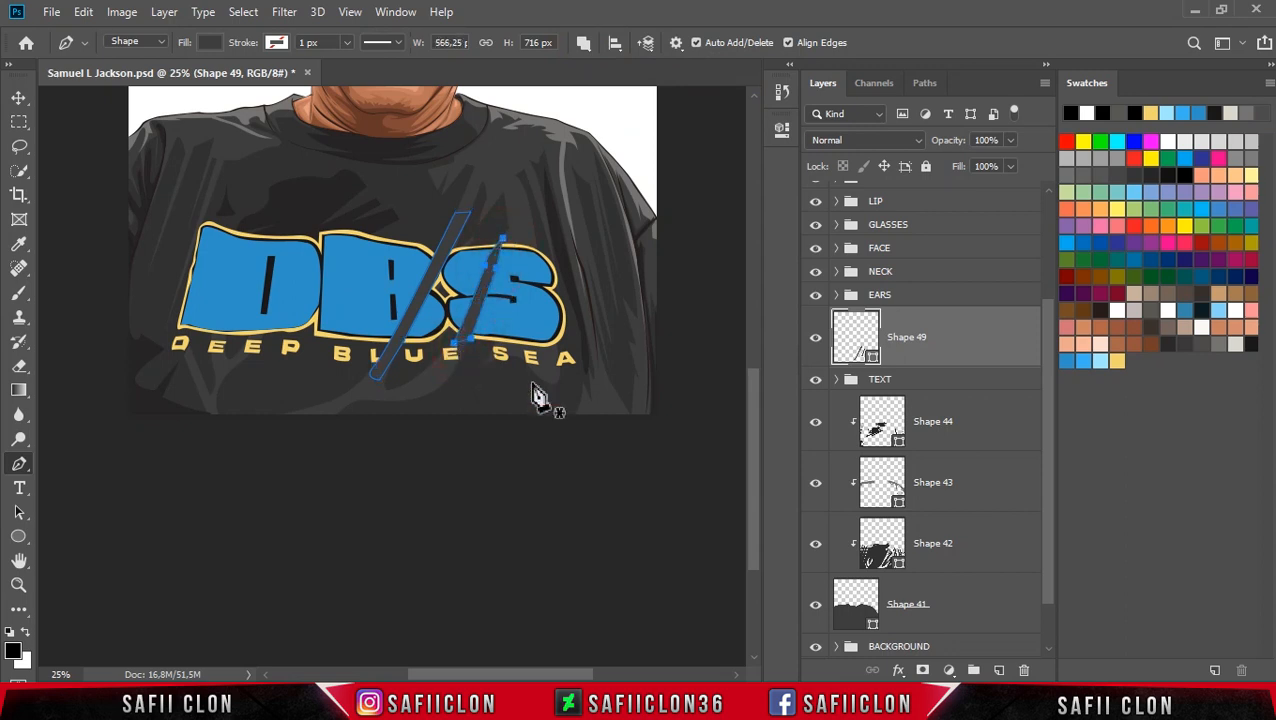
# Step: Add a wide shadow shape covering the right half of the S down to the SEA lettering
pyautogui.click(496, 338)
pyautogui.moveTo(511, 250); pyautogui.dragTo(499, 232)
pyautogui.click(521, 243)
pyautogui.click(533, 244)
pyautogui.moveTo(555, 342); pyautogui.dragTo(502, 347)
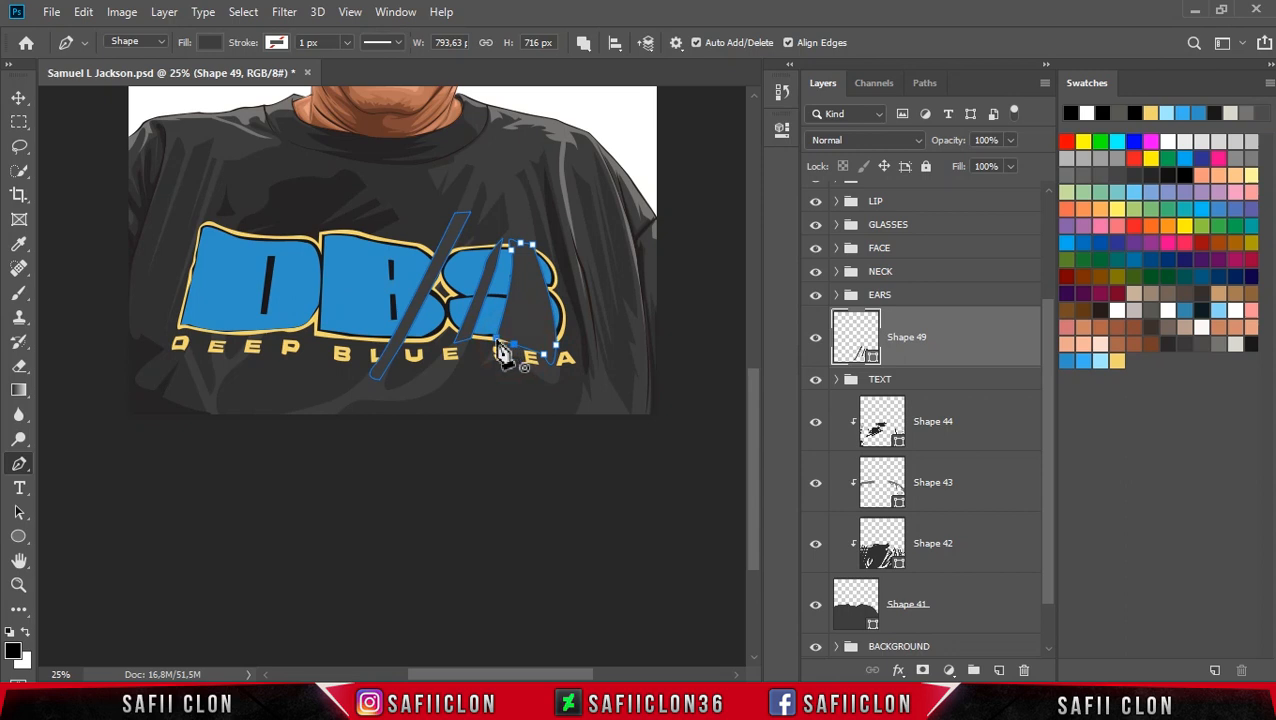
pyautogui.click(498, 341)
# Step: Set the Shape 49 layer's fill to 43% and check the effect on the whole portrait
pyautogui.moveTo(1005, 193); pyautogui.dragTo(988, 201)
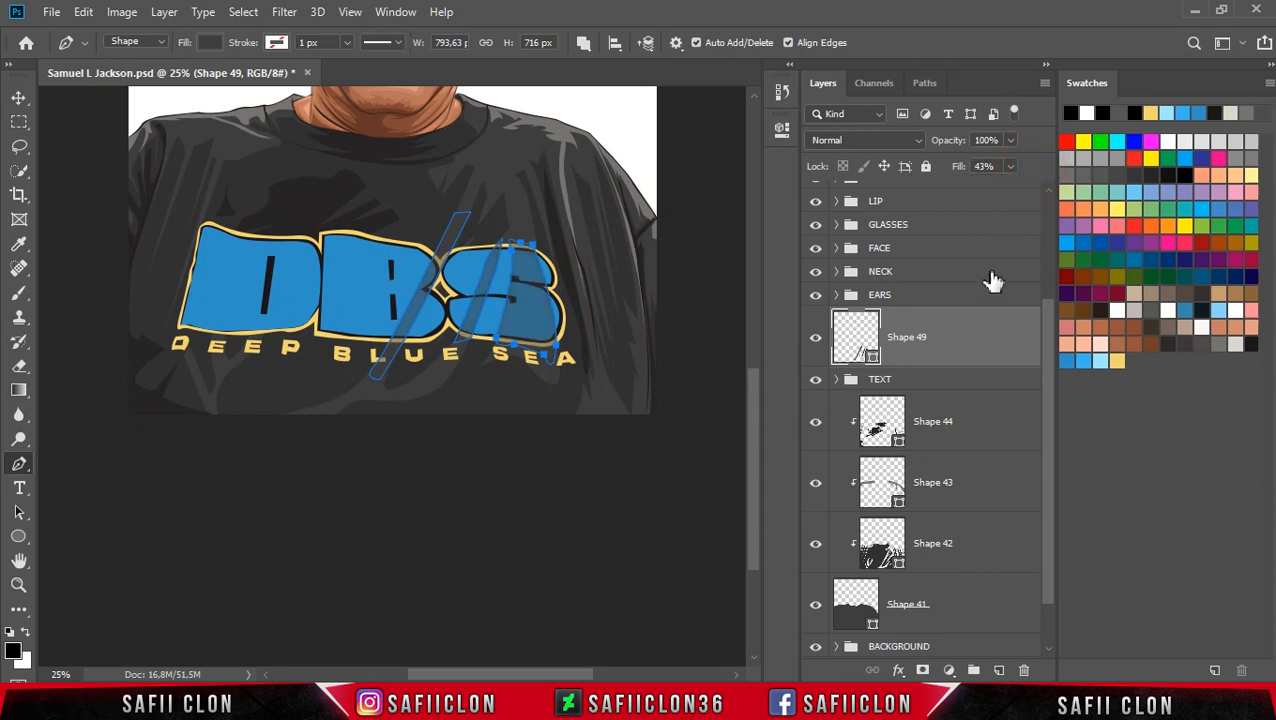
pyautogui.press('Return')
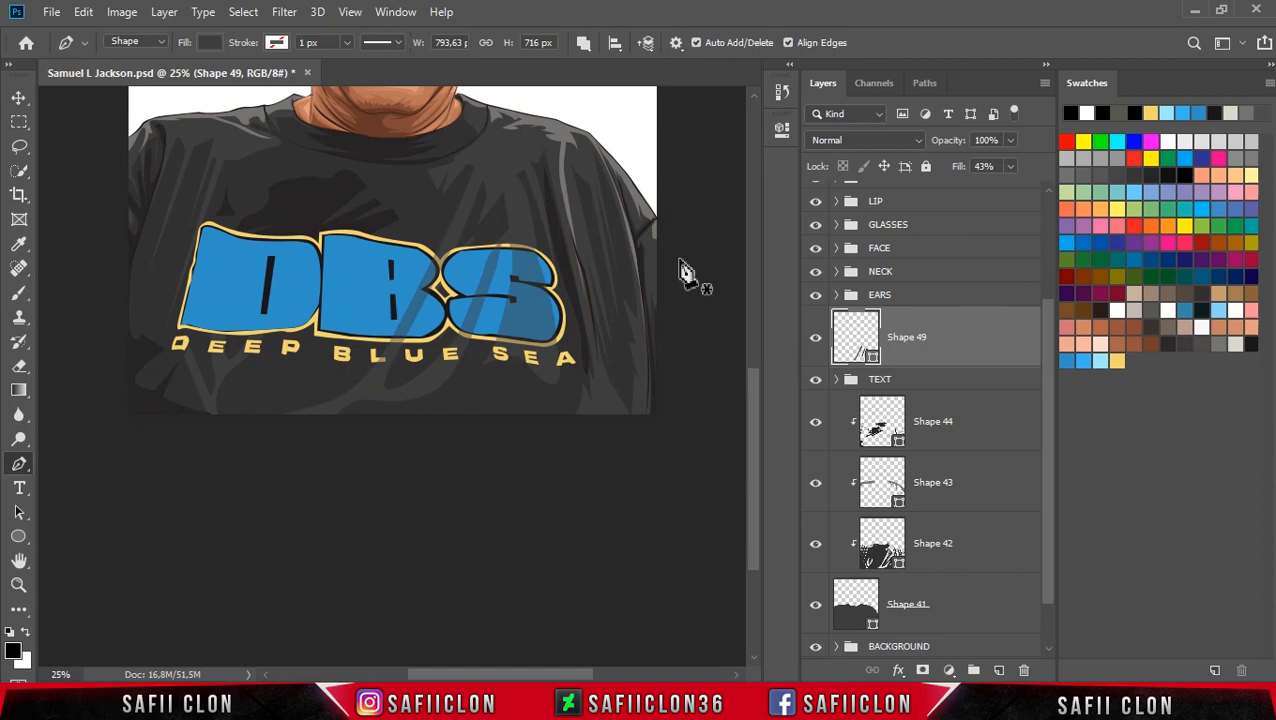
pyautogui.hotkey('ctrl', '-')
pyautogui.hotkey('ctrl', '-')
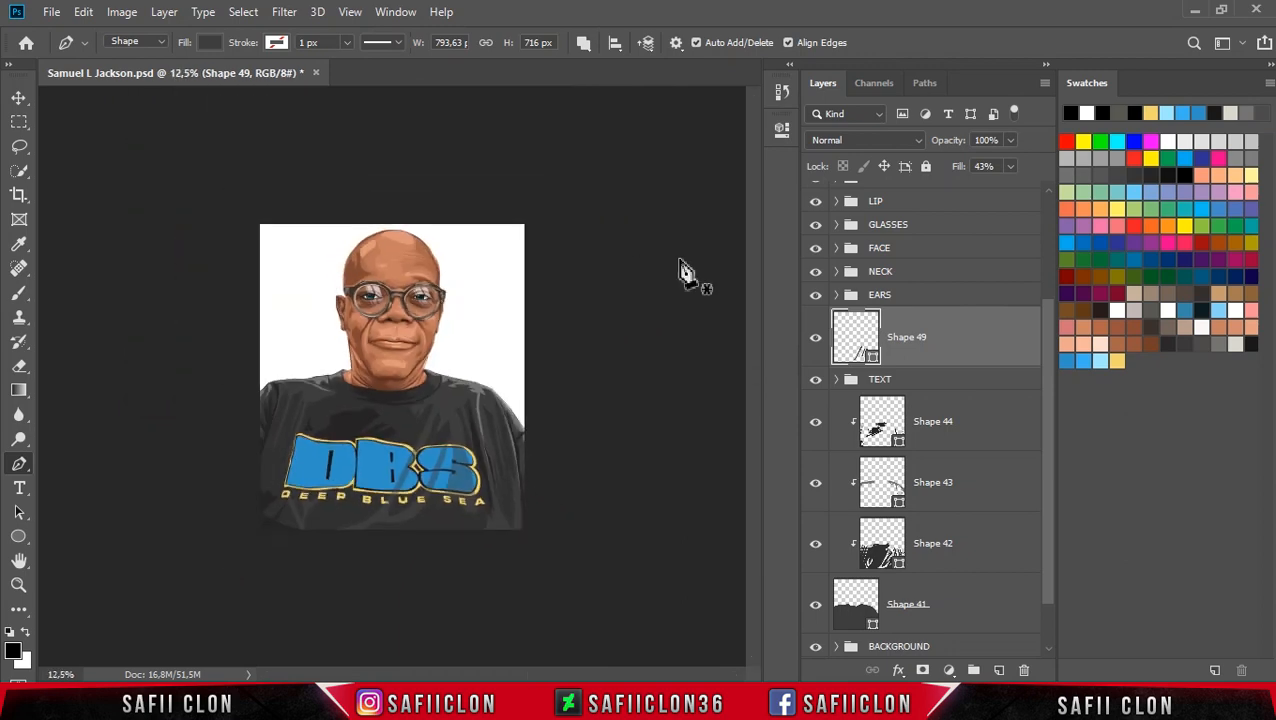
pyautogui.hotkey('ctrl', '+')
pyautogui.hotkey('ctrl', '+')
pyautogui.hotkey('ctrl', '+')
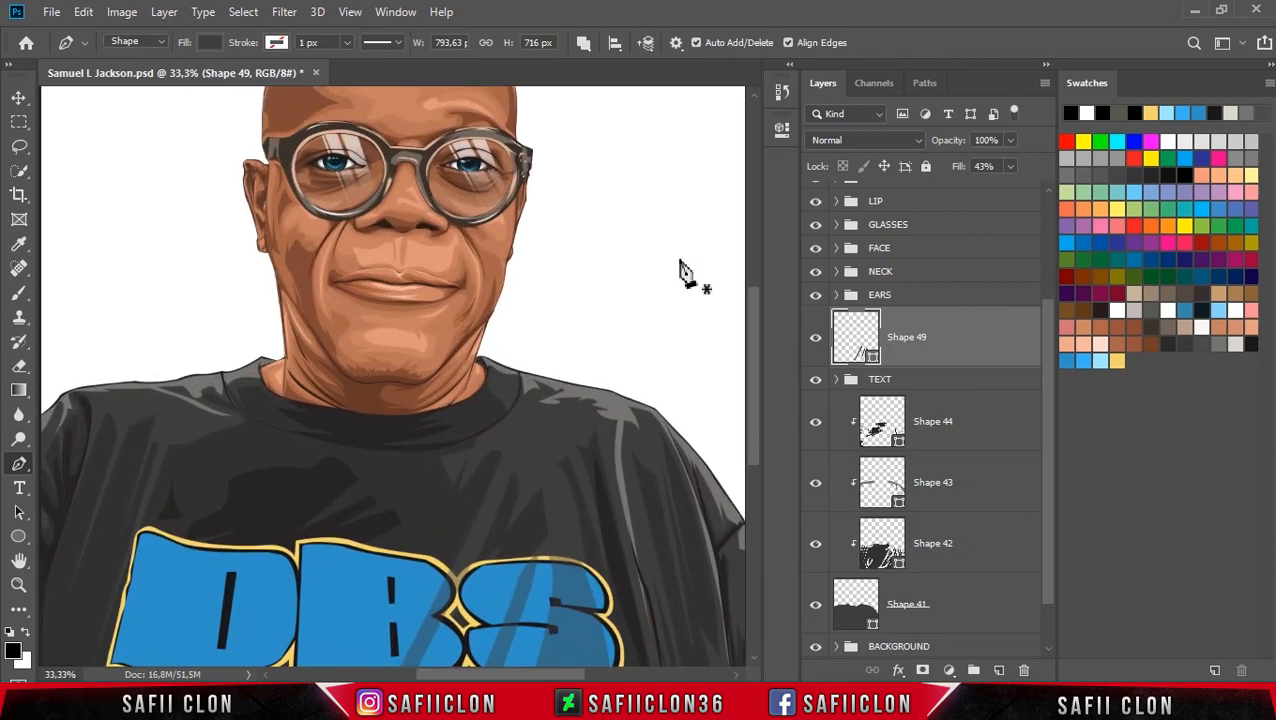
# Step: Set the Shape 49 layer's fill to 24%
pyautogui.scroll(-3, 662, 274)
pyautogui.click(955, 338)
pyautogui.click(1011, 166)
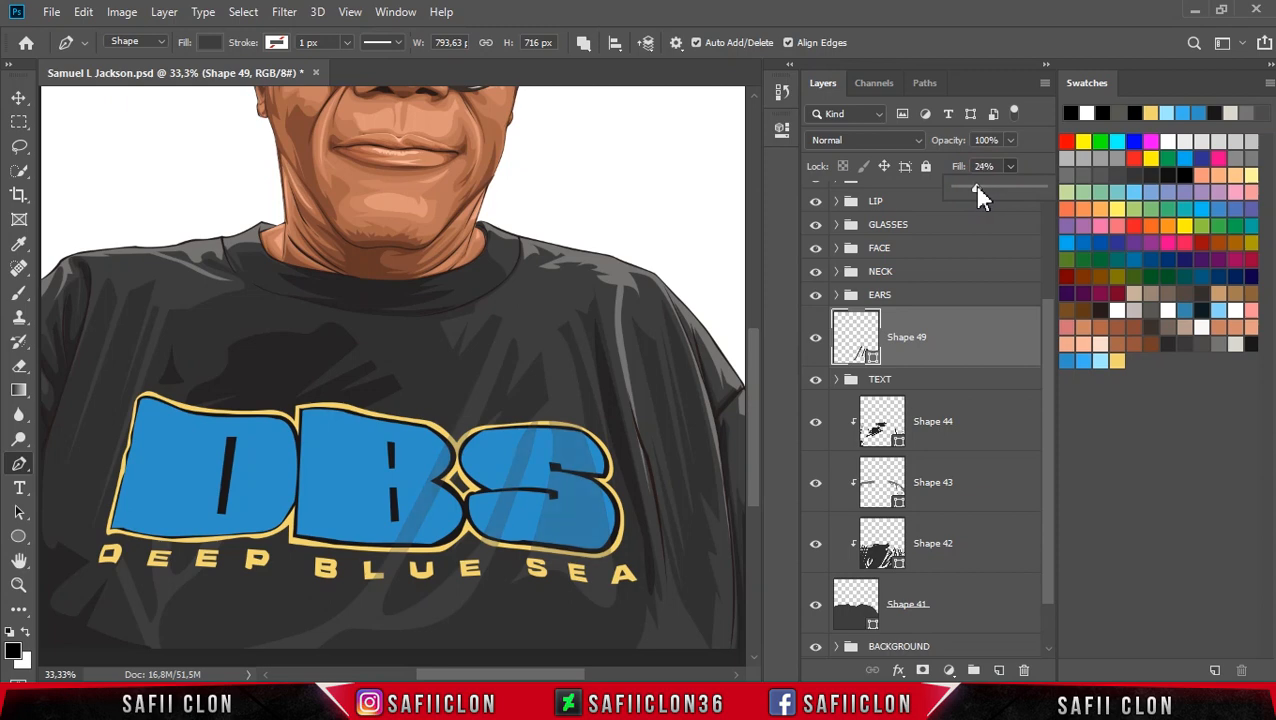
pyautogui.click(988, 340)
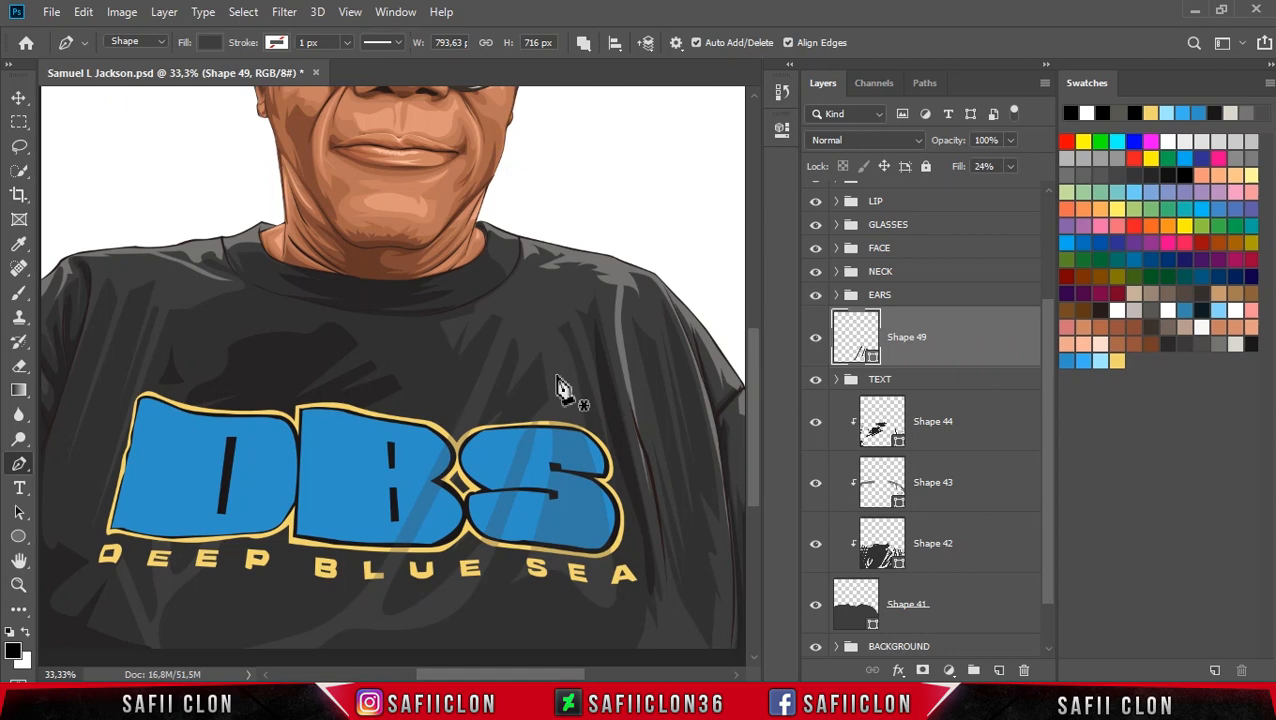
# Step: Group all shirt layers from Shape 49 down to Shape 41, including TEXT, as CLOTH
pyautogui.moveTo(575, 674)
pyautogui.mouseDown()
pyautogui.moveTo(529, 678)
pyautogui.moveTo(568, 675)
pyautogui.mouseUp()
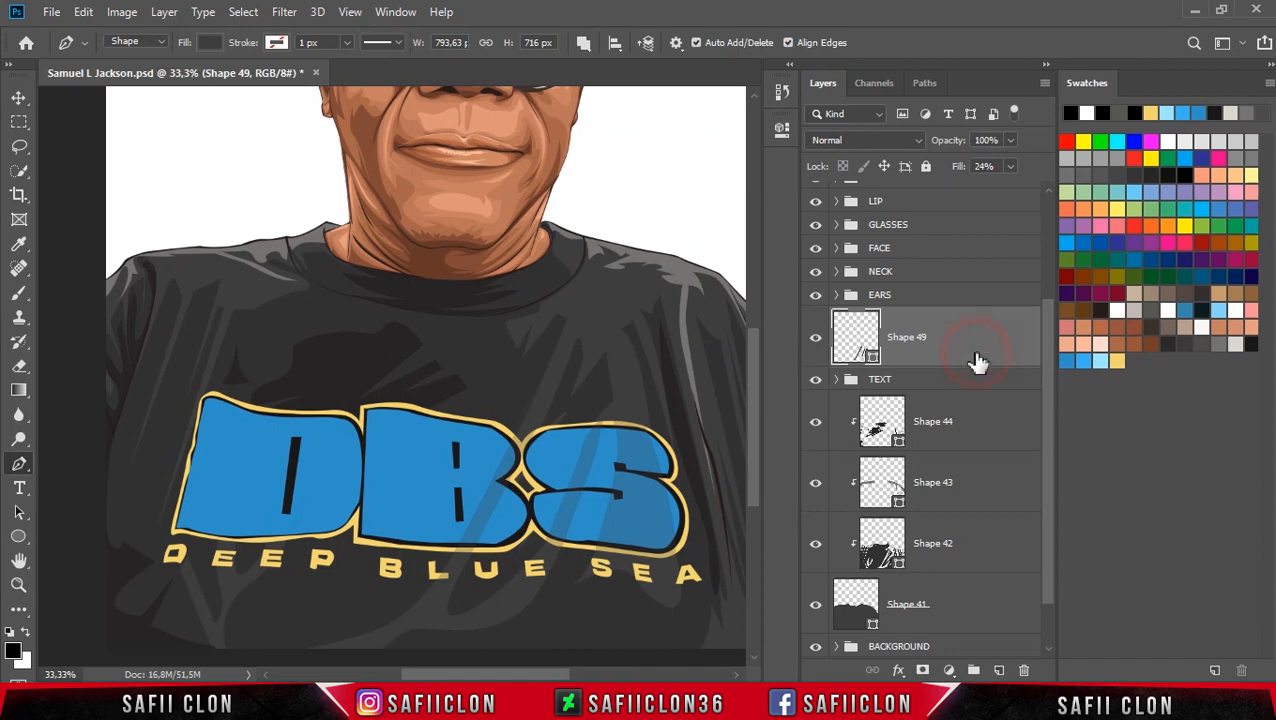
pyautogui.scroll(-2, 978, 362)
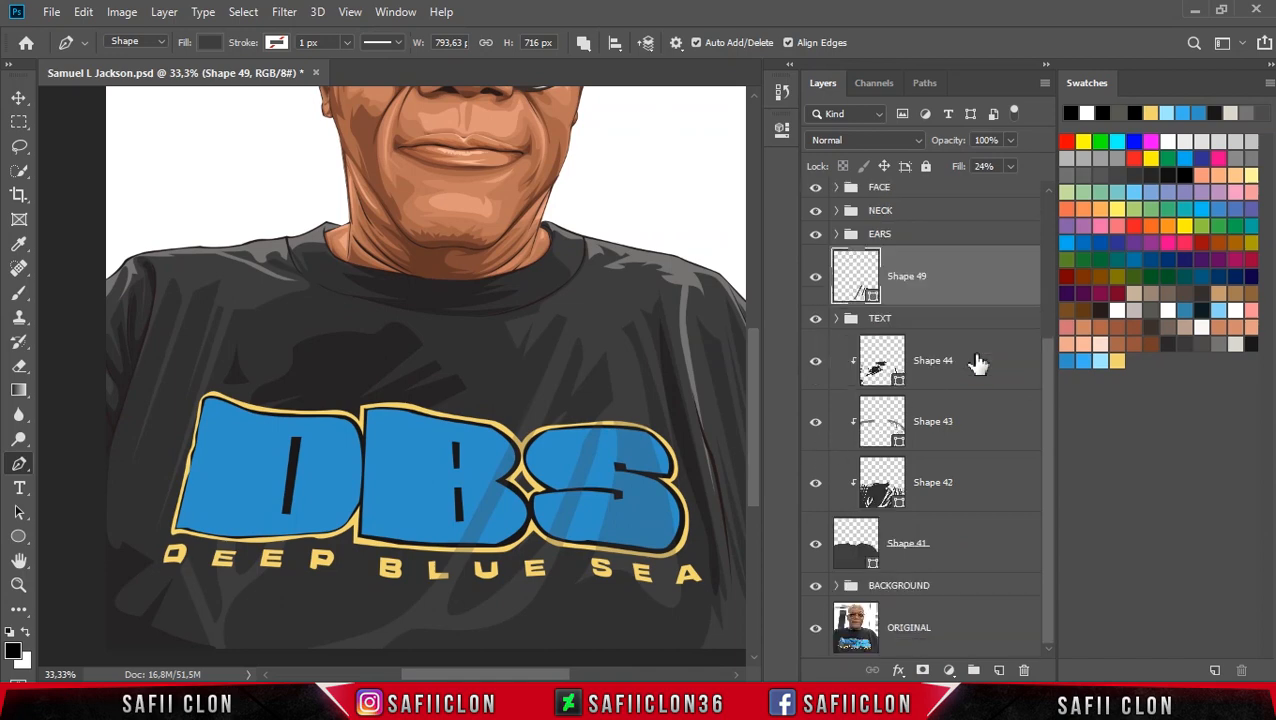
pyautogui.keyDown('shift'); pyautogui.click(988, 550); pyautogui.keyUp('shift')
pyautogui.rightClick(984, 545)
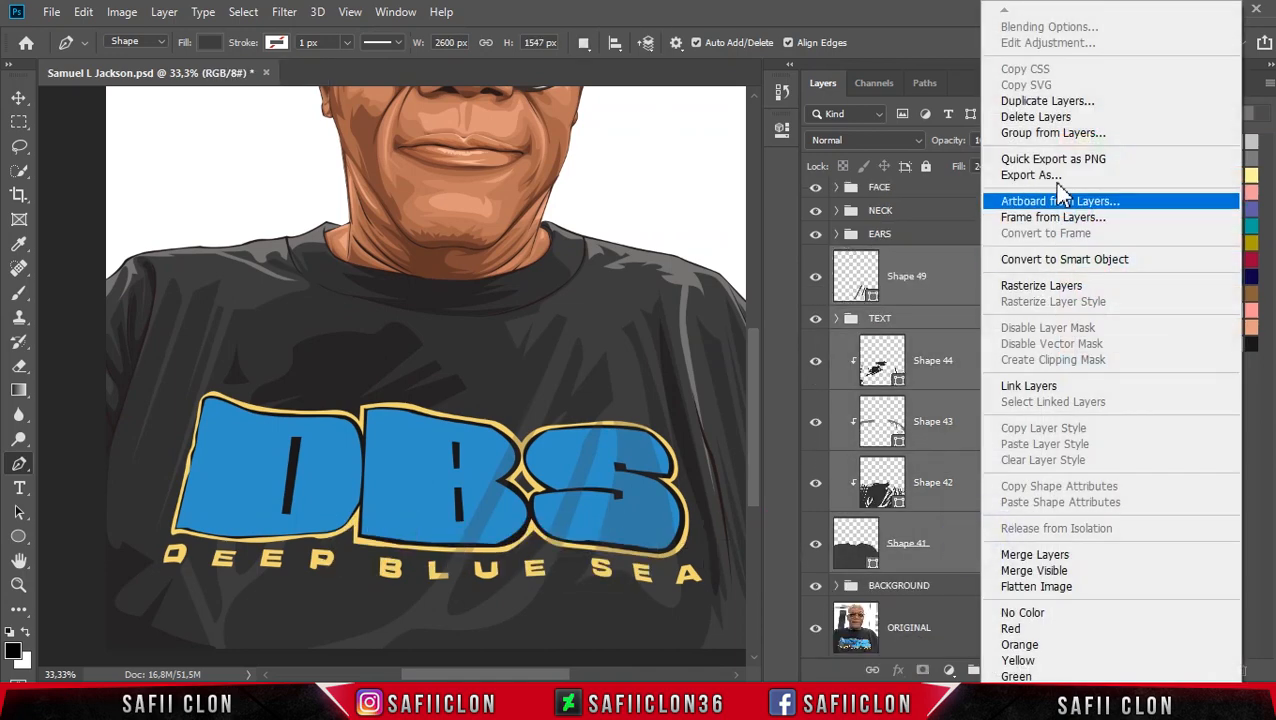
pyautogui.click(1055, 132)
pyautogui.doubleClick(572, 204)
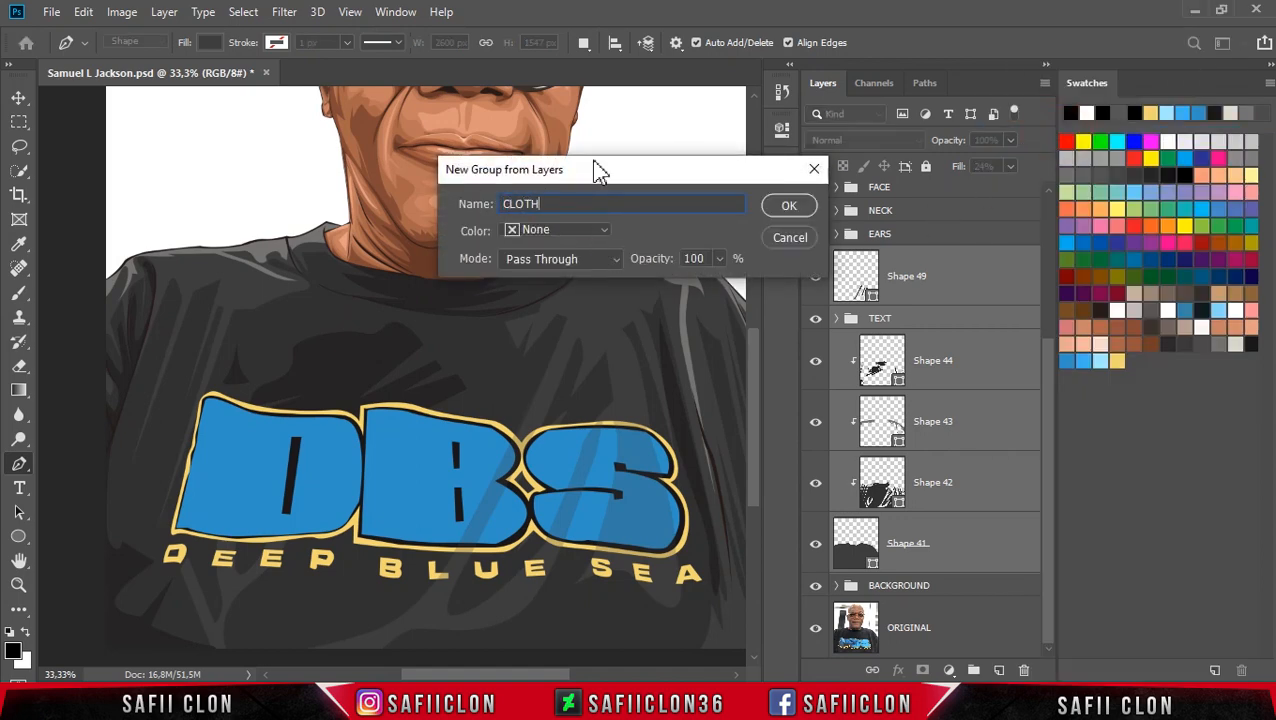
pyautogui.click(789, 205)
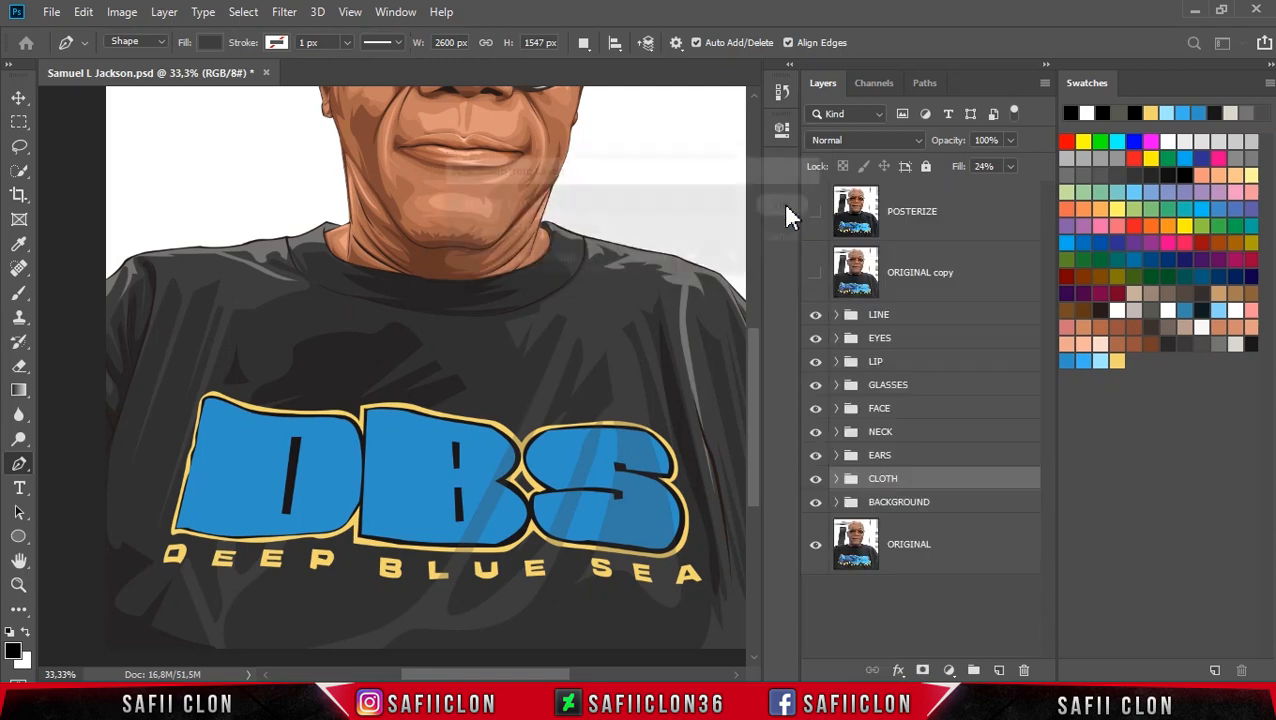
# Step: Toggle the CLOTH group's visibility off and on to compare the portrait with and without the shirt
pyautogui.click(815, 479)
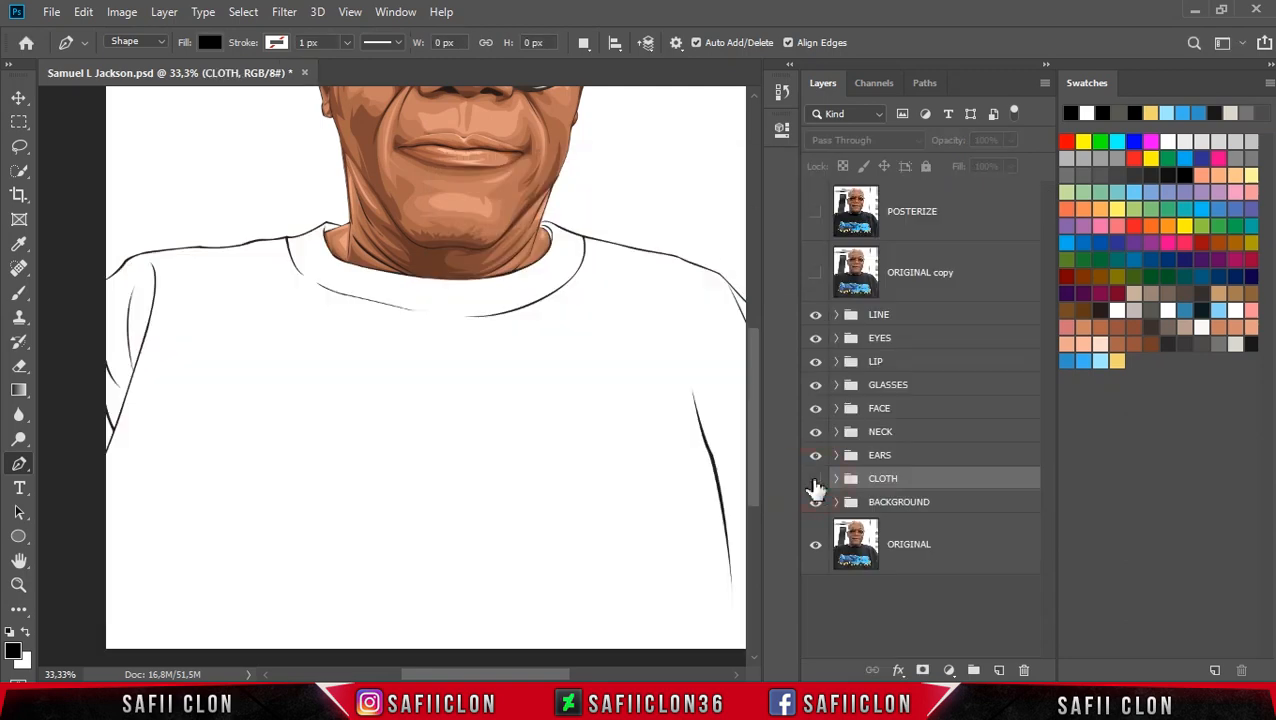
pyautogui.click(815, 479)
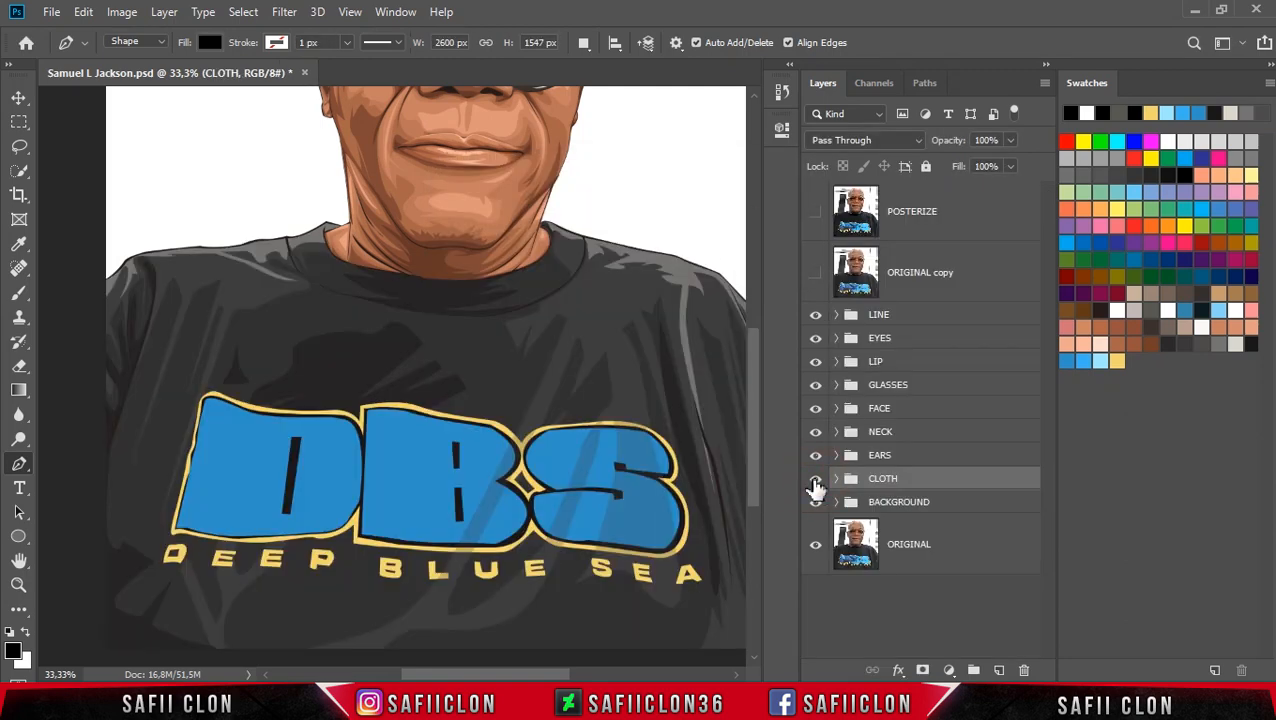
pyautogui.click(815, 479)
pyautogui.click(815, 479)
# Step: Review the full portrait and save the document
pyautogui.hotkey('ctrl', '-')
pyautogui.hotkey('ctrl', '-')
pyautogui.hotkey('ctrl', '-')
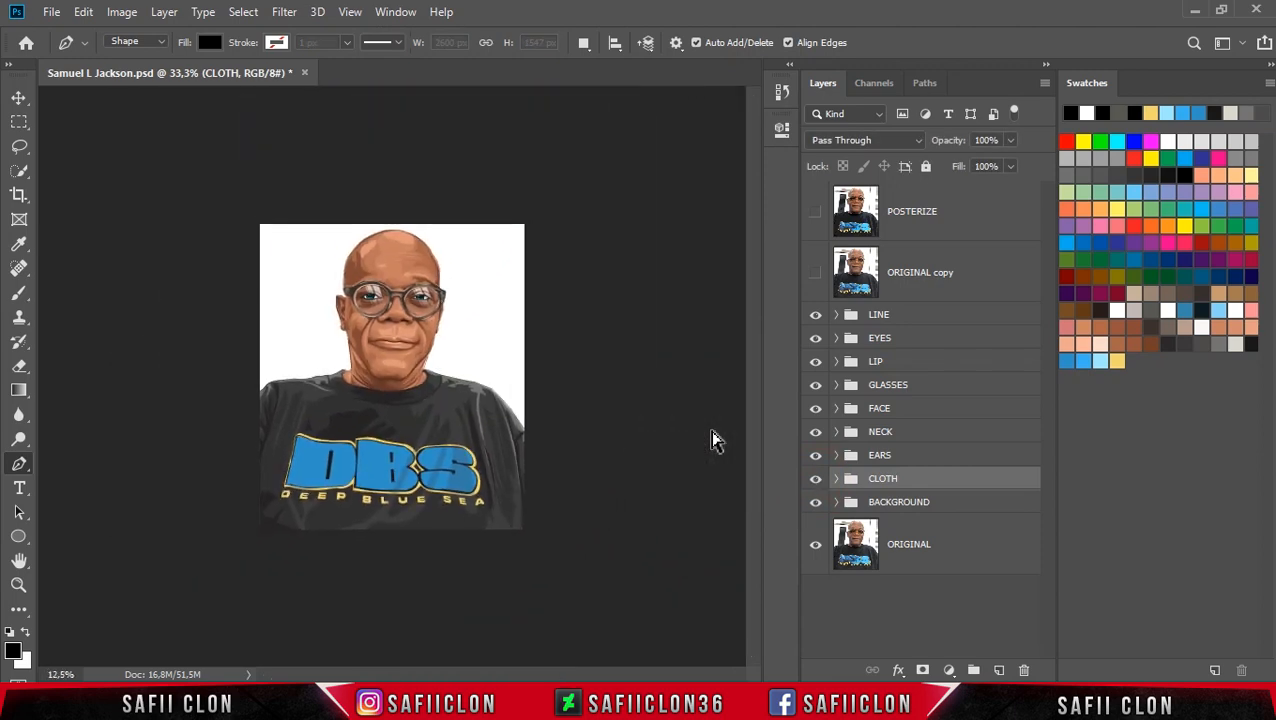
pyautogui.hotkey('ctrl', '+')
pyautogui.hotkey('ctrl', '+')
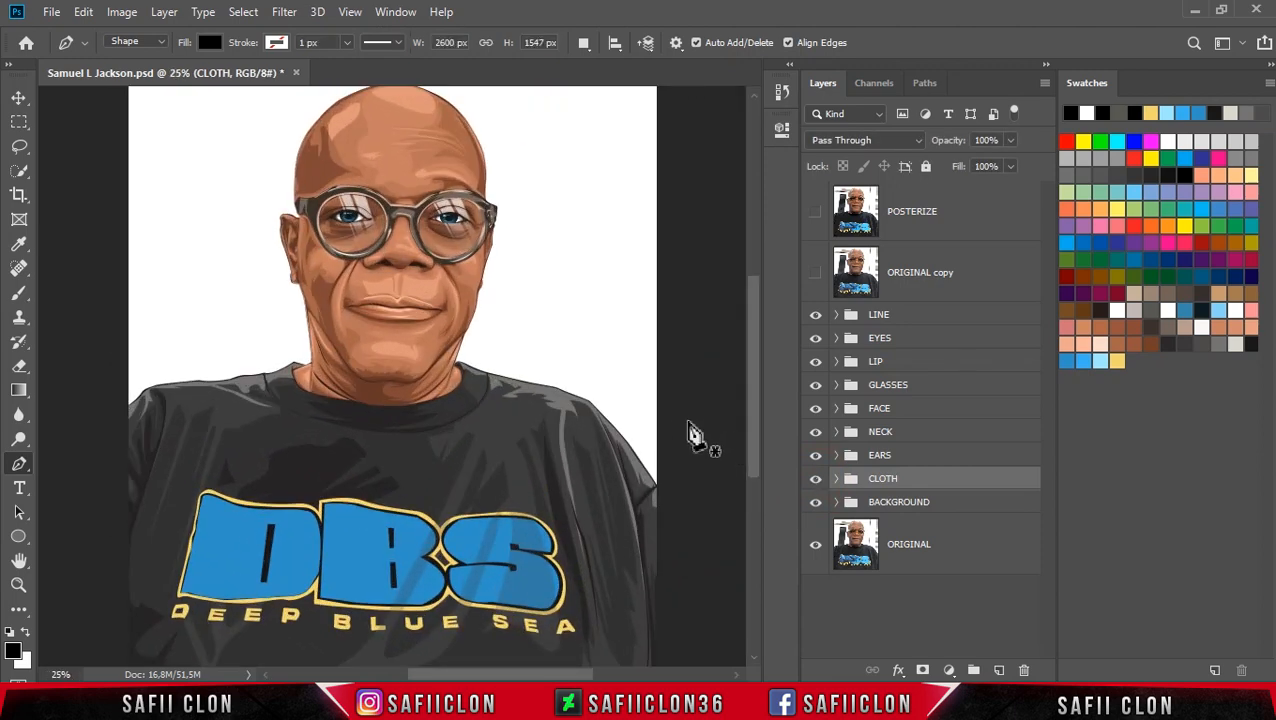
pyautogui.hotkey('ctrl', 's')
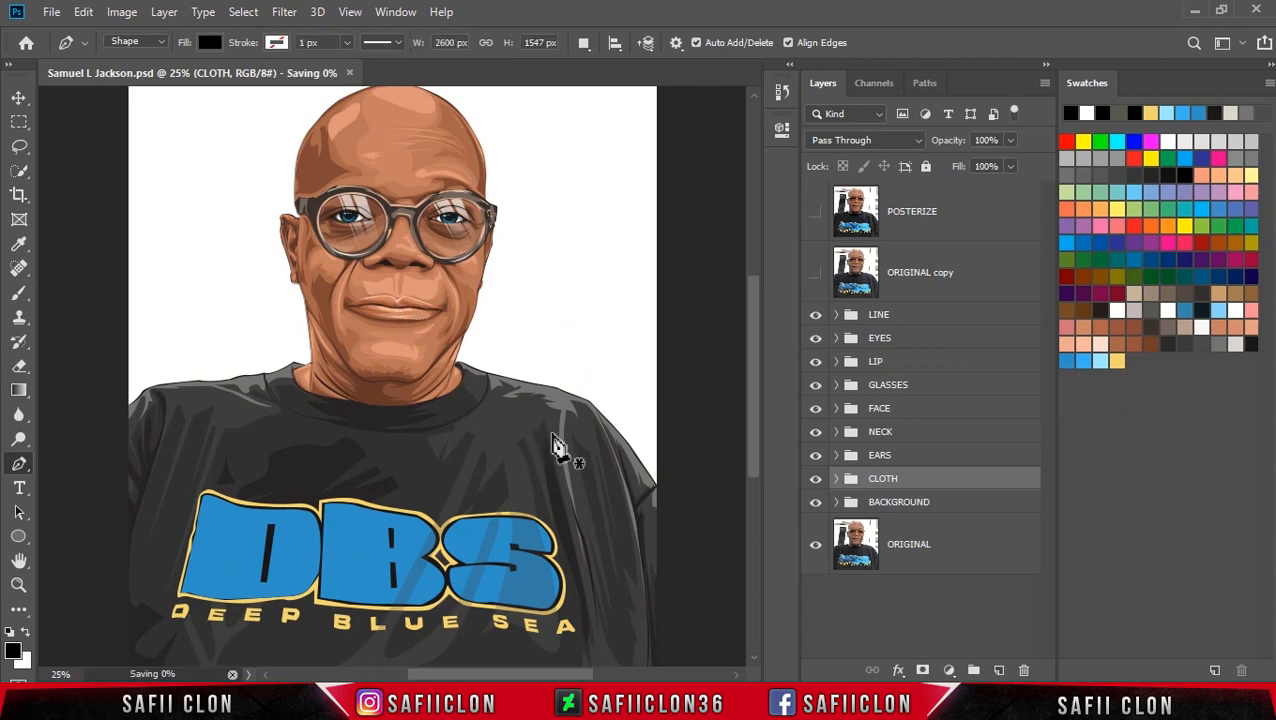
# Step: Toggle the ORIGINAL copy layer's visibility to compare the source photo with the vector portrait
pyautogui.click(815, 274)
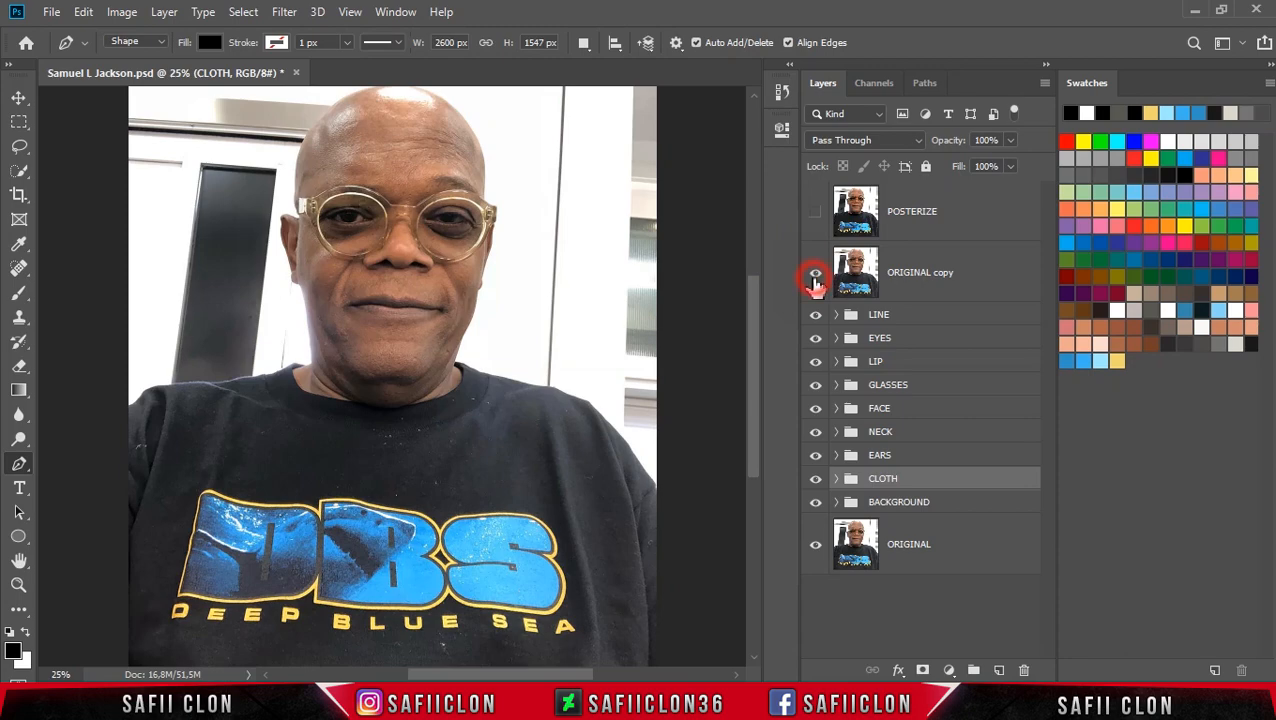
pyautogui.click(814, 280)
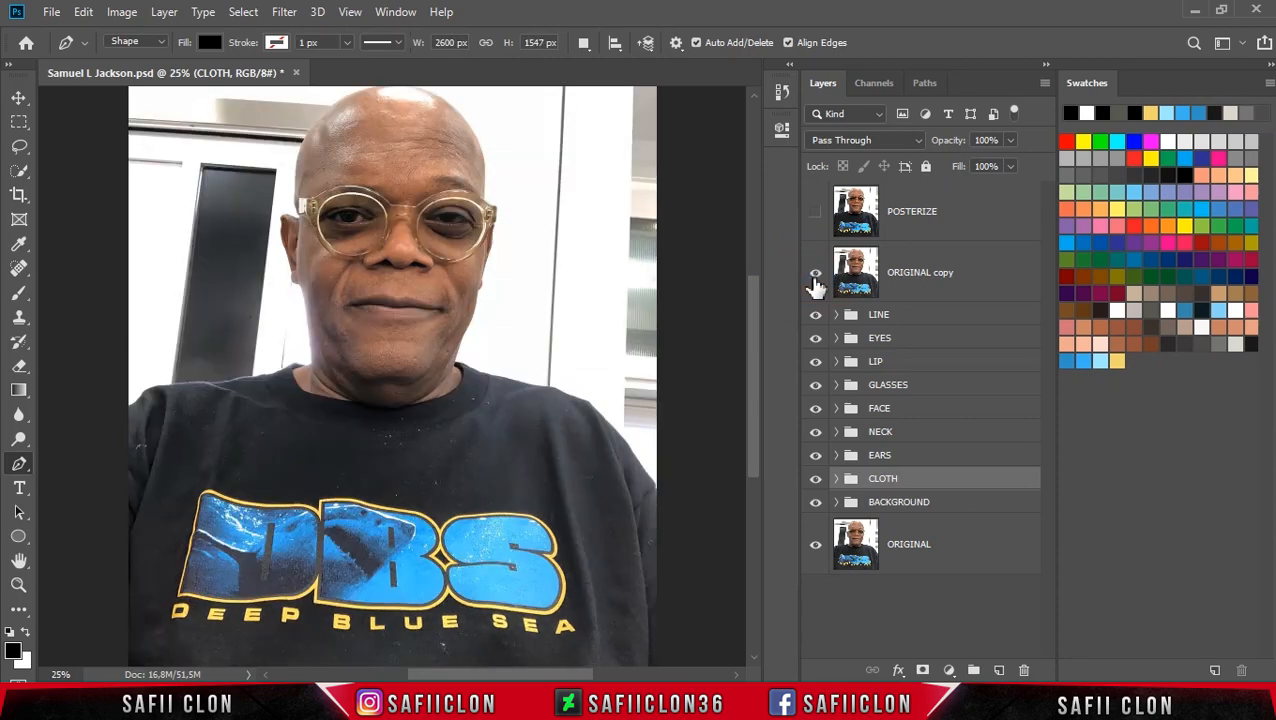